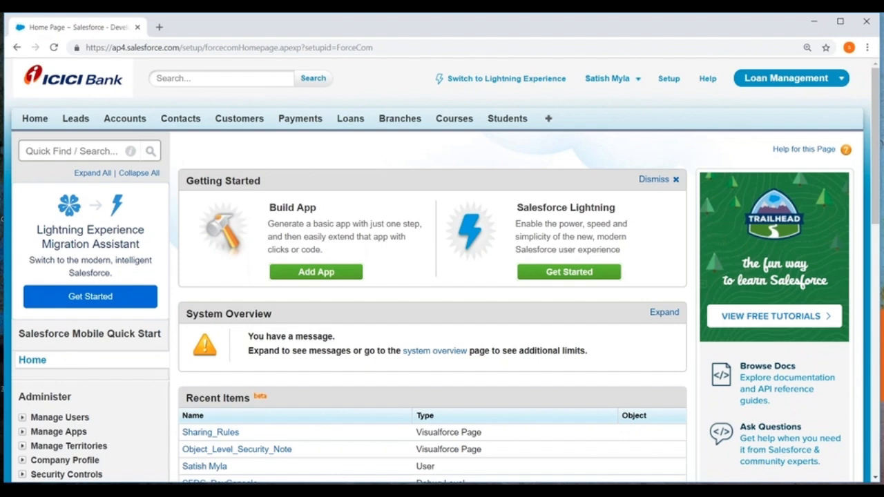
key(alt+Tab)
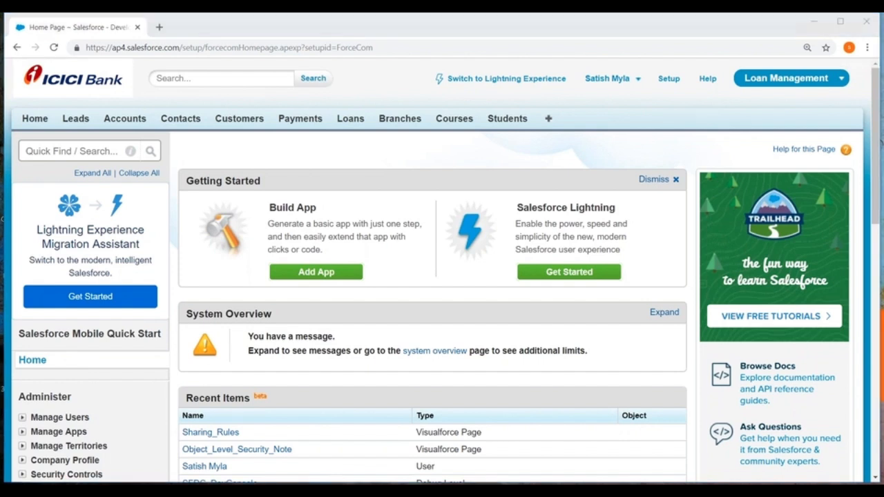
key(alt+Tab)
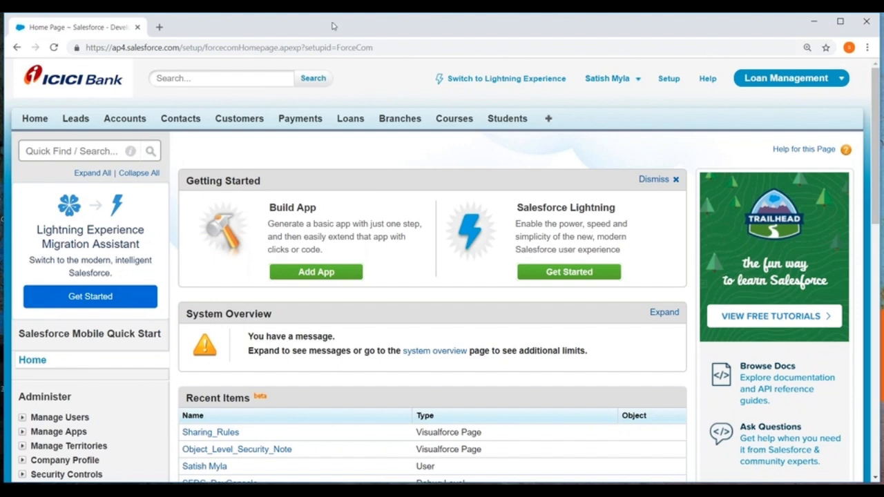
Open the Workflow Rules introduction page in Setup, under the Workflow & Approvals section of Create
click(669, 80)
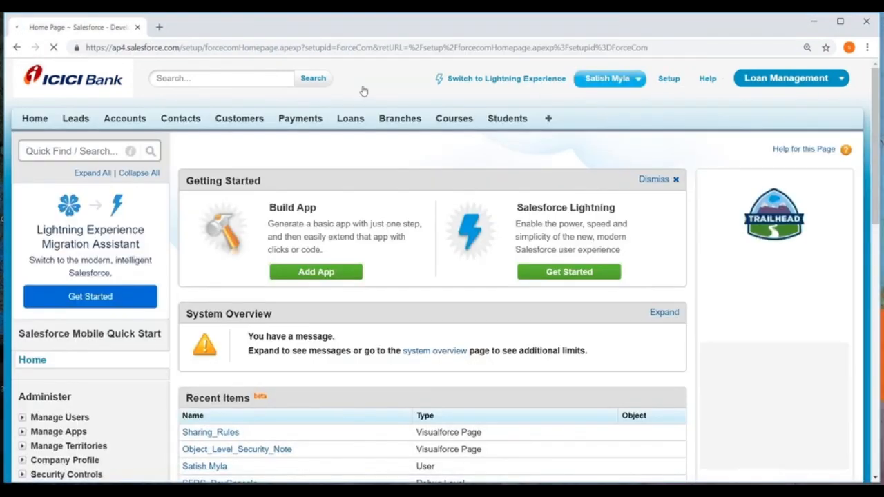
scroll(114, 178, down, 5)
scroll(114, 178, down, 2)
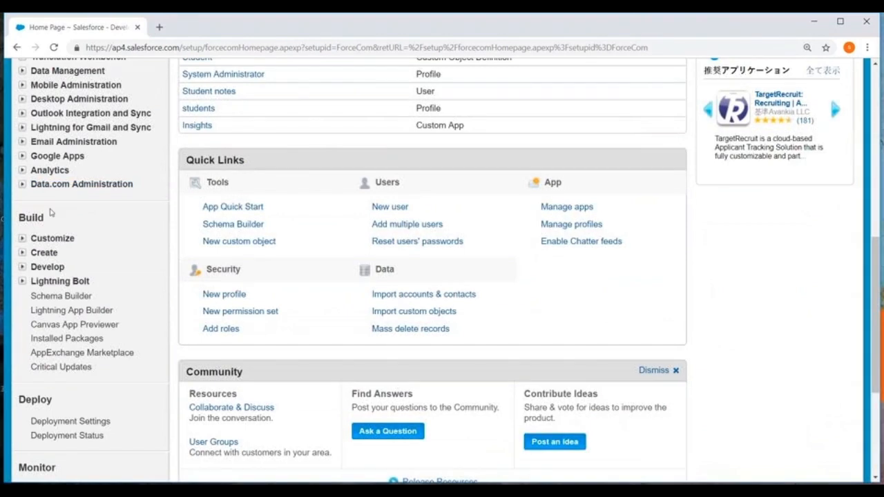
click(23, 253)
scroll(22, 253, down, 2)
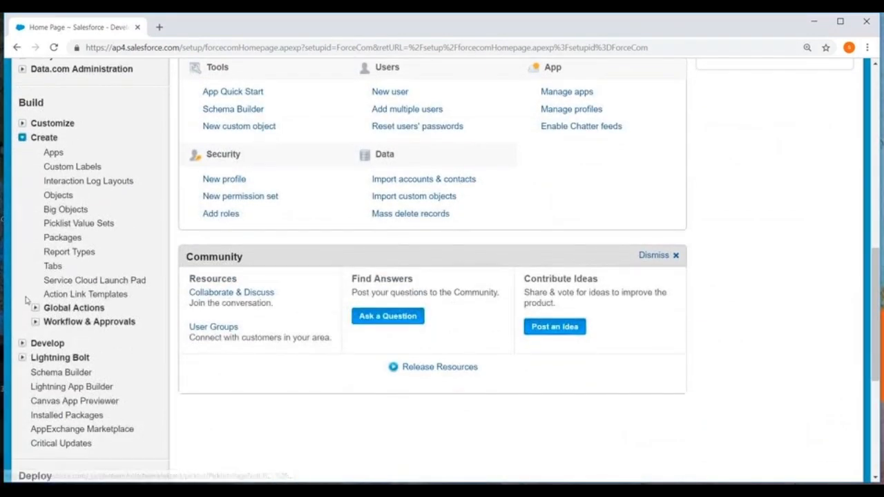
scroll(25, 261, down, 2)
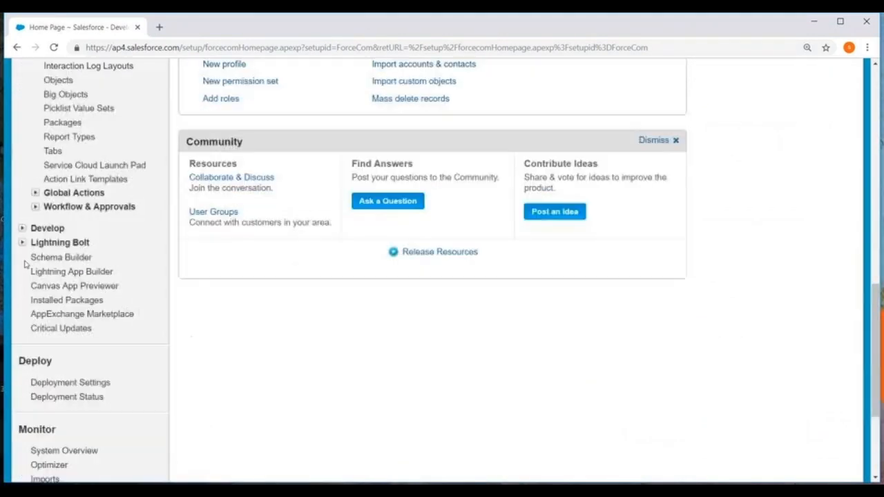
click(35, 206)
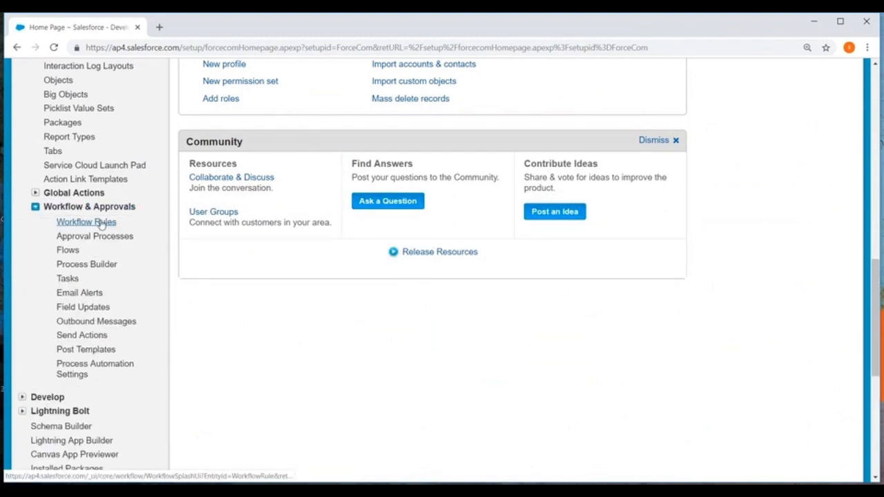
click(101, 223)
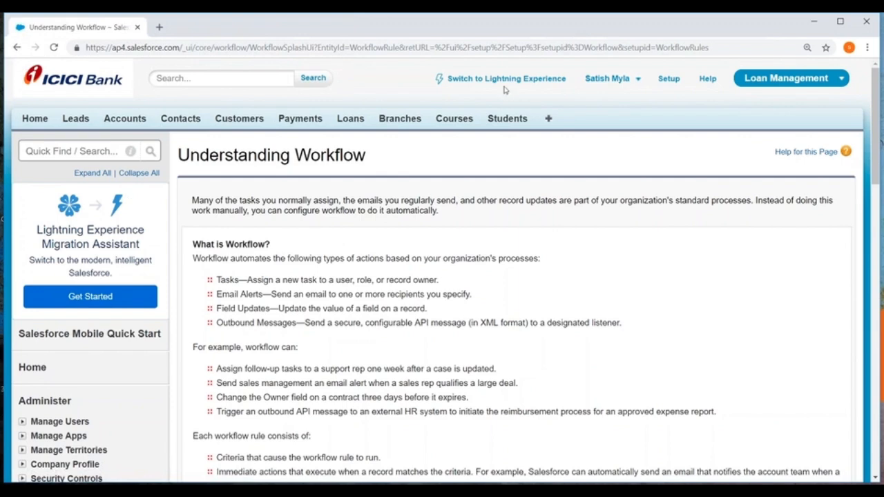
Return to Setup, reopen Workflow Rules, turn off the introduction page for future visits and continue to the rules list
click(668, 80)
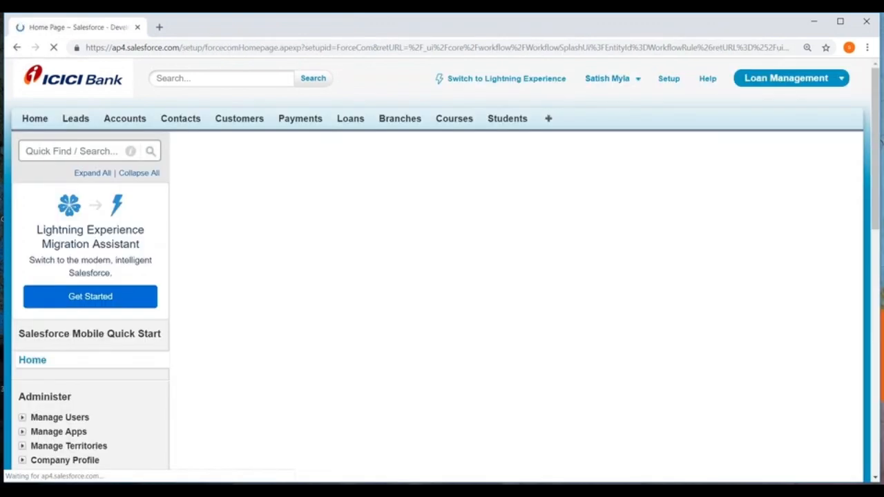
scroll(256, 162, down, 6)
scroll(152, 183, down, 2)
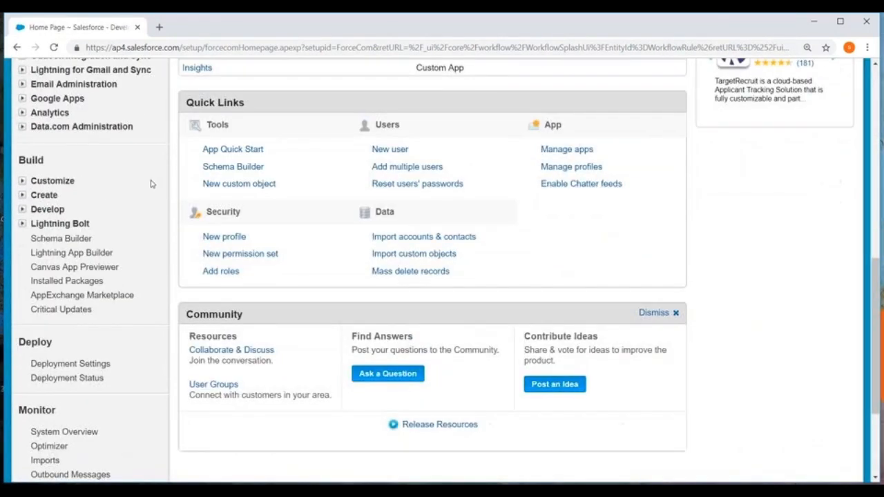
click(22, 195)
scroll(22, 198, down, 3)
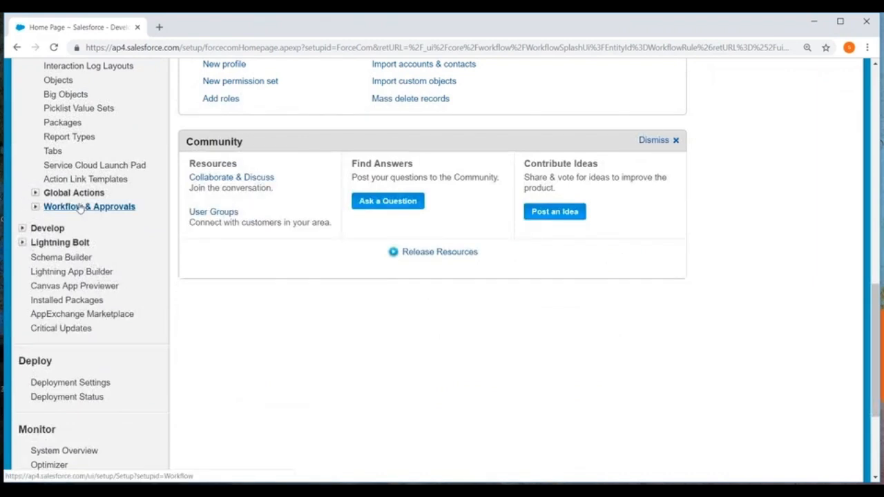
click(35, 206)
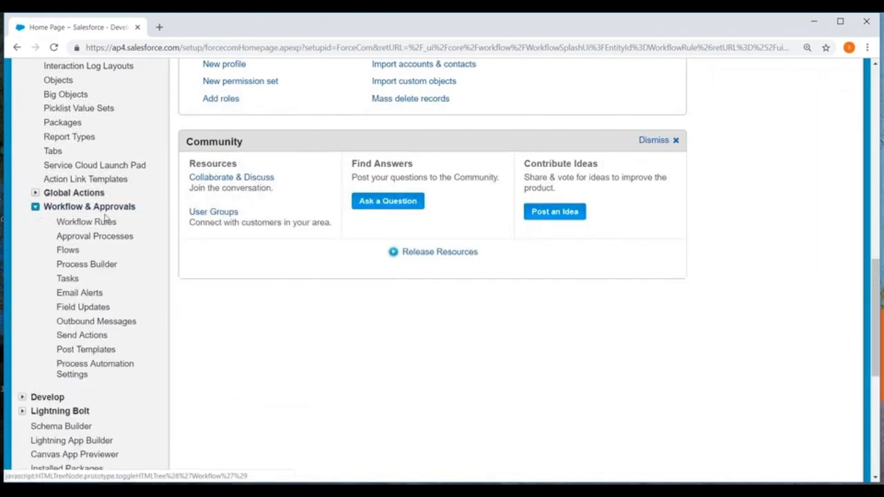
click(99, 222)
scroll(221, 359, down, 3)
click(200, 367)
click(212, 392)
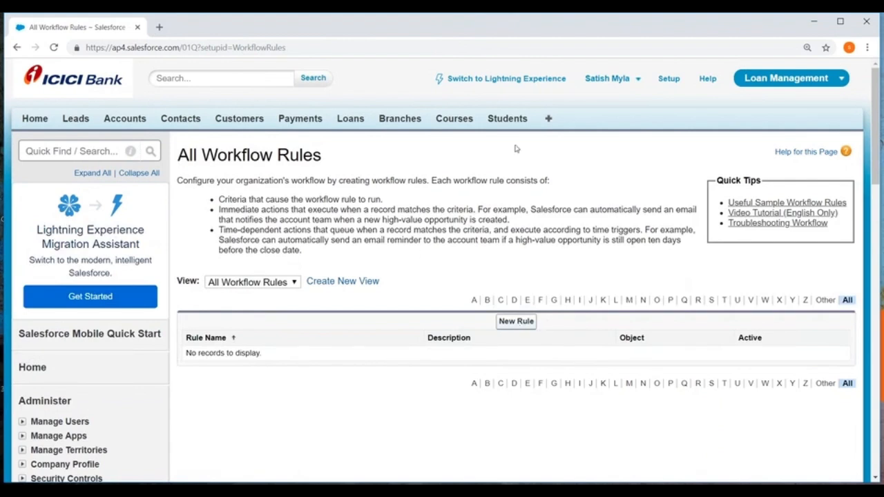
Switch to Lightning Experience and open its Setup
click(523, 84)
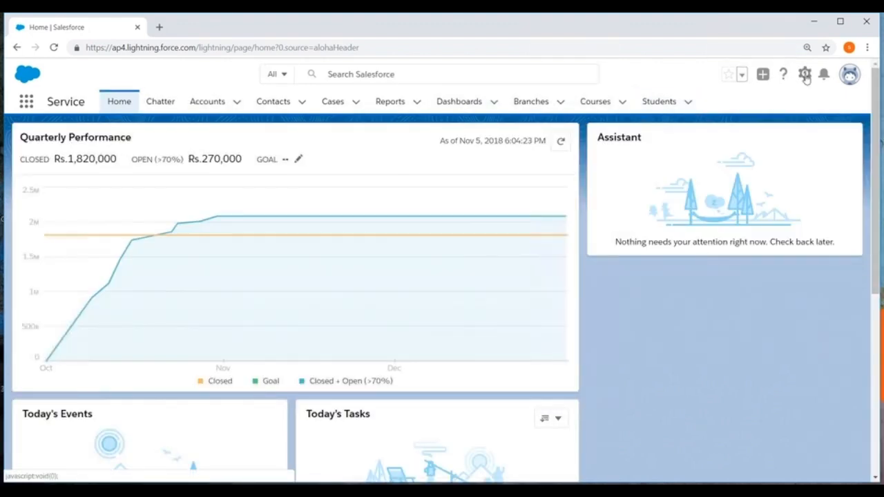
click(805, 74)
click(732, 109)
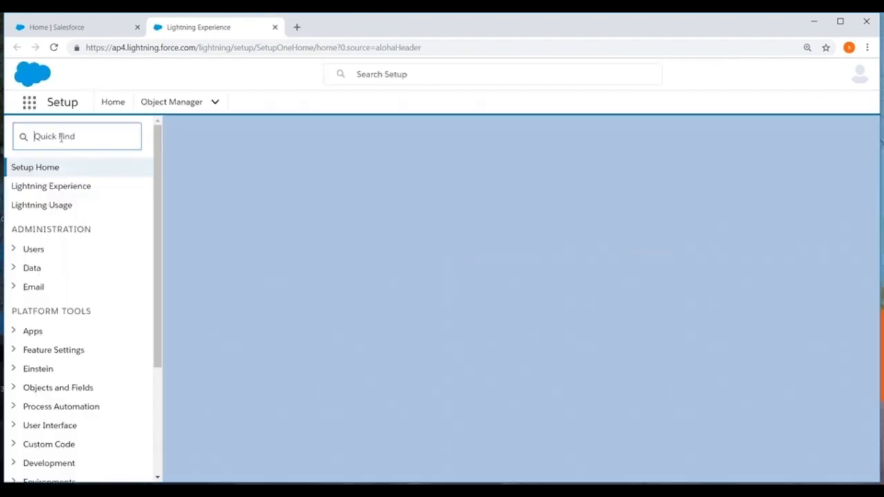
Look through the Process Automation and Workflow Actions entries in Setup and open Workflow Rules
scroll(80, 167, down, 3)
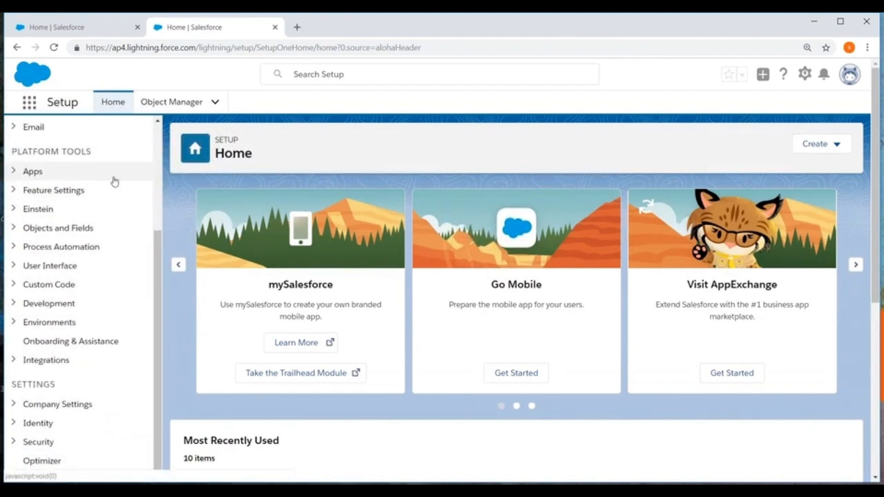
scroll(14, 235, up, 3)
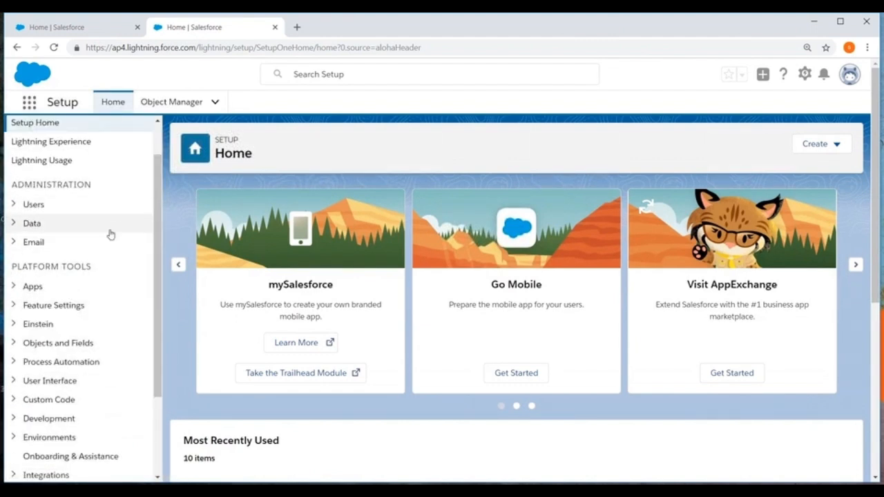
scroll(100, 248, down, 3)
click(12, 246)
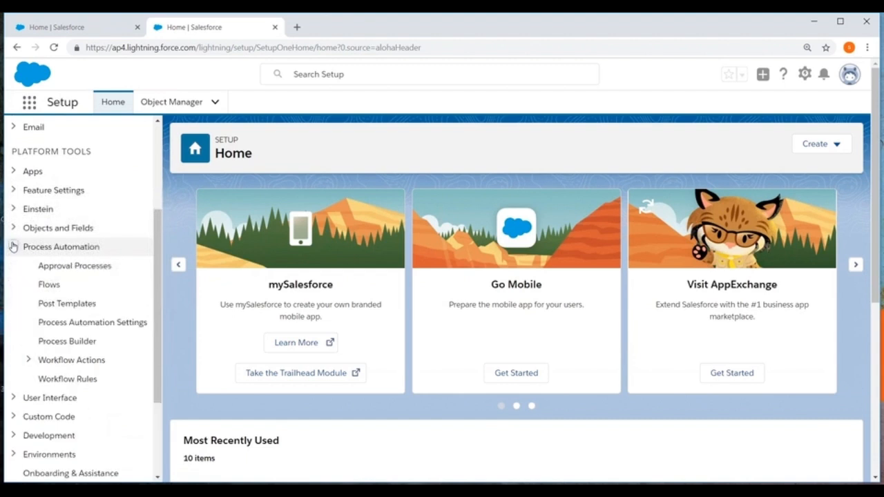
click(29, 362)
scroll(115, 292, down, 3)
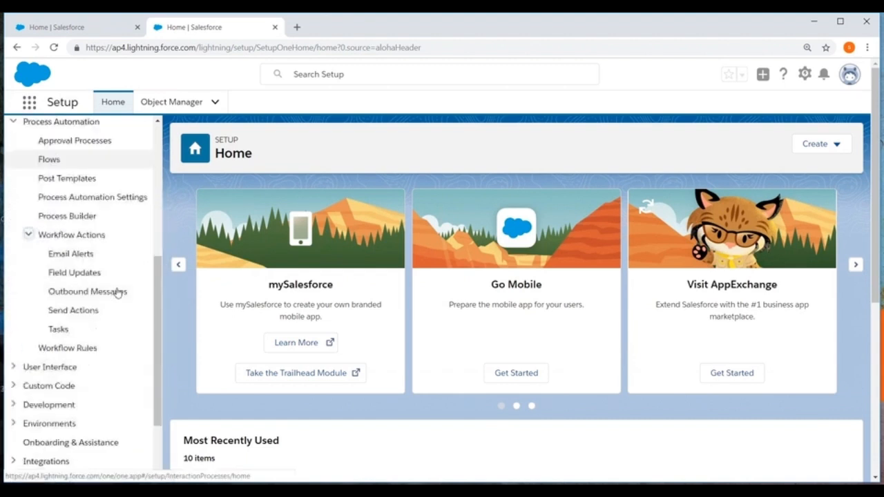
click(29, 187)
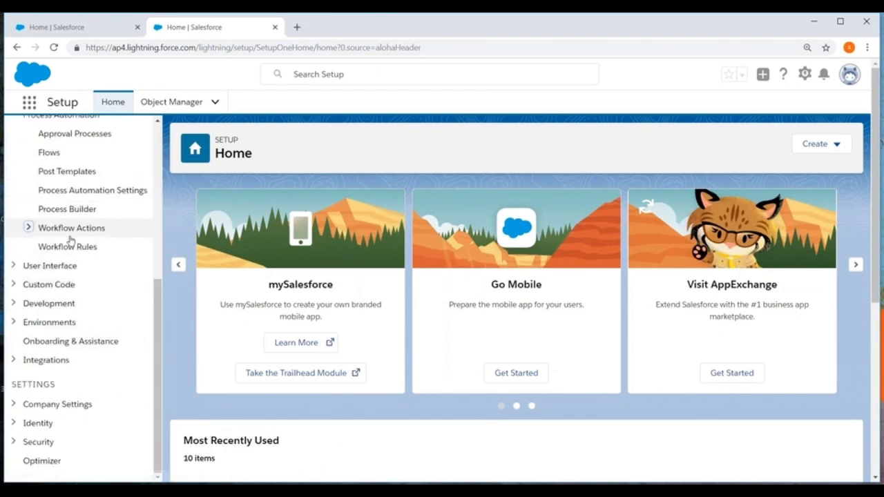
scroll(42, 249, up, 3)
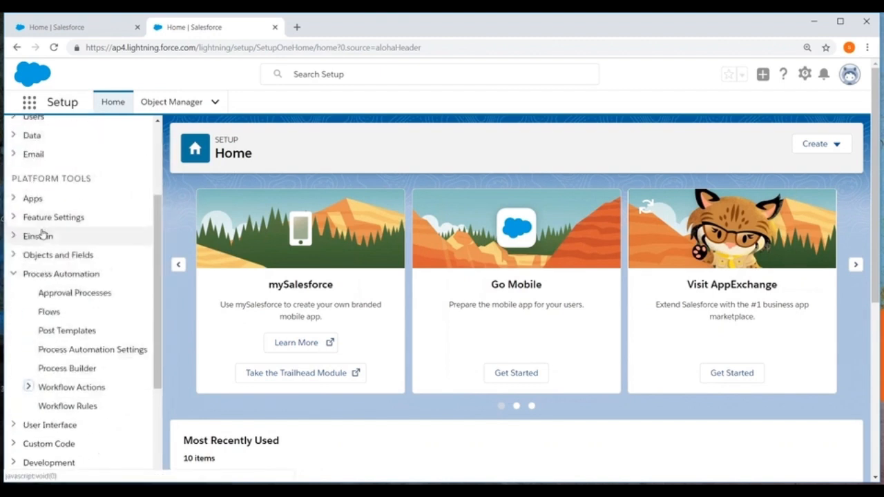
scroll(65, 261, down, 3)
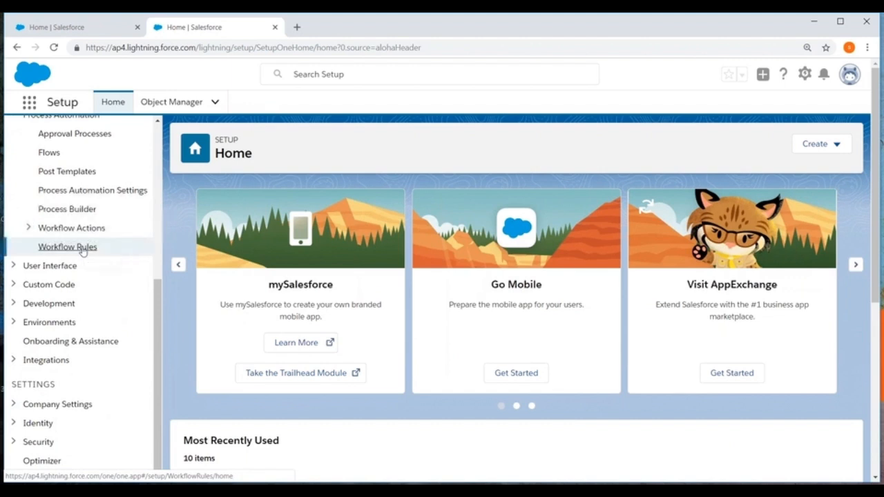
click(82, 251)
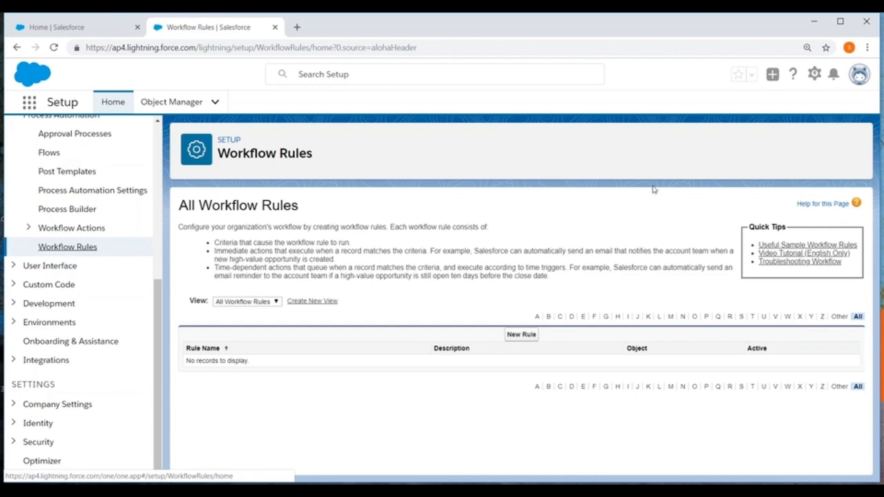
Switch back to Salesforce Classic
click(856, 79)
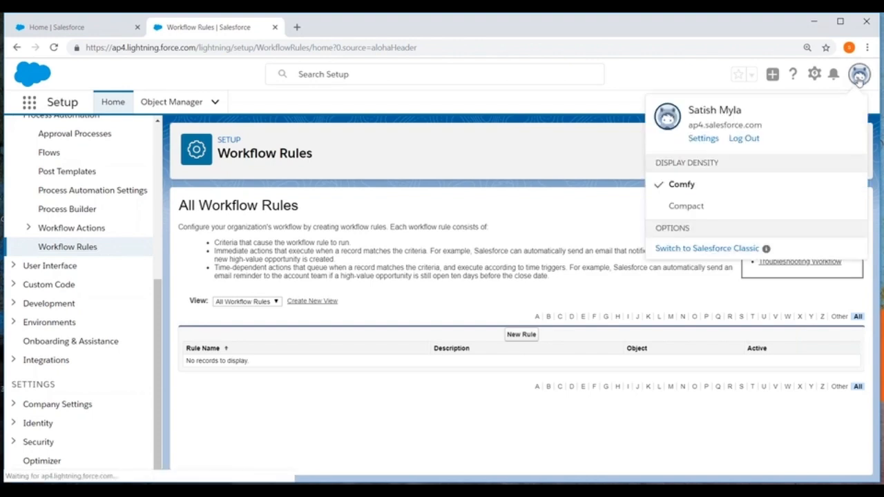
click(673, 253)
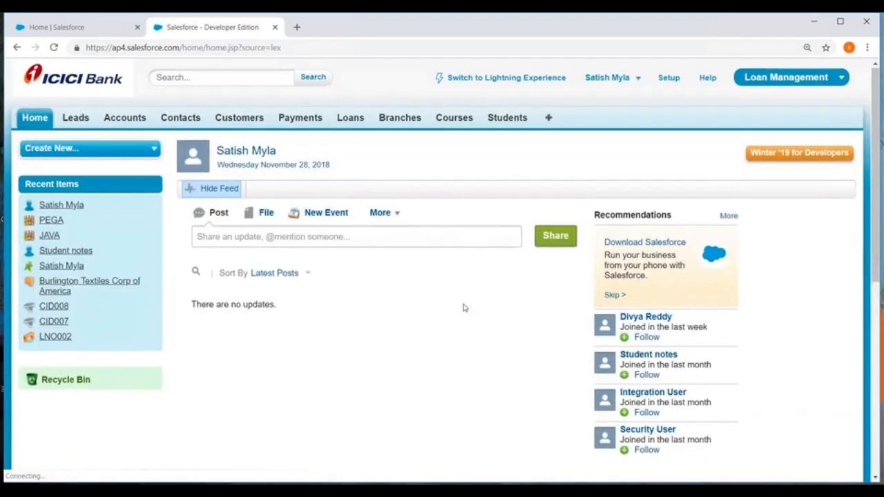
scroll(466, 306, down, 2)
scroll(582, 250, up, 2)
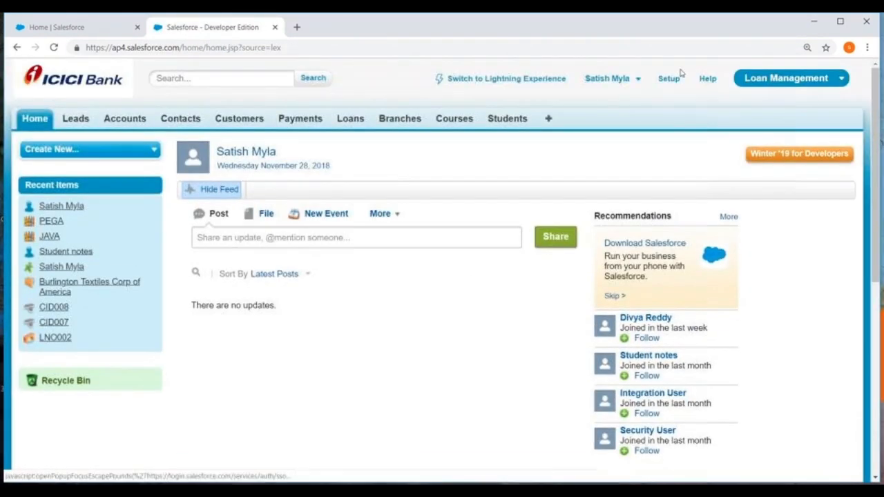
Open the All Workflow Rules list in Classic Setup, under the Workflow & Approvals section of Create
click(669, 78)
scroll(62, 239, down, 7)
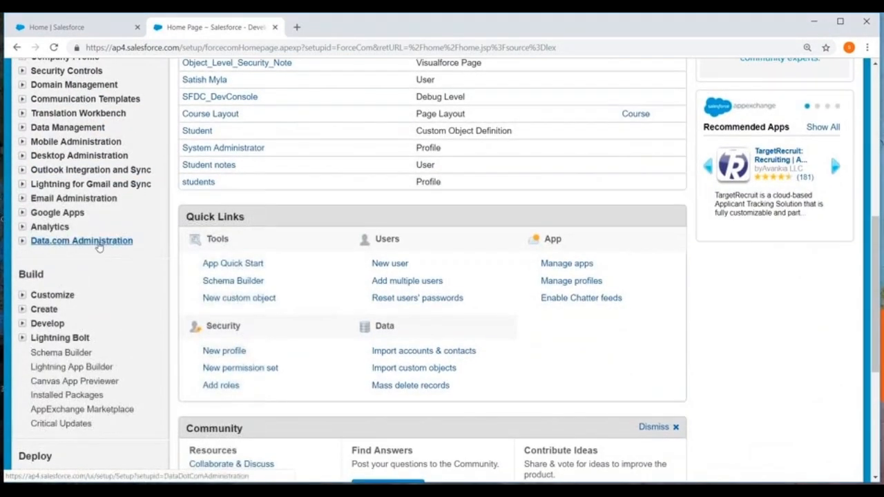
scroll(97, 242, down, 2)
click(23, 196)
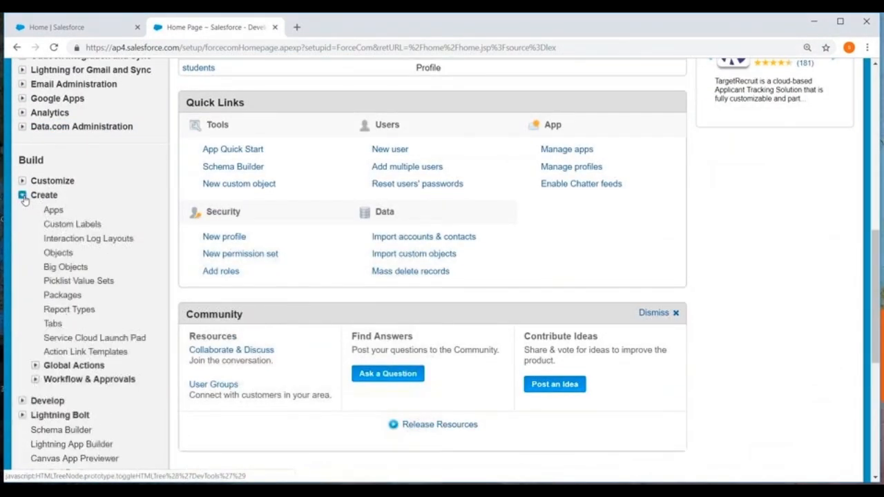
scroll(27, 248, down, 2)
click(35, 264)
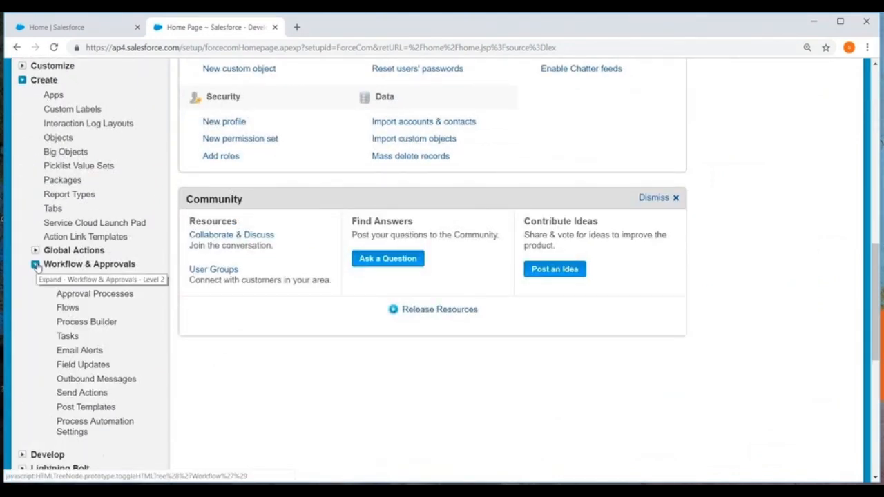
click(81, 279)
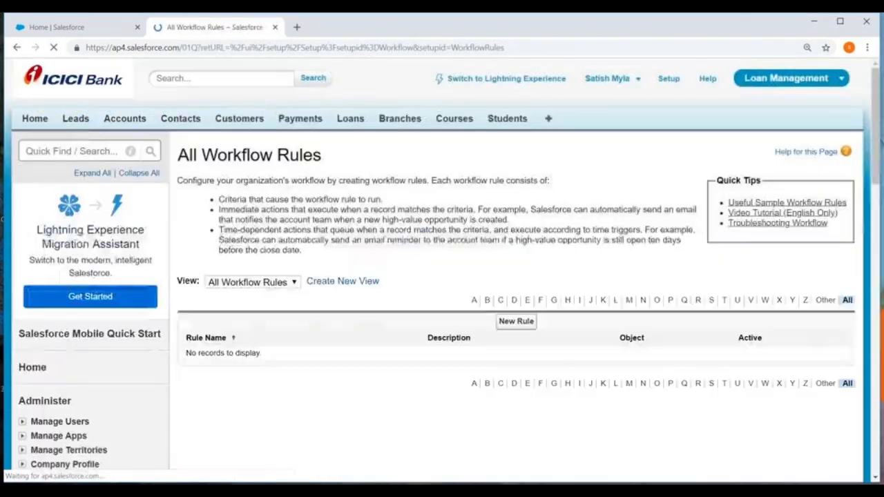
Start a new workflow rule and choose Customer as the object it applies to
click(515, 322)
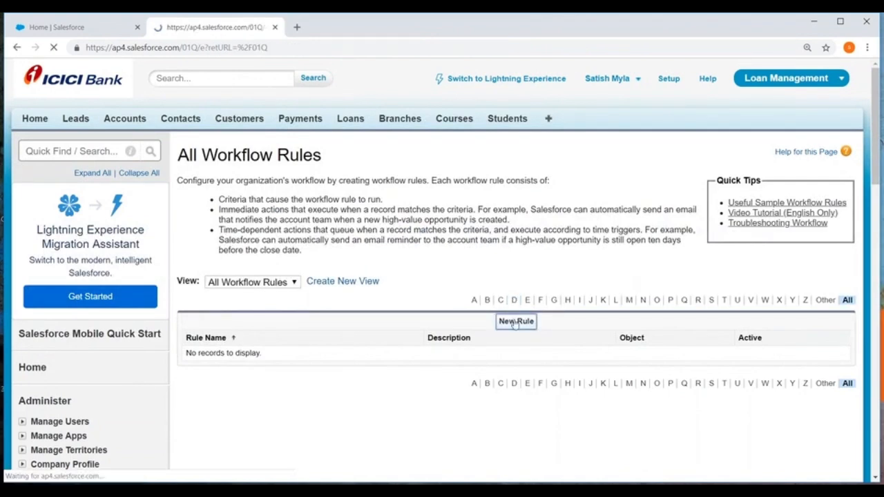
scroll(523, 186, down, 3)
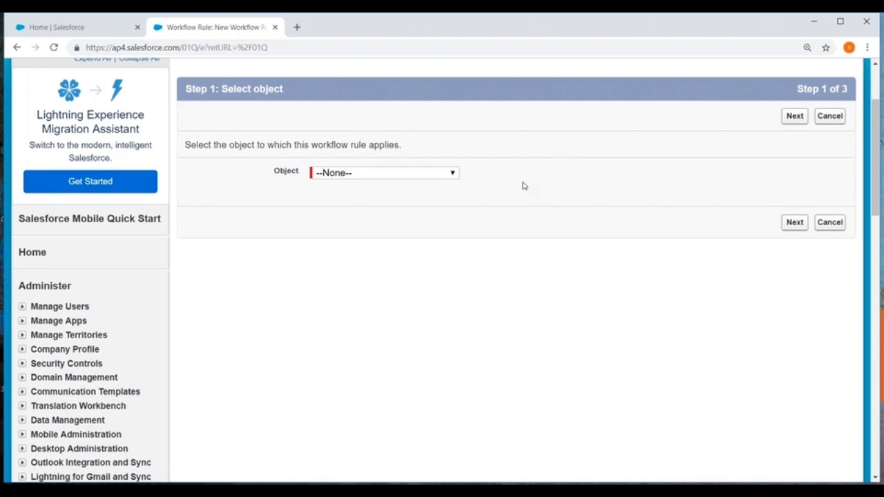
click(348, 174)
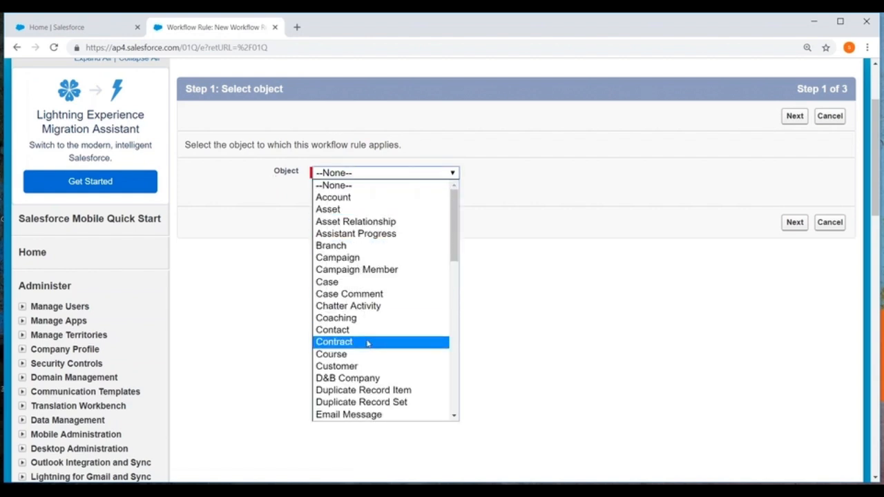
scroll(368, 342, down, 2)
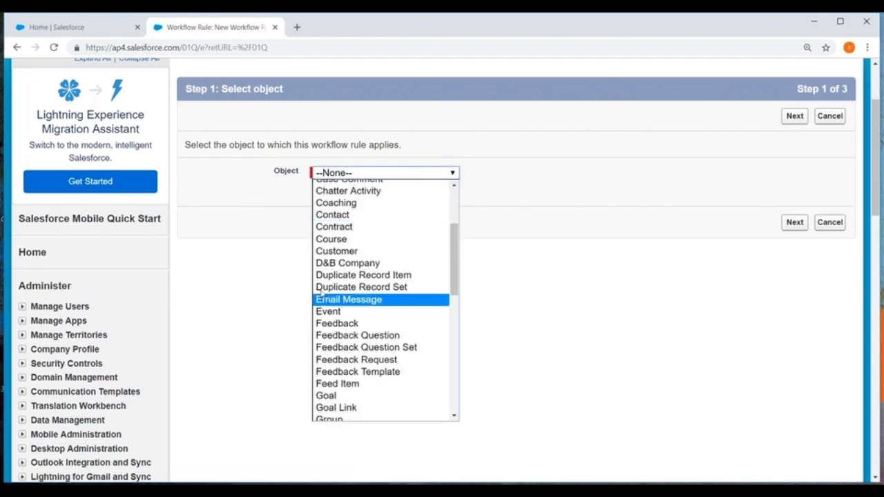
click(335, 253)
Change the workflow rule's object to Lead and continue to the rule configuration
click(379, 172)
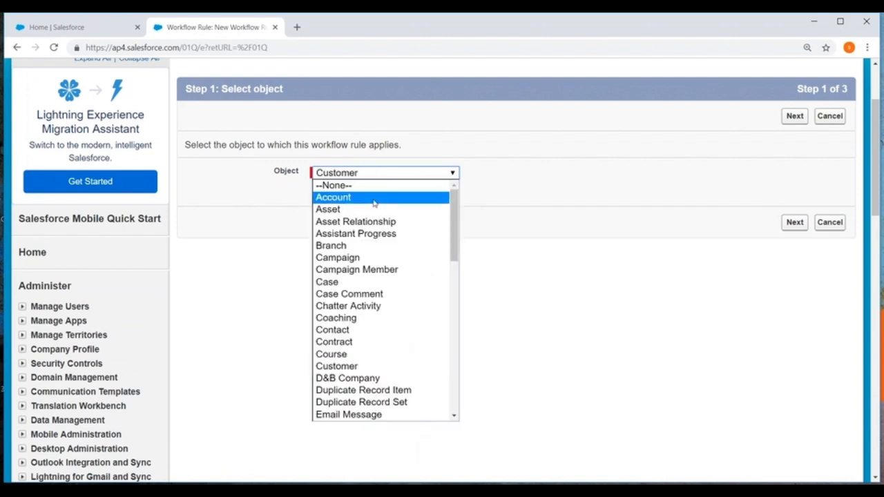
scroll(373, 290, down, 2)
scroll(366, 263, up, 2)
scroll(340, 317, down, 2)
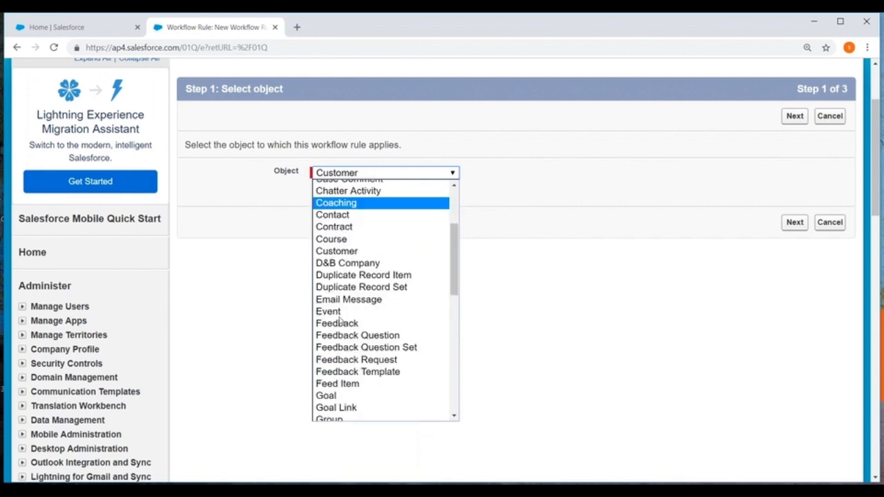
scroll(340, 318, down, 2)
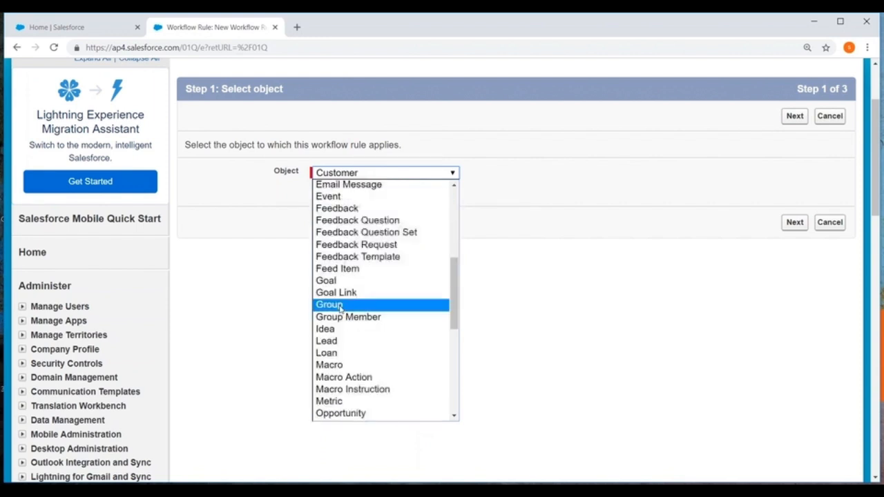
click(334, 341)
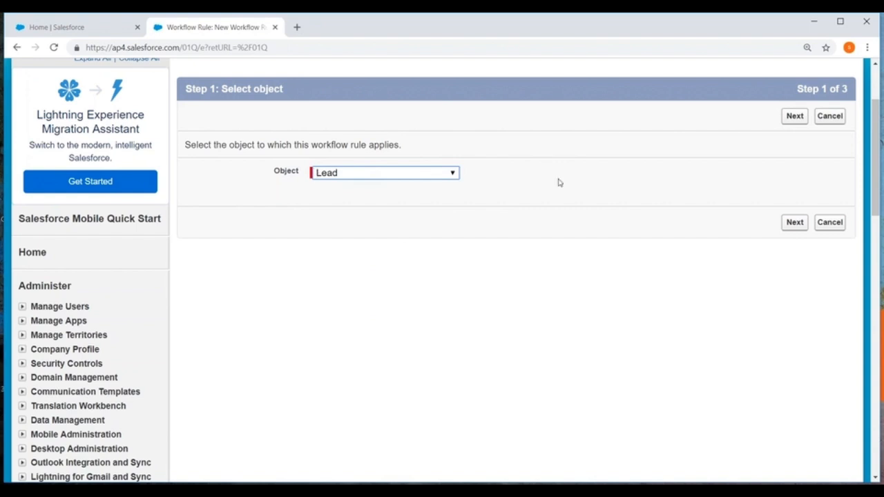
click(791, 223)
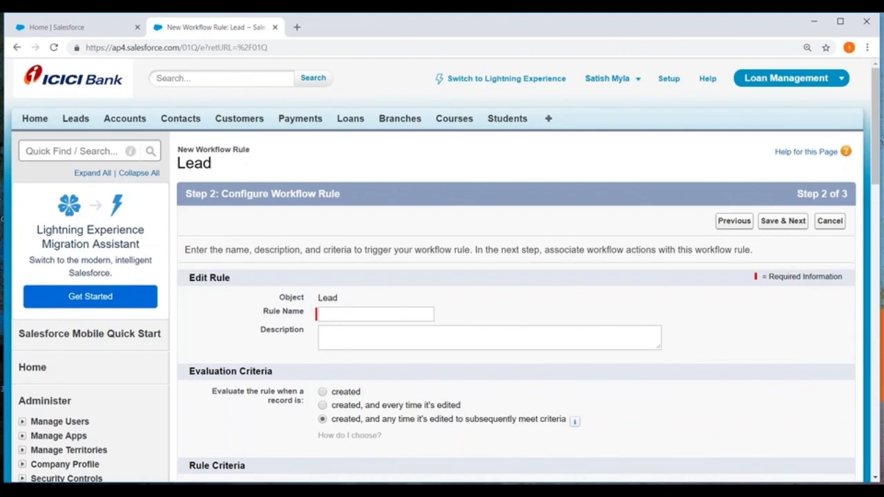
Name the workflow rule "New Lead"
scroll(487, 246, down, 2)
click(335, 198)
text(New Lead)
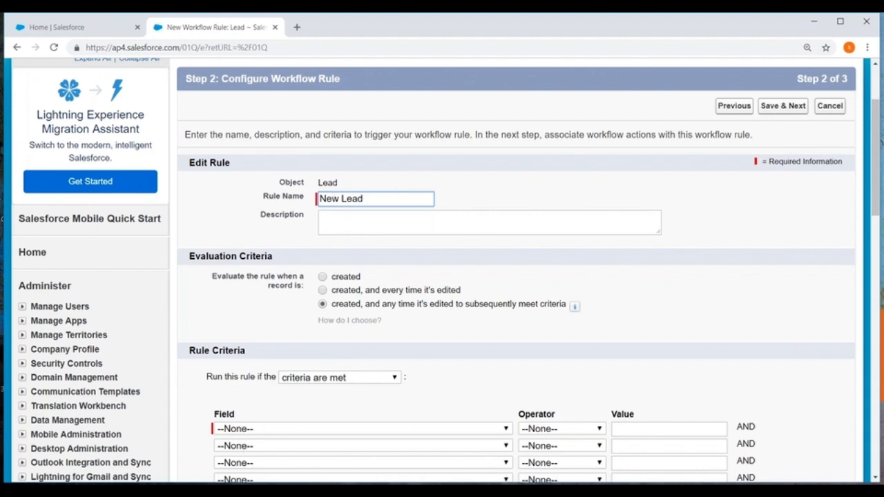
Open Paint with a blank canvas
key(super+s)
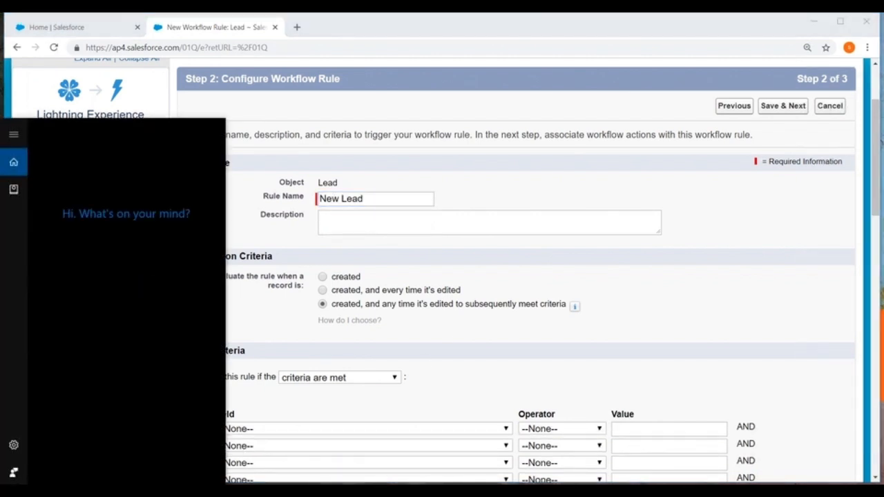
text(paint)
key(Return)
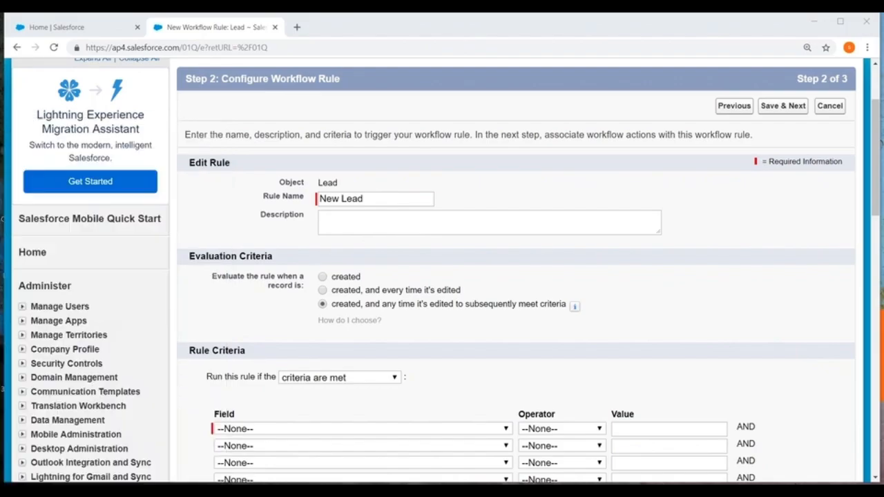
Draw a rectangle in the upper-left corner of the canvas and label it "Object"
click(235, 50)
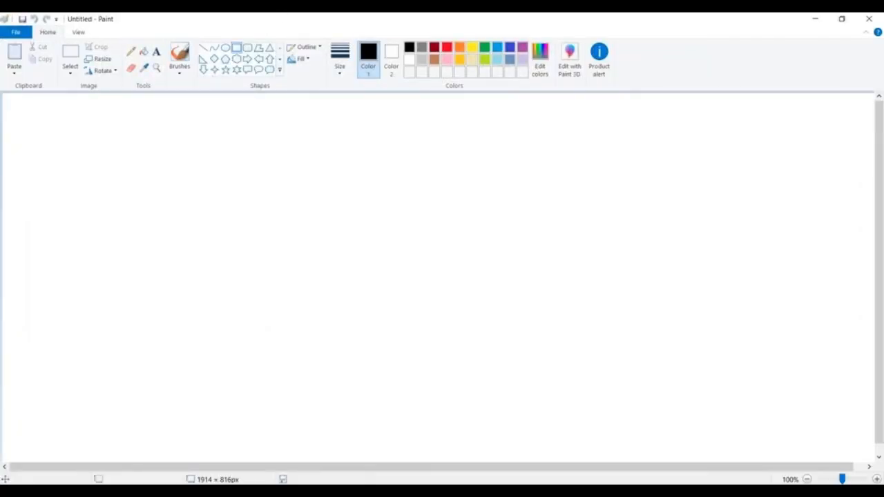
drag(24, 108, 156, 153)
click(156, 51)
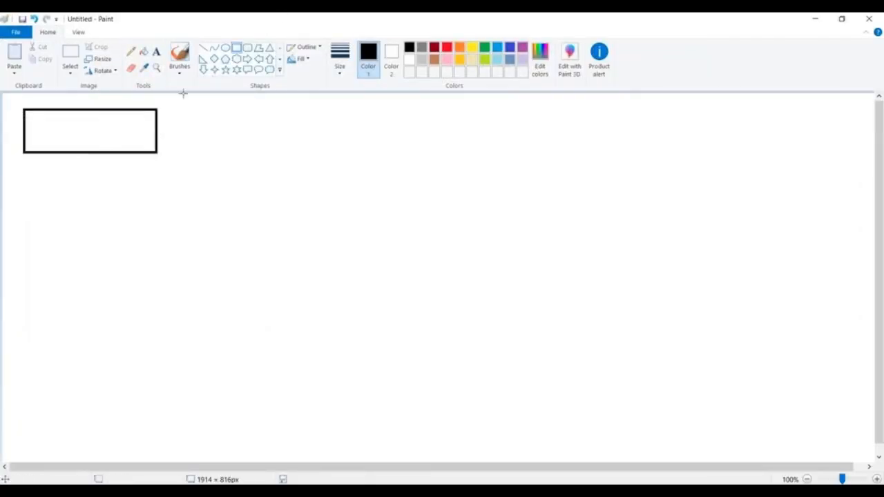
click(51, 130)
text(Object)
click(225, 159)
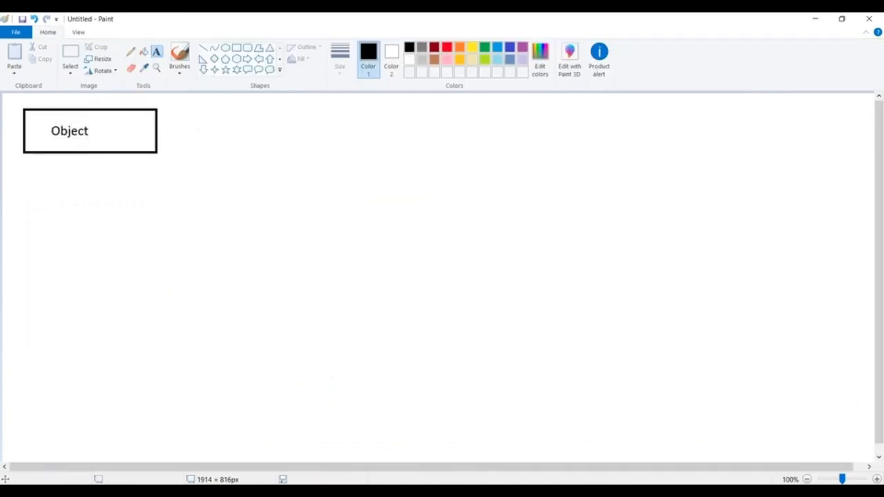
Draw a horizontal line extending right from the Object box and a wide diamond at its end
click(204, 48)
drag(158, 127, 375, 125)
click(214, 59)
click(306, 168)
Label the diamond connected to the Object box "Evaluation Criteria"
click(156, 51)
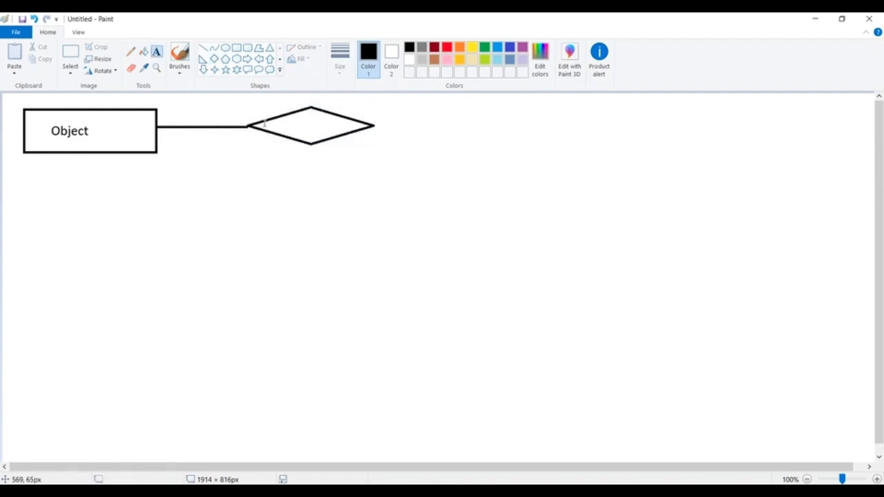
click(264, 117)
text(EDv)
key(BackSpace)
key(BackSpace)
text(valuation )
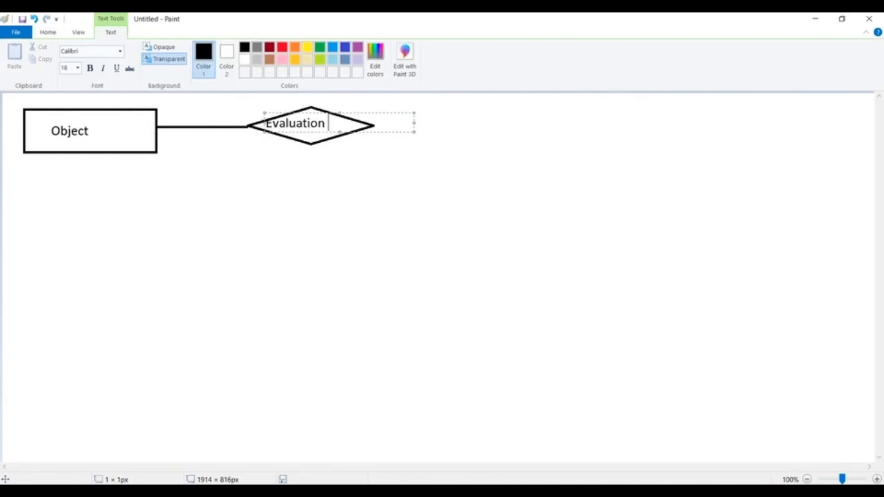
text(Criteria)
click(429, 147)
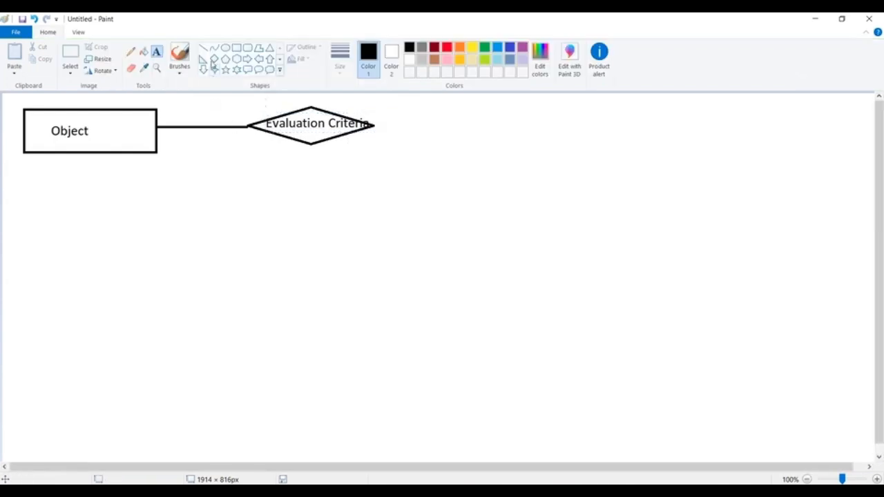
Draw a horizontal line about 160 px long from the Evaluation Criteria diamond and add a second diamond at its end
click(203, 47)
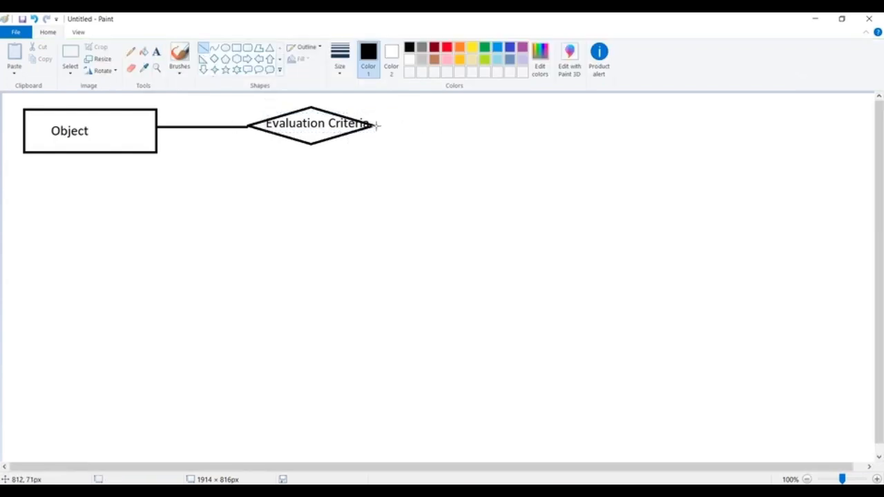
drag(376, 125, 449, 126)
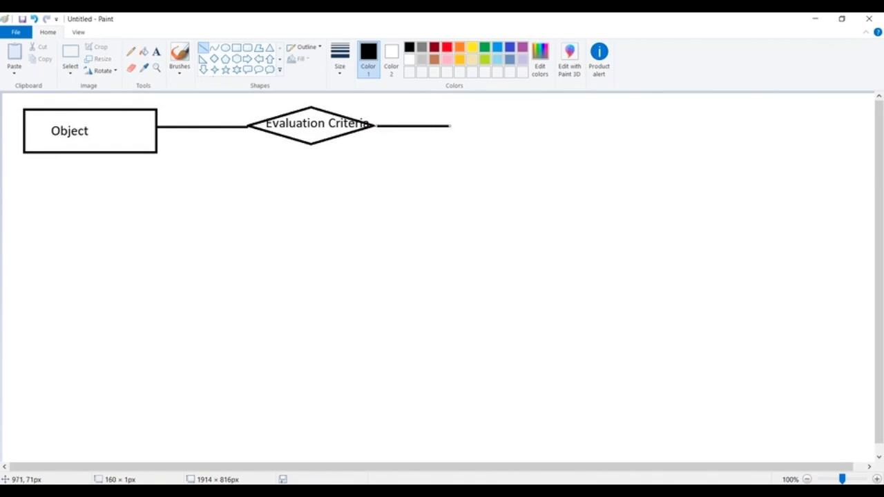
click(214, 60)
mouse_move(462, 104)
mouse_down()
mouse_move(600, 136)
mouse_move(533, 132)
mouse_up()
click(449, 176)
Label the second diamond "Rule"
click(156, 51)
click(485, 125)
text(Rule)
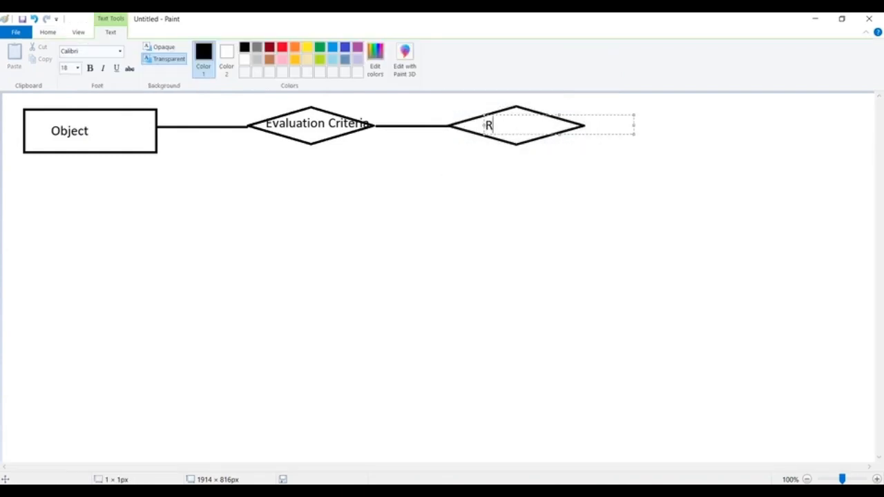
click(443, 186)
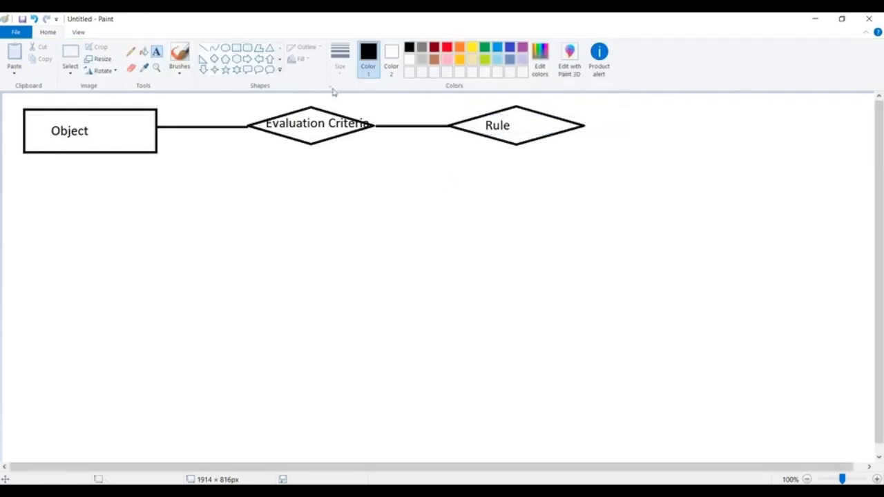
Add the text "true" above the line between the Evaluation Criteria and Rule diamonds
click(389, 119)
text(true)
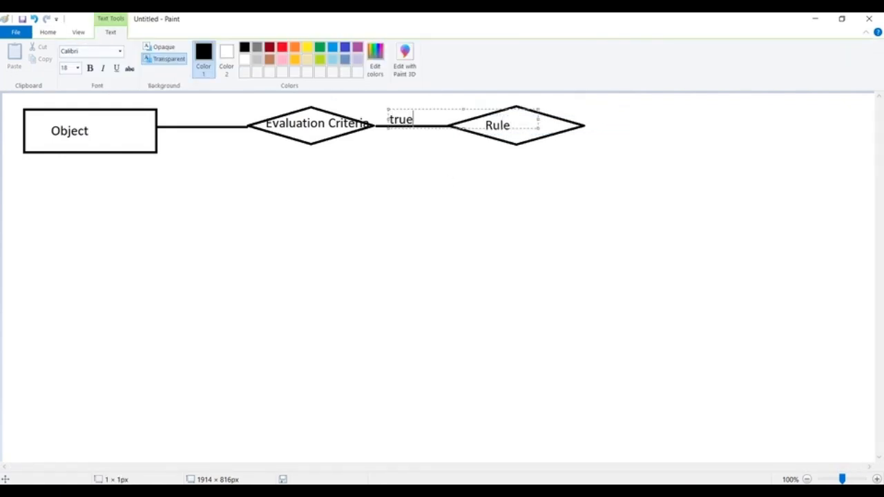
click(515, 214)
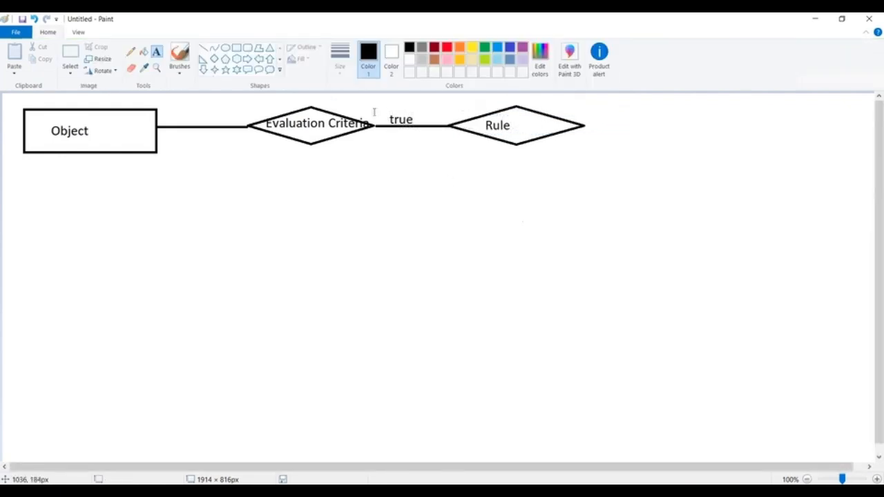
Draw a horizontal line about 145 px long from the Rule diamond's right corner and label it "true"
click(203, 48)
drag(585, 125, 652, 125)
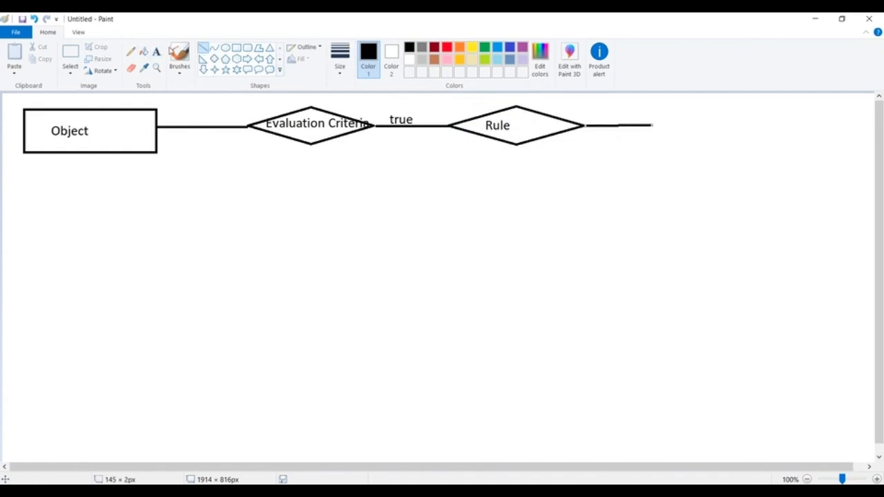
click(156, 51)
click(602, 113)
text(true)
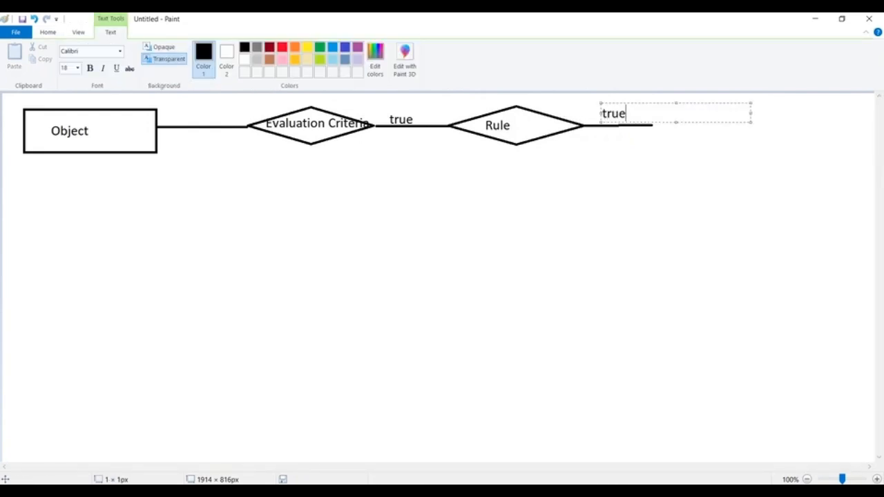
click(247, 32)
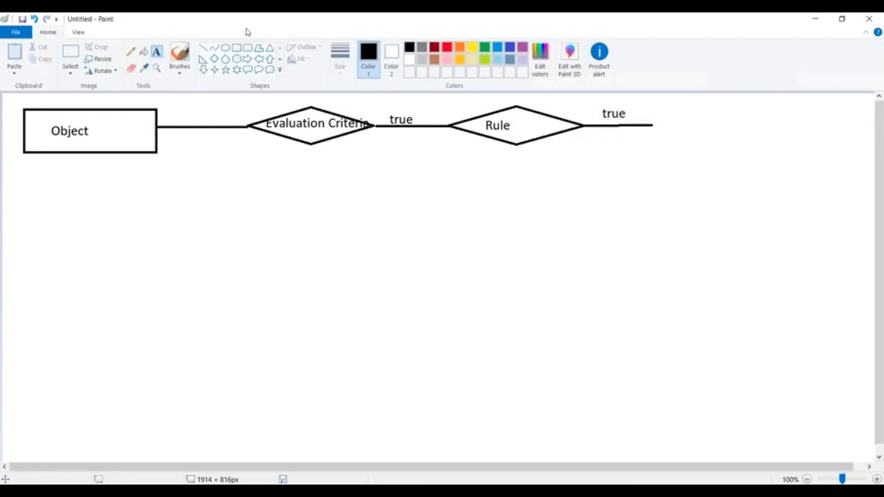
Draw a vertical line down from the end of the Rule connector and split it into two branches with short downward lines
click(203, 48)
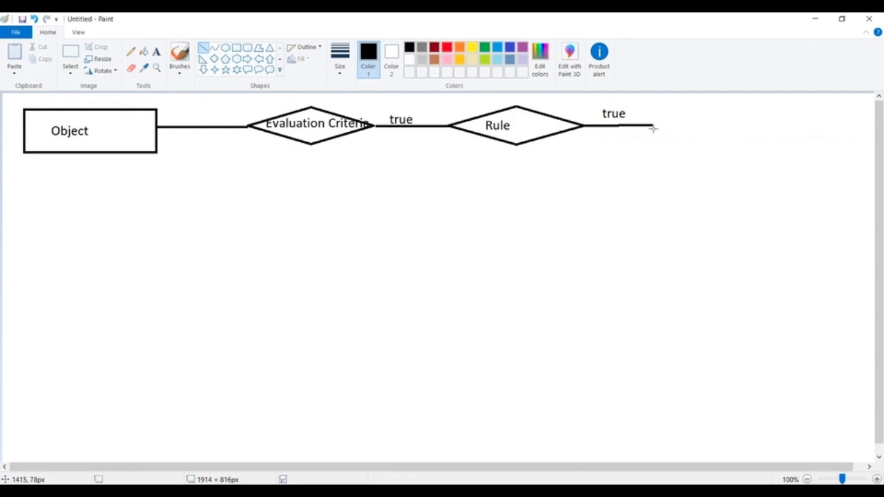
drag(651, 125, 652, 165)
click(207, 49)
mouse_move(610, 172)
mouse_down()
mouse_move(714, 171)
mouse_move(661, 168)
mouse_up()
click(625, 188)
drag(602, 168, 602, 194)
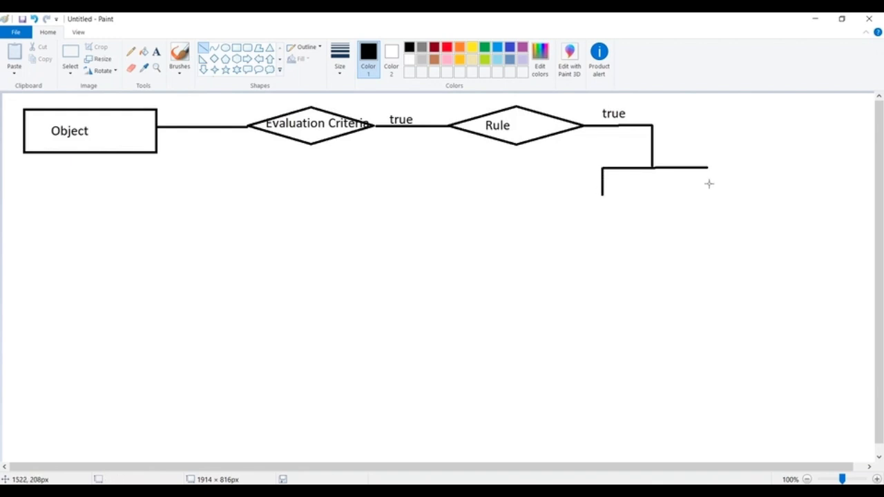
drag(709, 167, 708, 191)
click(675, 212)
Draw two overlapping rectangles under each of the two branches
click(236, 48)
drag(566, 197, 653, 238)
click(635, 248)
click(712, 217)
drag(701, 191, 787, 237)
click(742, 232)
click(770, 250)
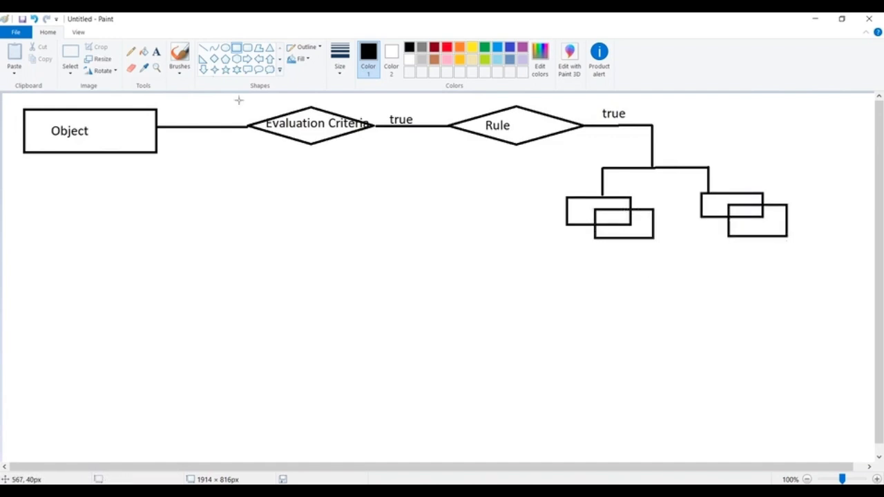
Label the left branch "Immediate"
click(156, 51)
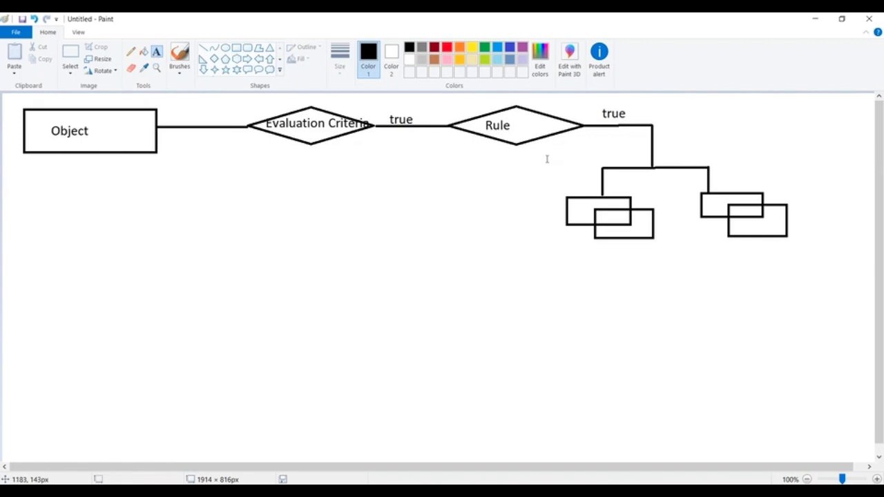
click(546, 159)
text(Immedi)
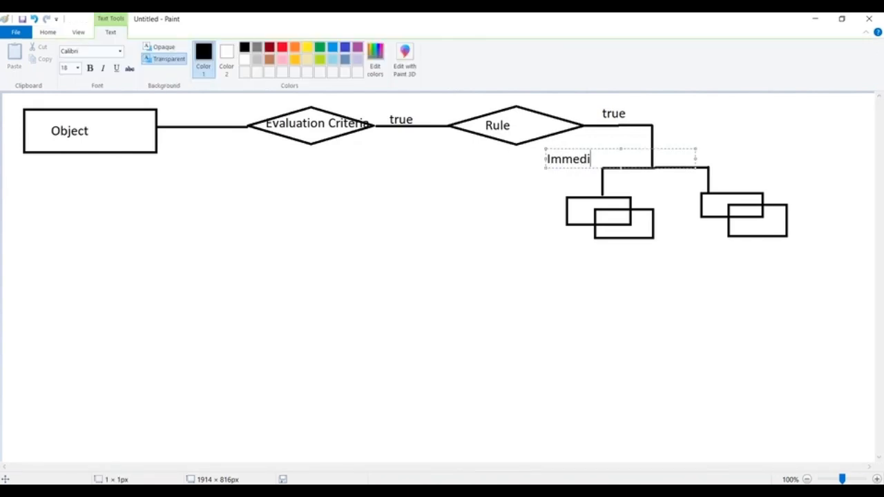
text(ate)
click(791, 152)
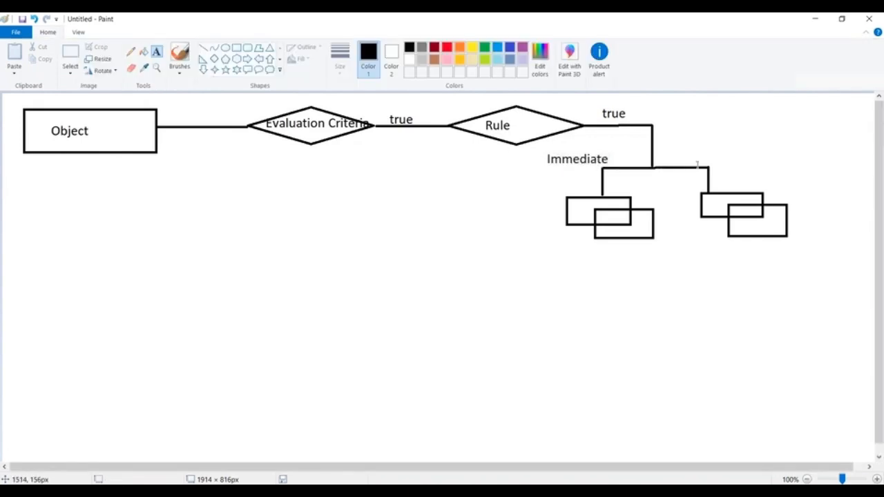
Label the right branch "Time-Dependent"
click(685, 157)
text(Time)
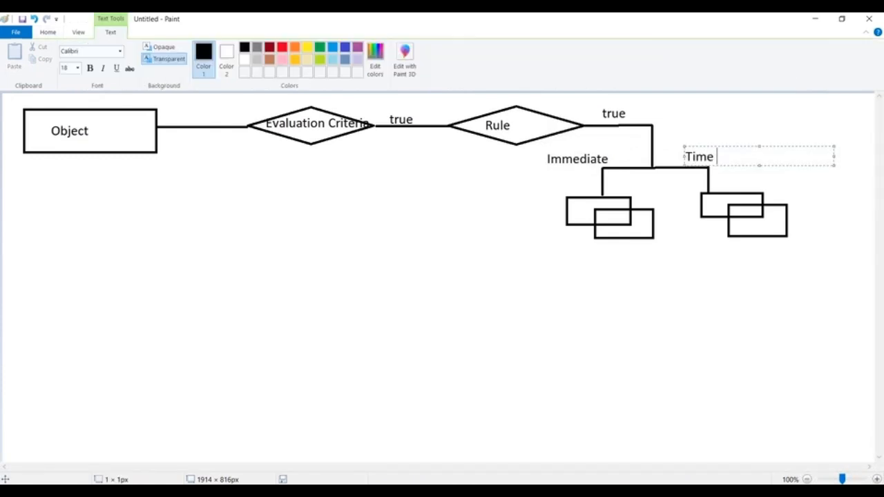
text(-Dependent)
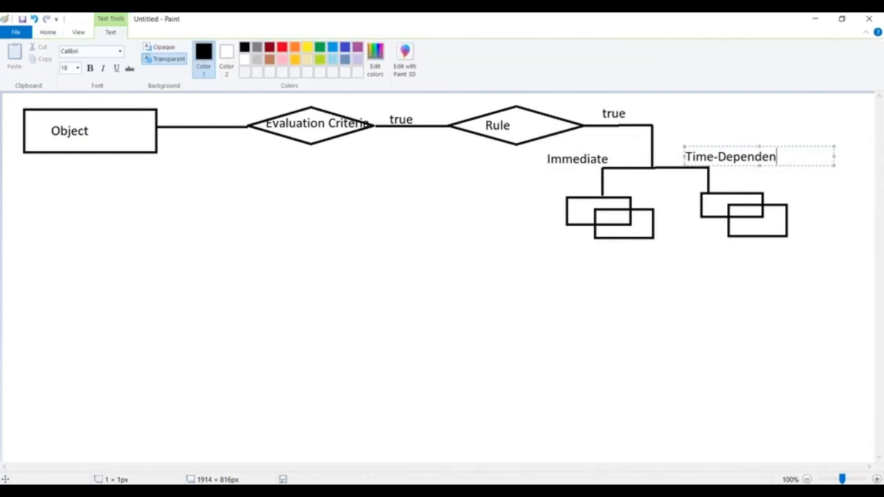
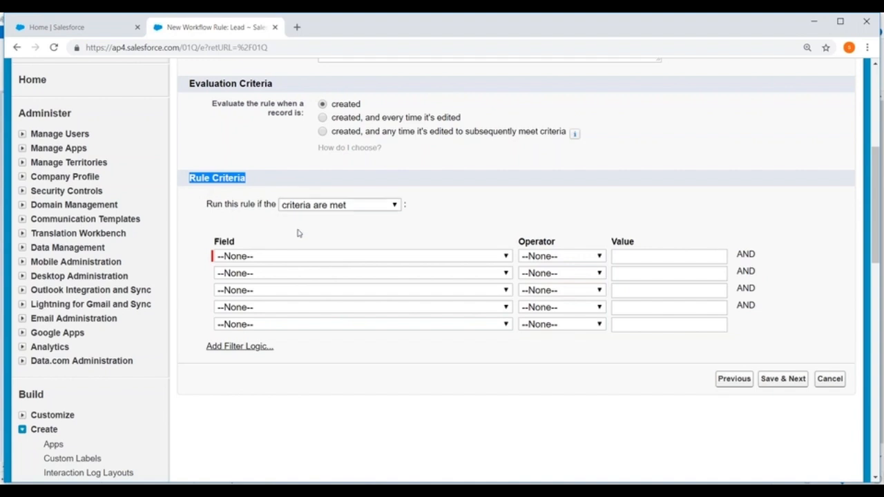
Set the first rule criterion to Lead: City equals "Hyd"
click(292, 256)
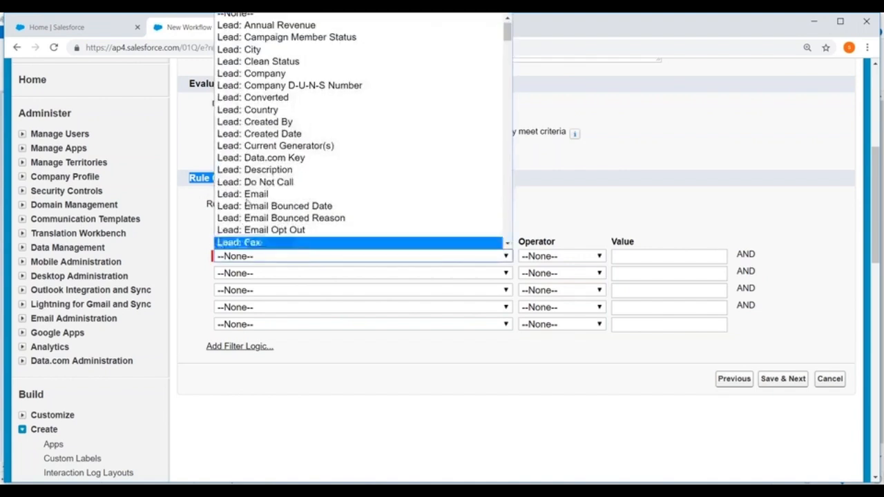
click(242, 49)
click(576, 256)
click(557, 281)
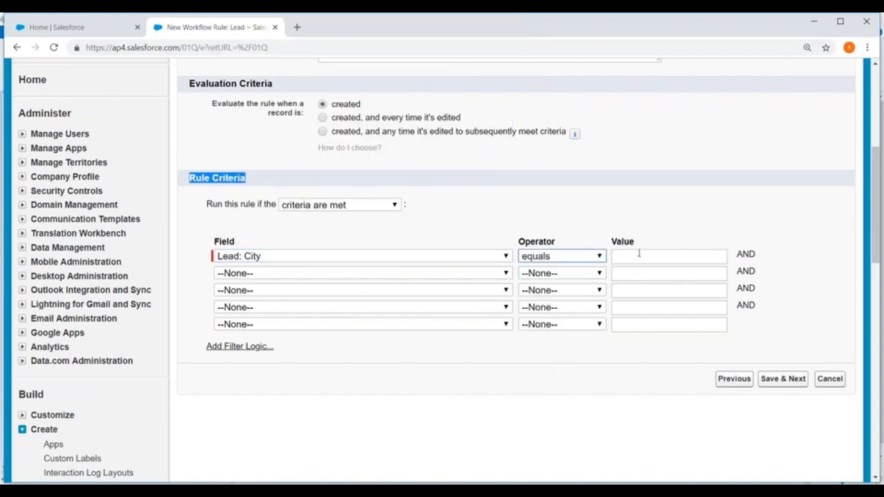
click(638, 254)
text(Hyd)
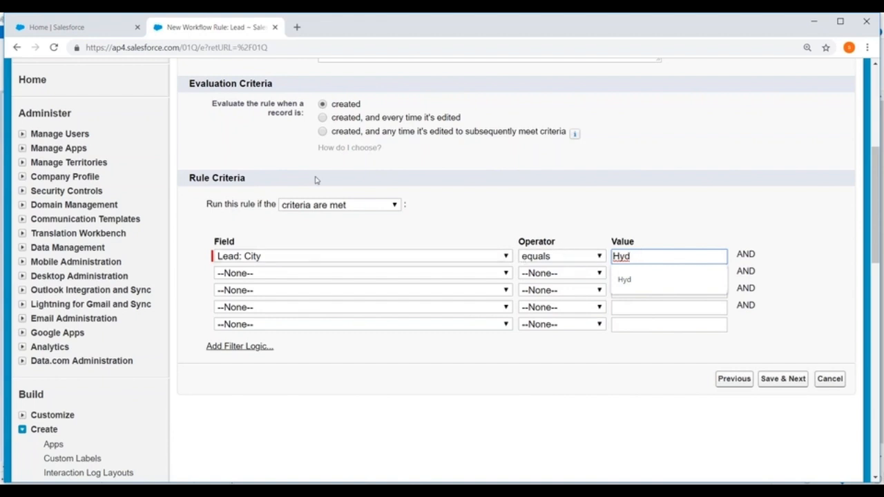
Try the "formula evaluates to true" option for running the rule and restore "criteria are met"
click(332, 206)
click(309, 234)
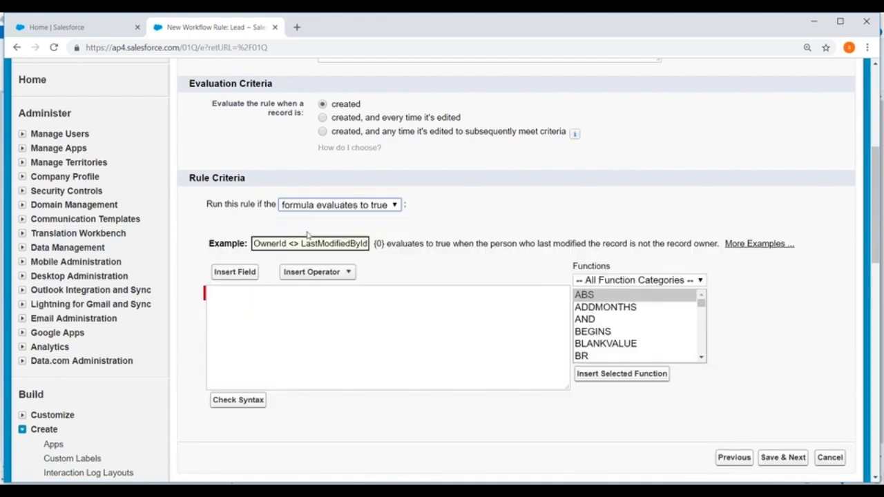
click(317, 206)
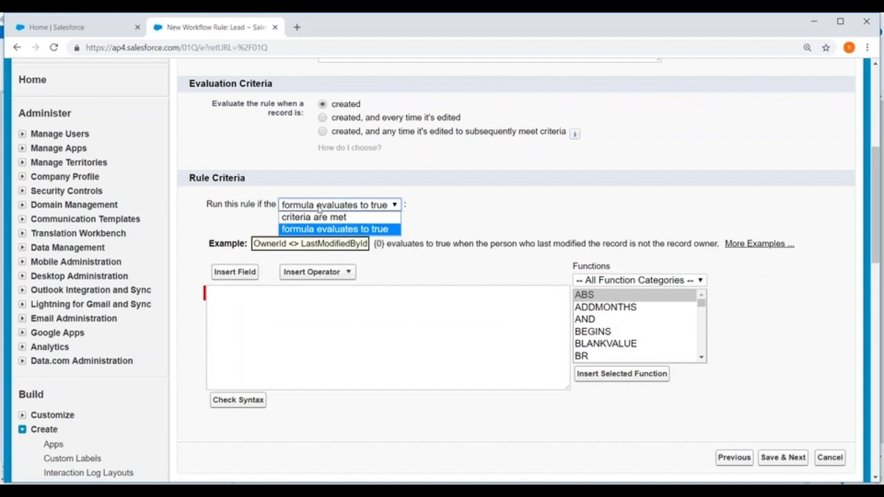
click(314, 217)
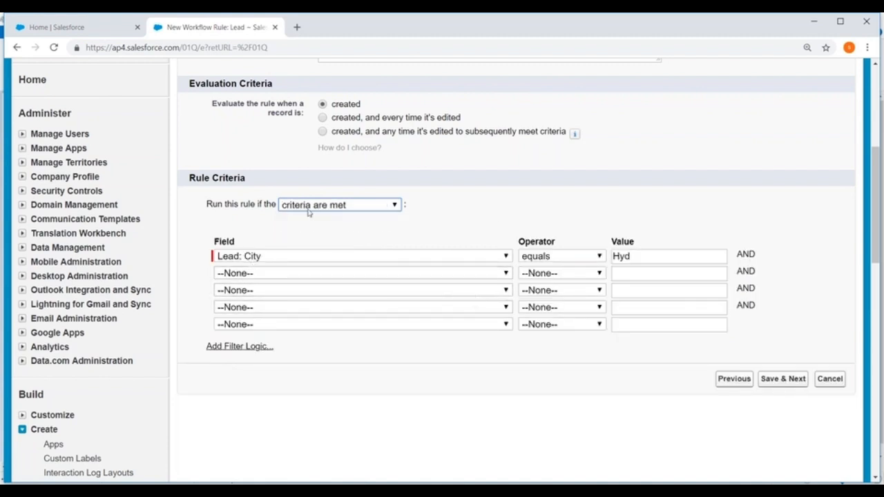
Save the rule criteria, review the immediate and time-dependent action sections, and finish the rule without adding any actions
scroll(262, 143, down, 1)
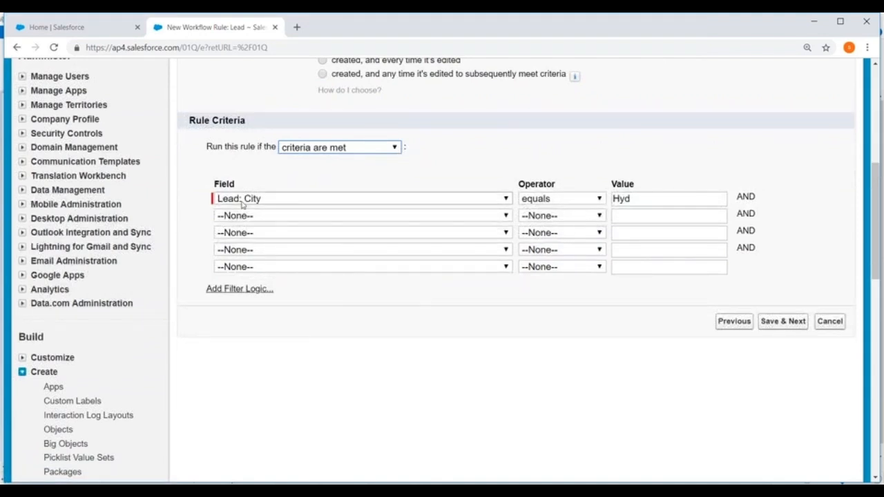
click(774, 323)
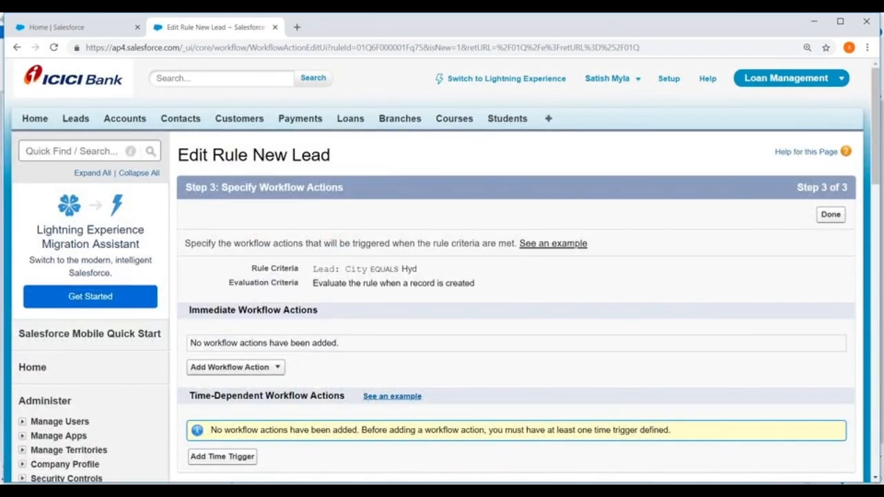
scroll(173, 121, down, 3)
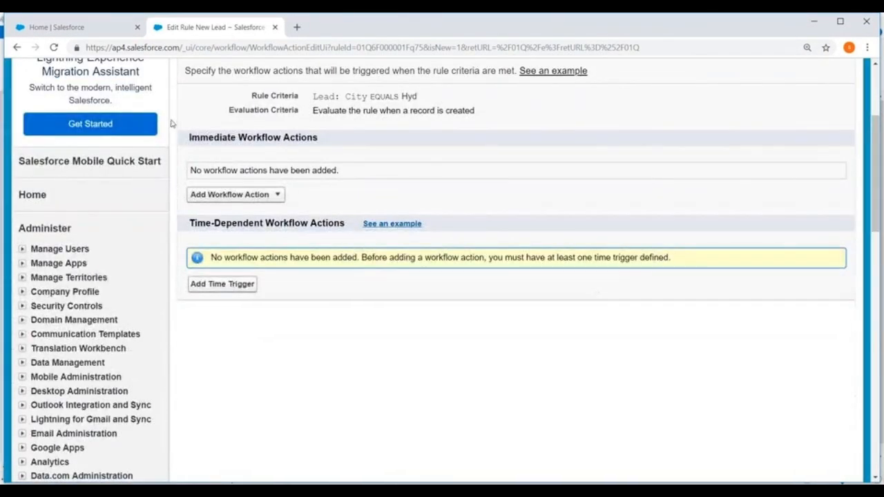
drag(190, 135, 328, 152)
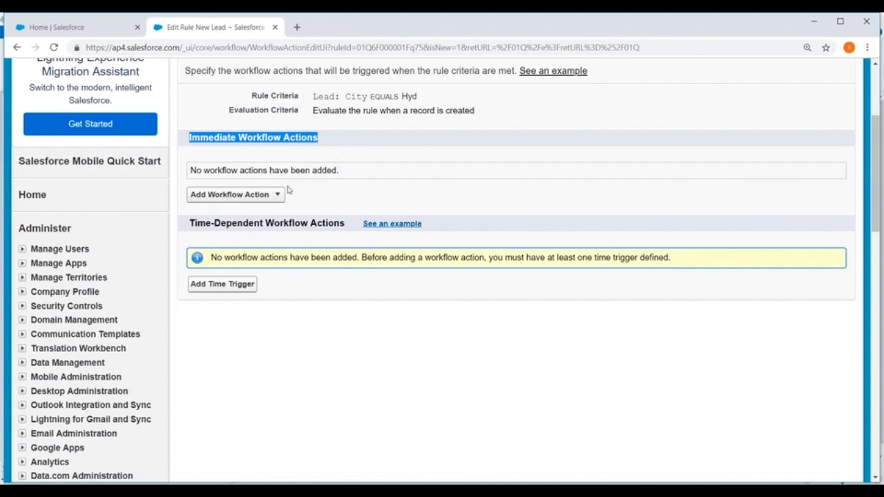
drag(189, 224, 346, 227)
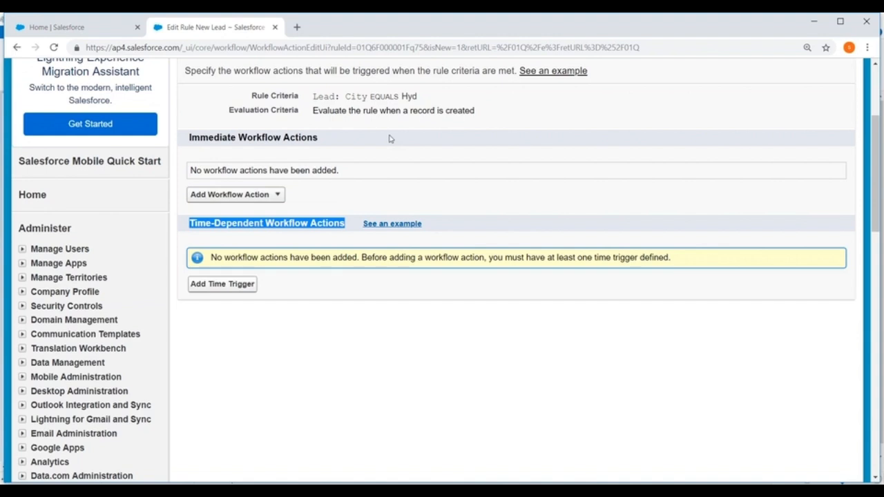
scroll(763, 162, up, 3)
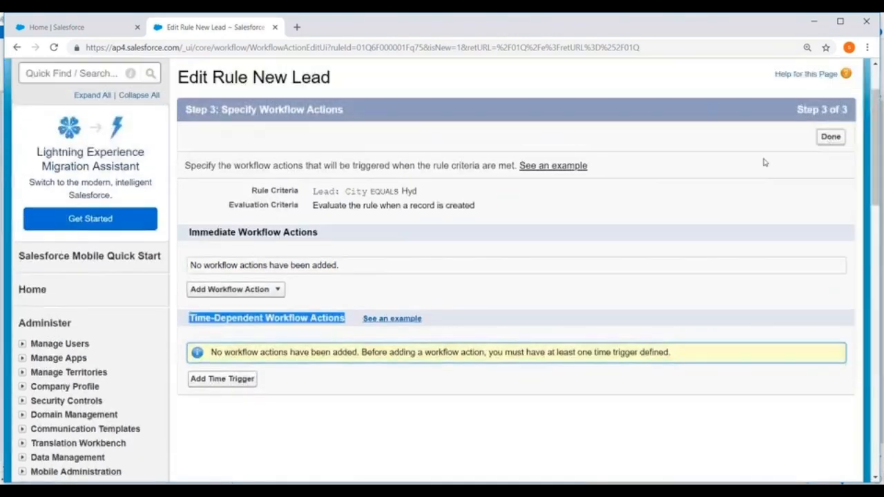
click(831, 215)
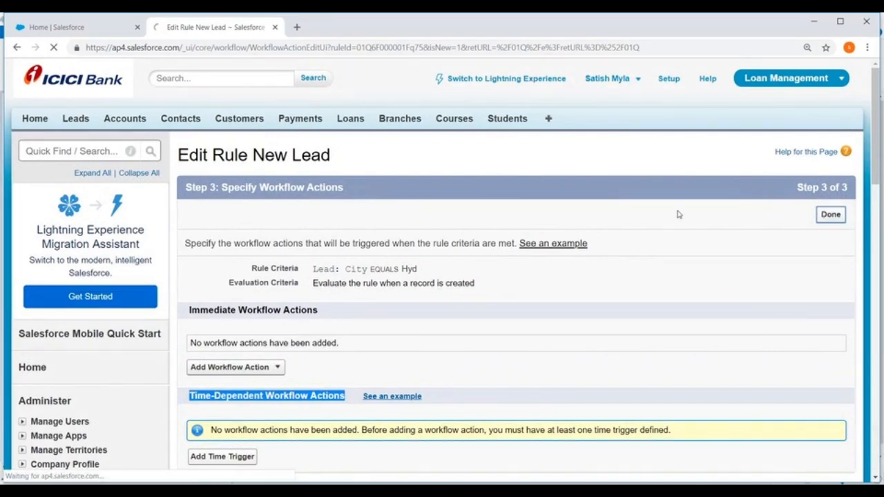
Delete the New Lead workflow rule and confirm the deletion
click(429, 226)
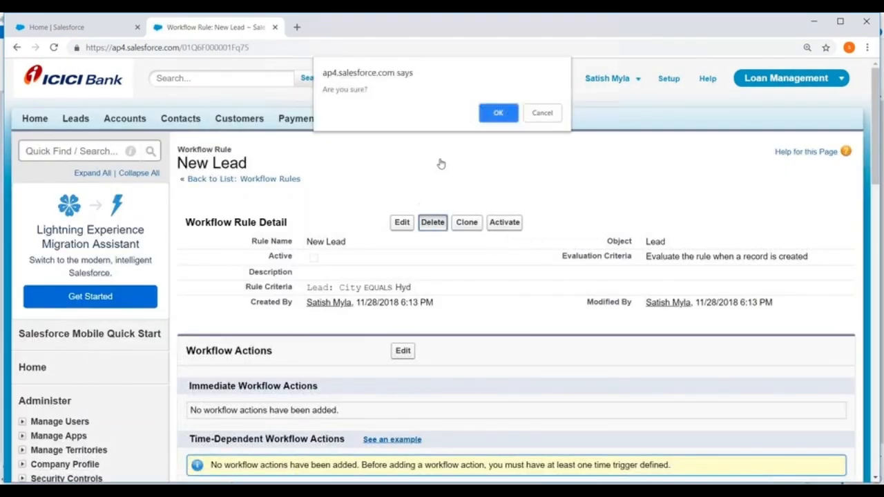
click(498, 113)
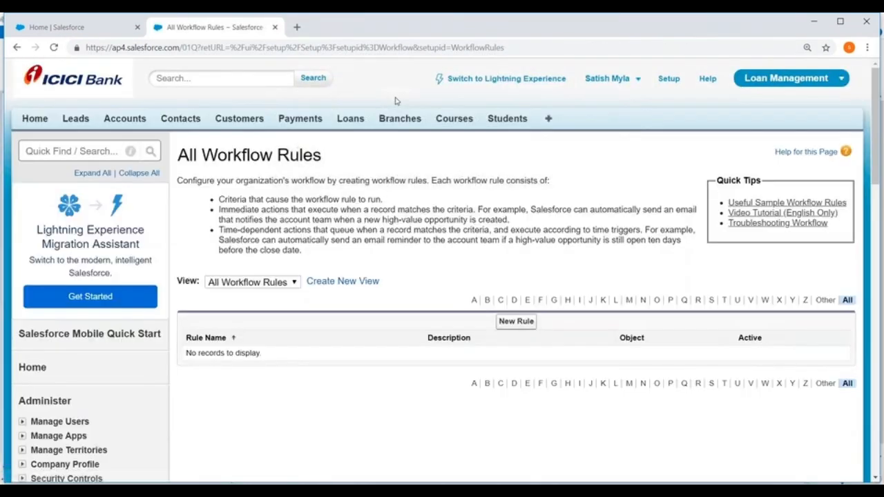
Open Workflow Rules from Setup, under Create and its Workflow & Approvals section
click(668, 79)
scroll(67, 194, down, 7)
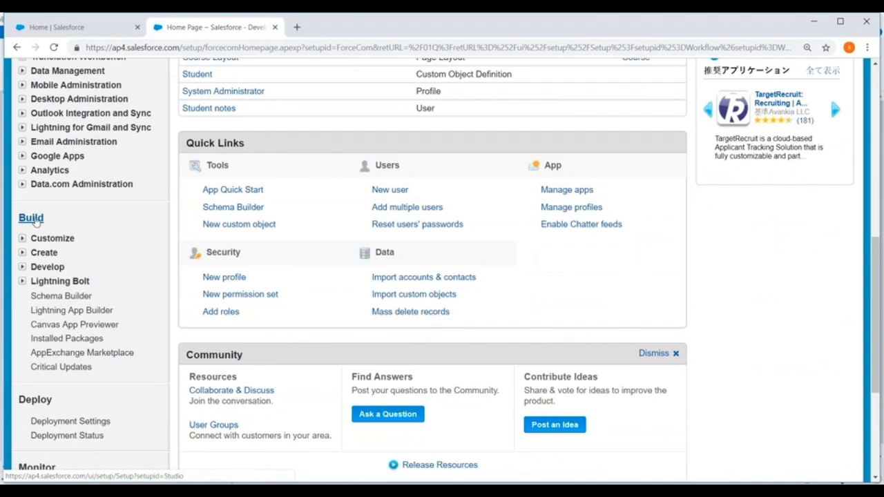
click(22, 253)
scroll(14, 257, down, 3)
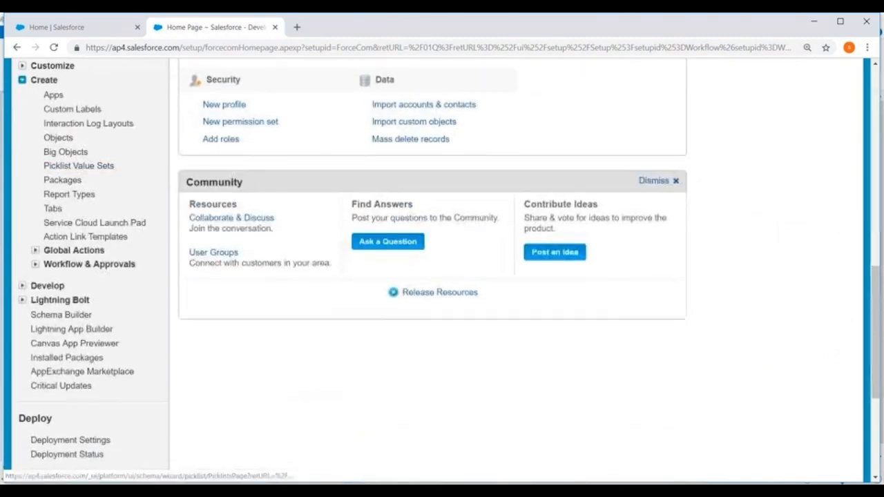
click(35, 263)
scroll(133, 138, down, 1)
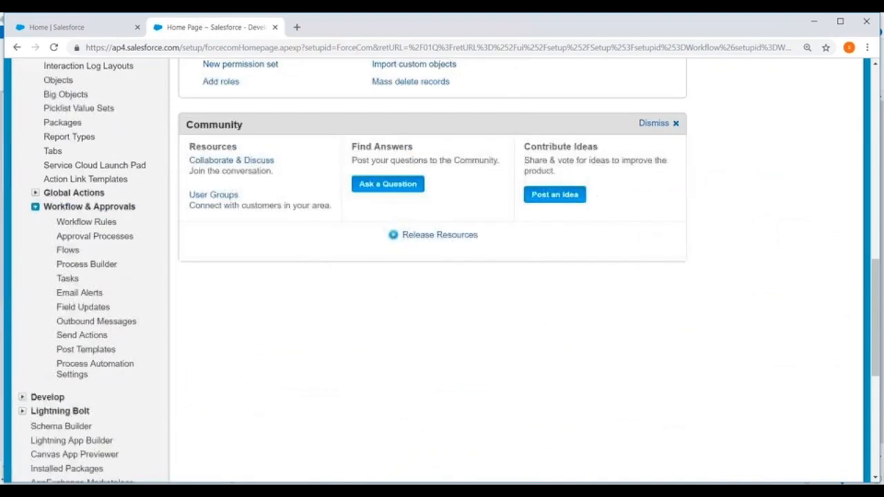
click(81, 222)
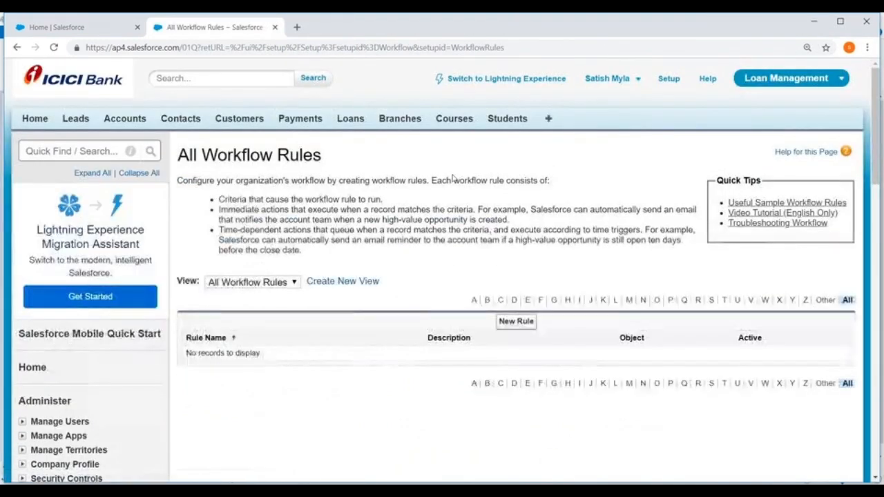
scroll(556, 211, down, 2)
click(515, 206)
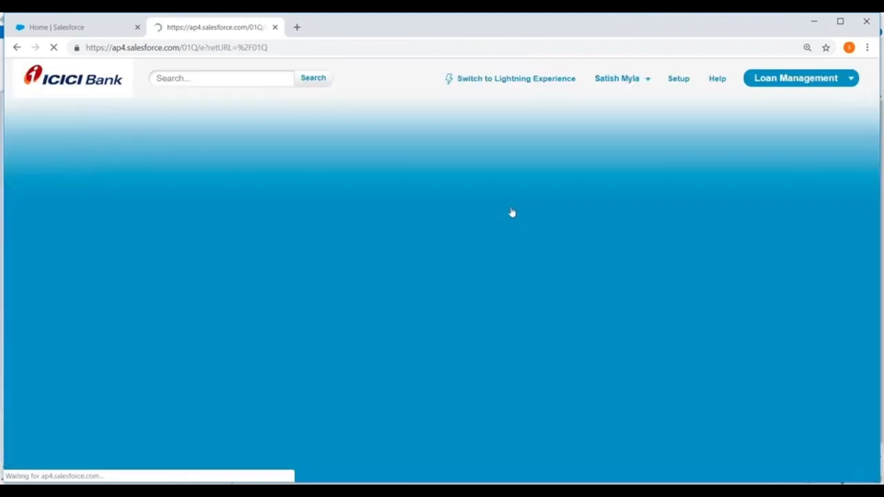
scroll(255, 189, down, 2)
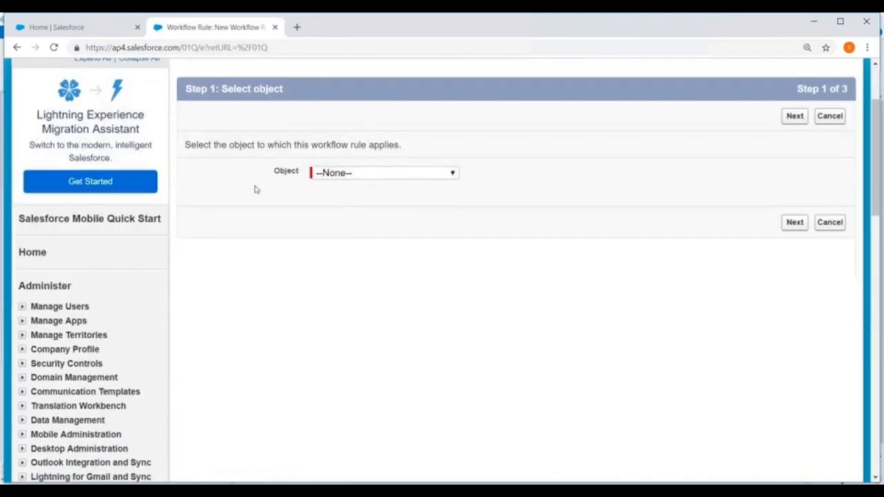
click(369, 177)
click(348, 199)
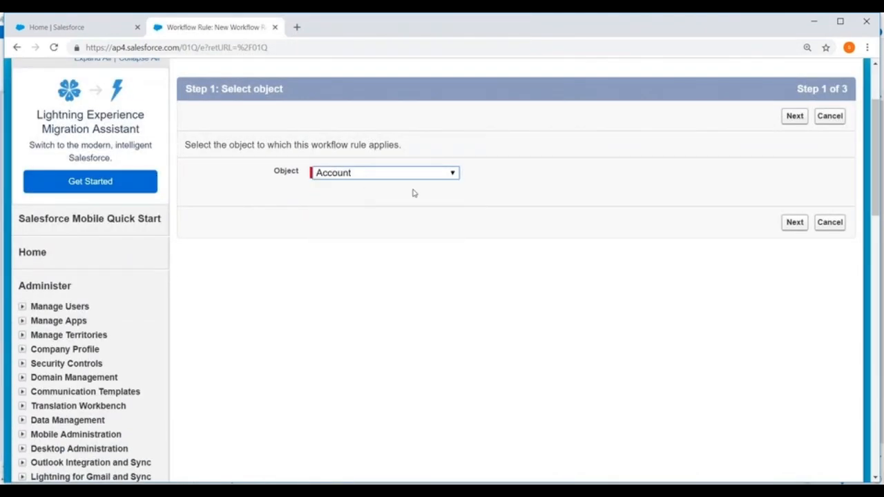
click(791, 225)
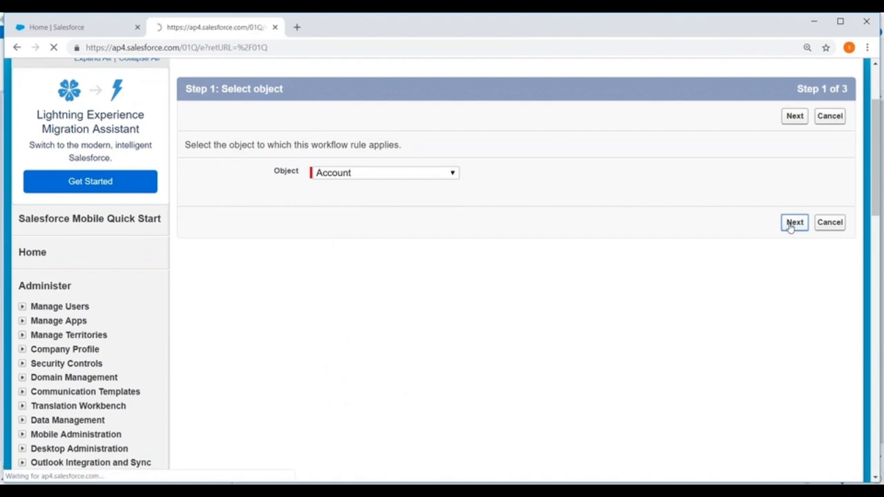
scroll(358, 181, down, 2)
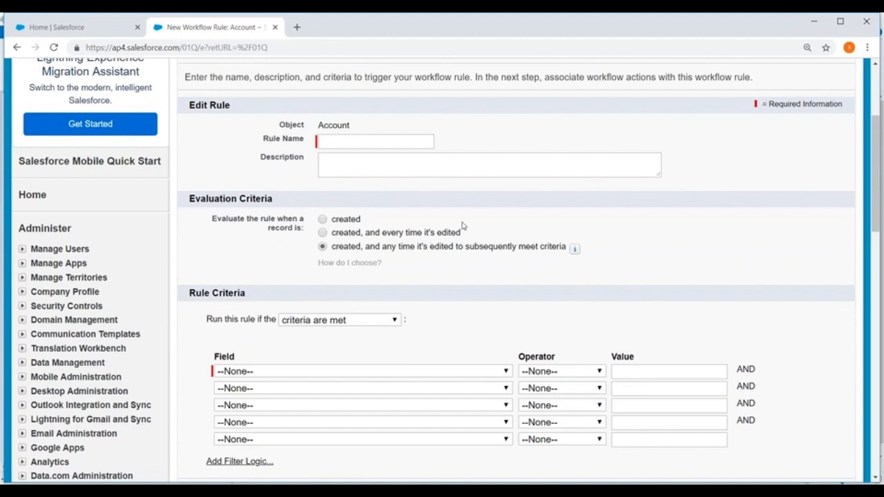
scroll(467, 231, down, 2)
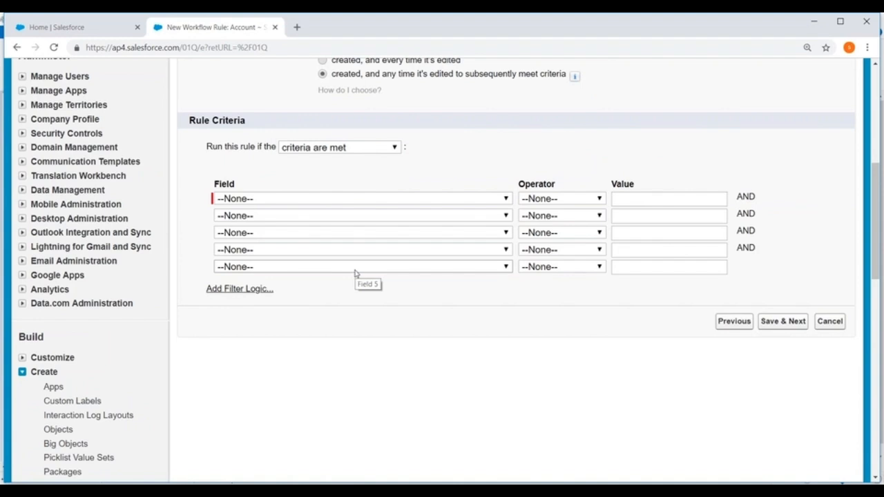
click(830, 322)
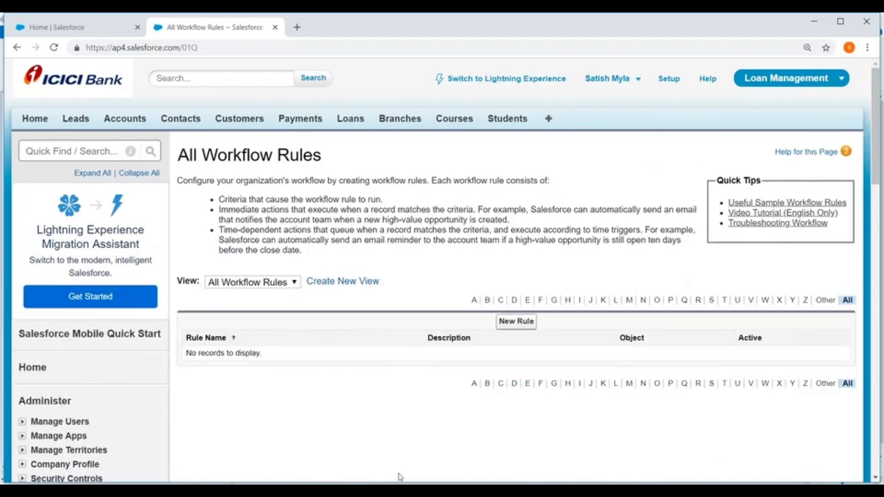
Switch to the blank Notepad document, maximize it, and write the heading "Task :" underlined with "======"
click(369, 489)
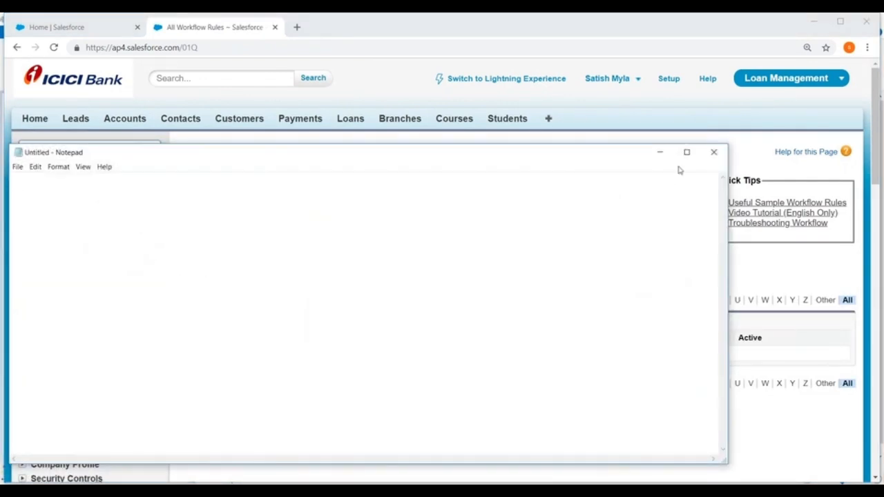
click(687, 152)
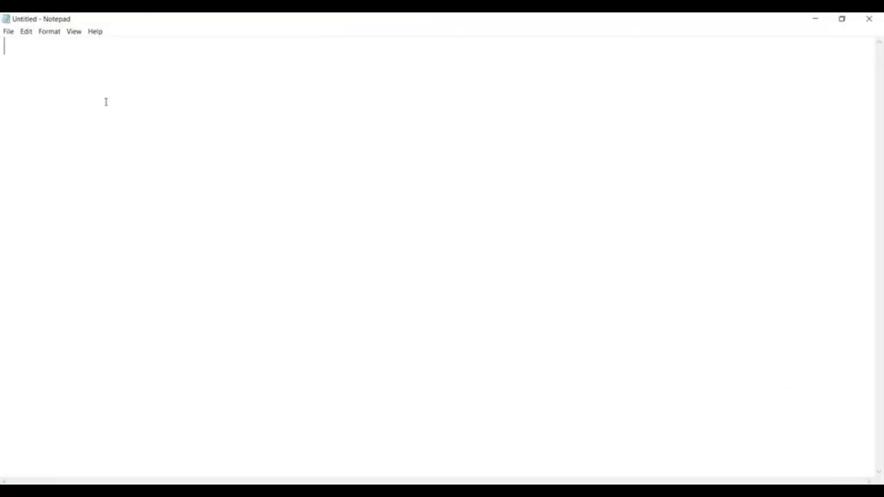
text(Task :)
key(Return)
text(======)
key(Return)
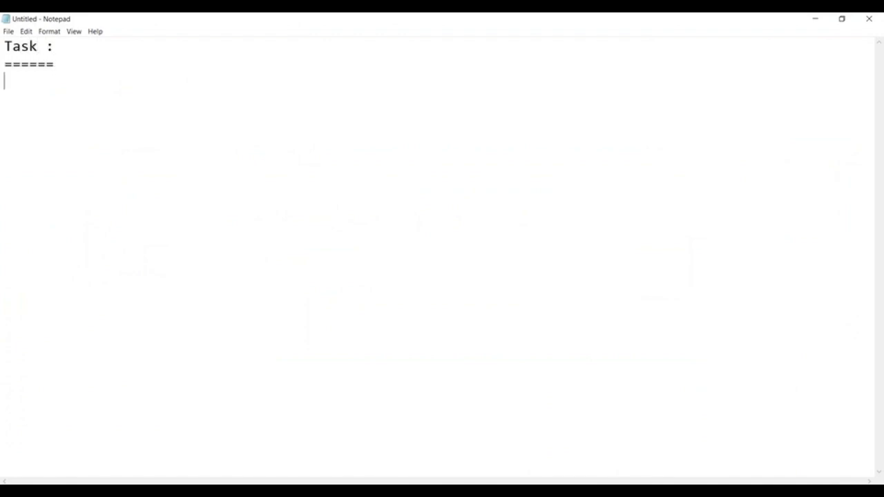
Write the first point under the heading as "1. Assigning work to a user ,role ,owner"
text(1. Aassi)
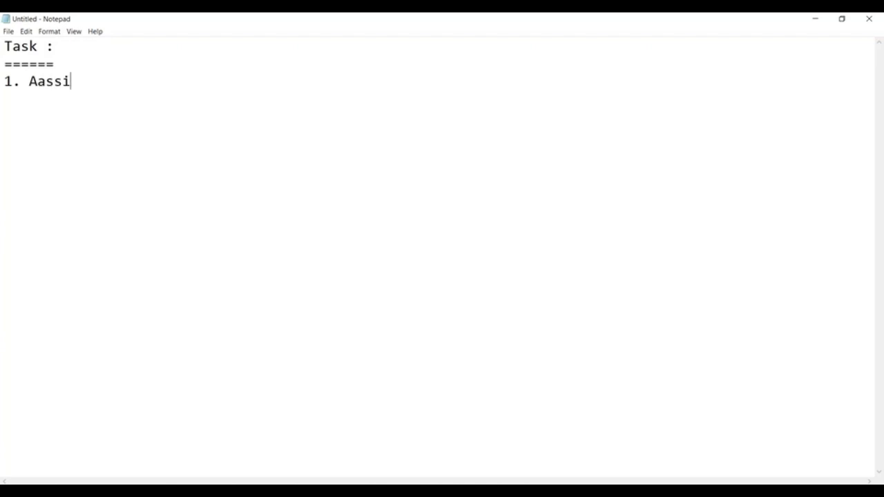
key(BackSpace)
key(BackSpace)
key(BackSpace)
key(BackSpace)
text(ssigning work )
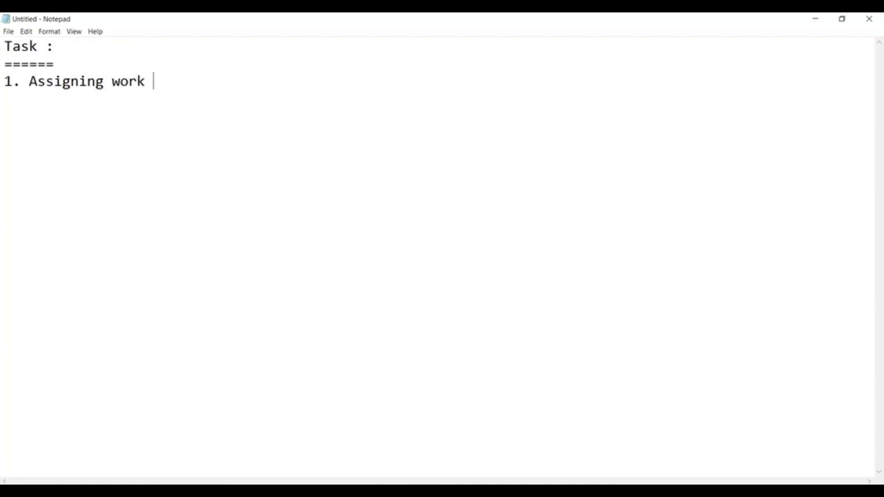
text(to  a use)
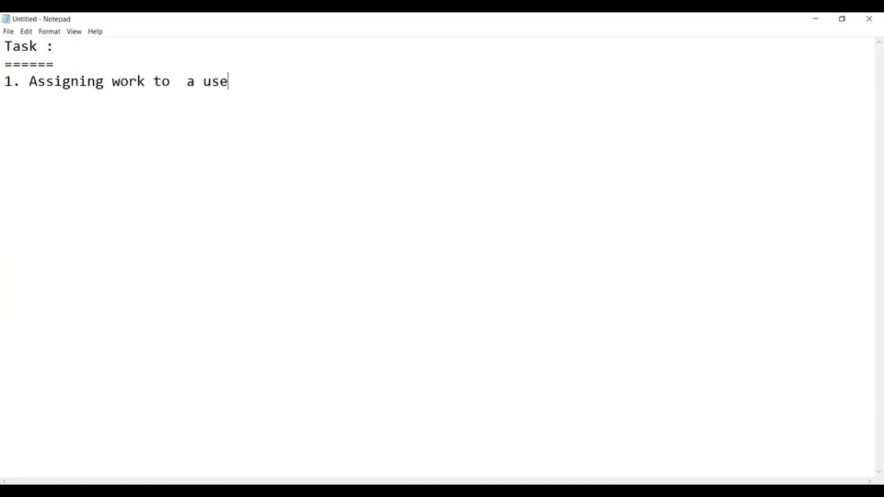
text(r ,role ,owner)
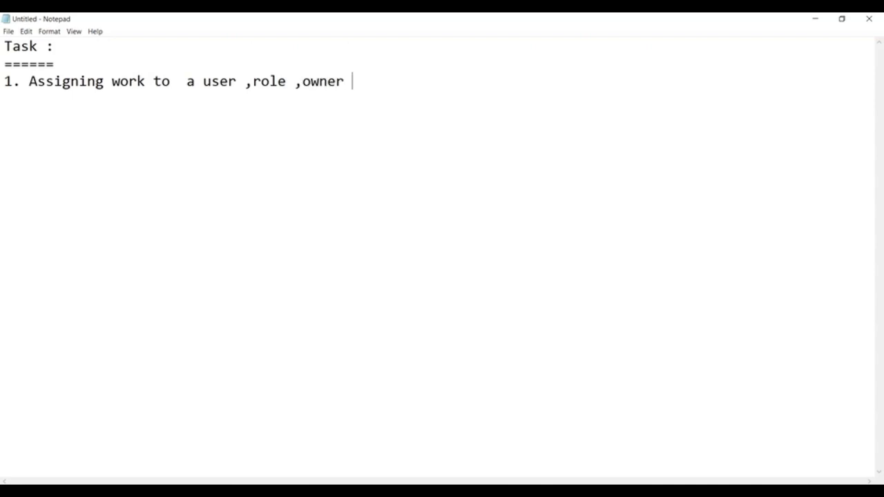
Add the second point, after a blank line, as "2. Setting the deadline for completion"
key(Return)
key(Return)
text(2. Setting t)
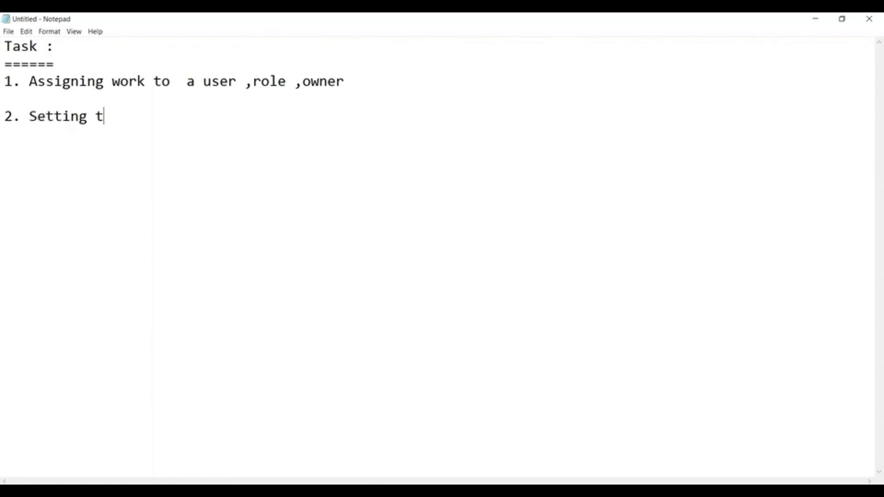
text(he deadli)
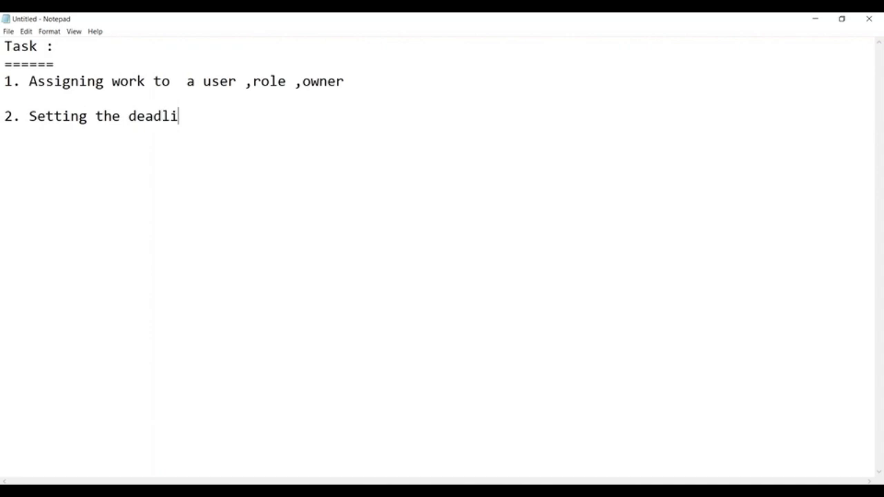
text(ne for com)
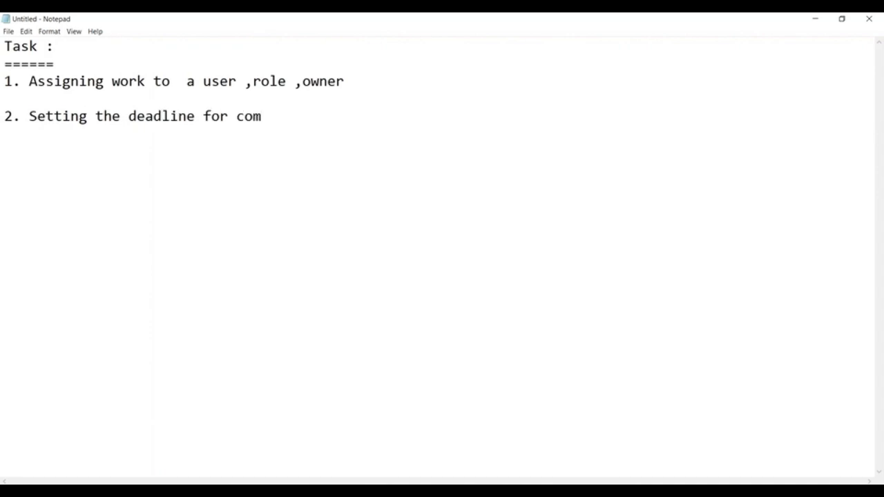
key(BackSpace)
text(mpletion)
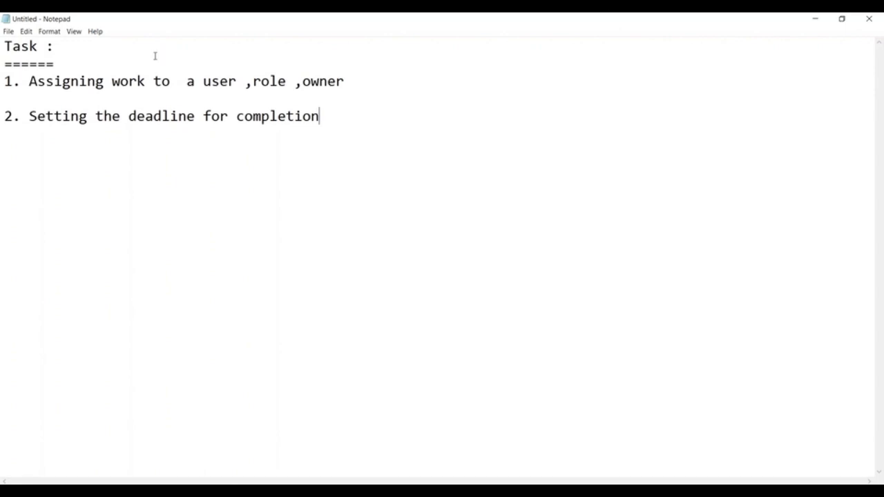
Switch back to Salesforce and open Tasks from Setup, under Create and its Workflow & Approvals section
click(812, 19)
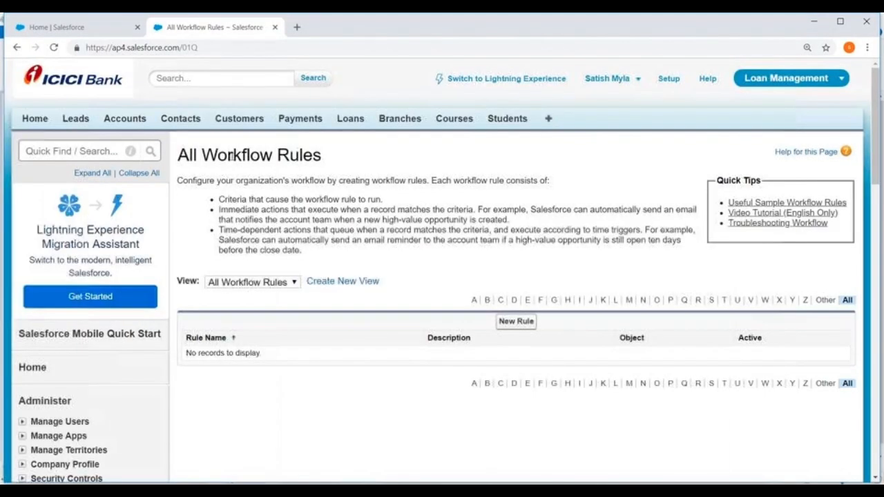
scroll(674, 97, down, 2)
scroll(673, 90, up, 2)
click(670, 81)
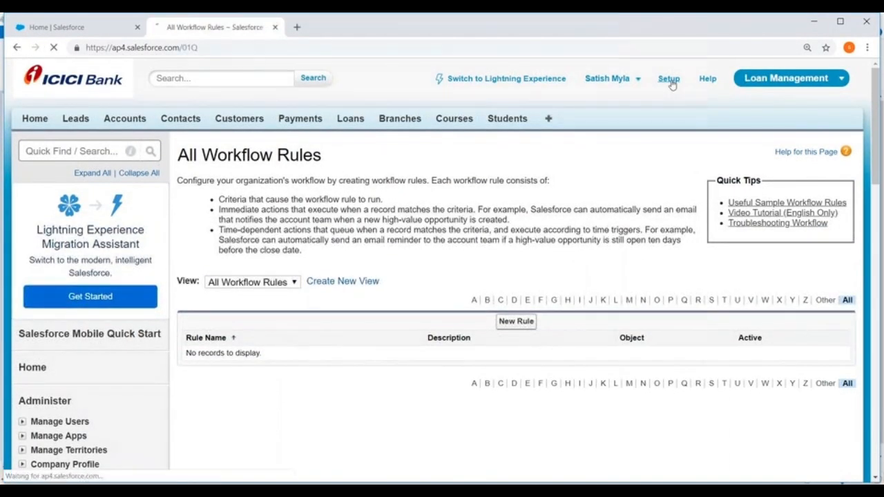
scroll(249, 138, down, 2)
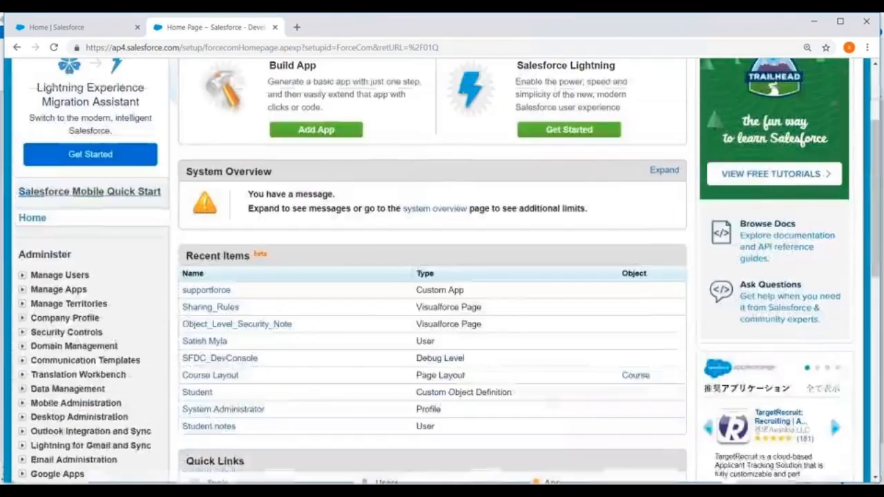
scroll(103, 173, down, 5)
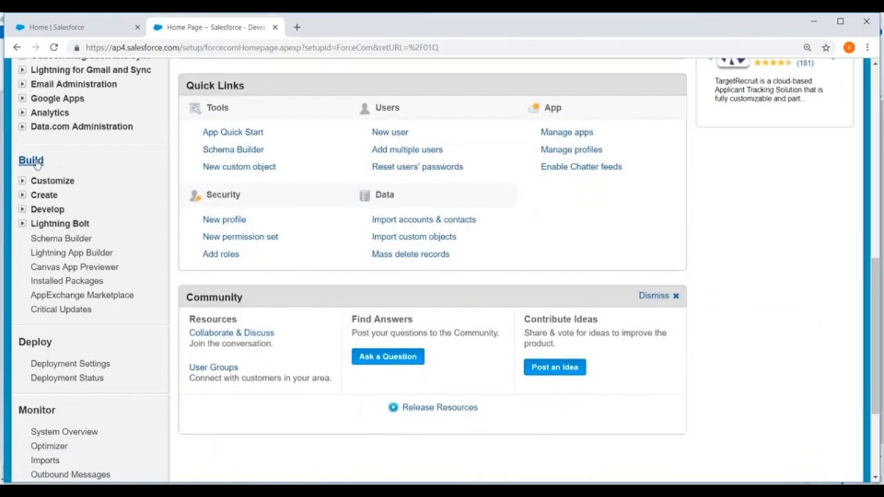
click(22, 196)
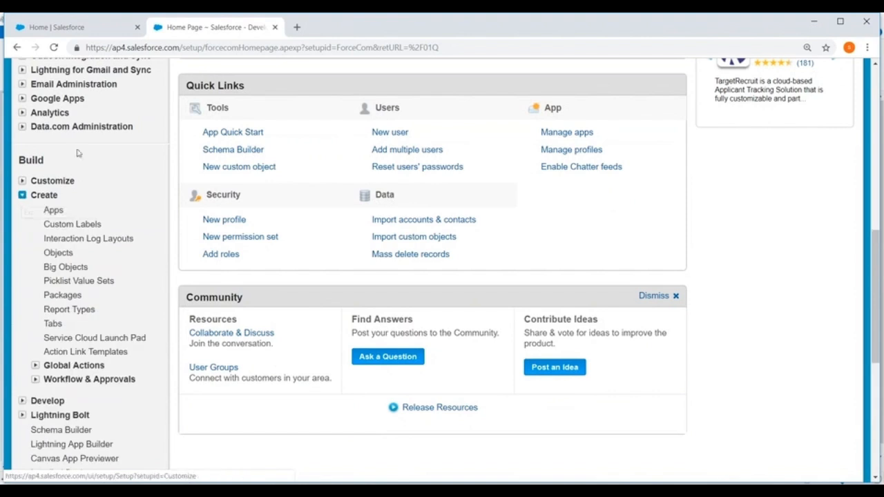
scroll(78, 154, down, 3)
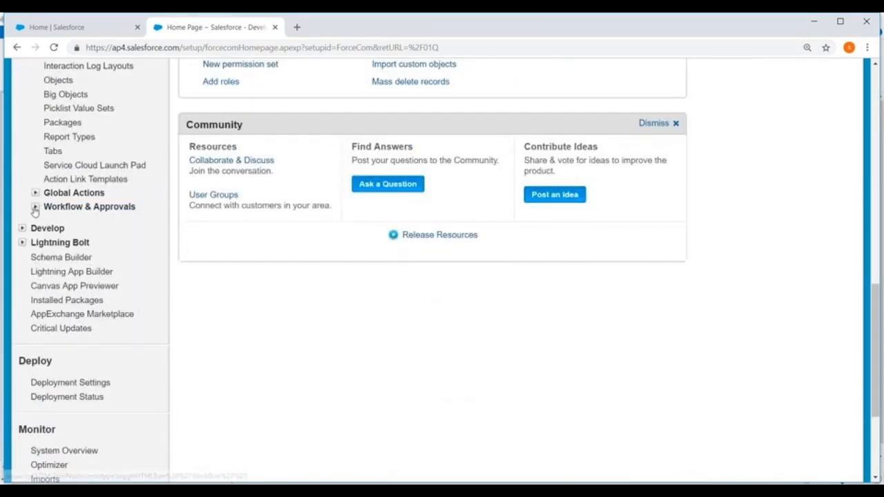
click(34, 207)
scroll(121, 159, down, 2)
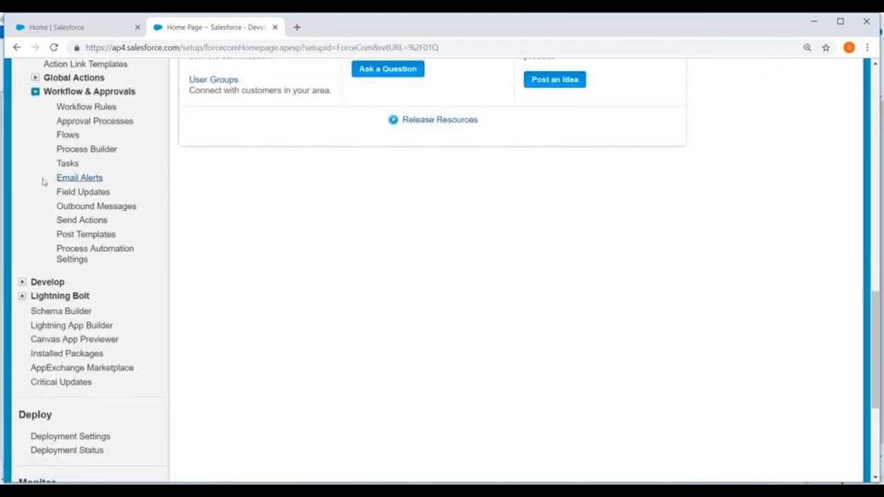
click(67, 164)
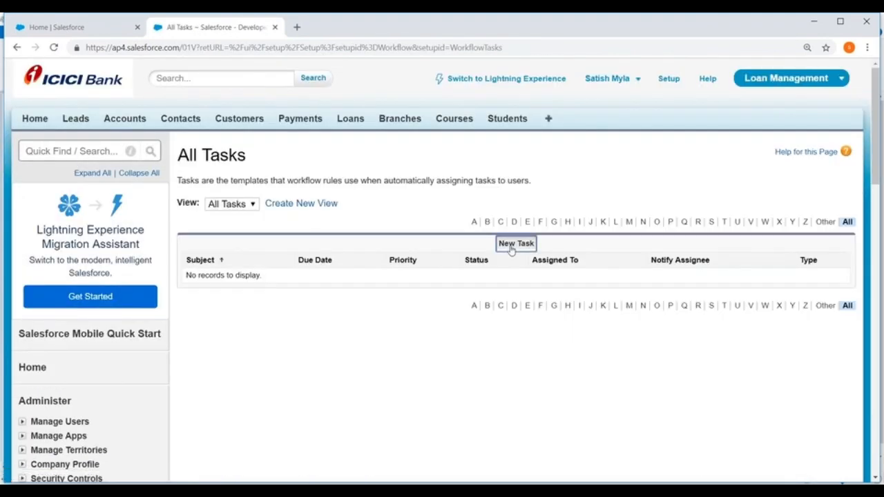
Start a new workflow task, choose Course as its object, and continue to the task configuration
click(509, 238)
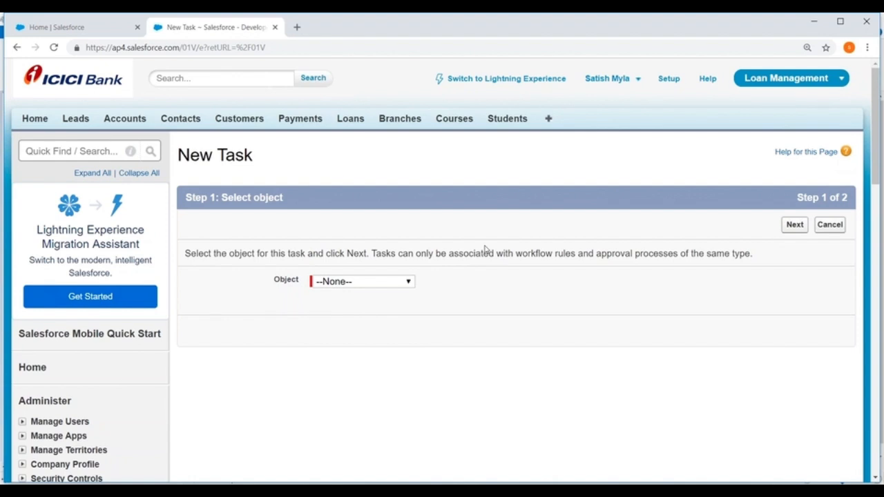
scroll(486, 250, down, 2)
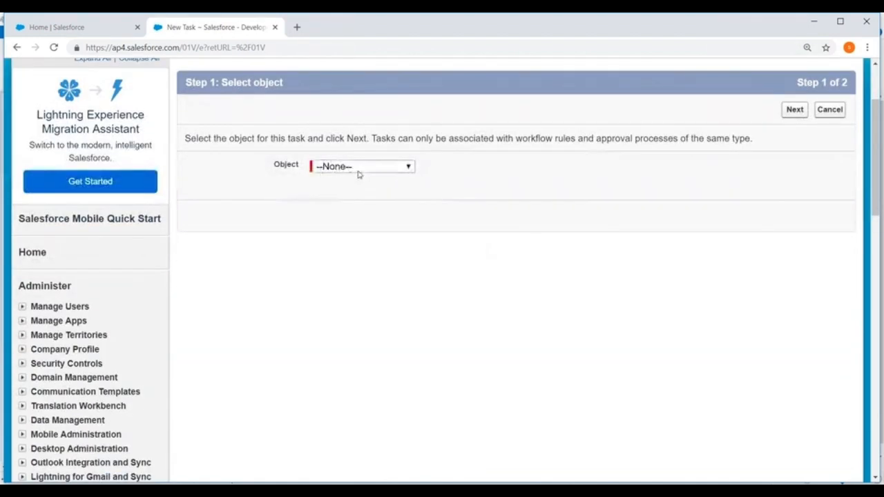
click(358, 168)
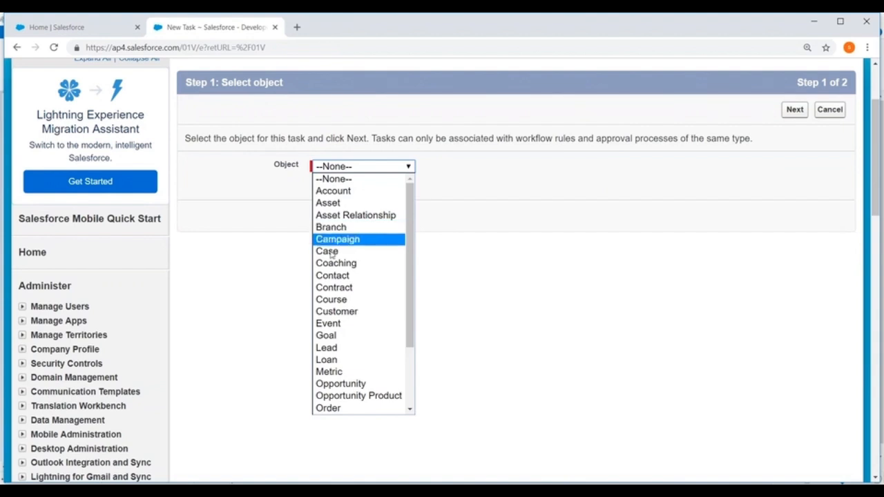
click(334, 301)
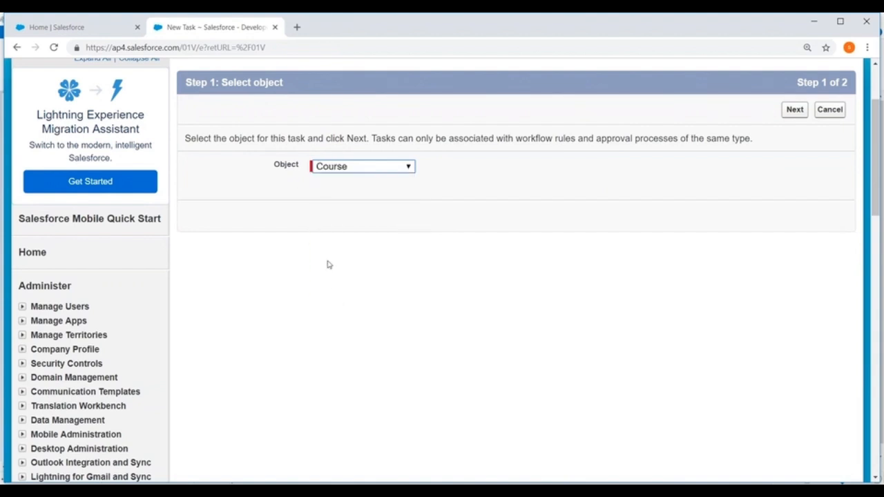
click(794, 110)
Assign the task to the Student notes user through the assignee lookup, with the lookup type set to User
scroll(546, 155, down, 1)
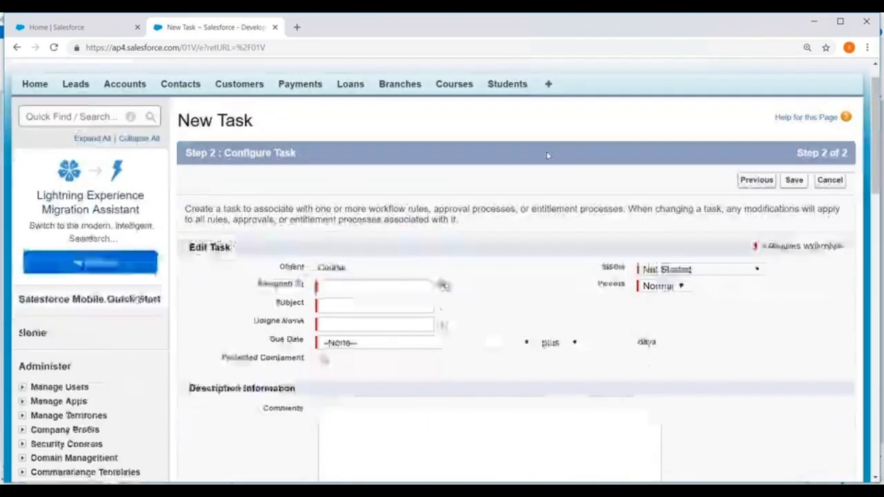
scroll(547, 155, down, 2)
click(443, 148)
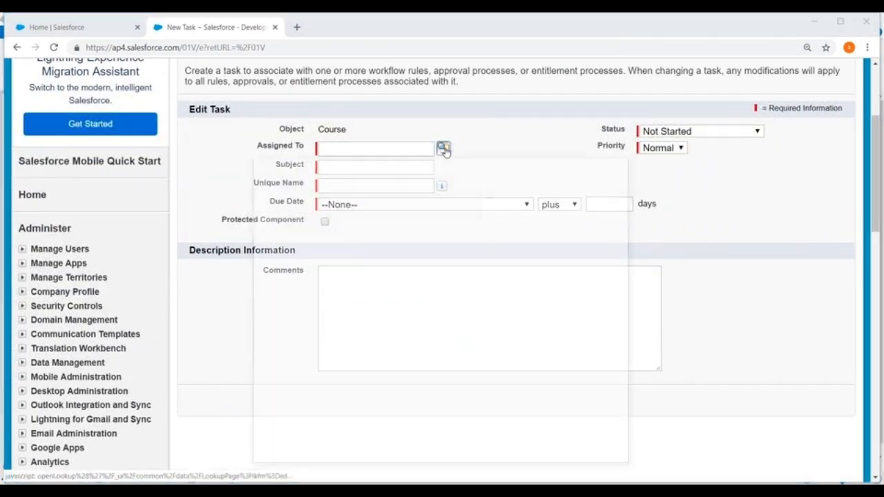
click(304, 223)
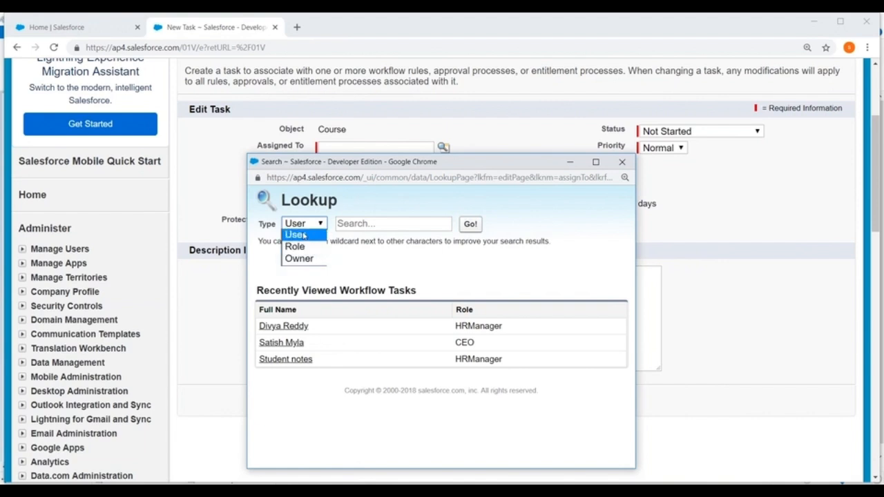
click(295, 235)
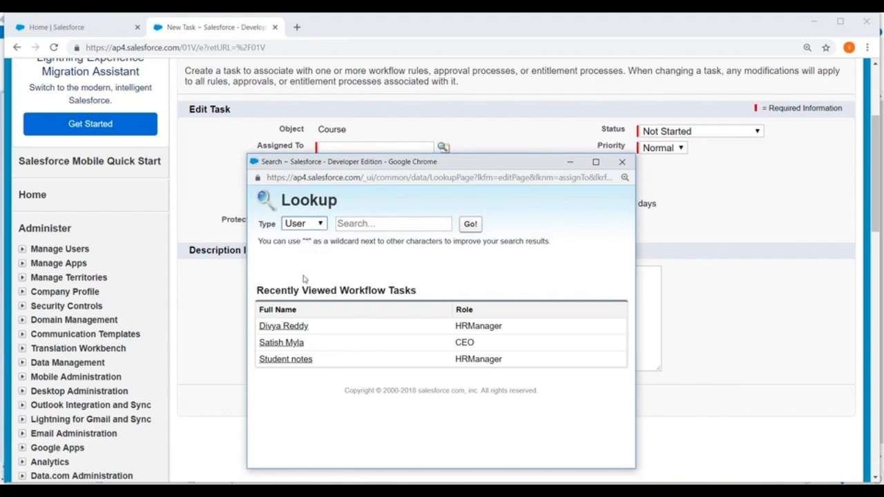
click(277, 359)
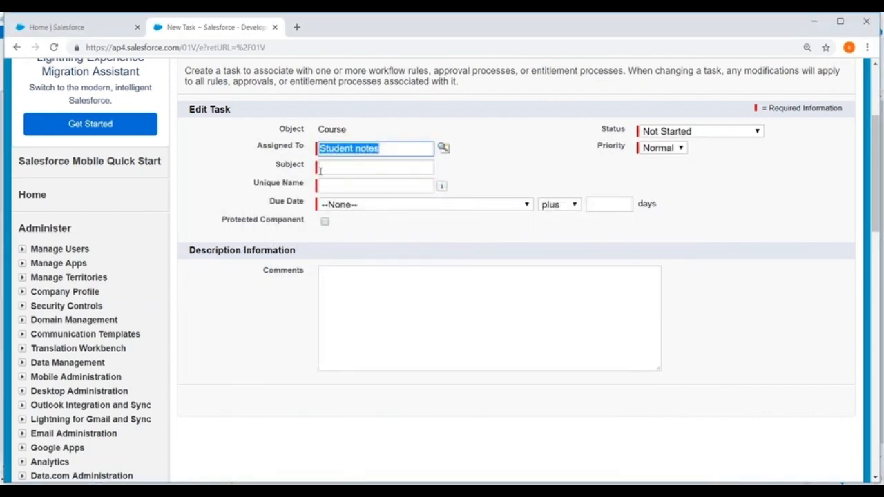
Give the task the subject "Schedule a Call" and set its due date to Course: Start Date plus 5 days
click(319, 169)
text(Schedule a Call)
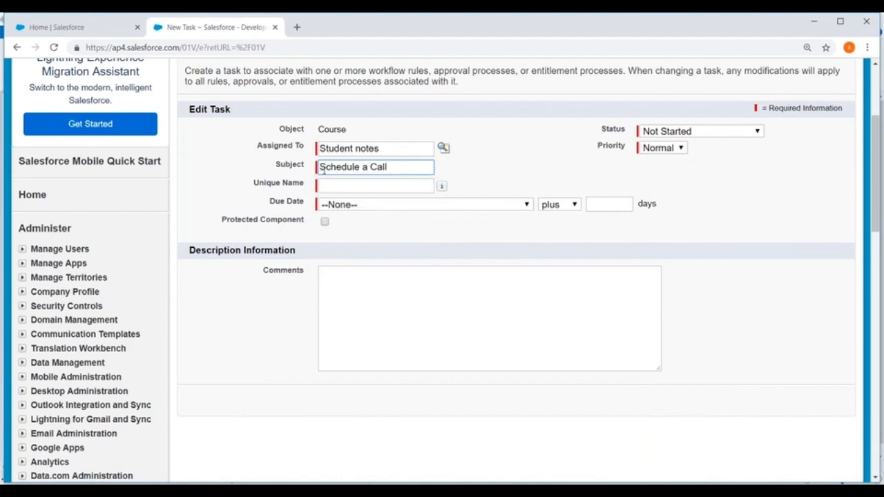
click(333, 194)
click(435, 204)
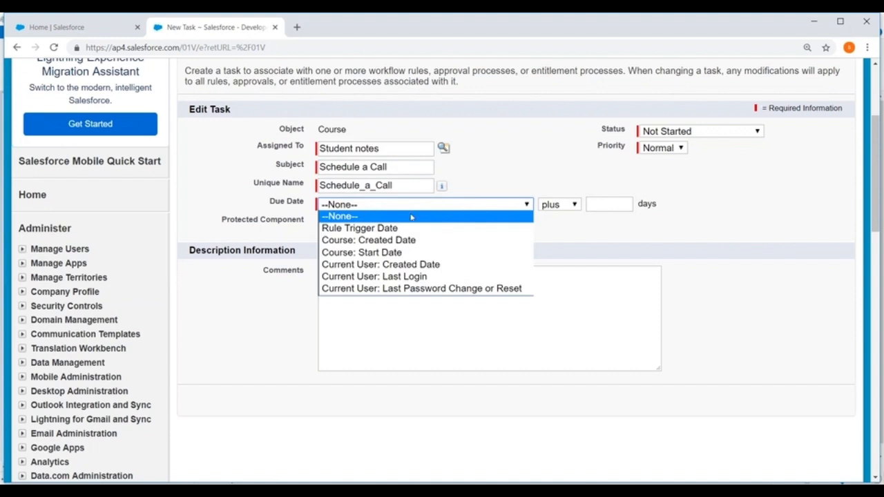
click(379, 253)
click(611, 201)
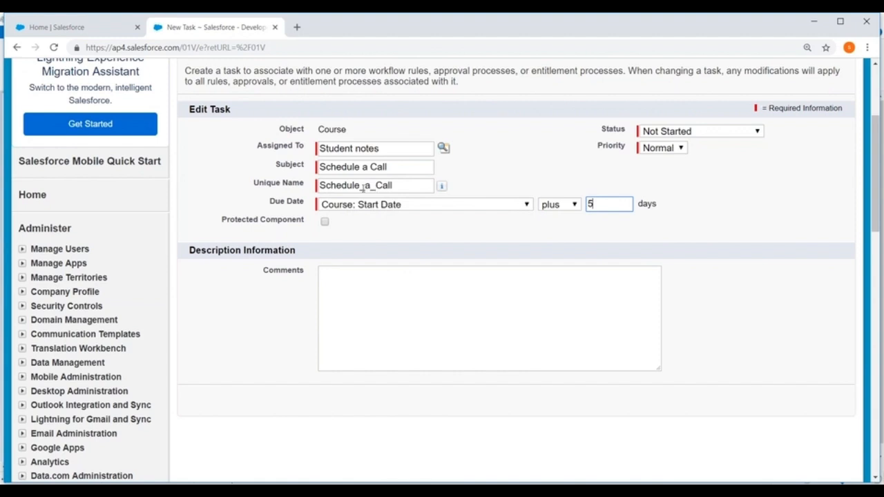
text(5)
Keep the task's status as Not Started and priority as Normal, leave the comments blank, and save it
click(695, 133)
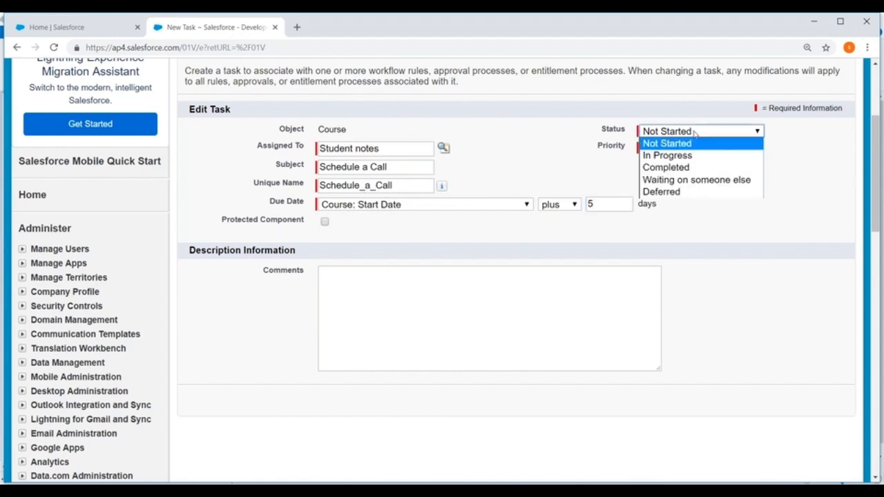
click(677, 142)
click(672, 148)
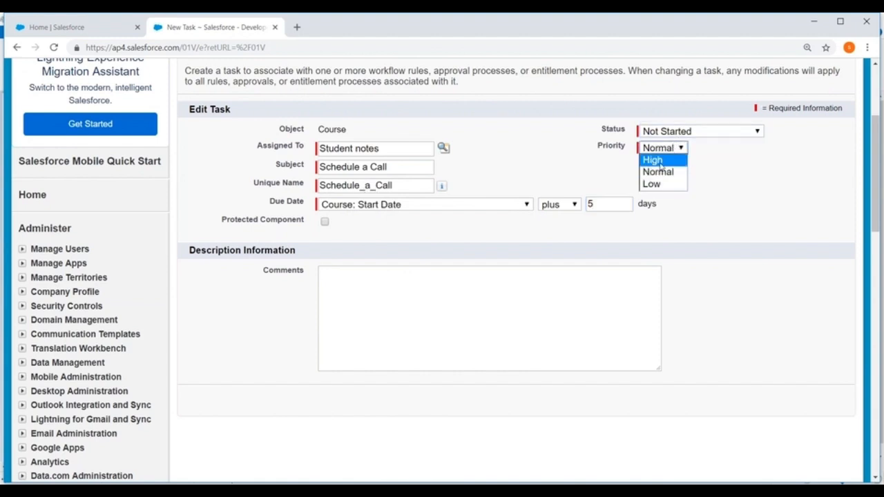
click(502, 286)
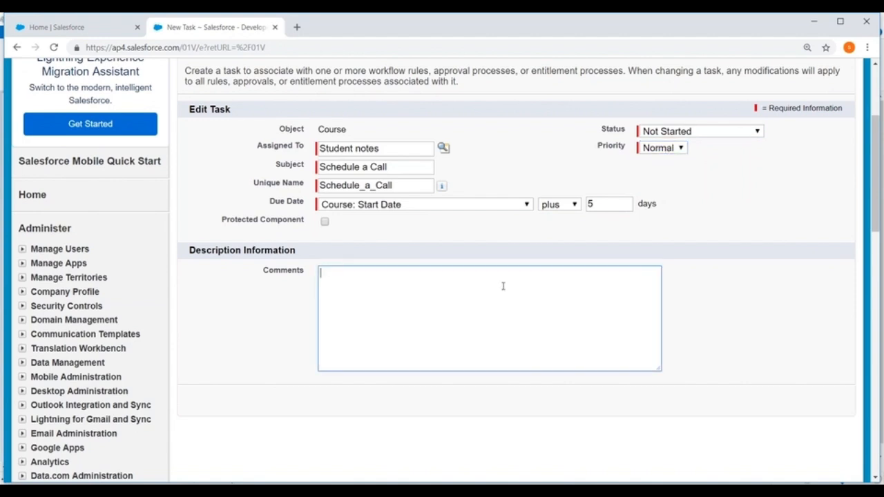
scroll(753, 131, up, 2)
click(789, 158)
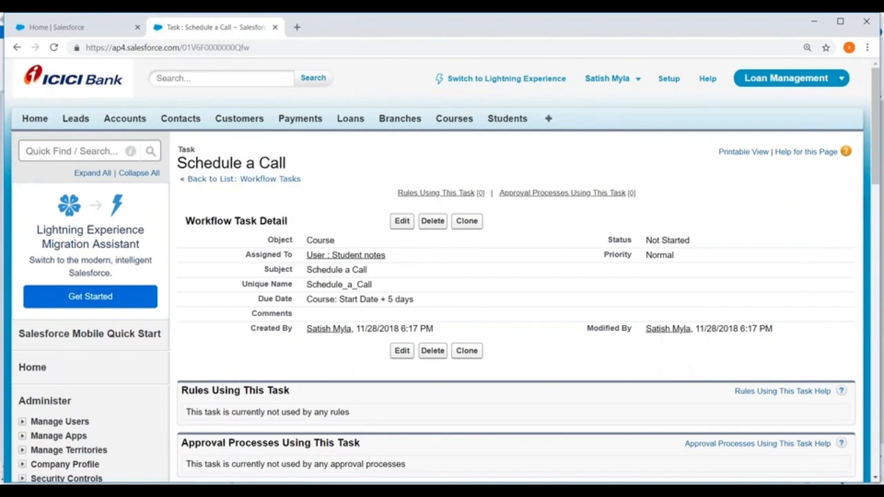
Return to Setup from the saved task and reopen the workflow Tasks list under Workflow & Approvals
scroll(617, 163, down, 2)
scroll(617, 164, up, 2)
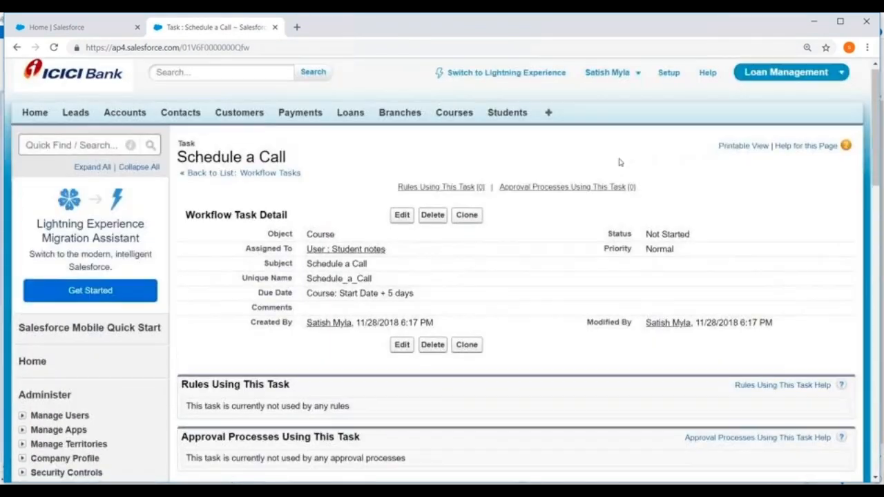
click(669, 79)
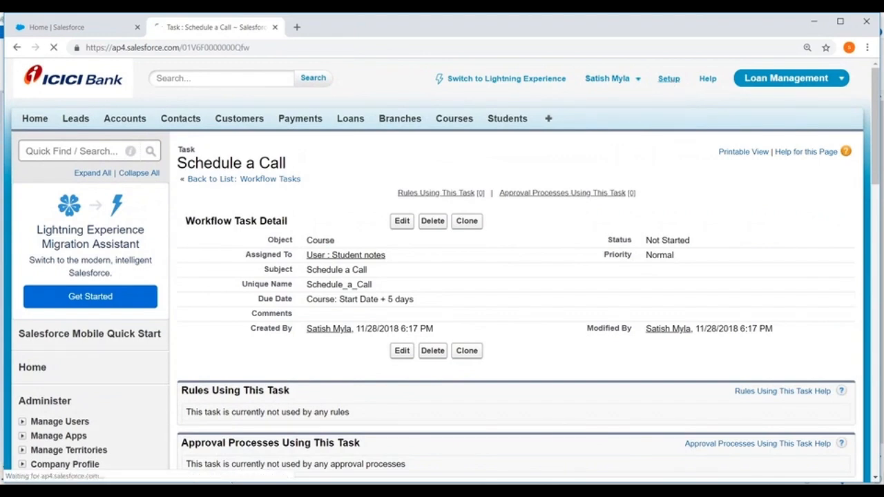
scroll(102, 174, down, 8)
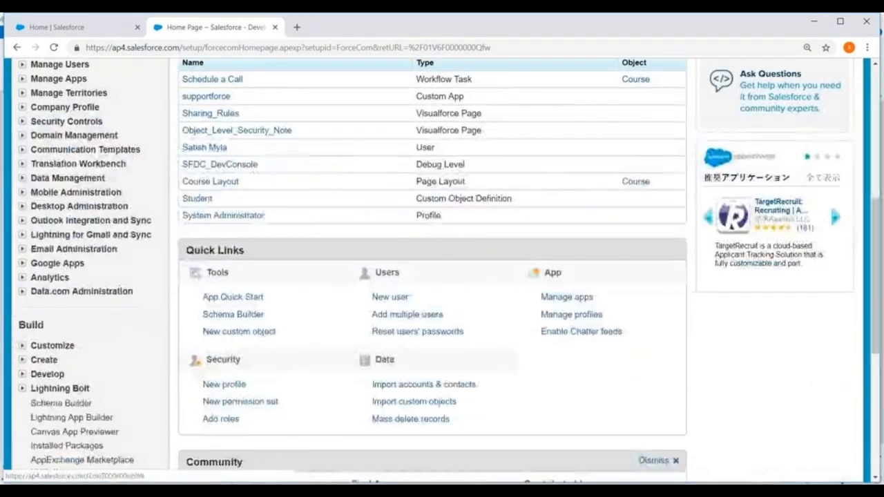
scroll(102, 174, down, 3)
scroll(32, 103, up, 1)
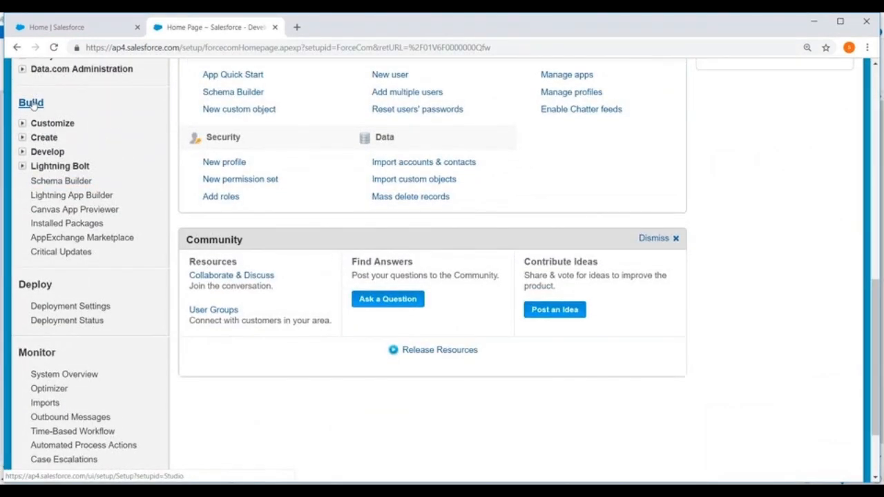
click(22, 136)
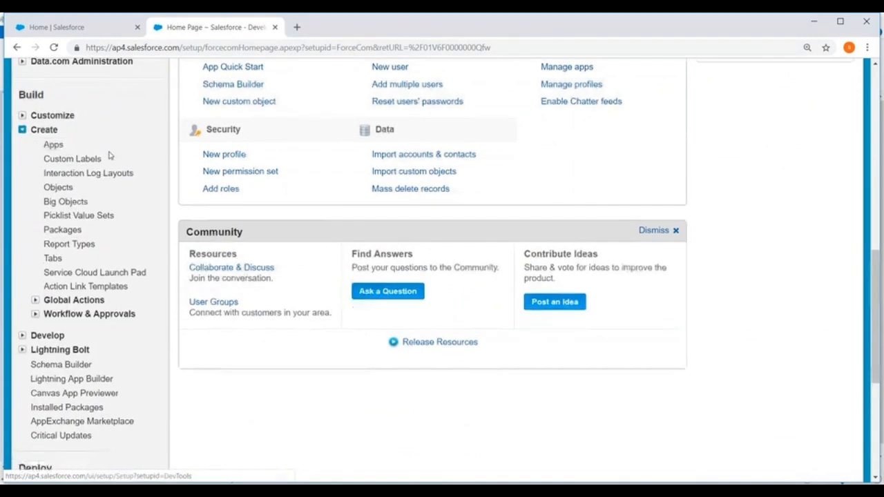
scroll(109, 155, down, 2)
click(34, 206)
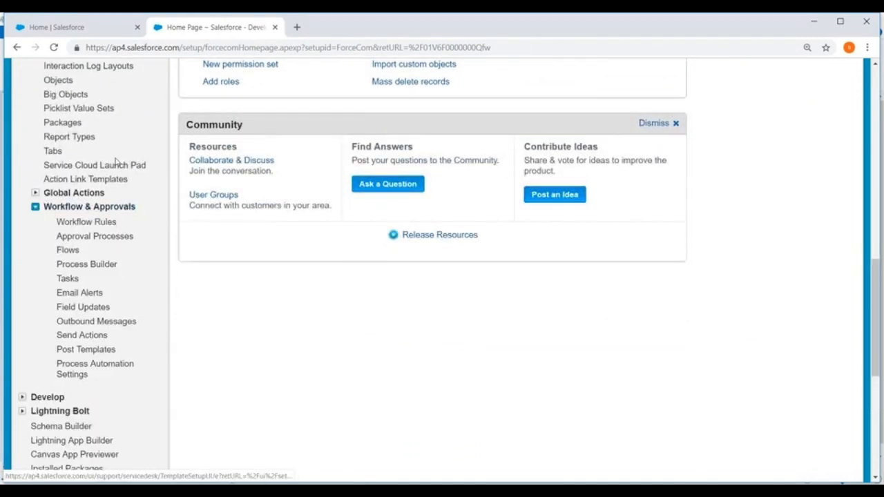
scroll(116, 161, down, 3)
click(67, 164)
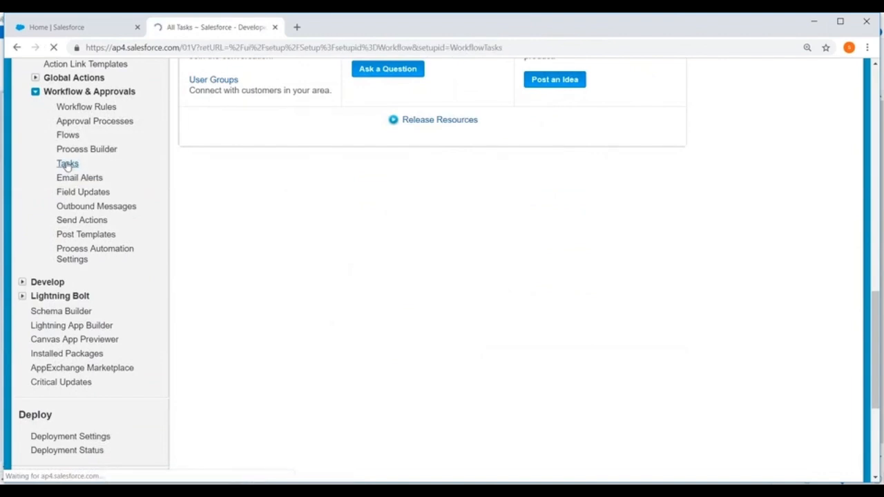
Start a new workflow task for the Course object and continue to its configuration
click(522, 246)
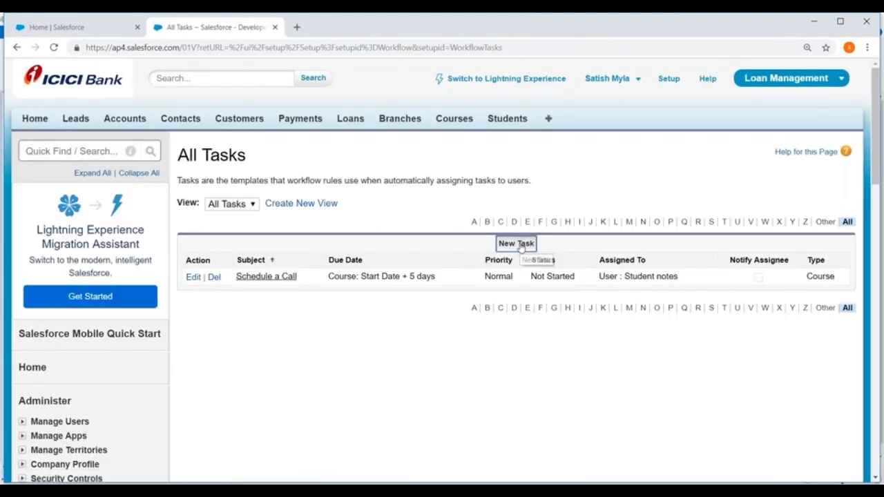
scroll(385, 137, down, 3)
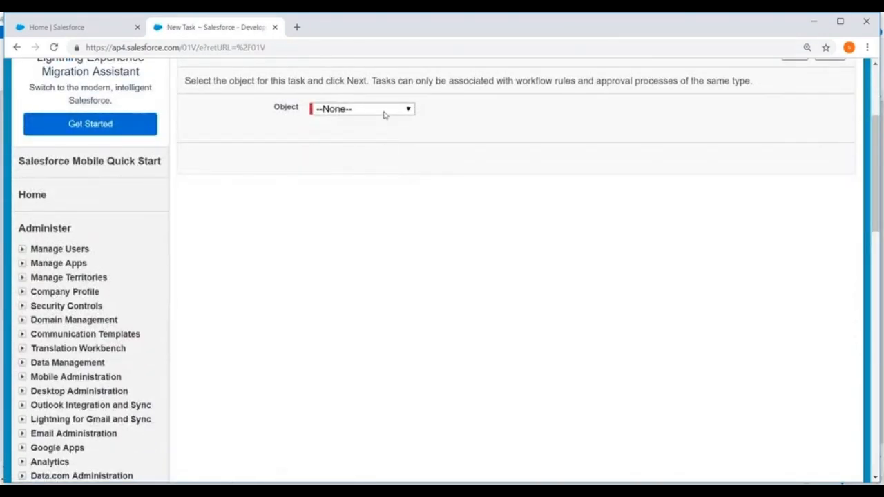
click(384, 111)
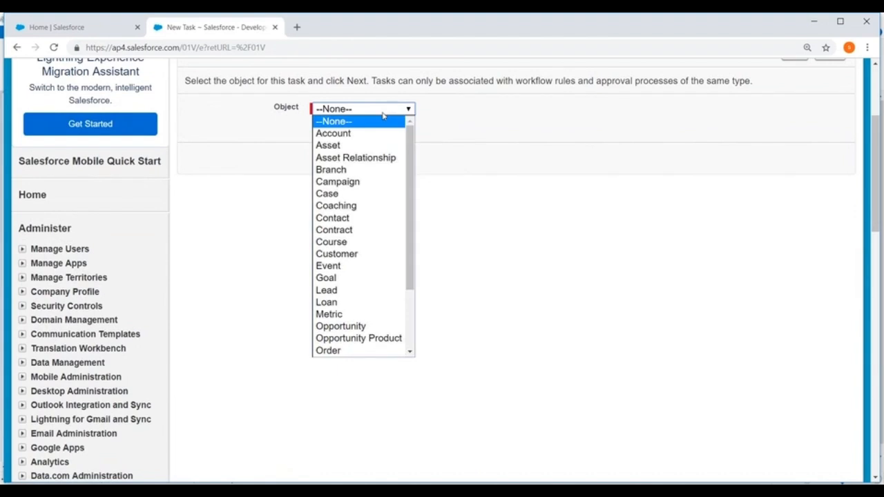
click(345, 242)
scroll(723, 177, up, 1)
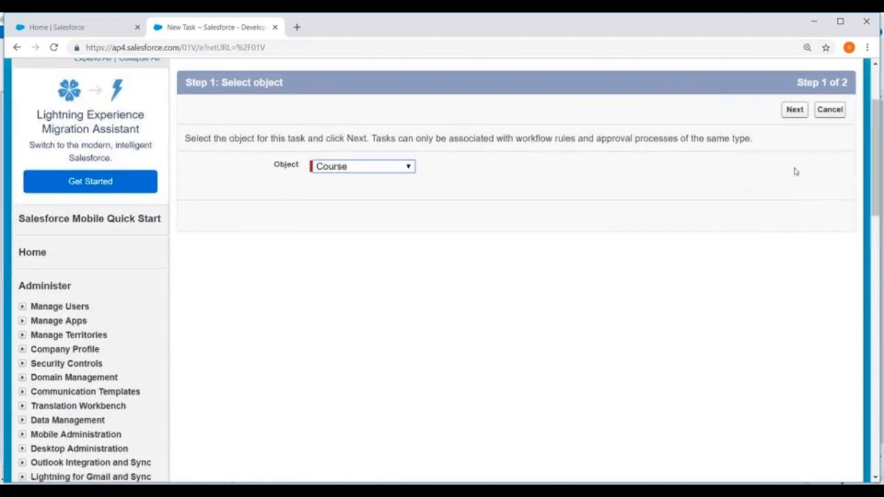
click(788, 111)
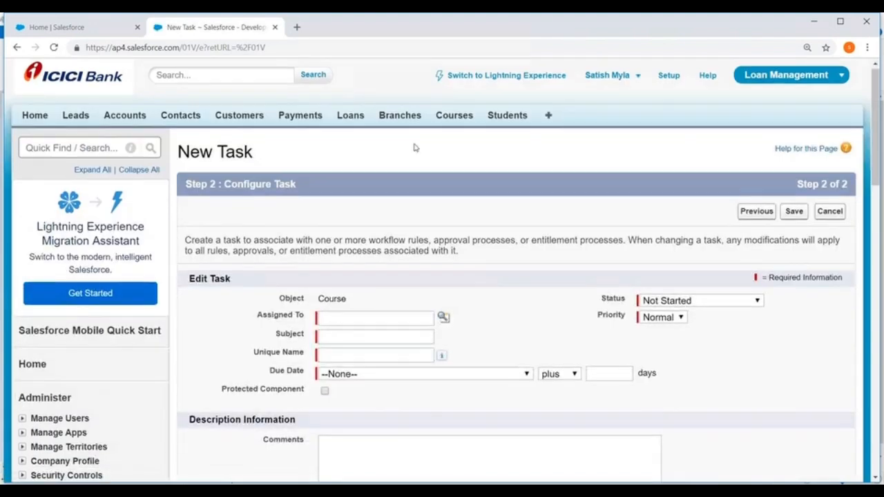
Assign the task to the user with the CEO role and give it the subject "Book Appointment" with unique name Book_Appointment
scroll(421, 166, down, 2)
click(444, 206)
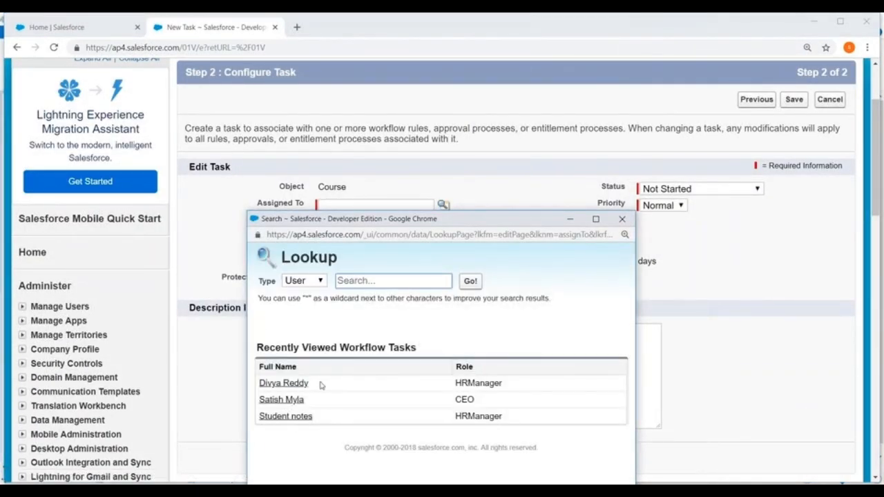
click(281, 400)
click(355, 223)
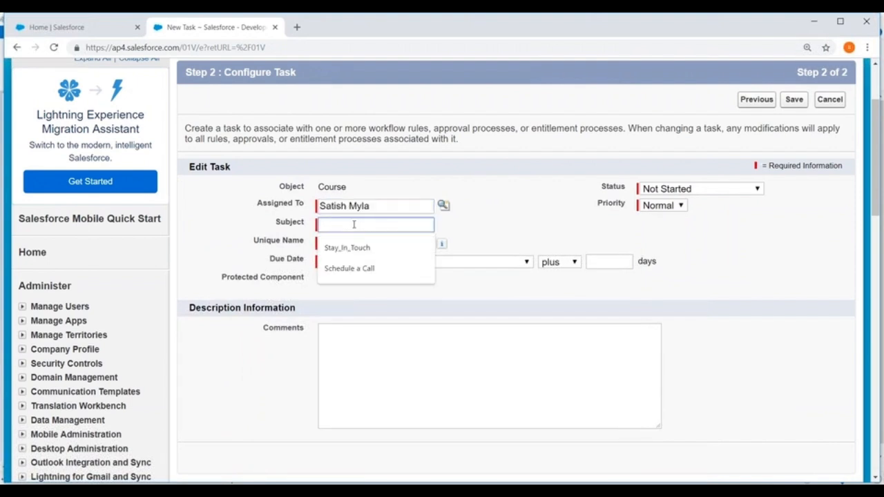
text(Book Appointment)
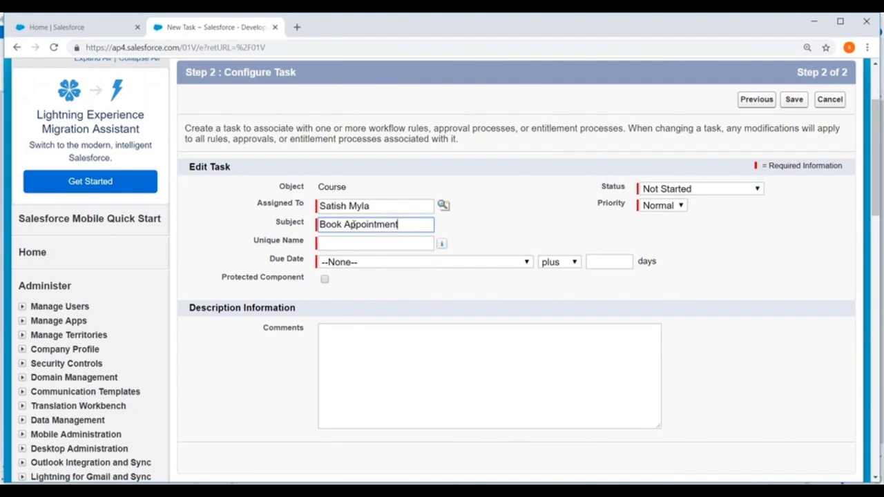
click(358, 246)
Set the task's due date to Rule Trigger Date plus 5 days and save the task
scroll(622, 196, down, 2)
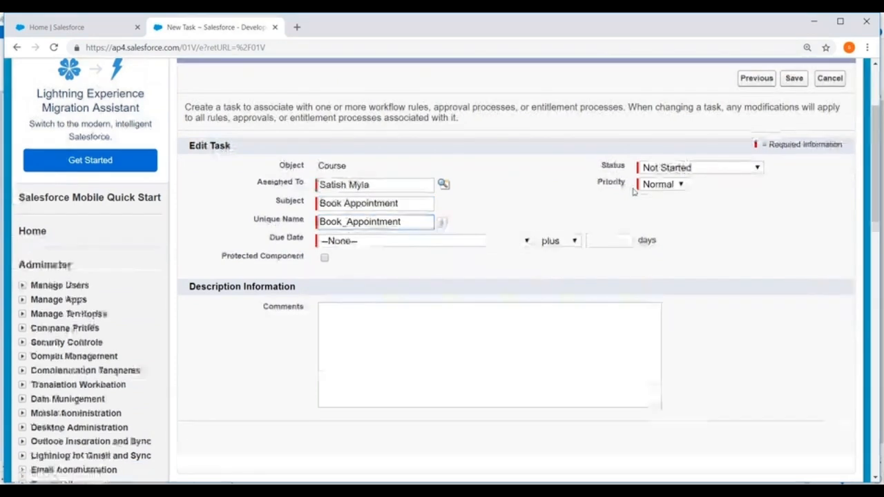
click(485, 205)
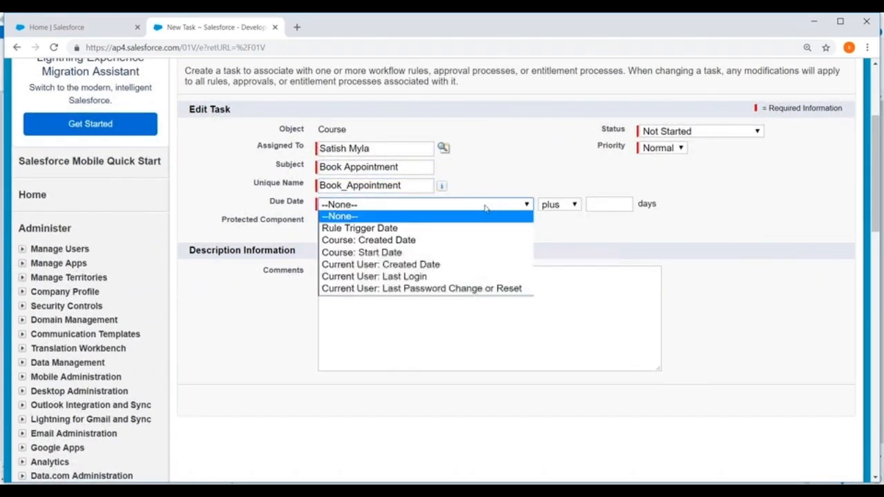
click(402, 228)
click(597, 204)
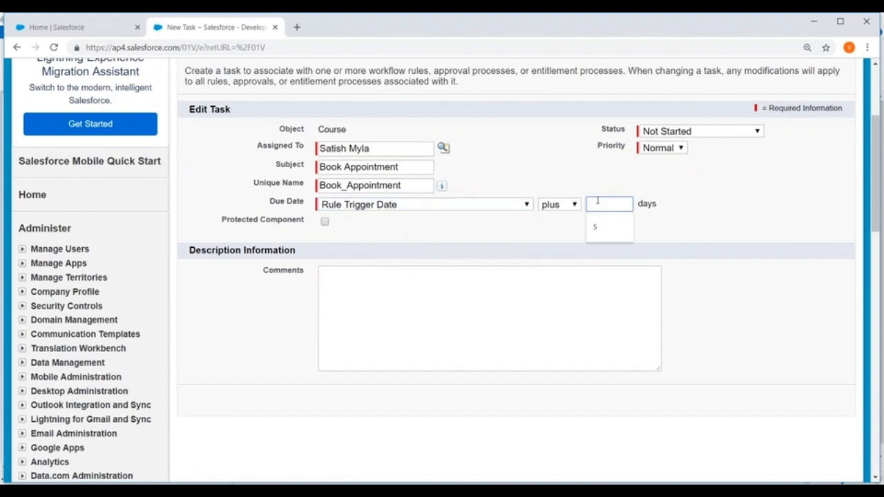
click(594, 226)
scroll(606, 205, up, 1)
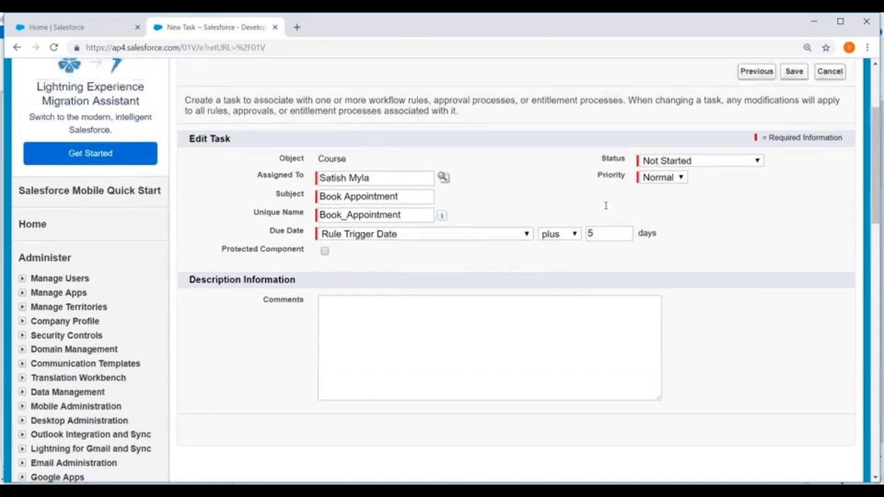
scroll(606, 205, up, 3)
click(793, 157)
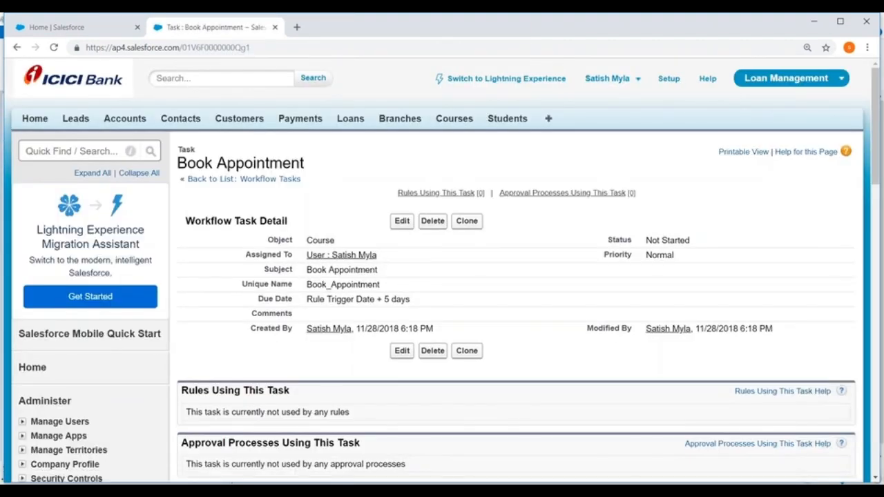
Return to Setup and open the Workflow Rules list under Workflow & Approvals
click(669, 80)
scroll(134, 134, down, 8)
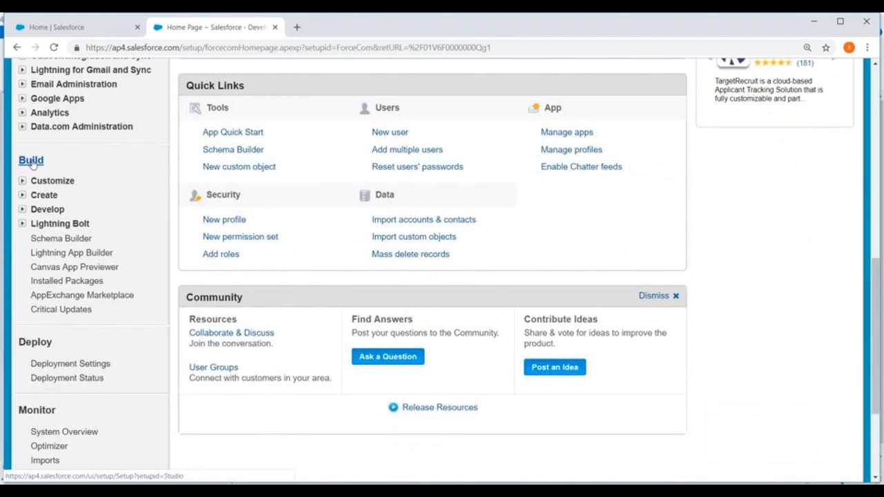
click(22, 195)
scroll(24, 201, down, 3)
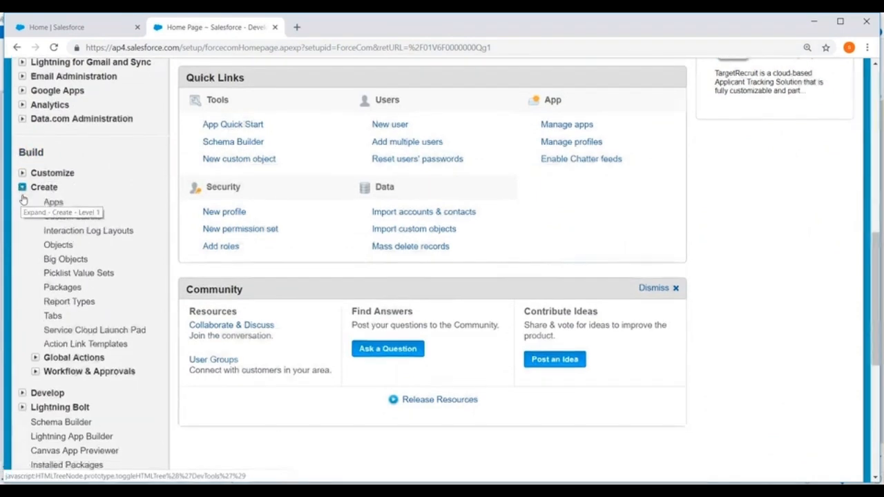
click(34, 207)
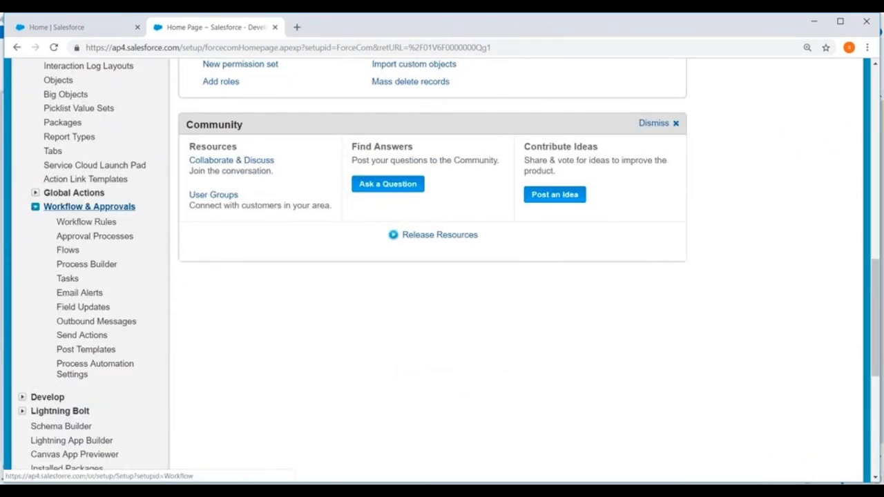
click(88, 223)
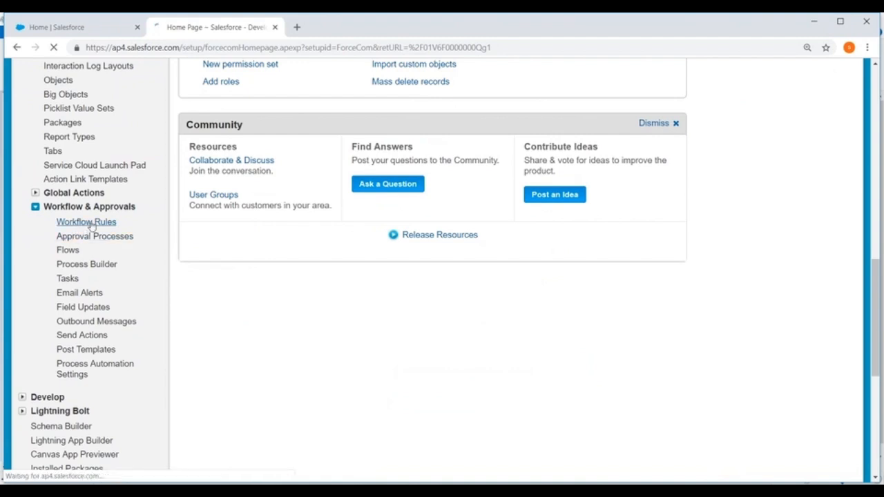
Start a new workflow rule for the Course object and continue to its configuration
scroll(345, 207, down, 2)
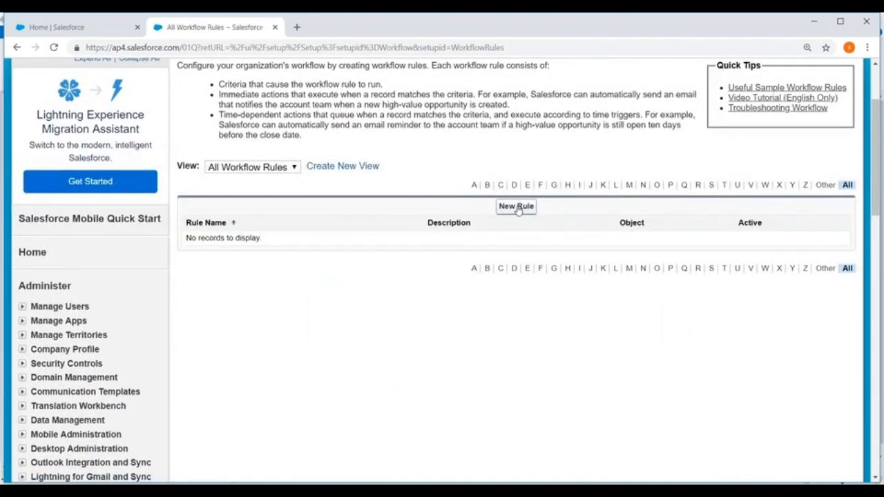
click(517, 206)
scroll(517, 209, down, 2)
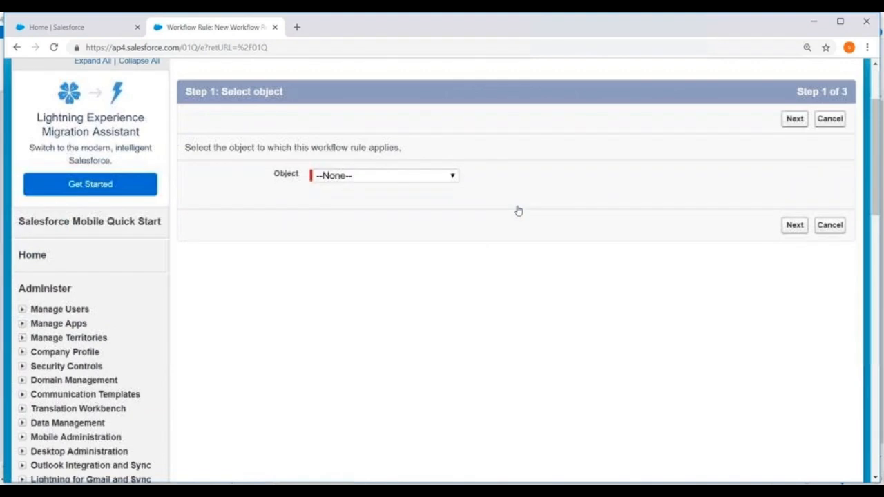
click(406, 176)
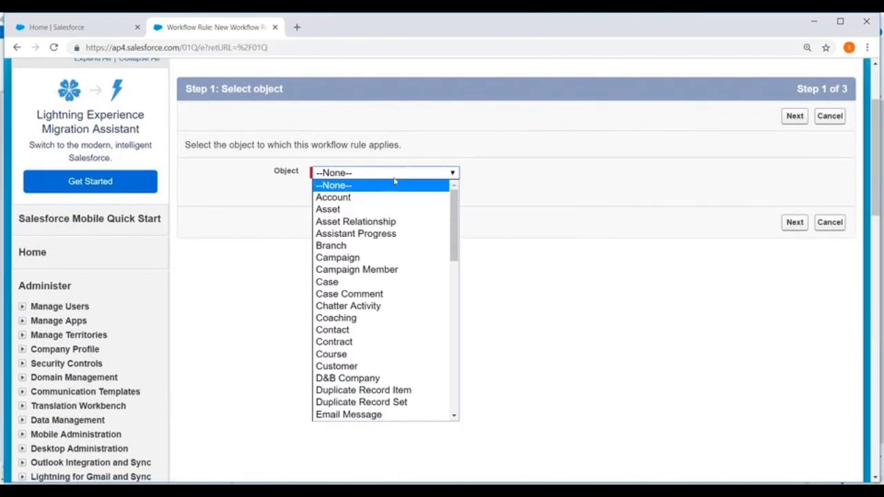
click(331, 354)
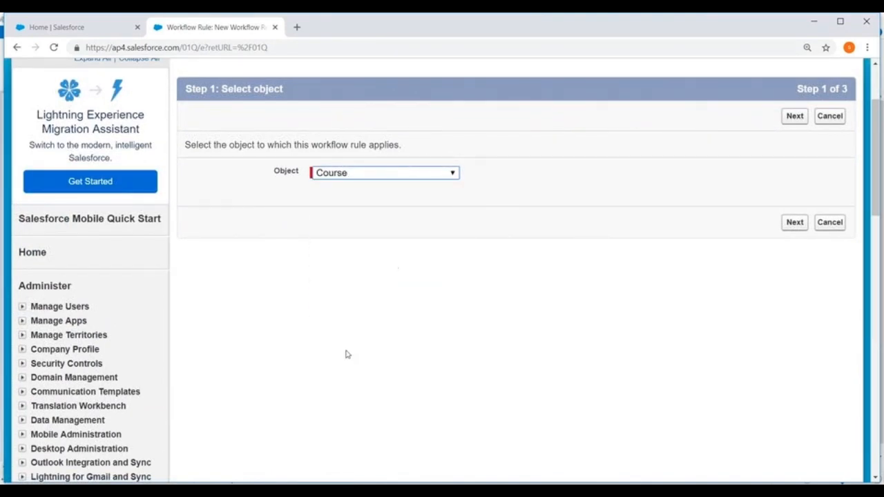
click(795, 223)
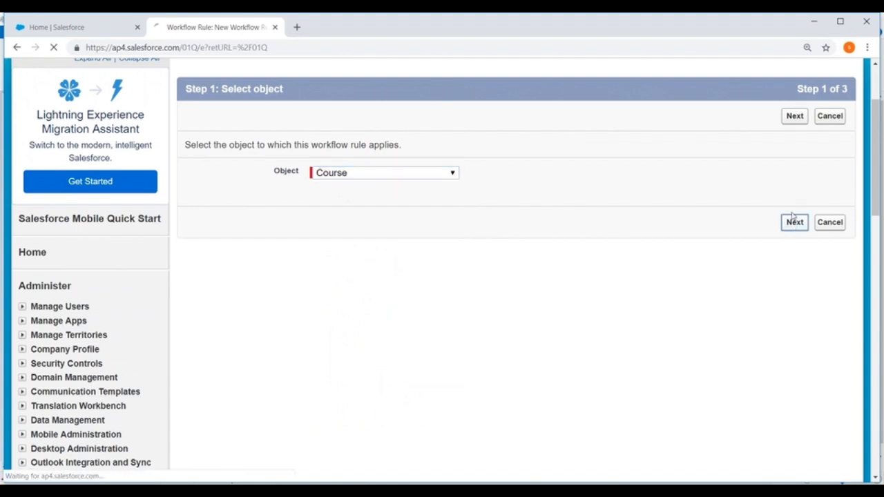
Name the rule "New Course" and have it evaluated only when a record is created
scroll(560, 194, down, 2)
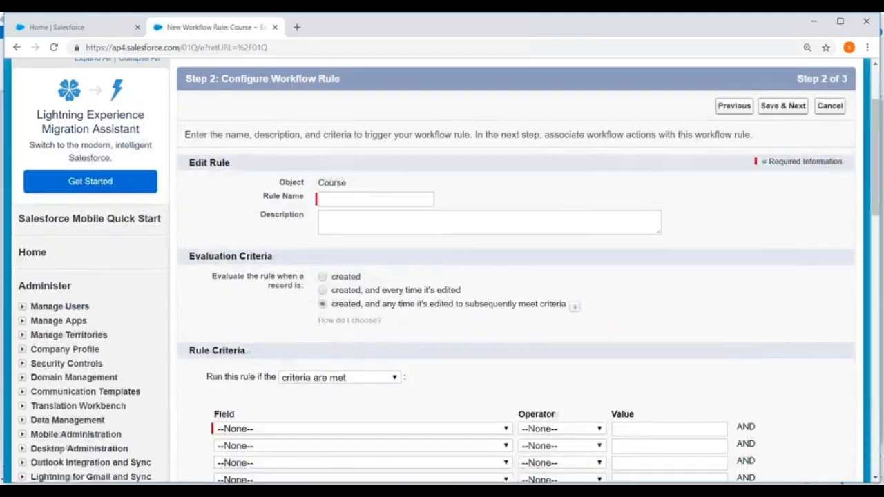
click(343, 198)
text(New Course)
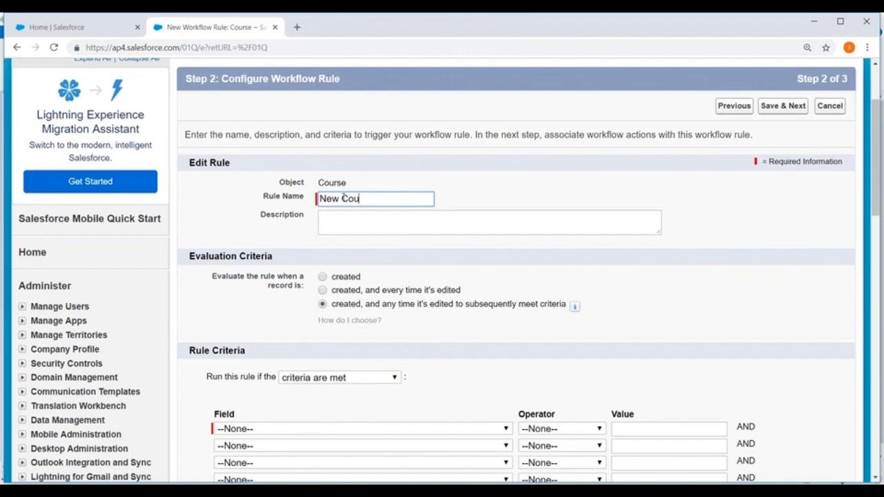
click(592, 198)
scroll(591, 196, down, 2)
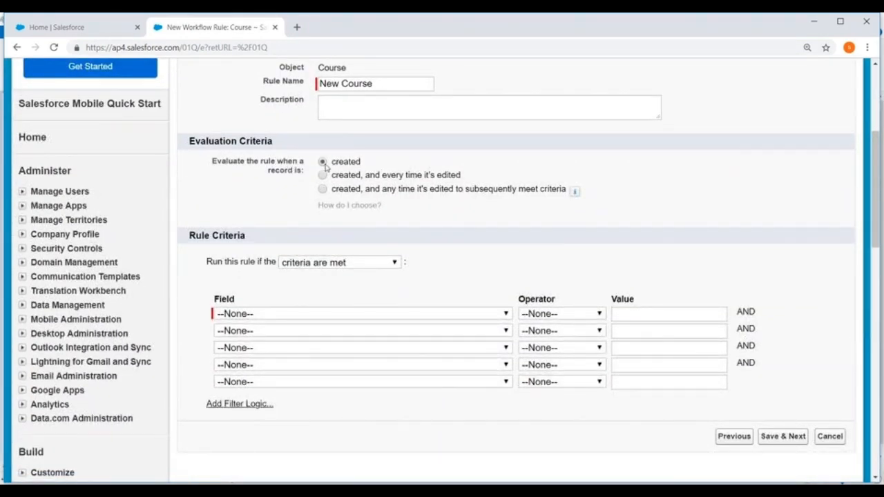
Set the rule criterion to Course: Fee greater than 10000, then save and continue to the workflow actions
scroll(491, 187, down, 3)
click(350, 144)
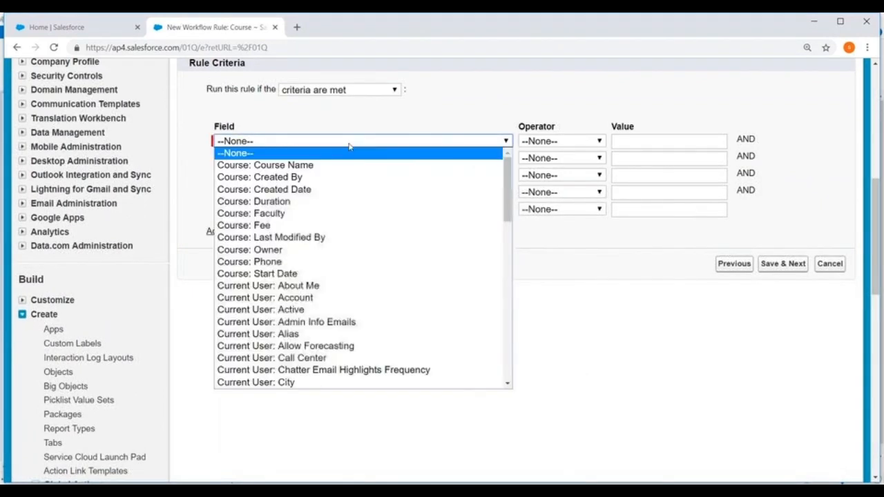
click(296, 226)
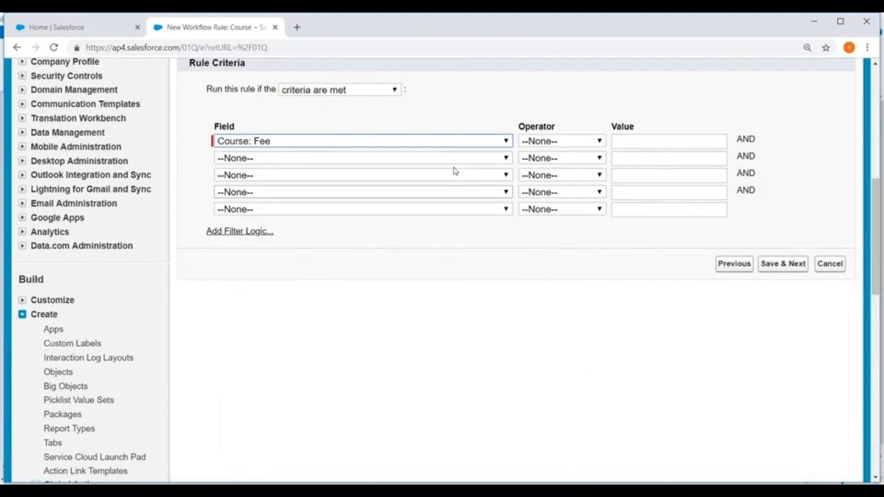
click(586, 141)
click(559, 234)
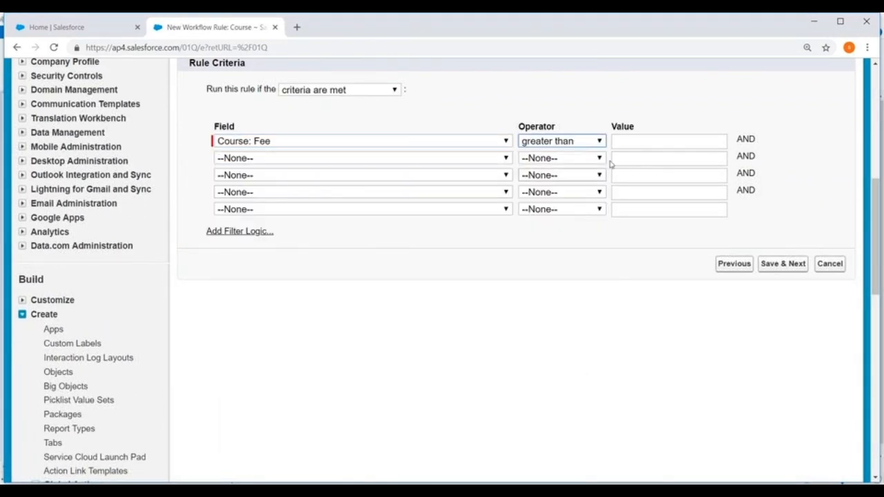
click(623, 140)
text(10000)
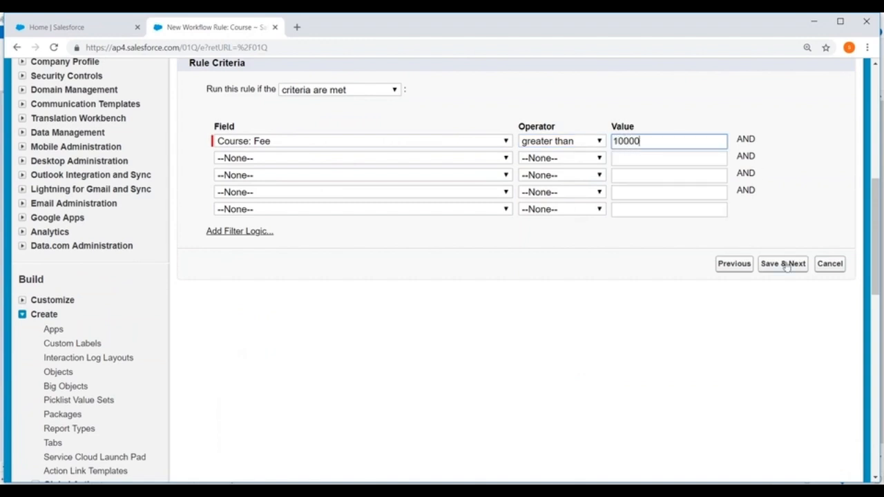
click(783, 264)
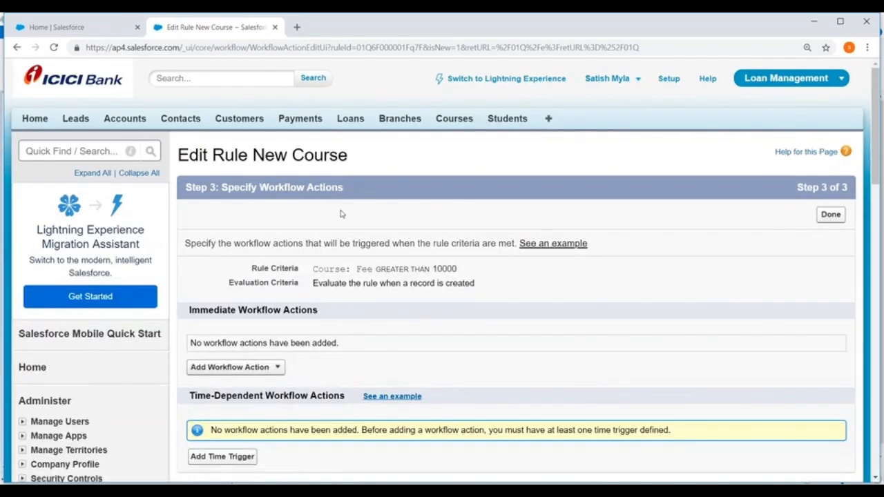
Add the existing task Book Appointment as an immediate workflow action of the rule and save the selection
scroll(430, 166, down, 1)
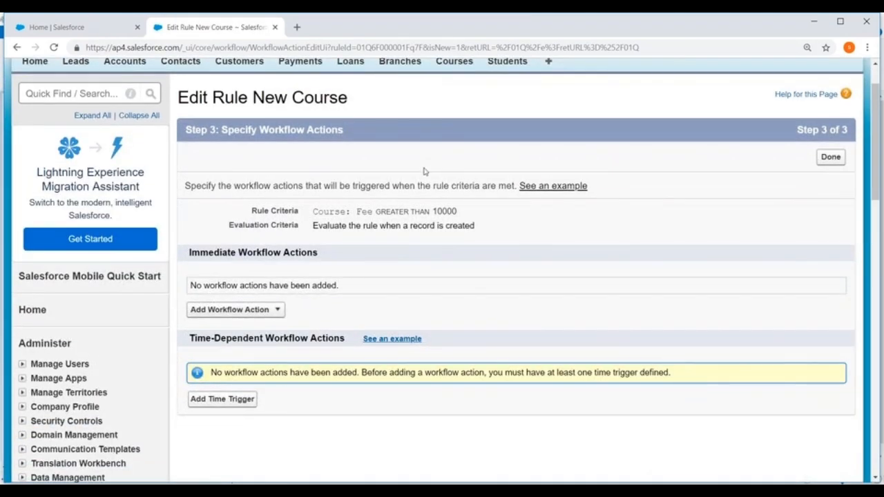
scroll(425, 171, down, 2)
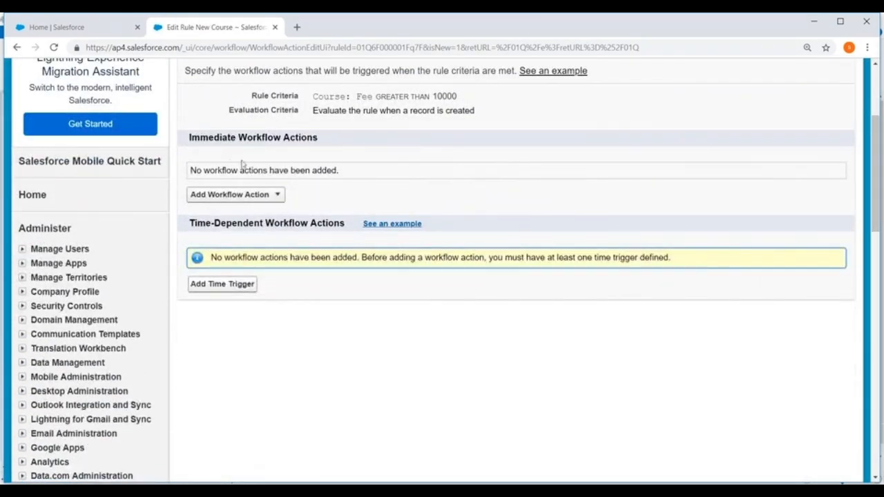
drag(190, 138, 336, 166)
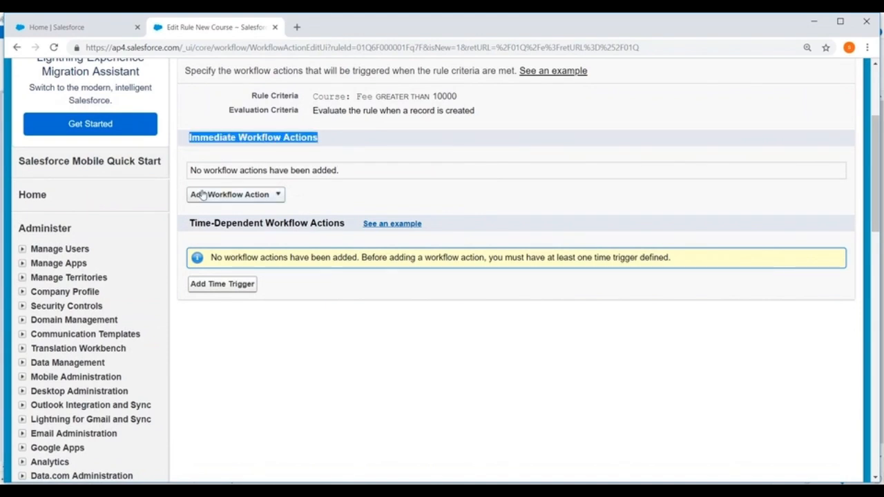
click(278, 196)
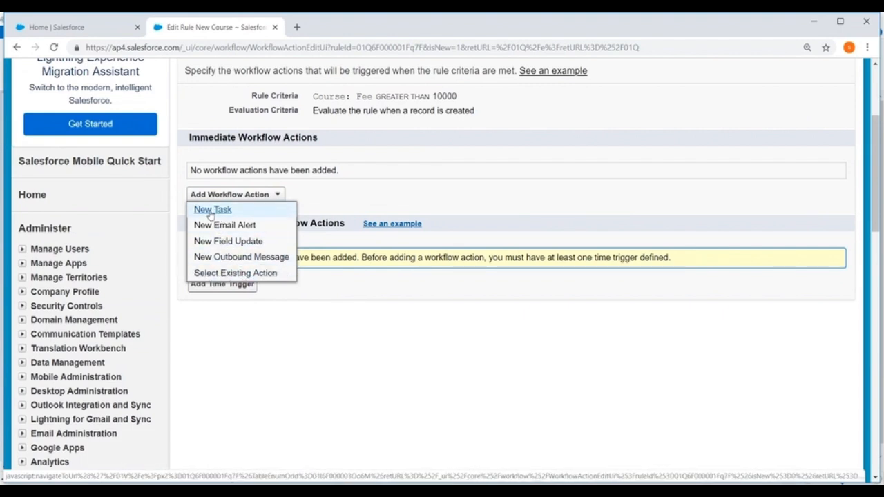
click(236, 274)
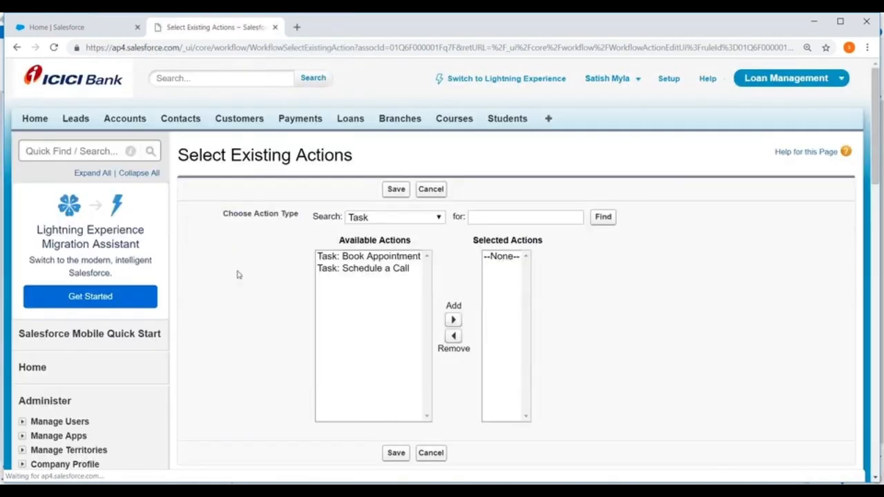
scroll(416, 194, down, 2)
click(378, 145)
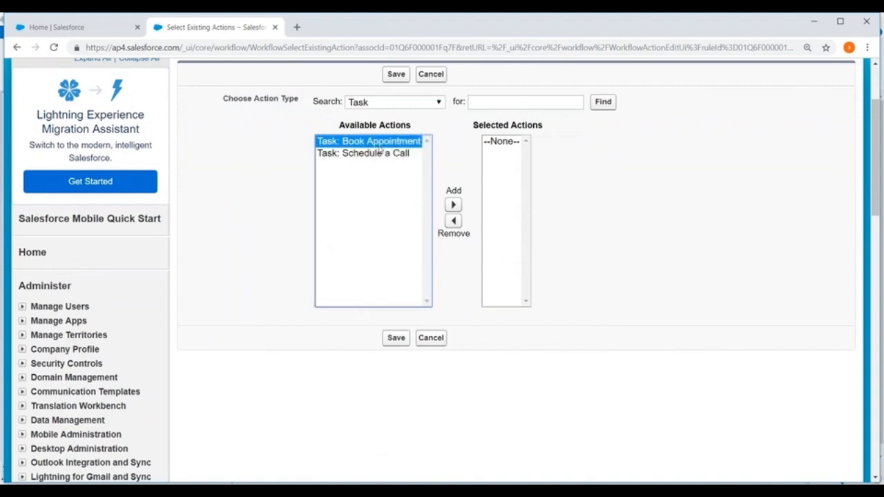
click(453, 204)
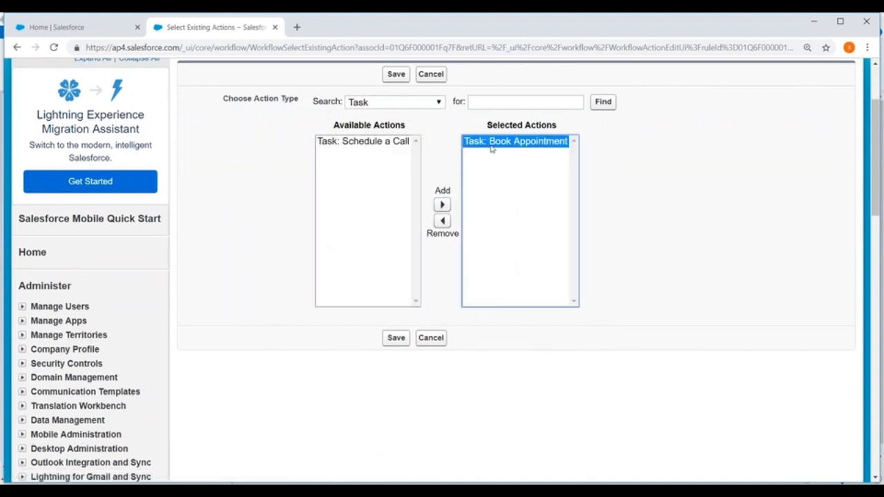
click(394, 340)
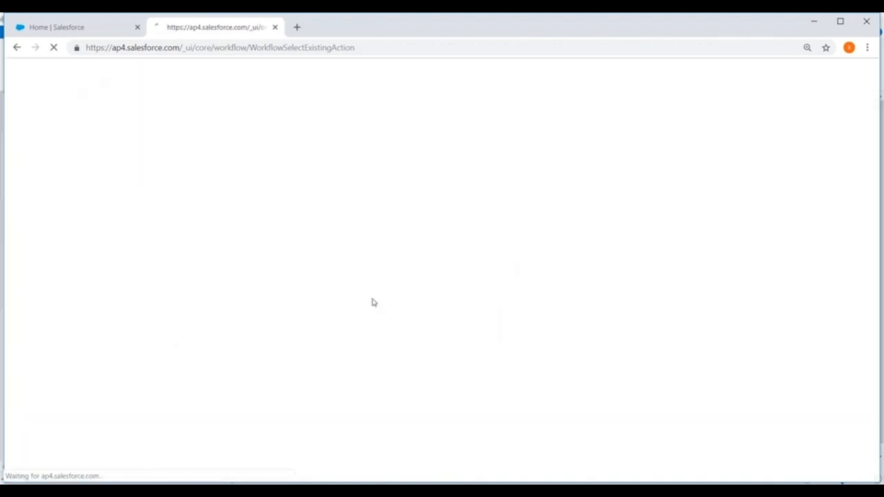
scroll(430, 188, down, 1)
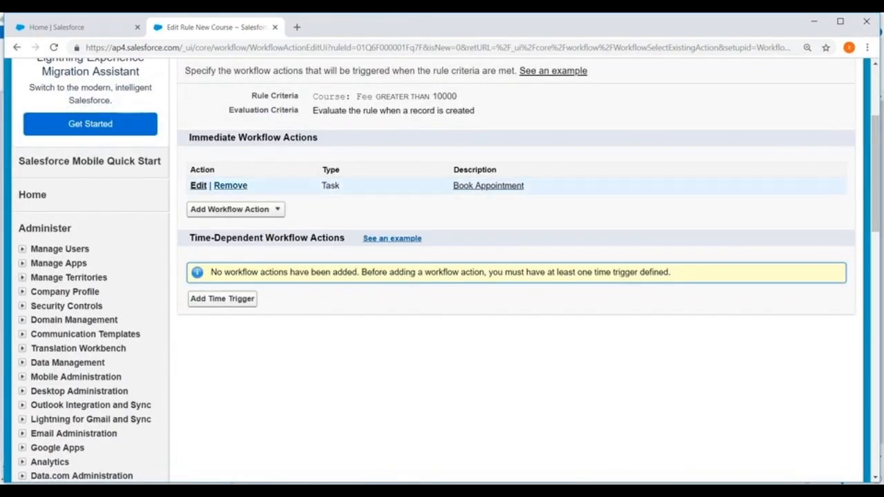
click(281, 205)
click(223, 225)
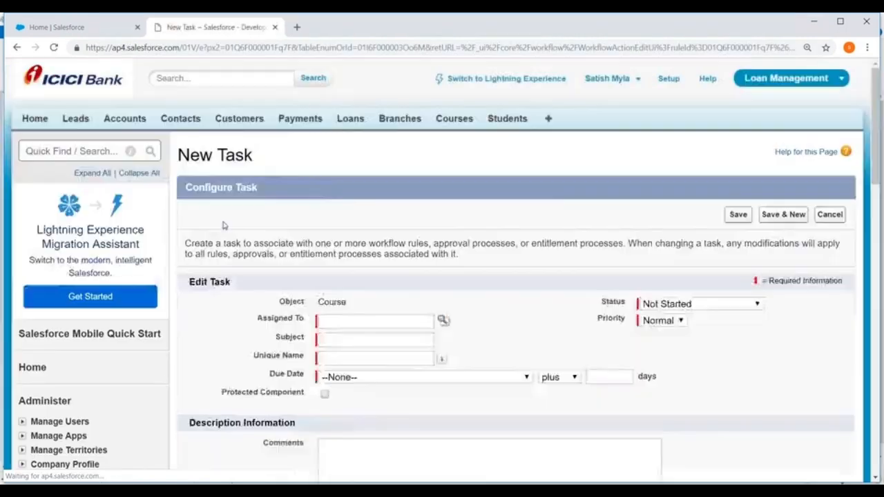
scroll(223, 225, down, 3)
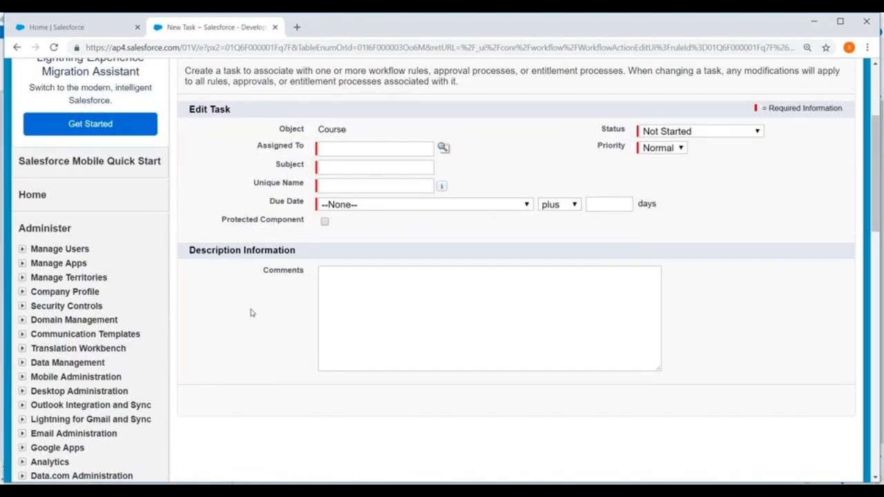
scroll(349, 264, up, 3)
click(830, 214)
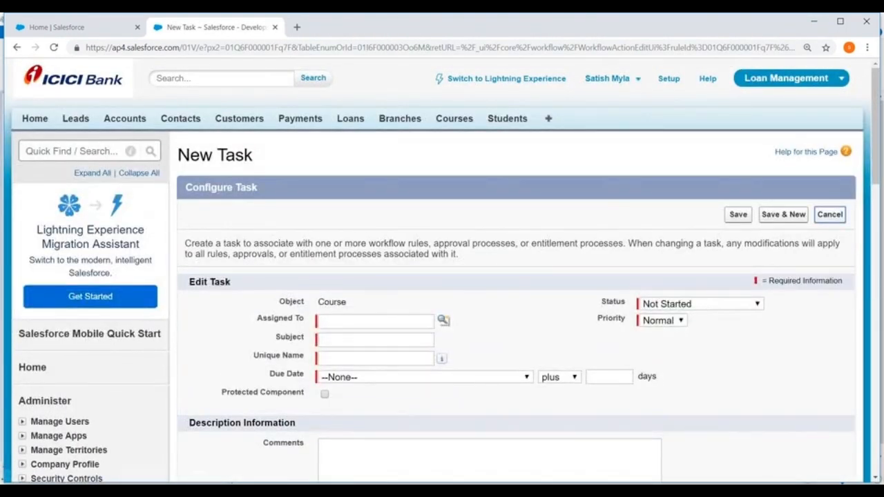
Return to the Workflow Rules list, open the New Course rule and start editing its workflow actions
scroll(350, 246, down, 1)
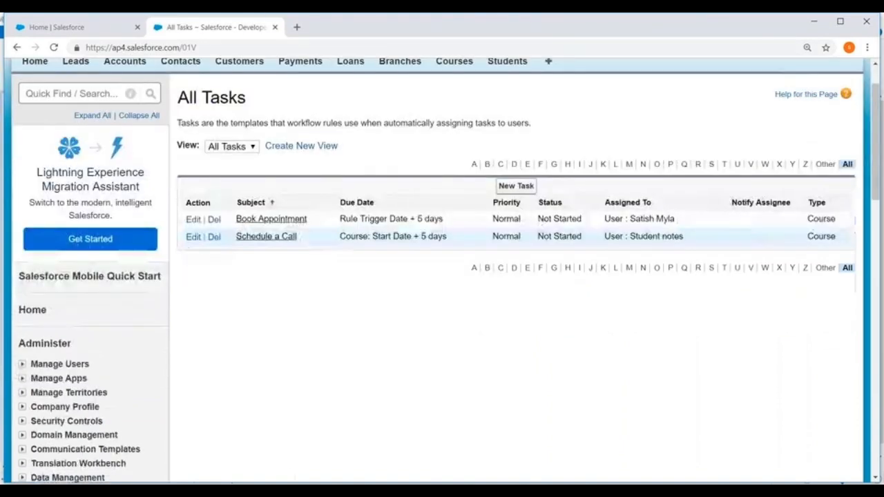
scroll(293, 203, down, 1)
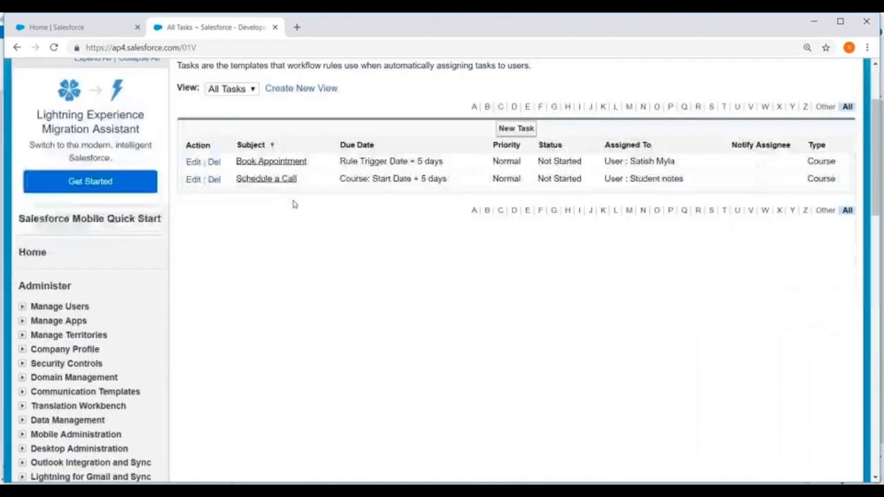
scroll(293, 203, up, 2)
scroll(82, 203, down, 8)
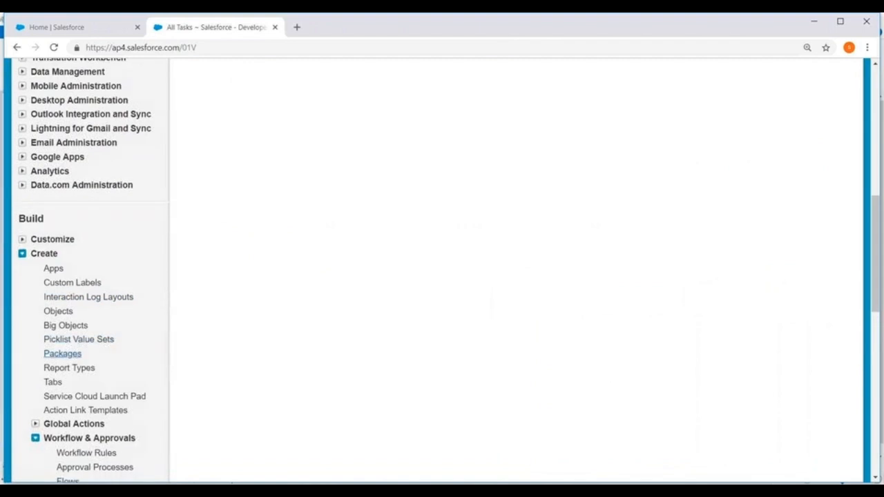
scroll(69, 346, down, 2)
click(86, 341)
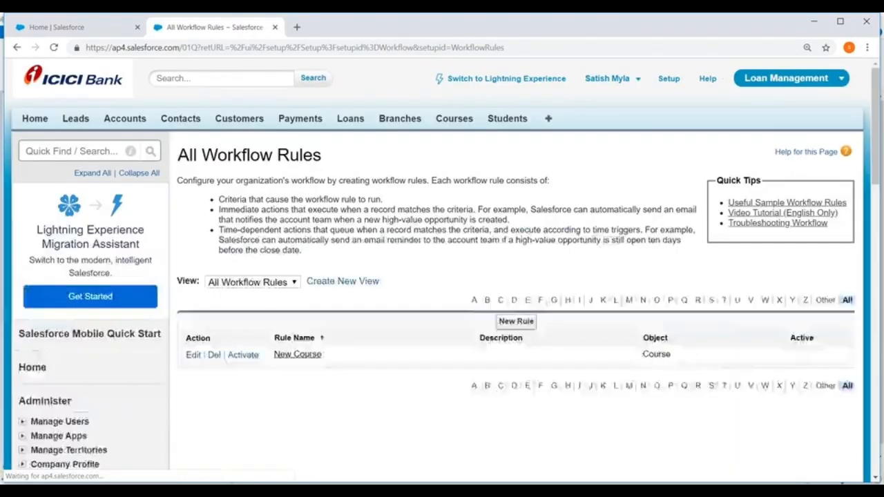
scroll(433, 214, down, 3)
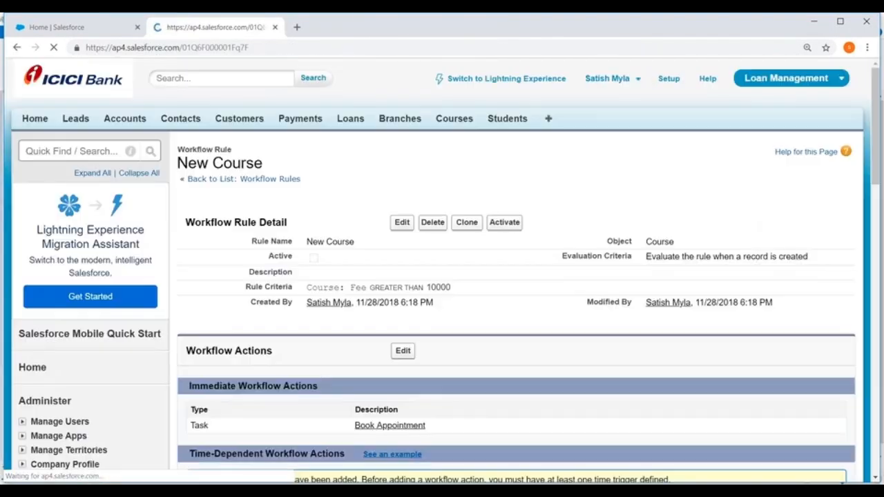
scroll(545, 142, down, 2)
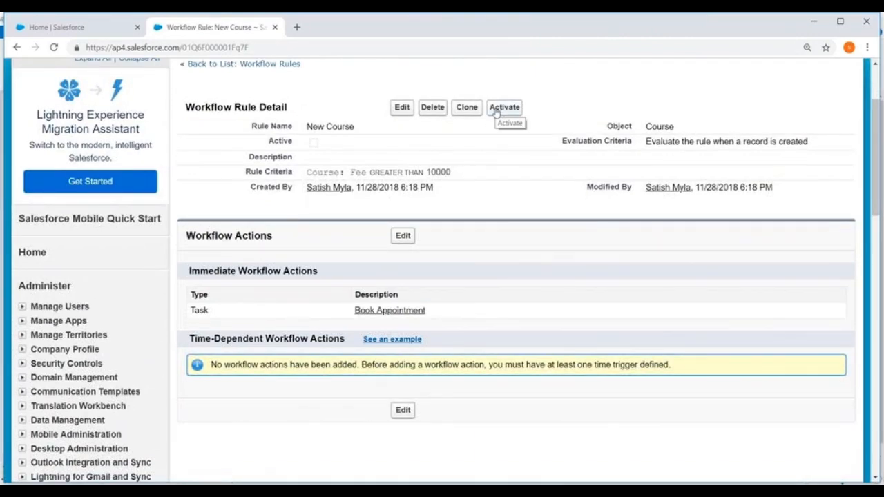
click(401, 237)
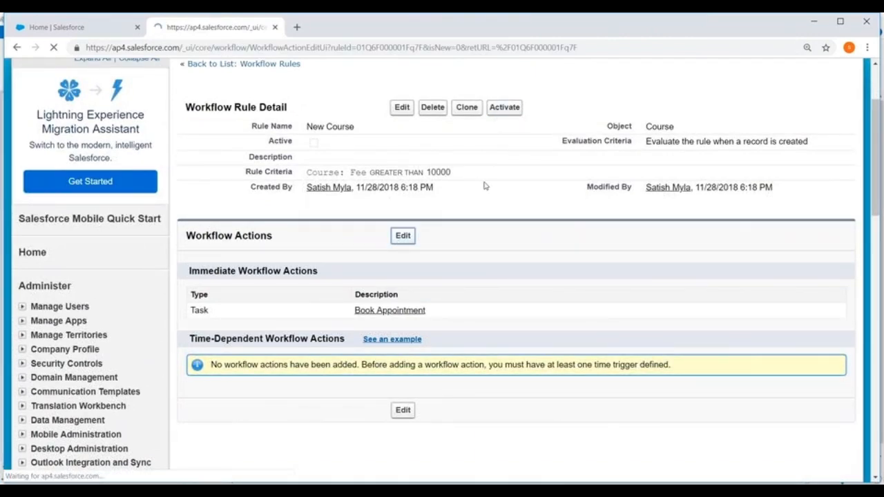
Add a time trigger of 3 days after the Rule Trigger Date to the rule and save it
scroll(483, 181, down, 3)
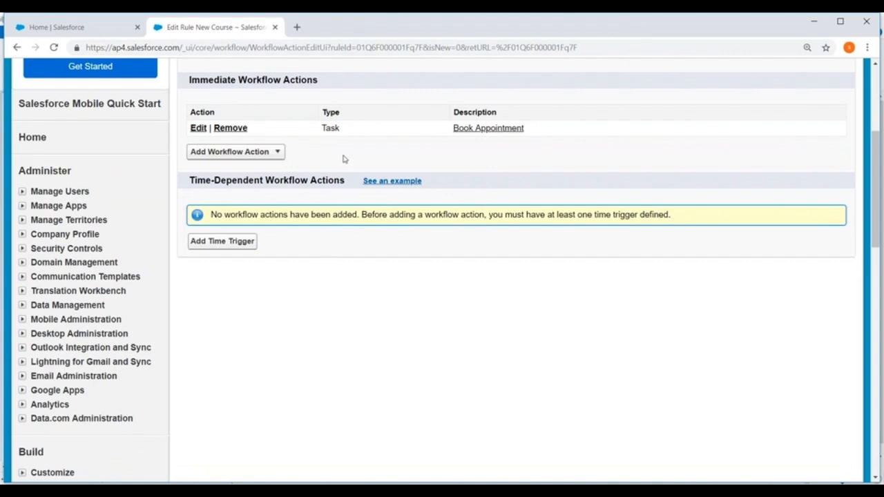
click(232, 247)
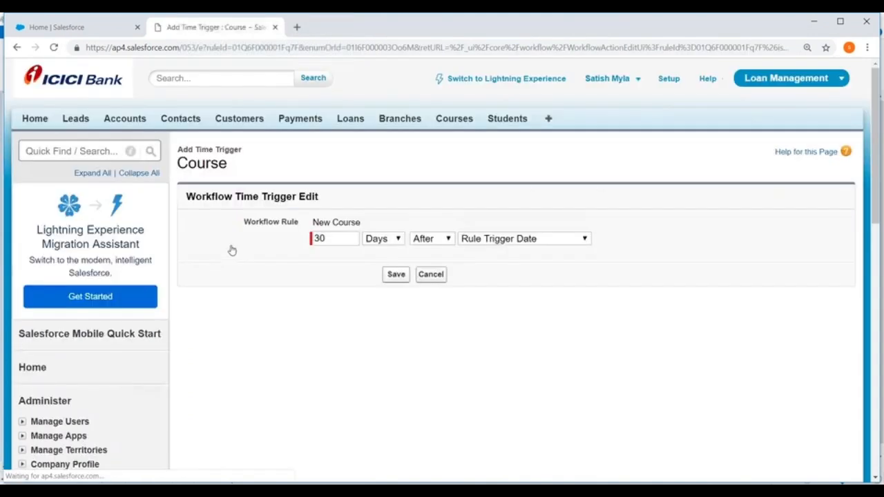
click(343, 240)
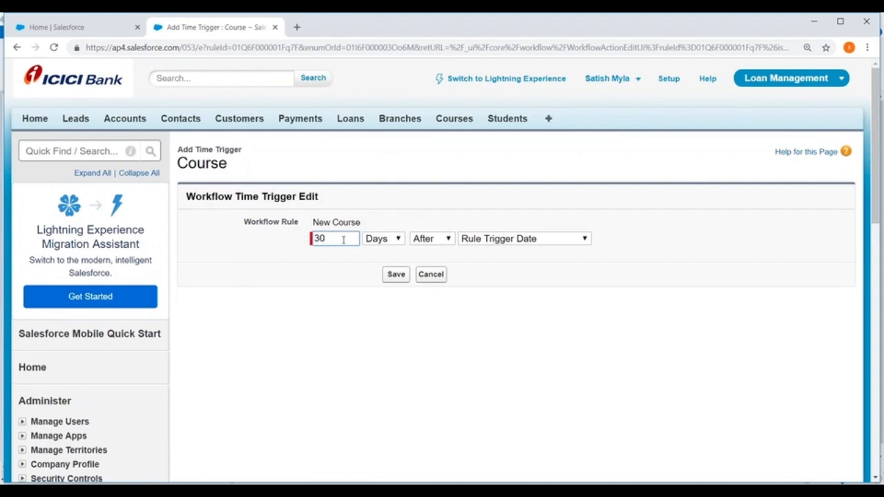
key(BackSpace)
click(395, 274)
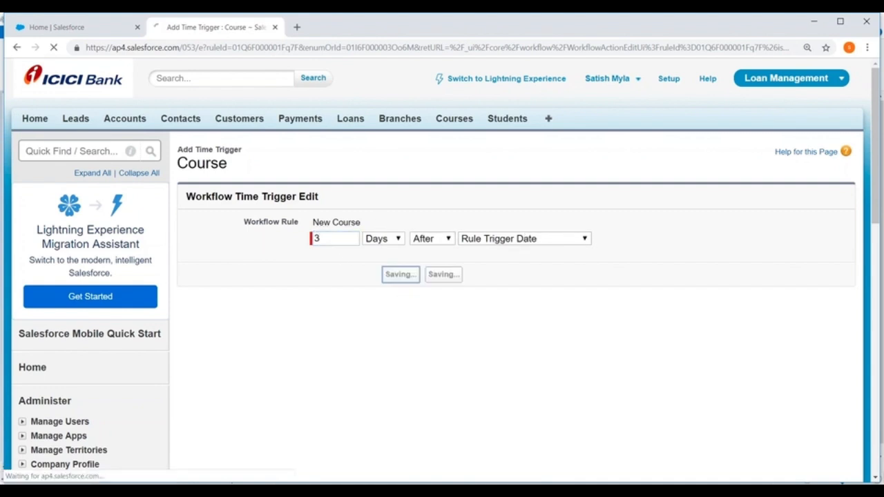
Add the existing task Schedule a Call as a workflow action of the 3-day time trigger and save the selection
scroll(441, 205, down, 3)
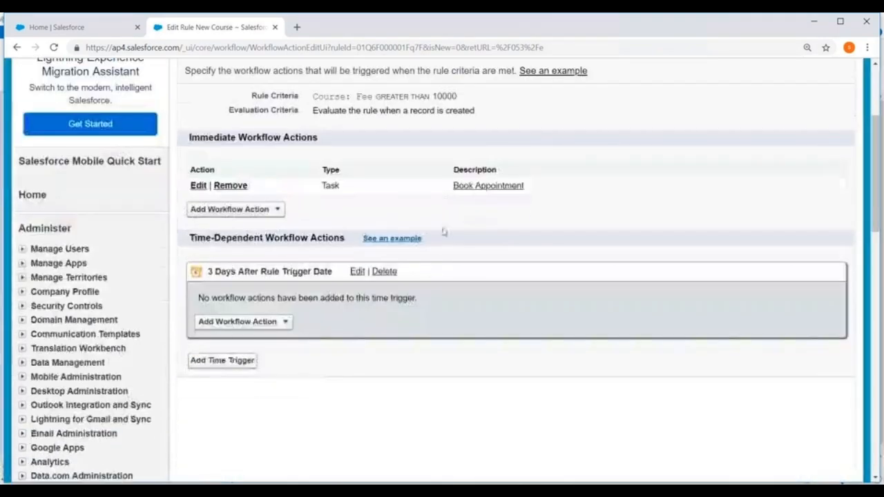
click(284, 321)
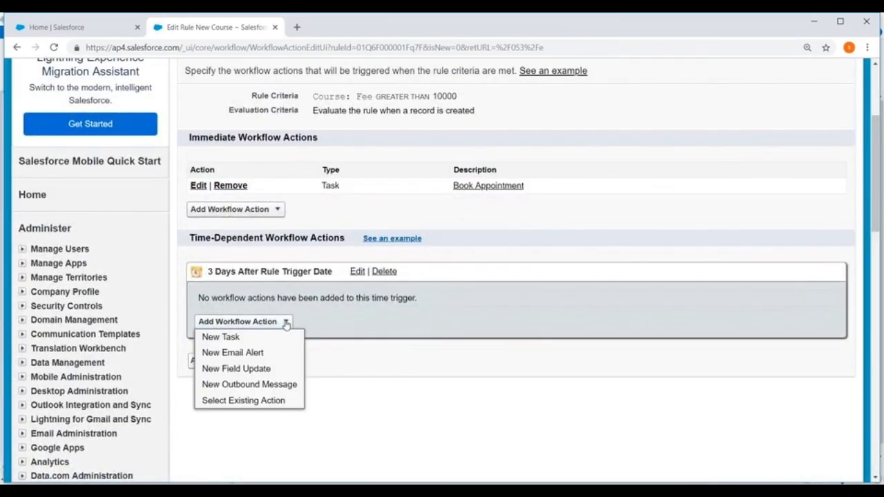
click(231, 401)
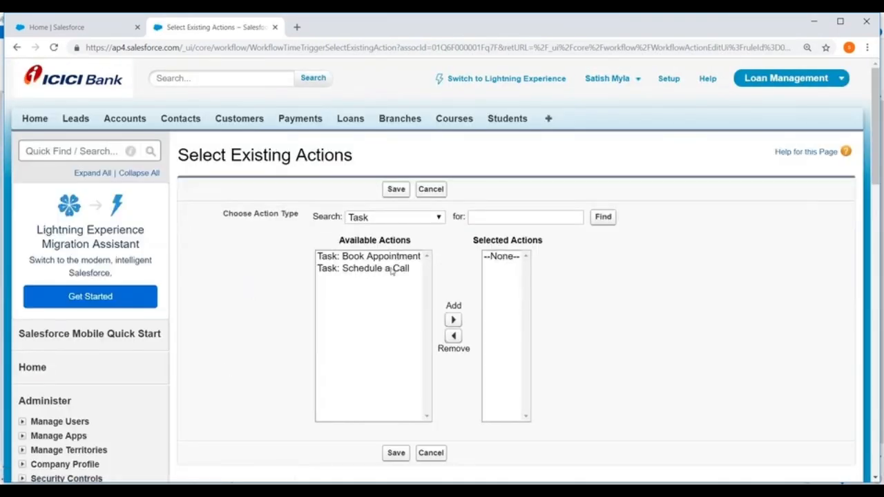
click(384, 269)
click(452, 319)
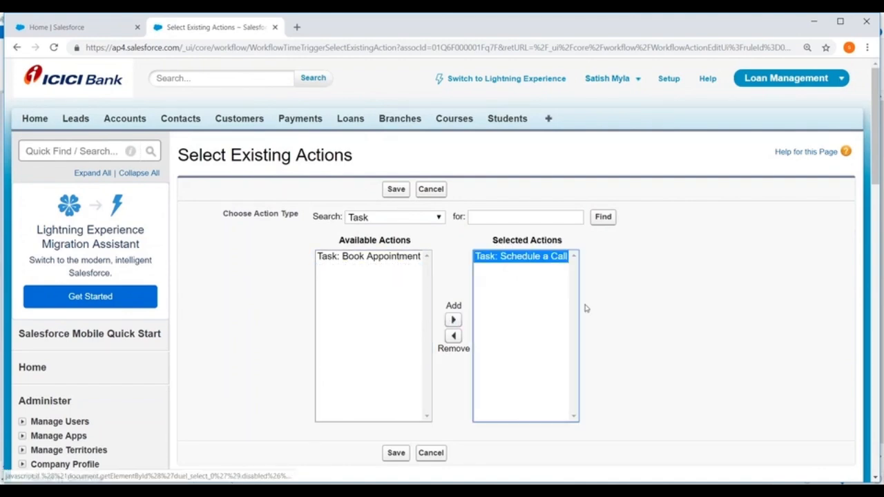
scroll(584, 306, down, 2)
click(395, 338)
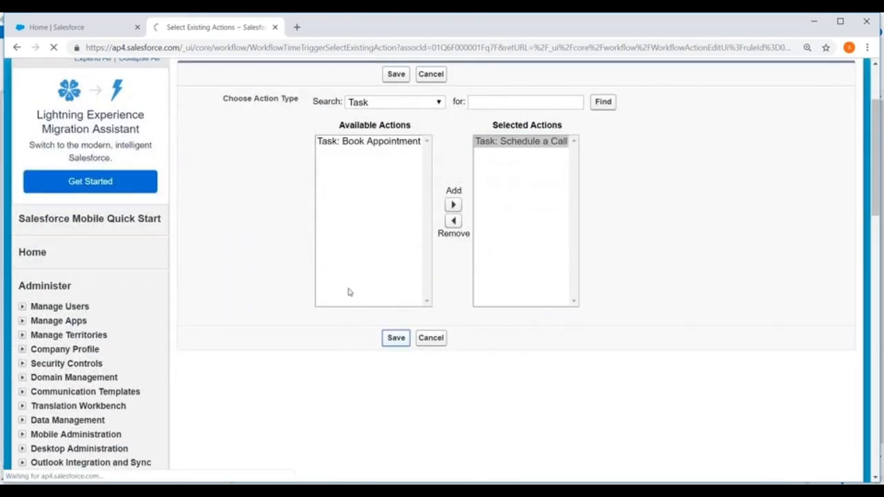
Finish editing the workflow actions and activate the New Course rule
scroll(201, 348, down, 2)
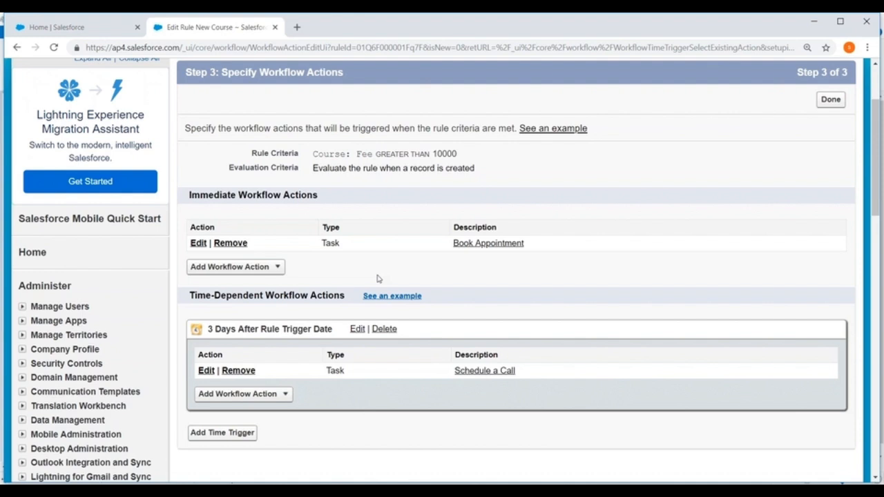
click(830, 100)
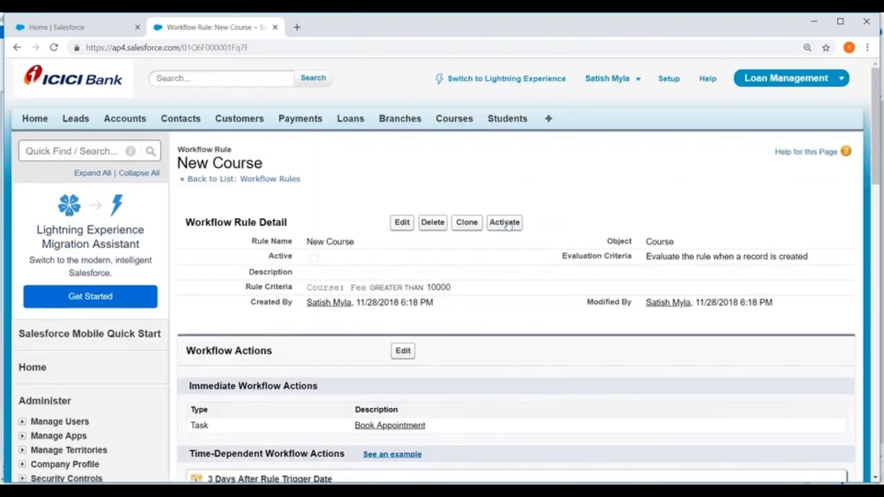
click(506, 223)
click(498, 120)
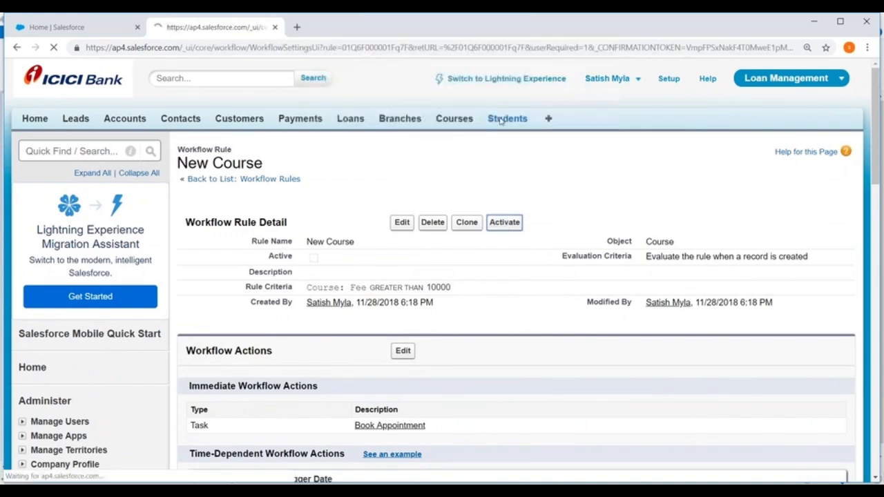
Choose the user with the CEO role as default workflow user, enable email approval response and save the process automation settings
scroll(525, 166, down, 2)
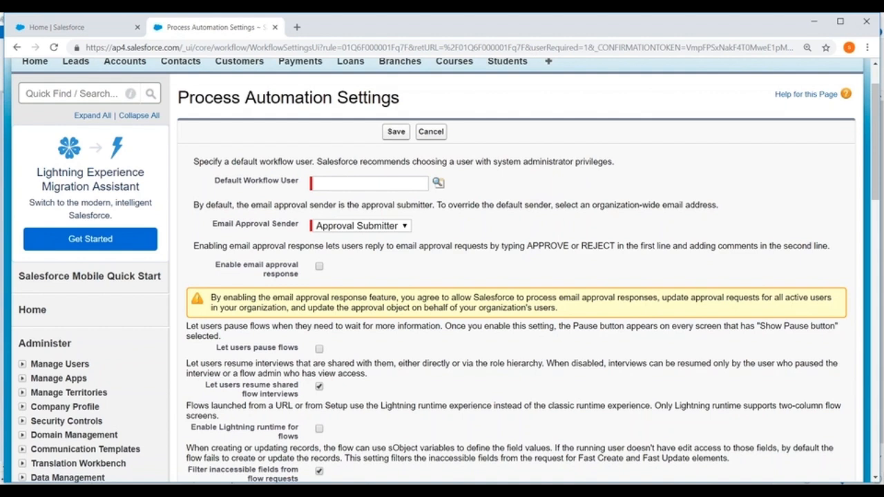
click(438, 182)
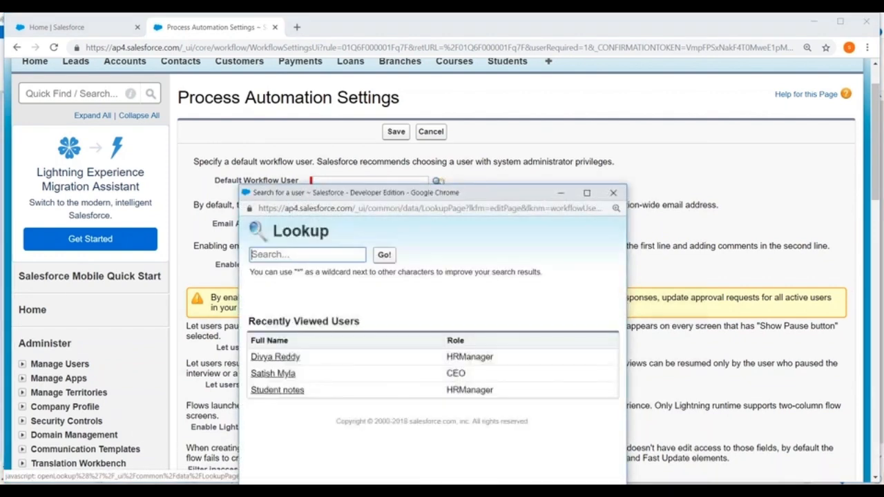
click(271, 374)
scroll(523, 148, down, 1)
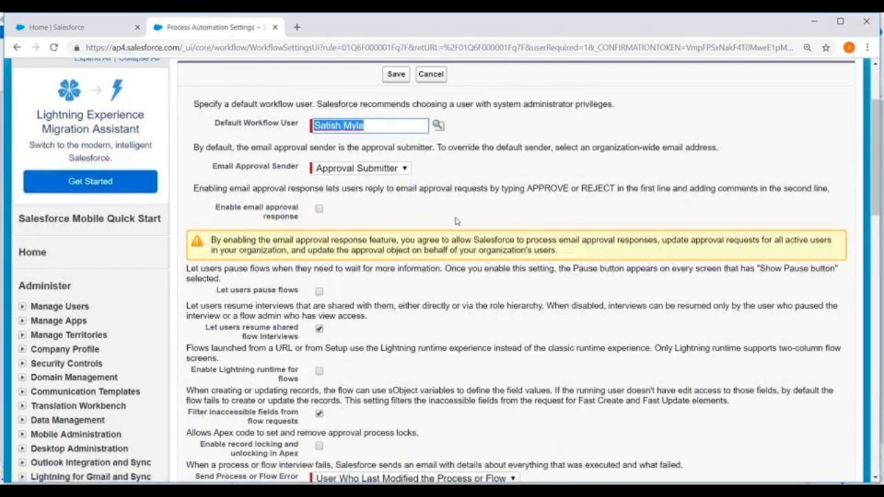
click(319, 210)
scroll(319, 211, down, 3)
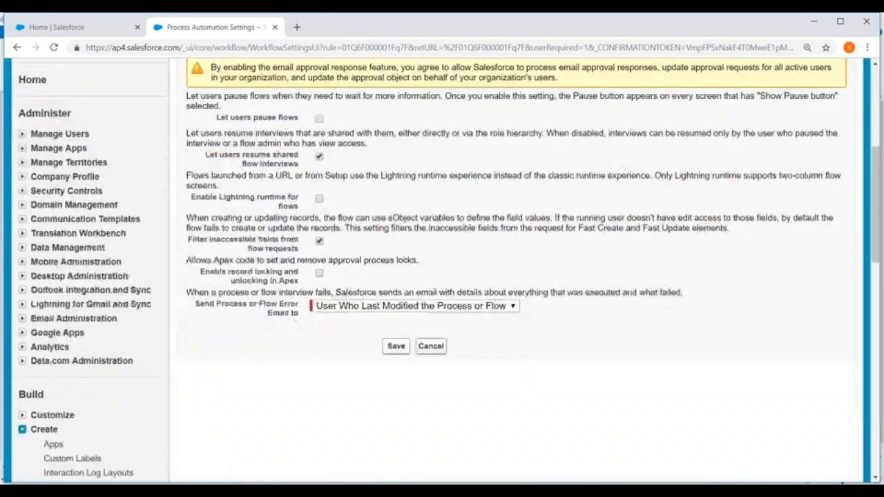
click(402, 354)
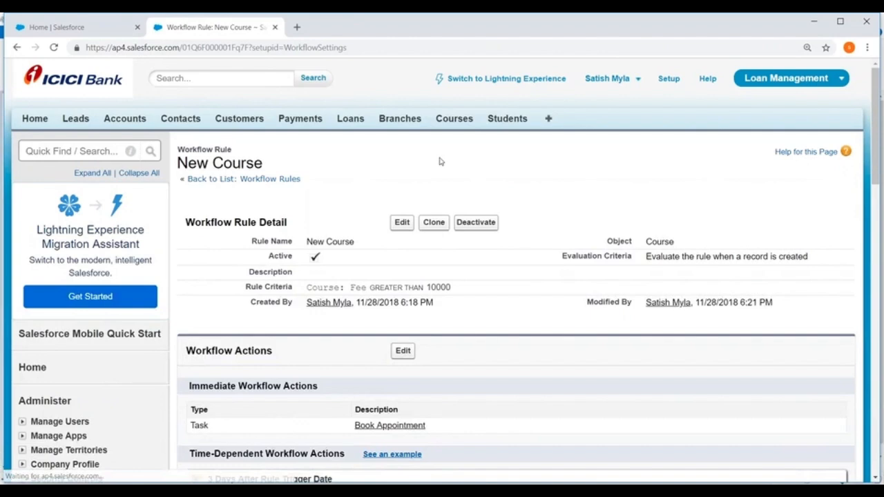
Open the Courses page in a separate browser tab and start a new course record
scroll(643, 173, down, 2)
scroll(630, 186, up, 3)
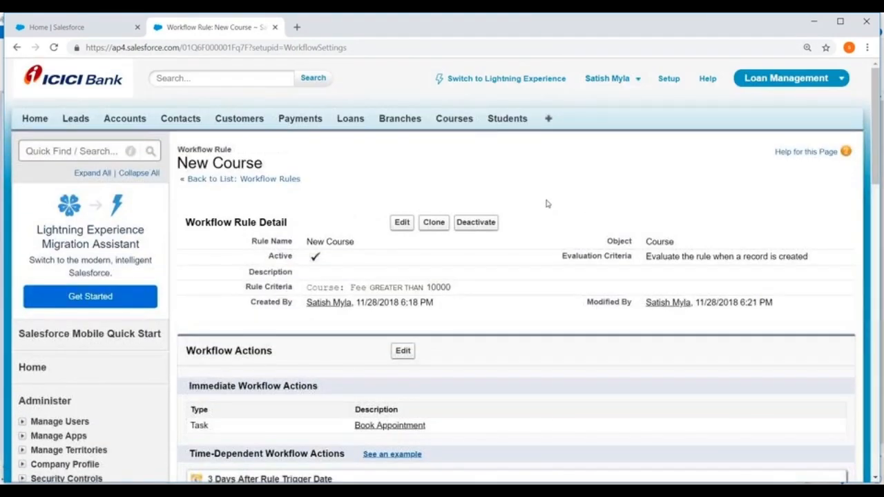
right_click(454, 121)
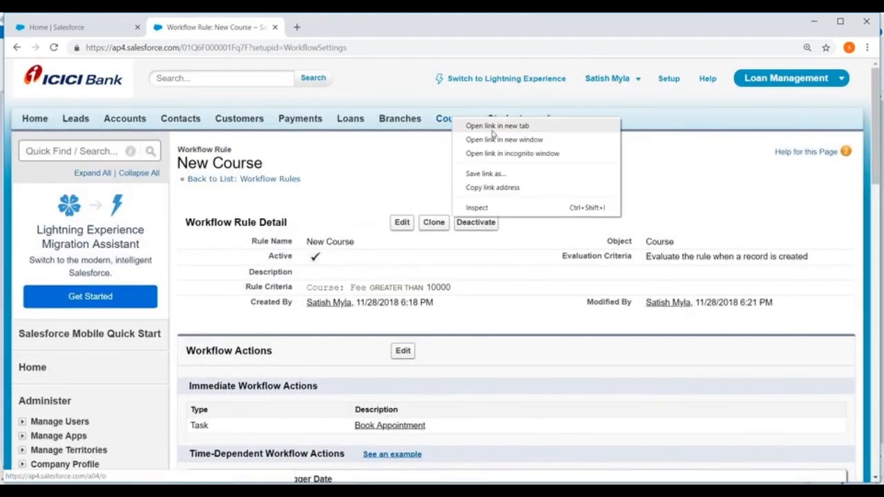
click(477, 129)
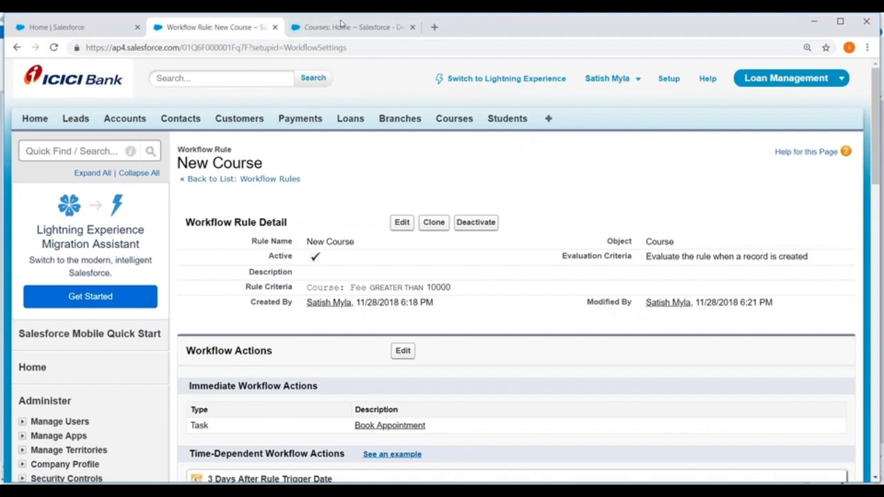
click(340, 26)
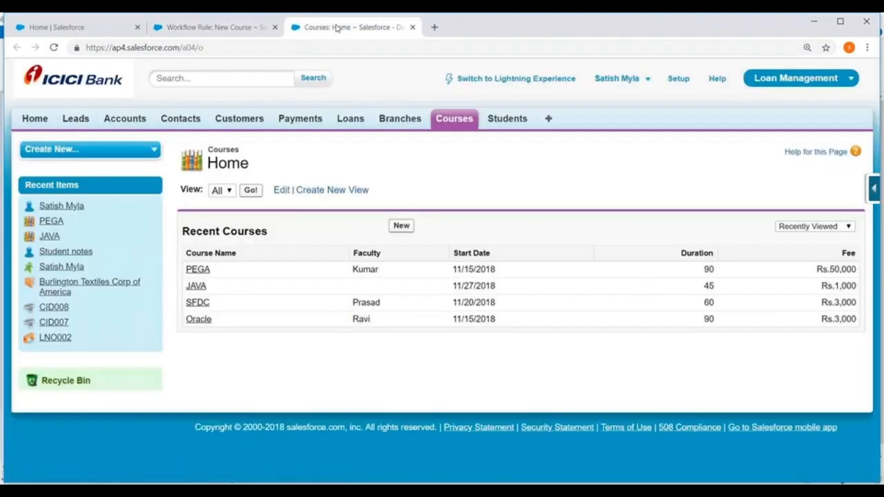
click(402, 226)
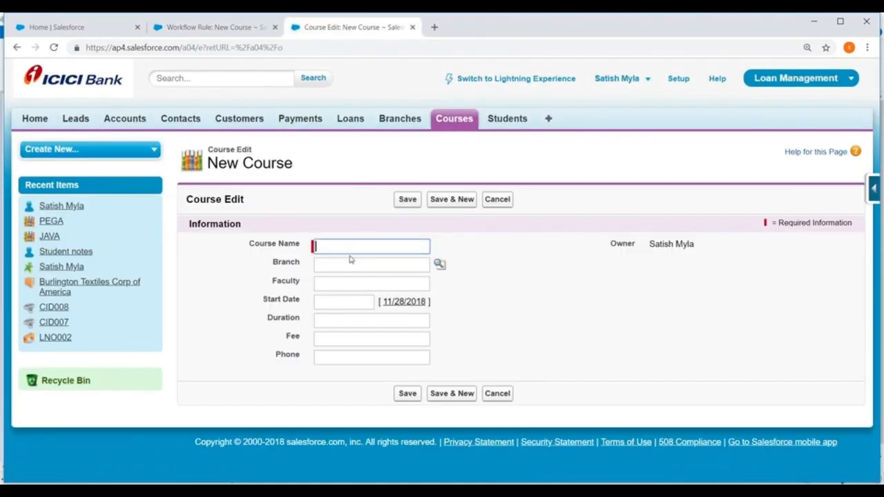
Name the course AWS, look up SRNagar as its branch and enter the faculty member's name
click(344, 245)
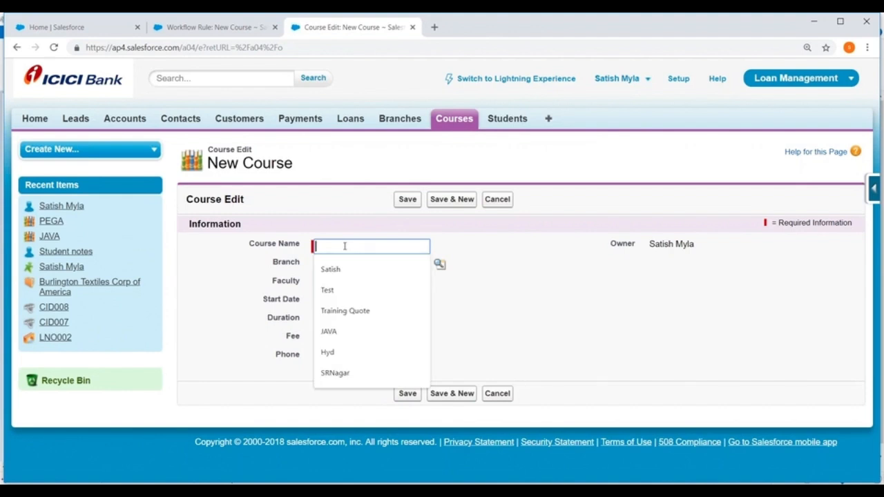
text(AWS)
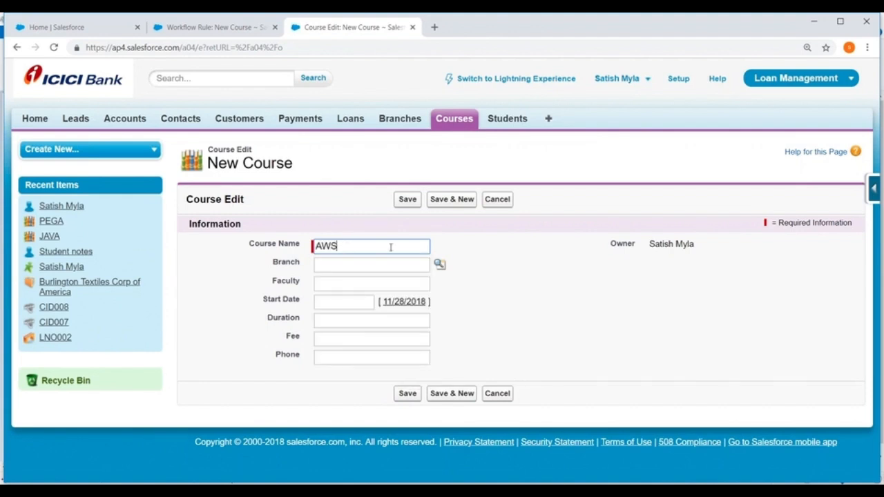
click(440, 264)
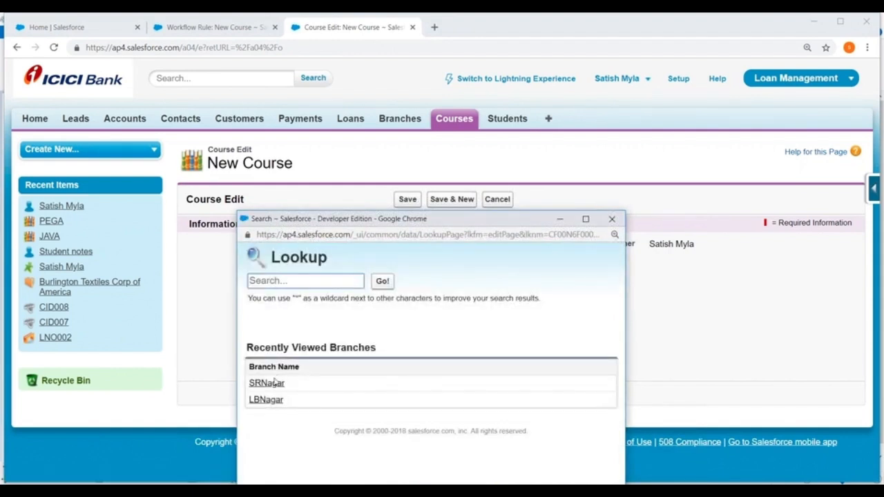
click(266, 381)
click(349, 284)
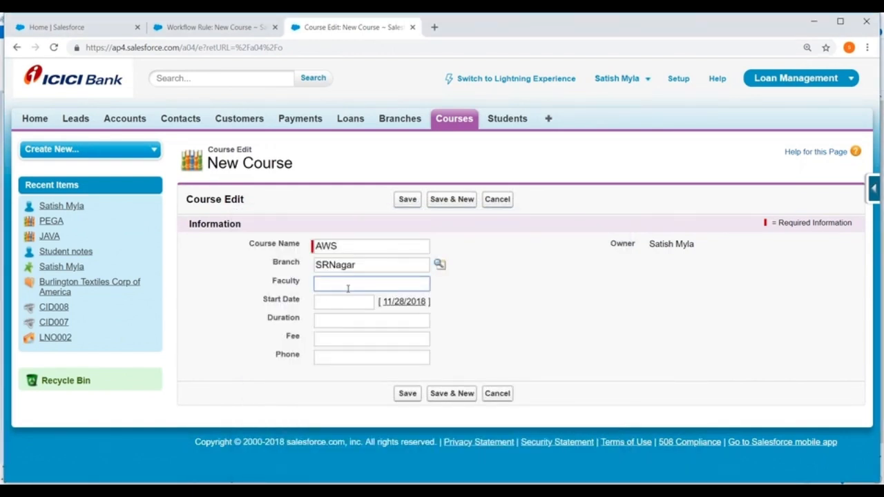
text(Kiran)
Set the start date to 11/29/2018, duration 60 and fee 60000, enter the phone number, and save the course
click(345, 301)
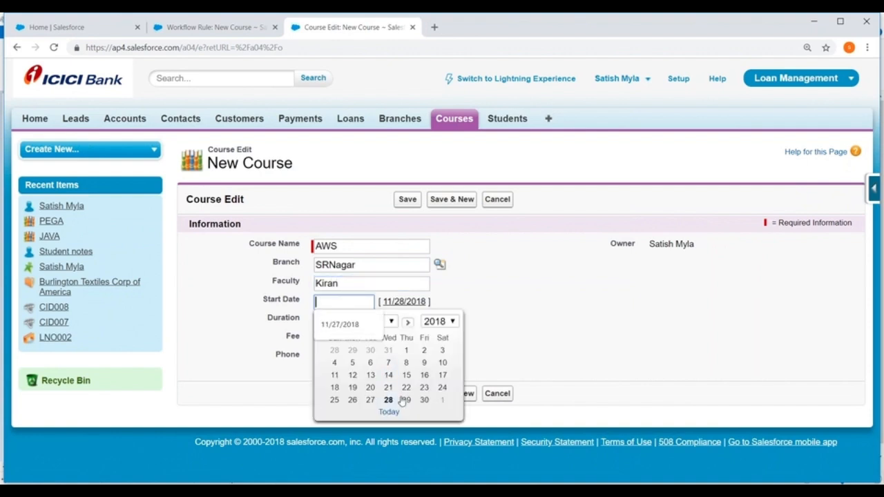
click(407, 397)
click(340, 322)
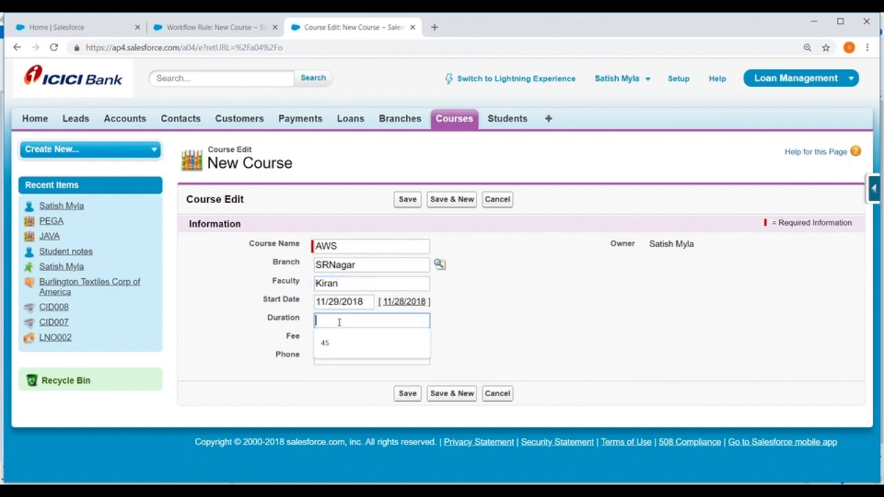
text(60)
click(350, 338)
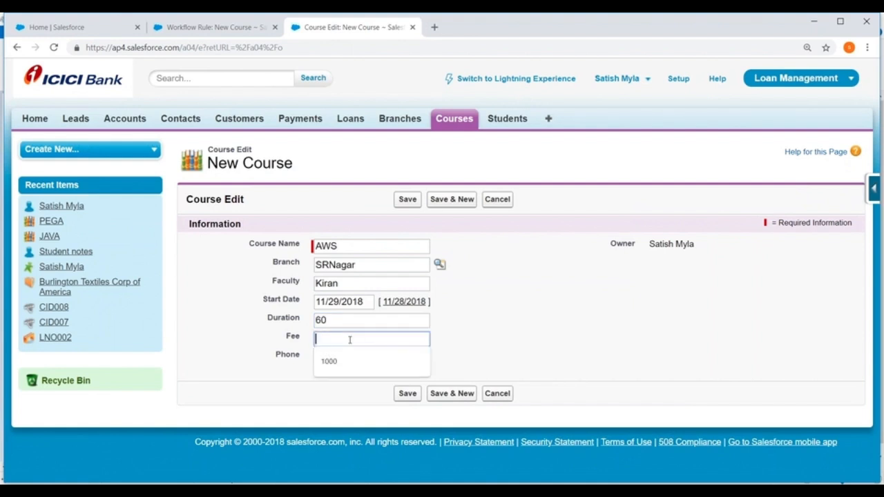
text(60000)
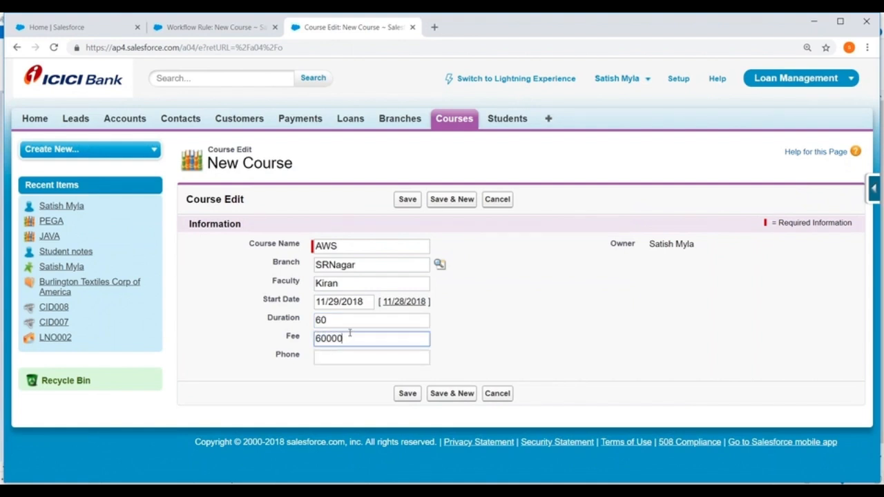
click(351, 357)
text(123456)
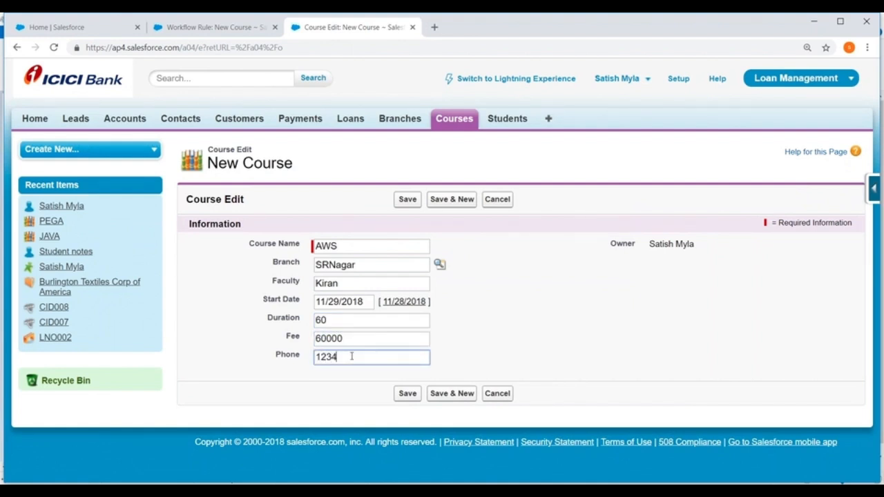
click(406, 393)
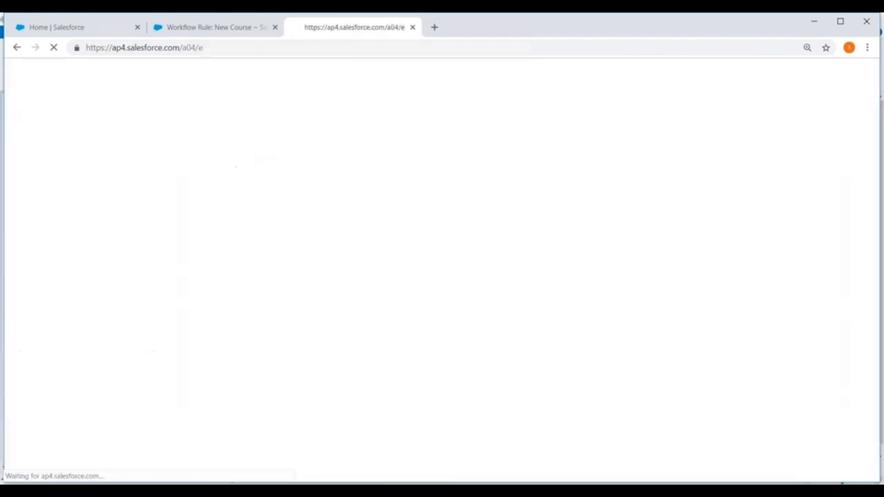
Check the Open Activities list on the AWS course record for the task created by the workflow rule
scroll(300, 168, down, 3)
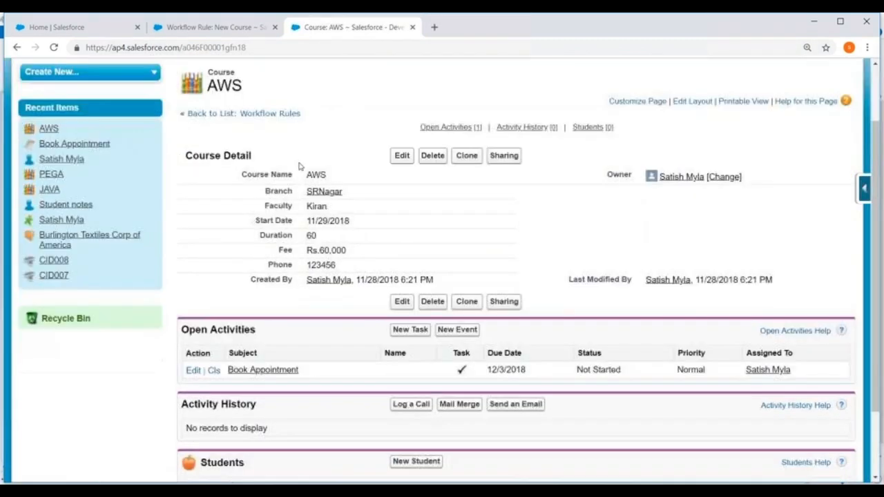
scroll(346, 140, down, 2)
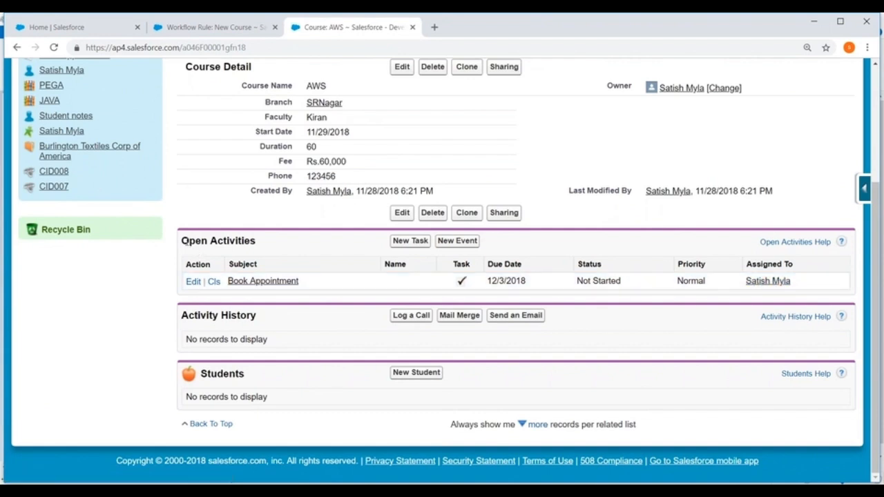
drag(189, 240, 266, 243)
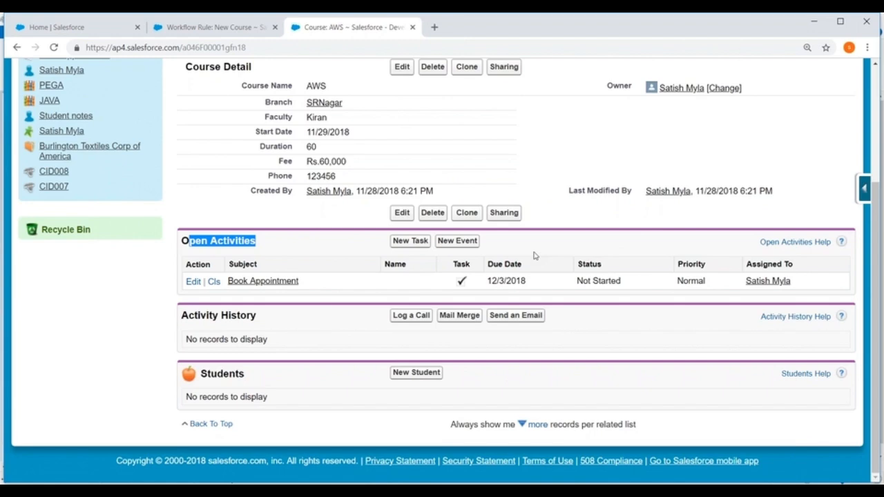
scroll(533, 255, up, 5)
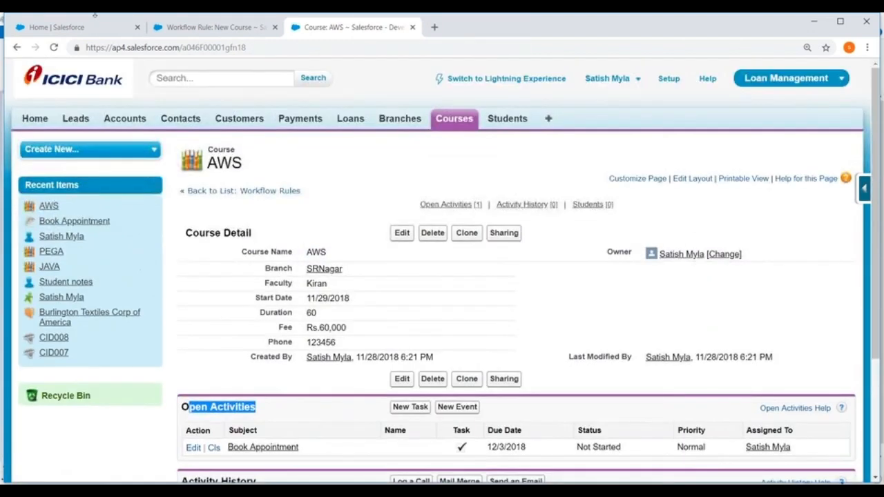
Close the old Lightning home tab, open the Home page in a separate browser tab and reload it
click(72, 27)
click(137, 27)
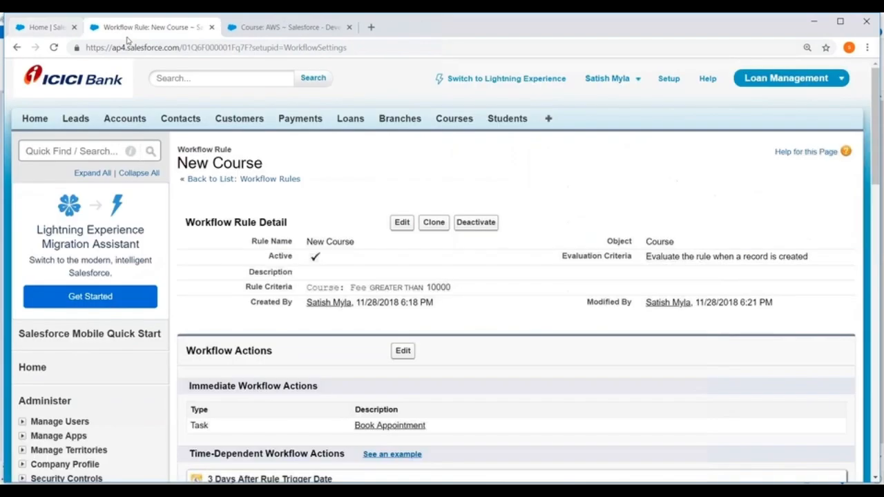
right_click(38, 119)
click(69, 129)
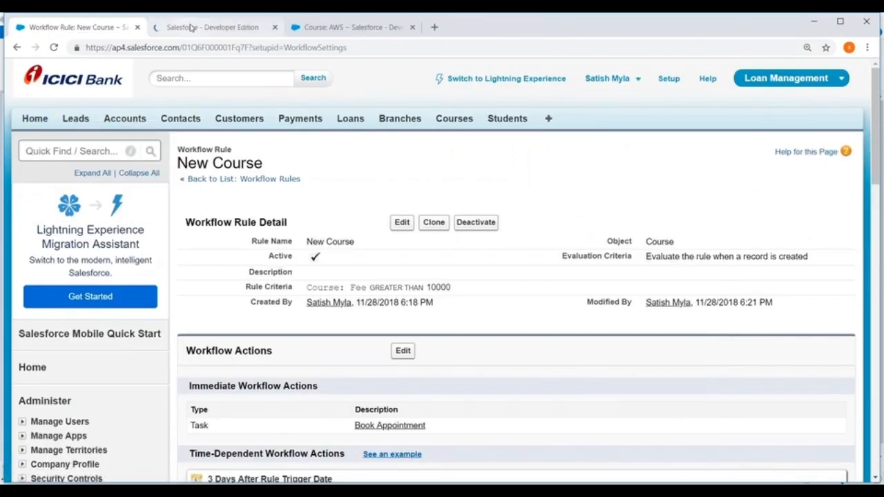
click(190, 27)
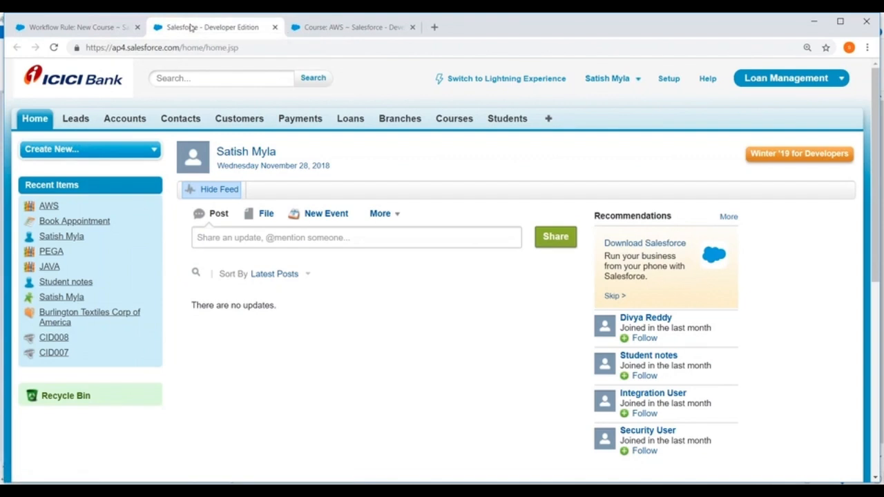
click(40, 122)
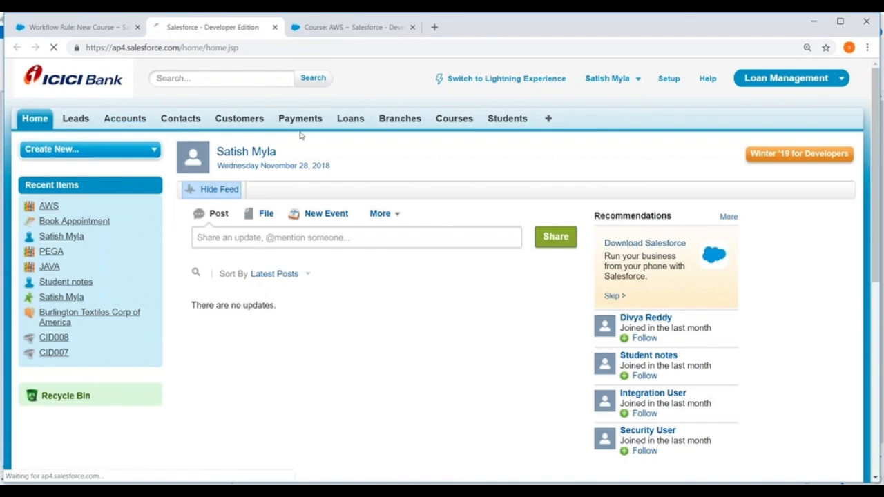
Set the My Tasks list on the Home page to Next 7 Days + Overdue and review its tasks
scroll(359, 147, down, 5)
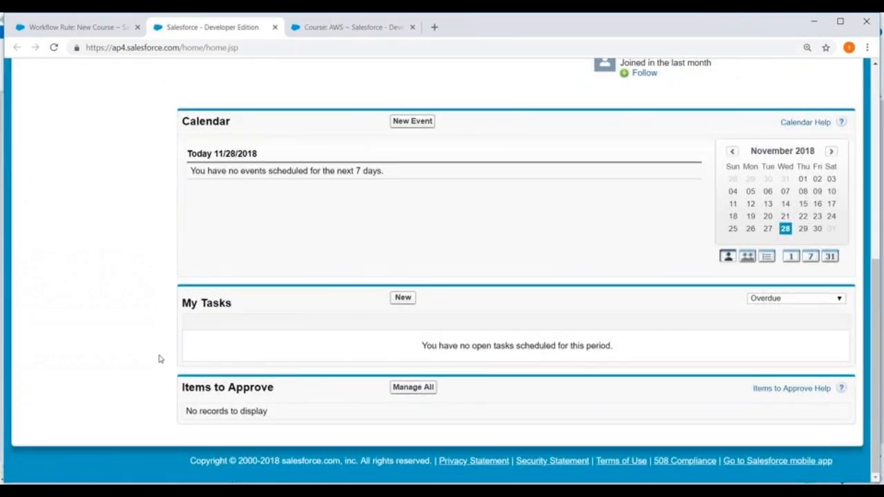
drag(183, 301, 232, 303)
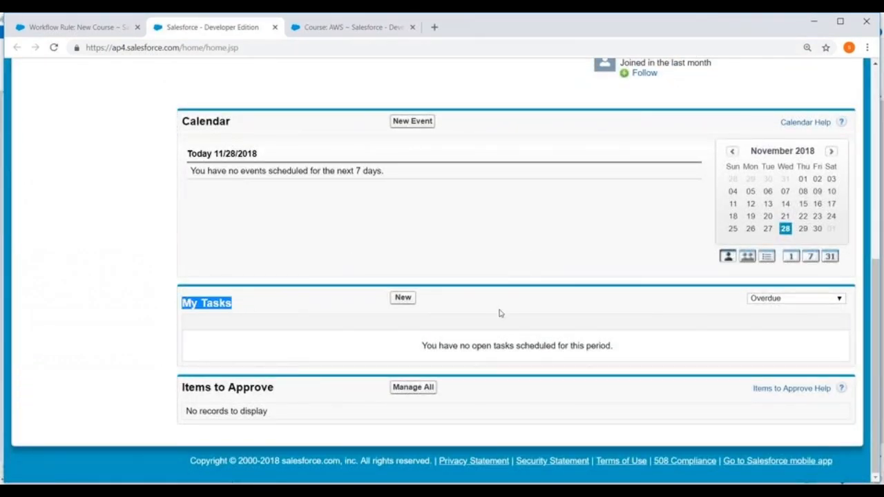
click(826, 299)
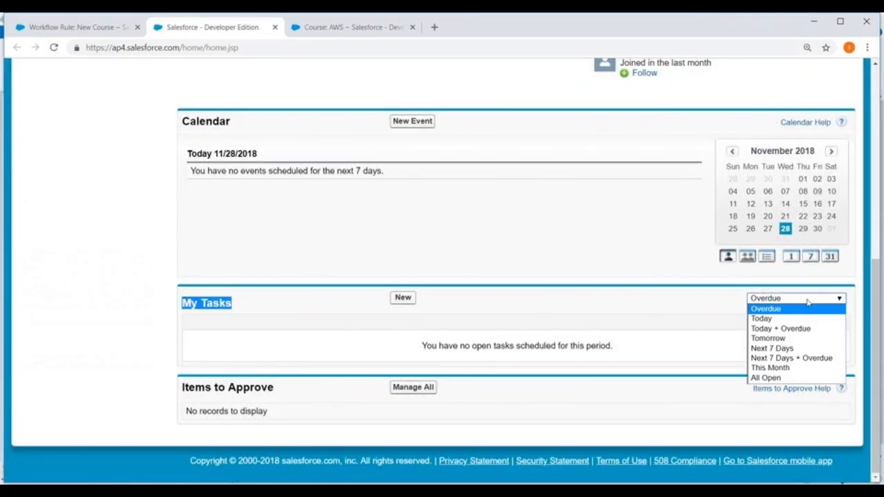
click(778, 360)
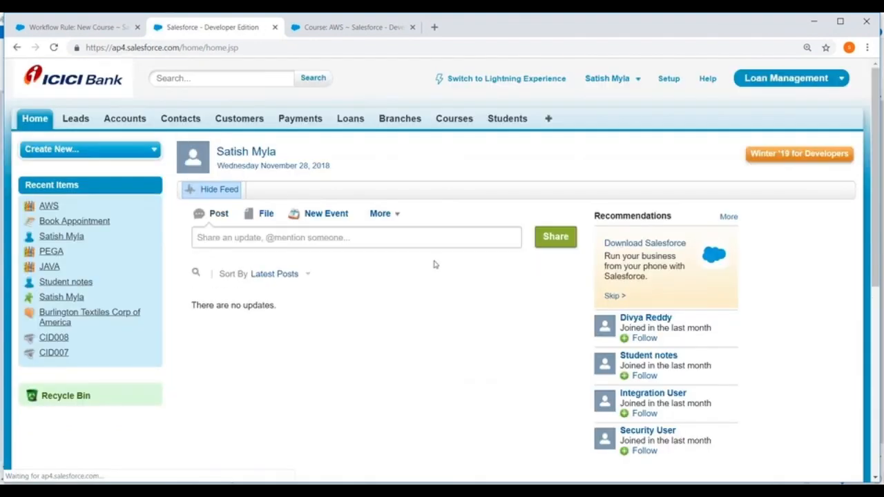
scroll(436, 266, down, 4)
scroll(437, 272, down, 2)
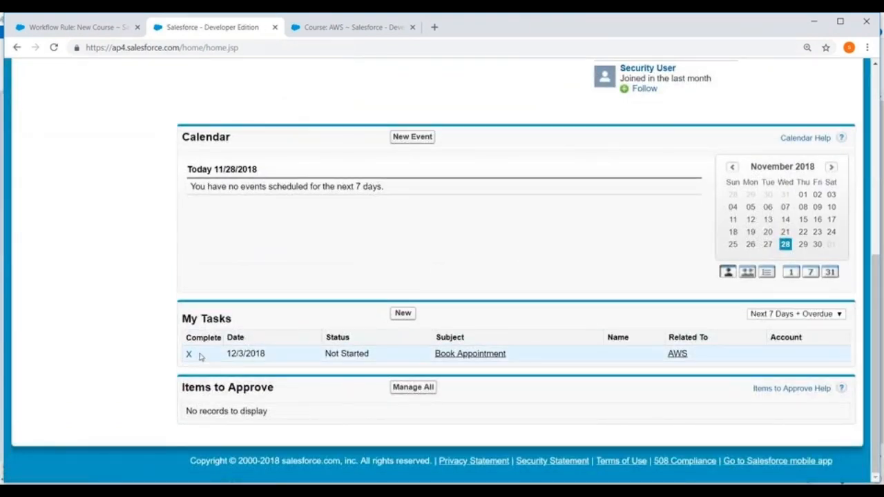
click(809, 314)
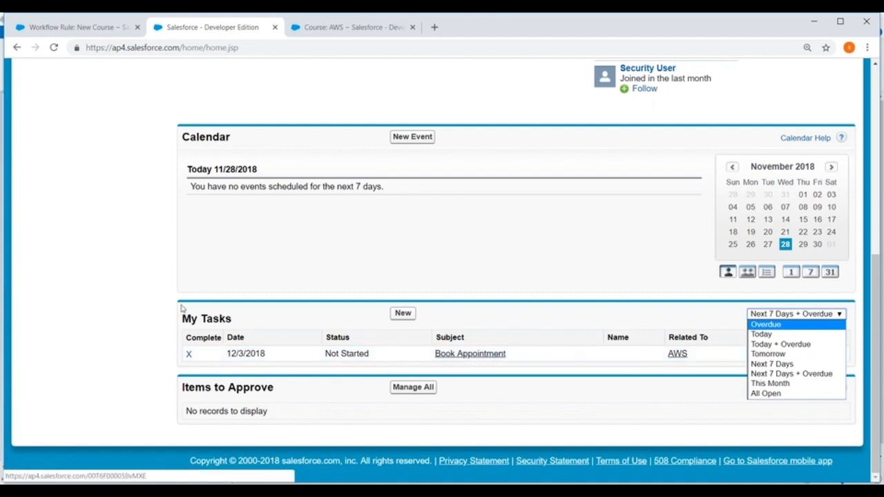
scroll(99, 227, up, 3)
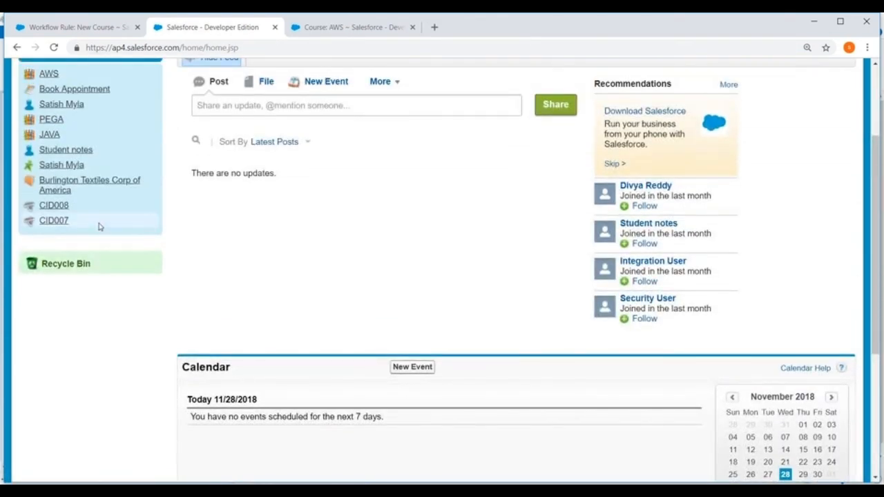
Open the Time-Based Workflow monitoring page in Setup
mouse_move(98, 227)
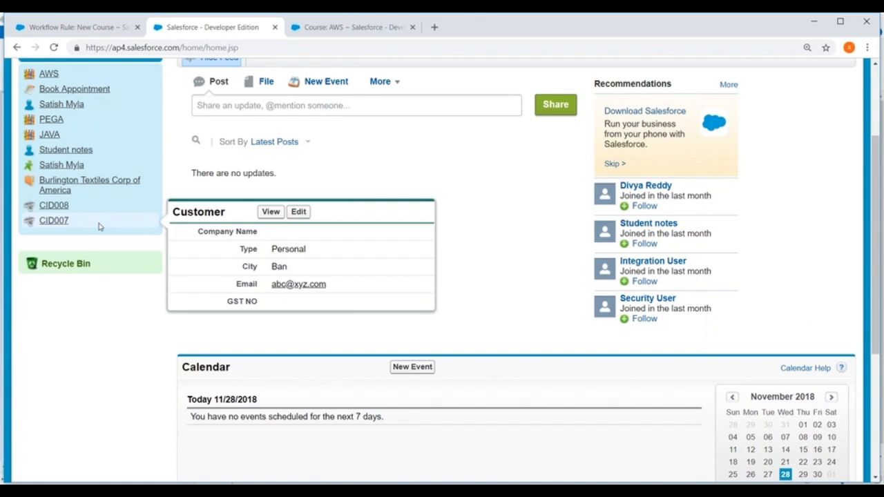
scroll(99, 227, up, 3)
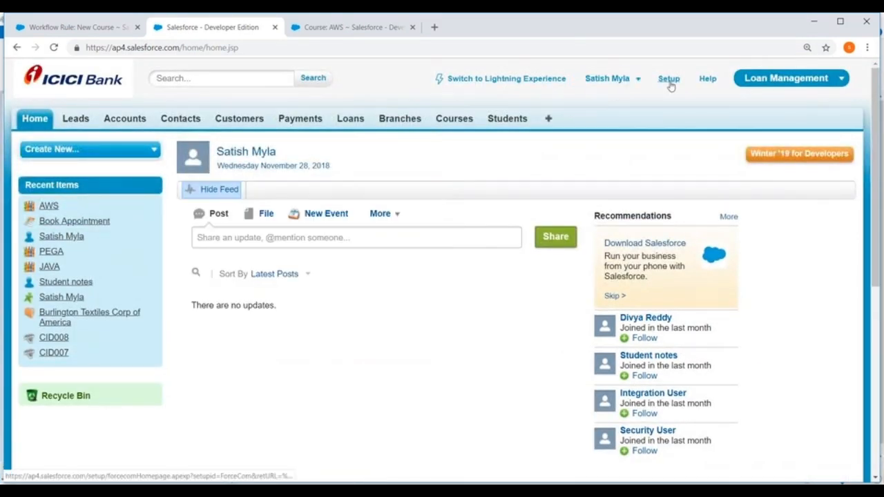
click(668, 80)
scroll(52, 178, down, 10)
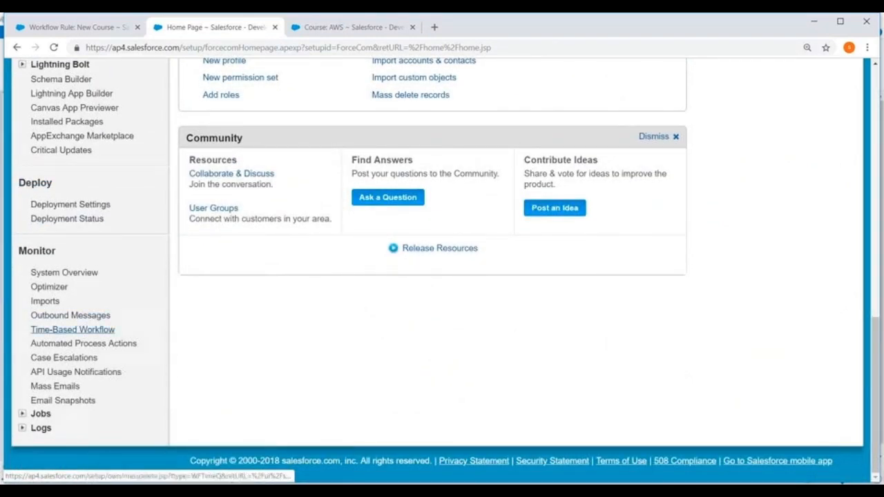
click(84, 333)
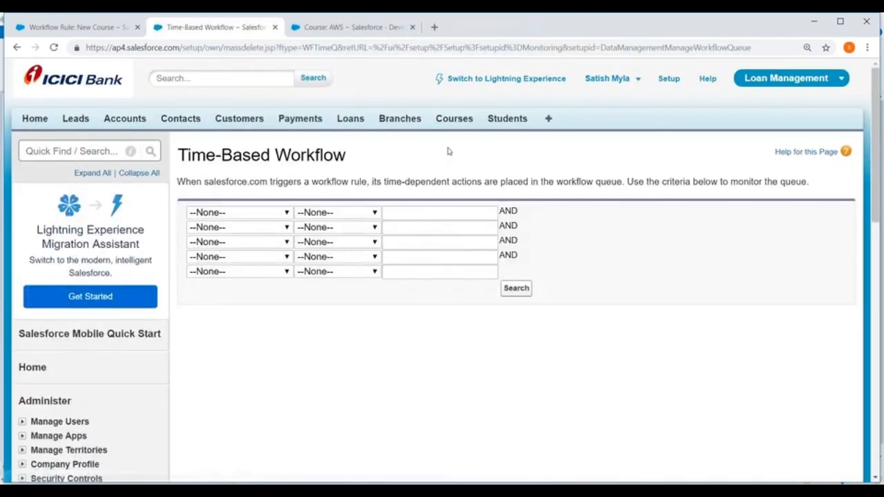
Search the time-based workflow queue for entries whose Object equals Course
click(284, 212)
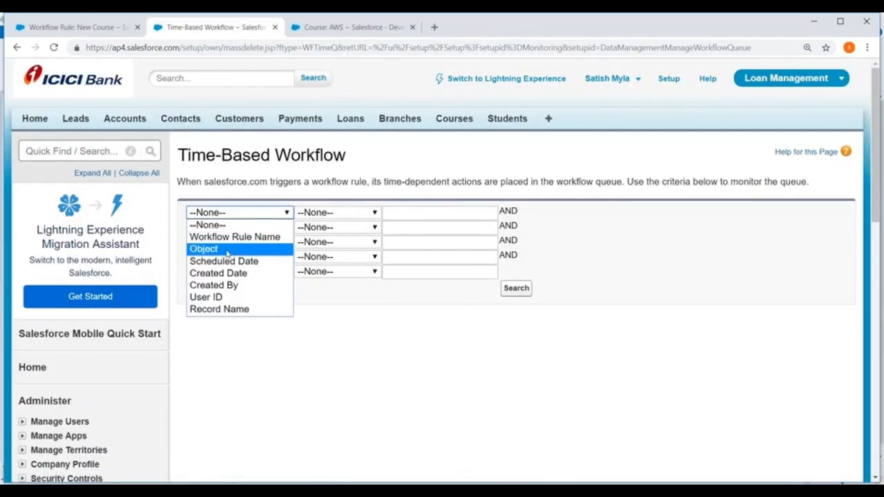
click(227, 250)
click(344, 219)
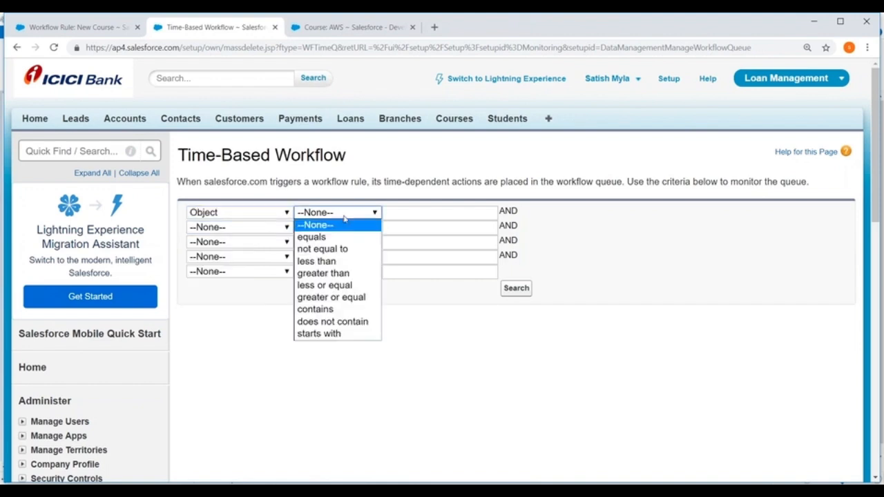
click(315, 236)
click(400, 213)
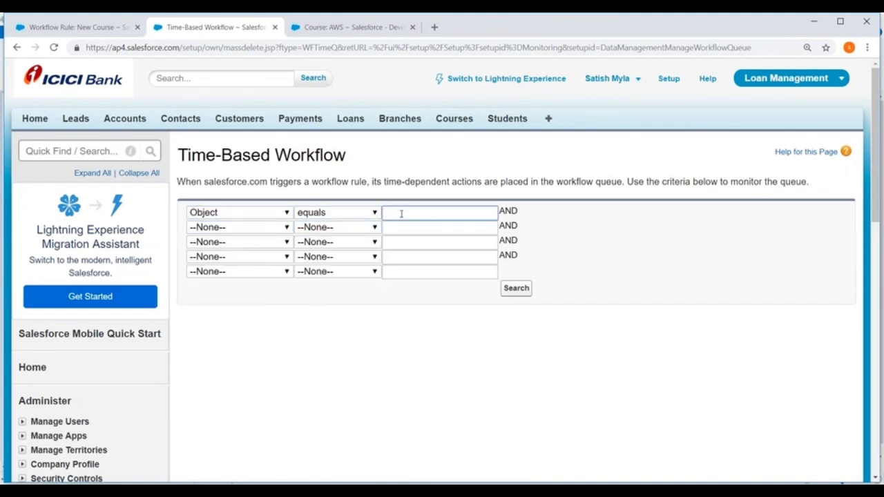
text(Course)
click(516, 288)
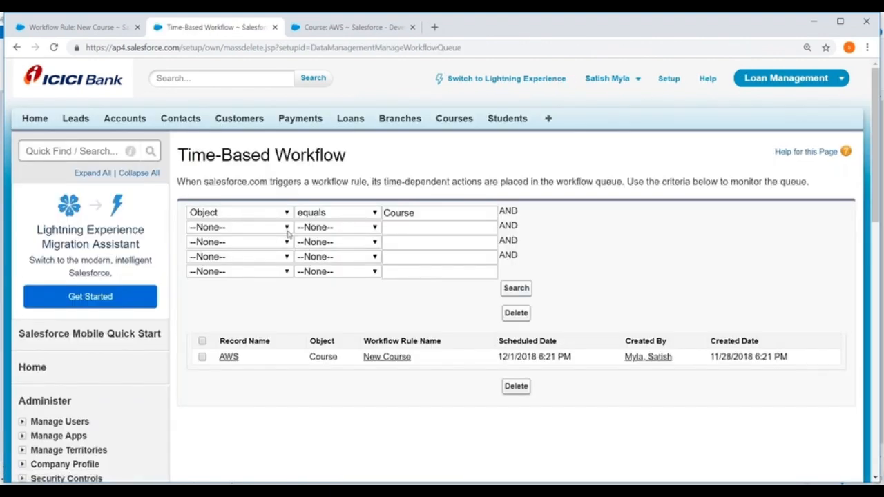
Review the queued AWS entry and its scheduled date, and delete all listed entries from the workflow queue
scroll(238, 231, down, 2)
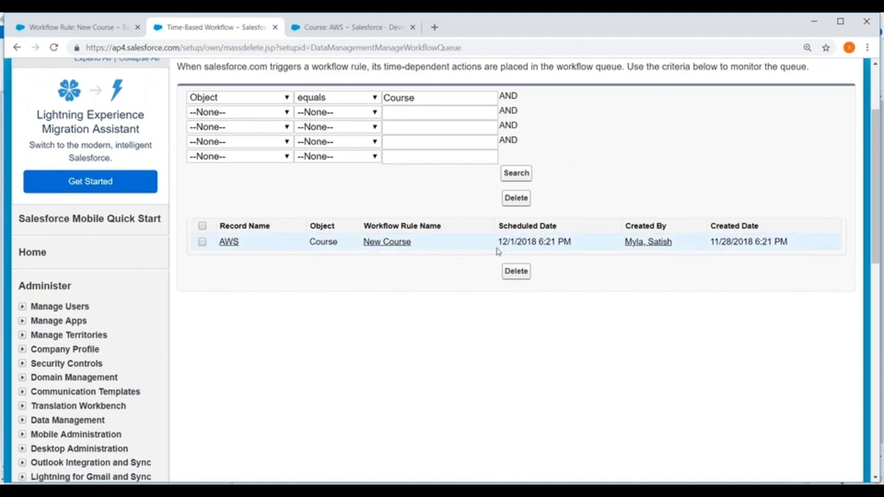
drag(497, 242, 536, 242)
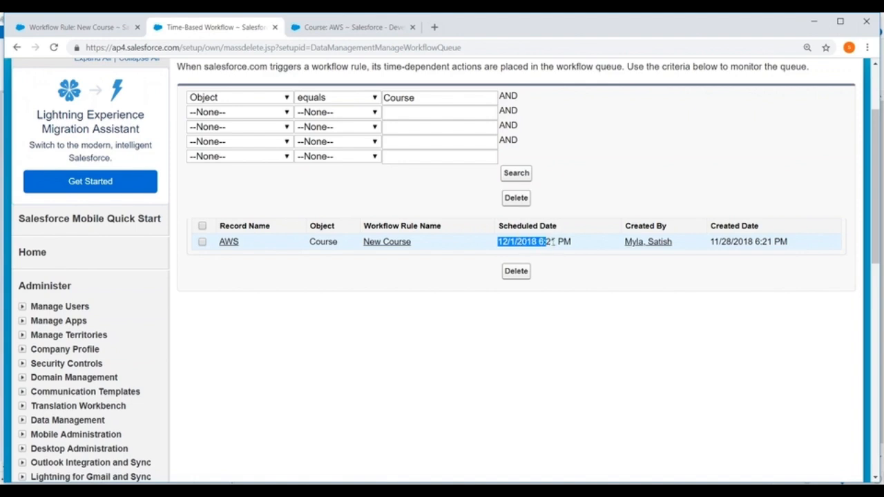
click(628, 294)
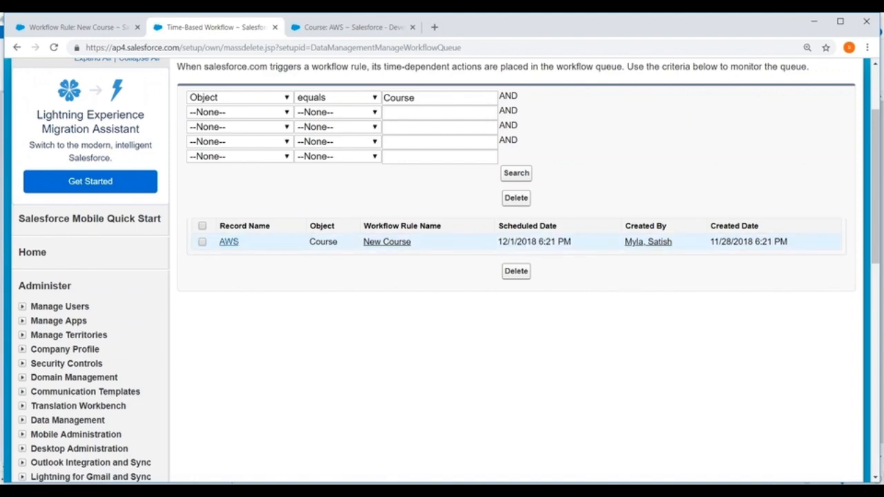
drag(214, 242, 813, 246)
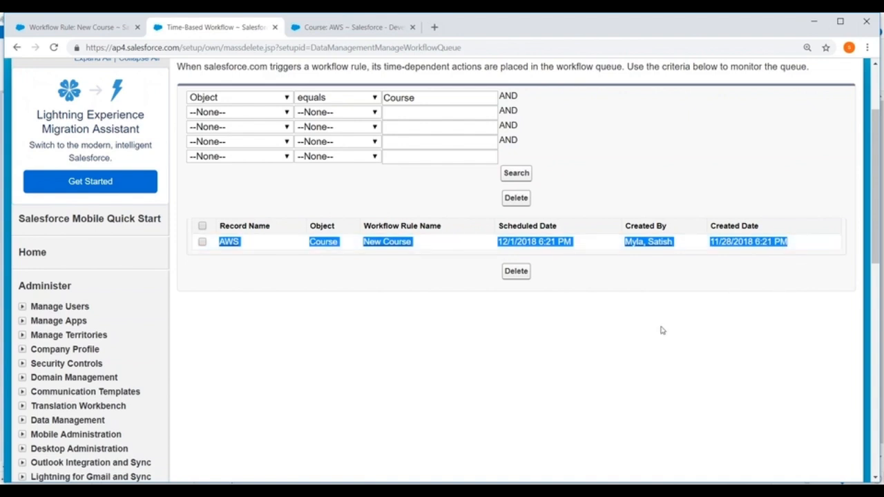
click(202, 226)
click(516, 198)
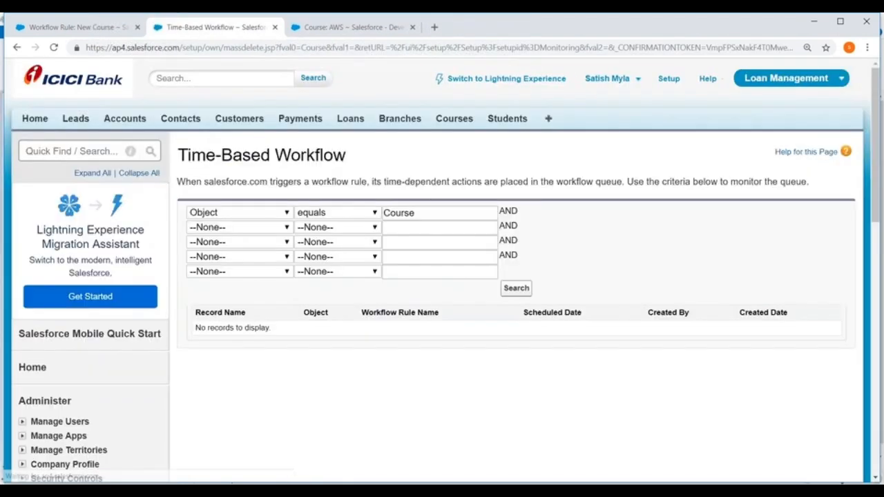
Reopen the Time-Based Workflow monitoring page with blank search criteria and look over the page
scroll(175, 262, down, 10)
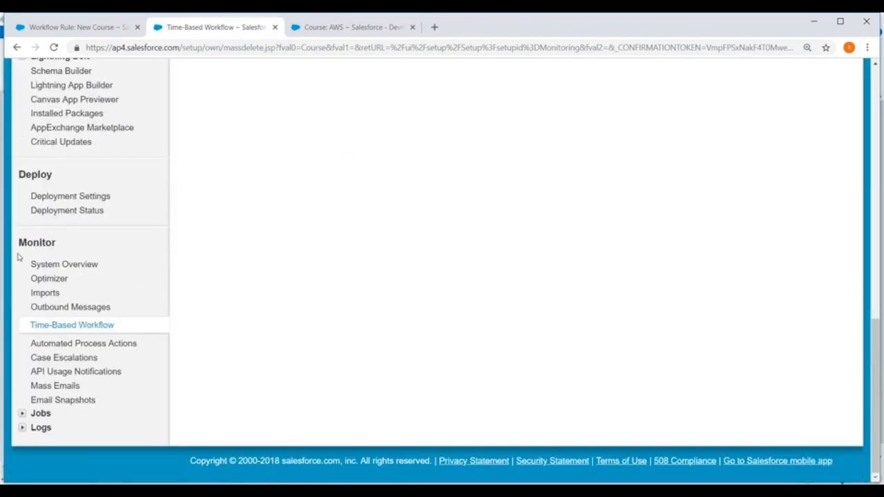
click(56, 325)
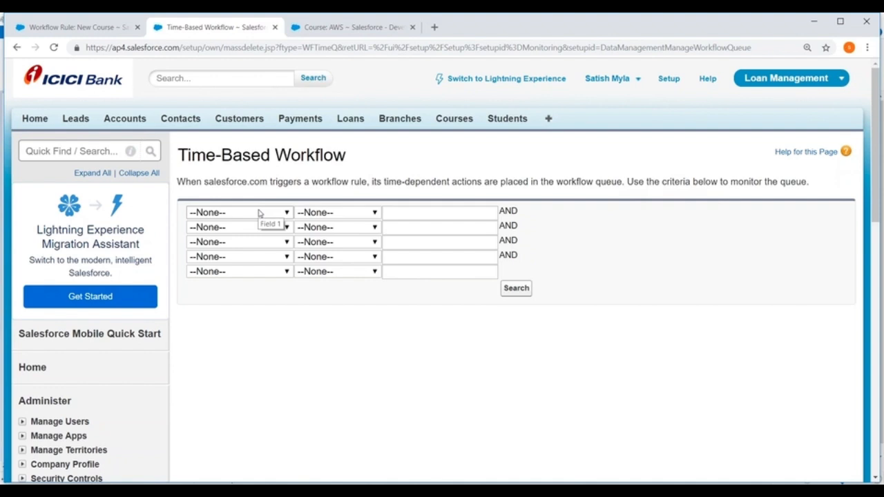
scroll(259, 213, down, 10)
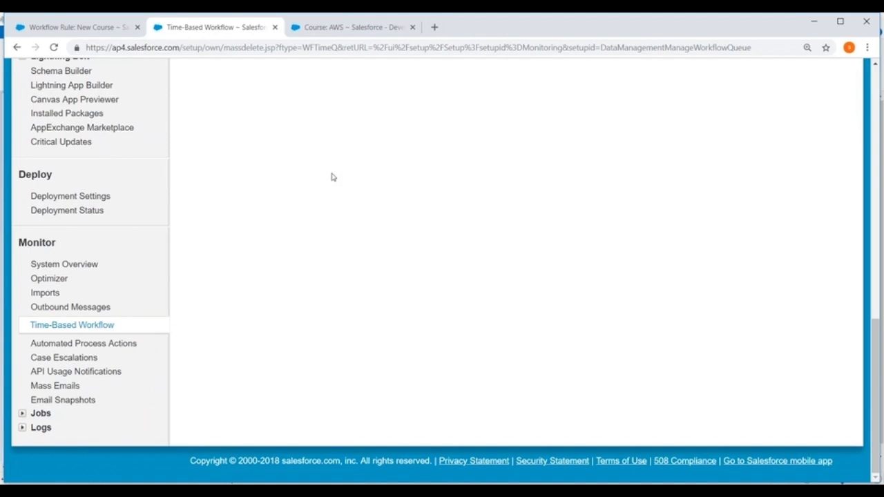
Switch to Paint and start a new blank picture, discarding the unsaved changes
click(650, 490)
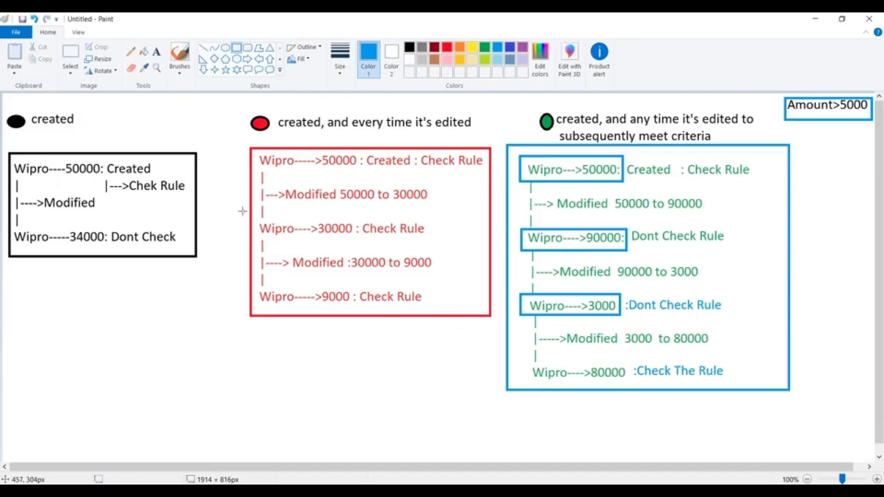
click(16, 35)
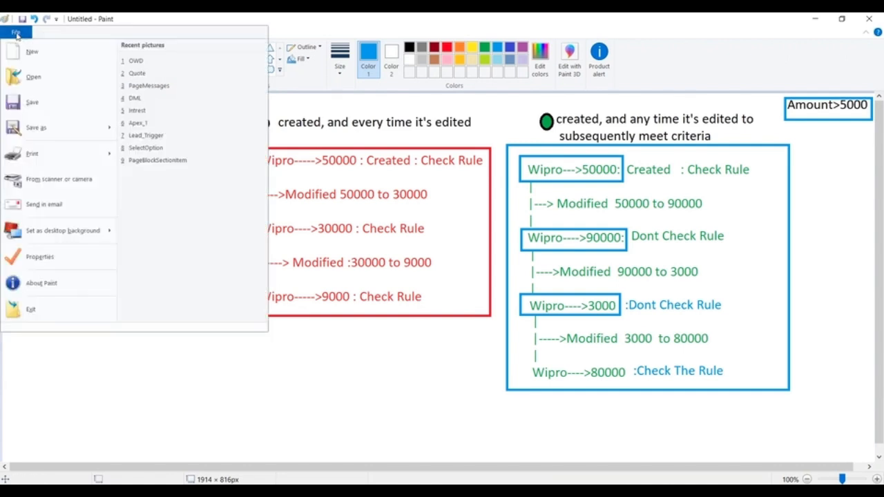
click(24, 51)
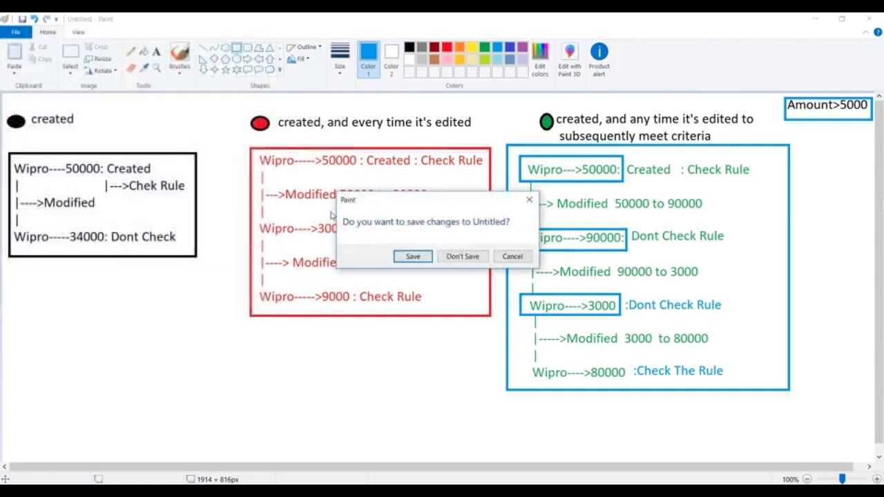
click(464, 259)
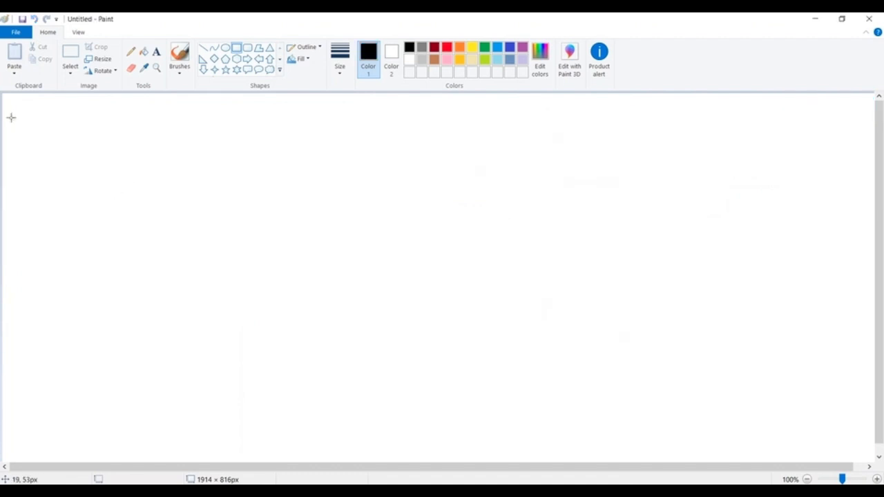
Draw a person figure near the canvas's upper left: a circle about 44 × 46 px with a rounded rectangle body beneath it
click(156, 51)
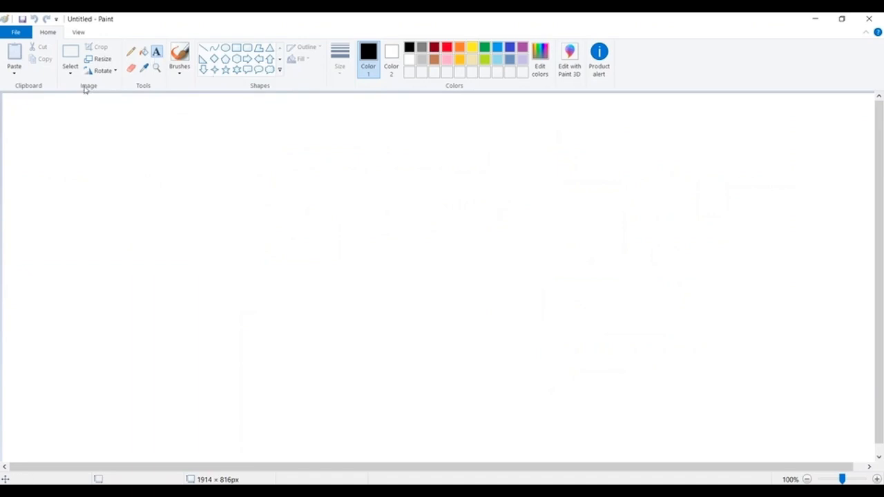
click(225, 48)
drag(95, 107, 113, 129)
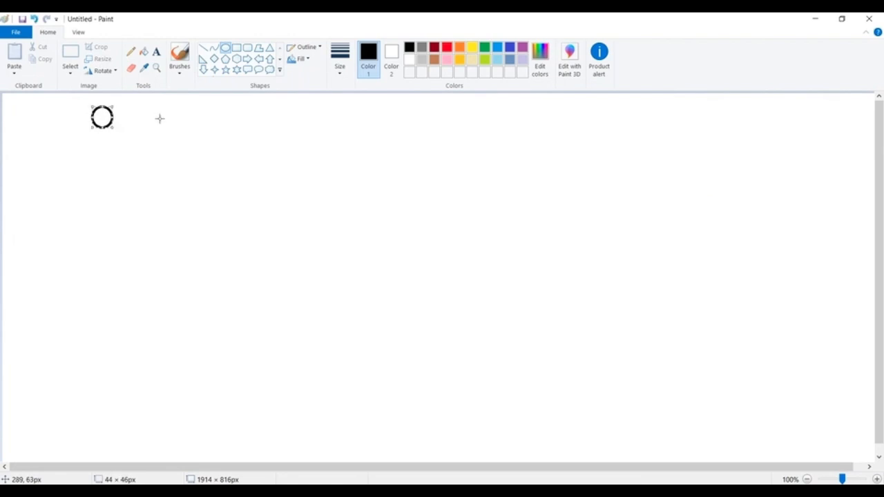
click(246, 48)
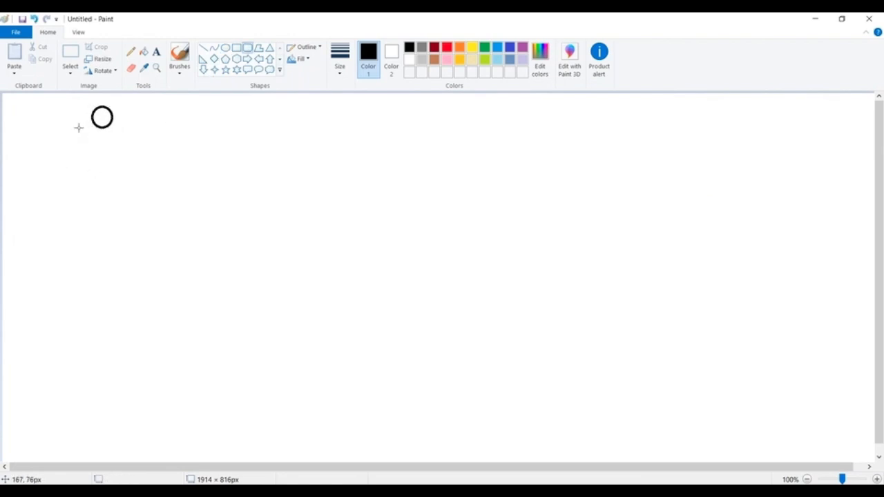
drag(78, 128, 126, 169)
Copy the person figure and place three duplicates in a row to the right of the original
click(71, 54)
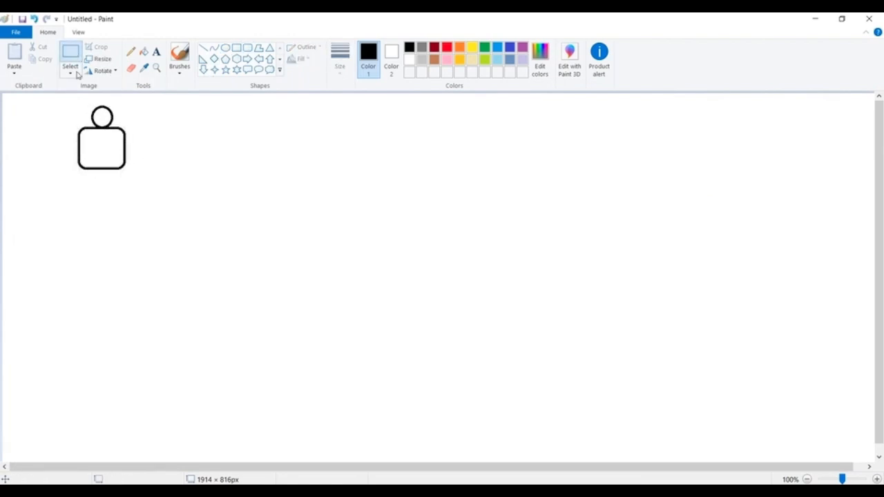
drag(73, 101, 136, 174)
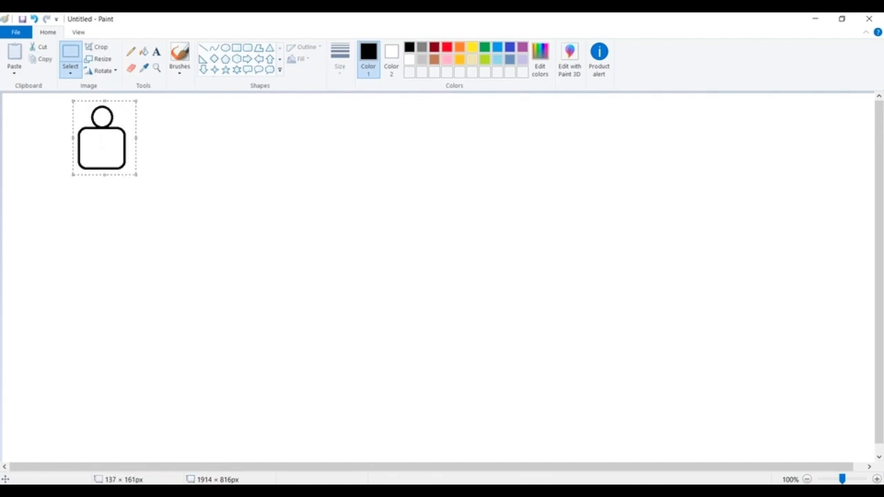
key(ctrl+c)
key(ctrl+v)
drag(16, 134, 207, 140)
key(ctrl+v)
drag(39, 129, 301, 141)
key(ctrl+v)
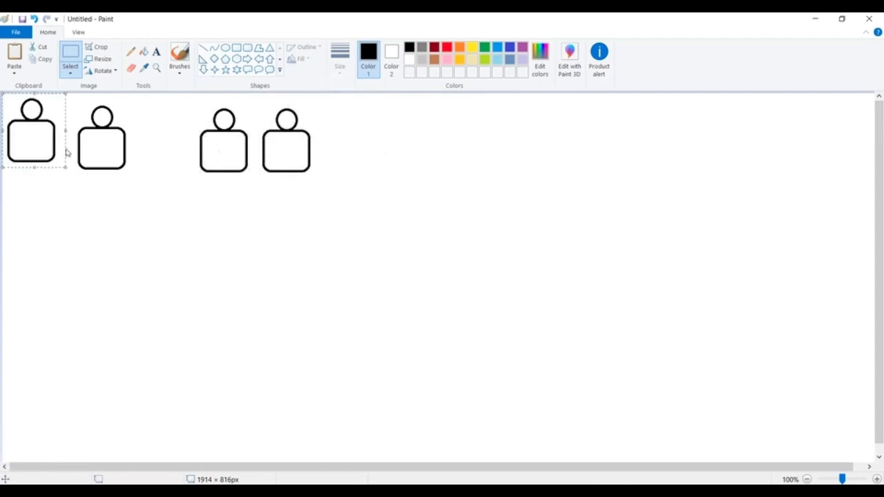
drag(42, 137, 362, 149)
click(450, 139)
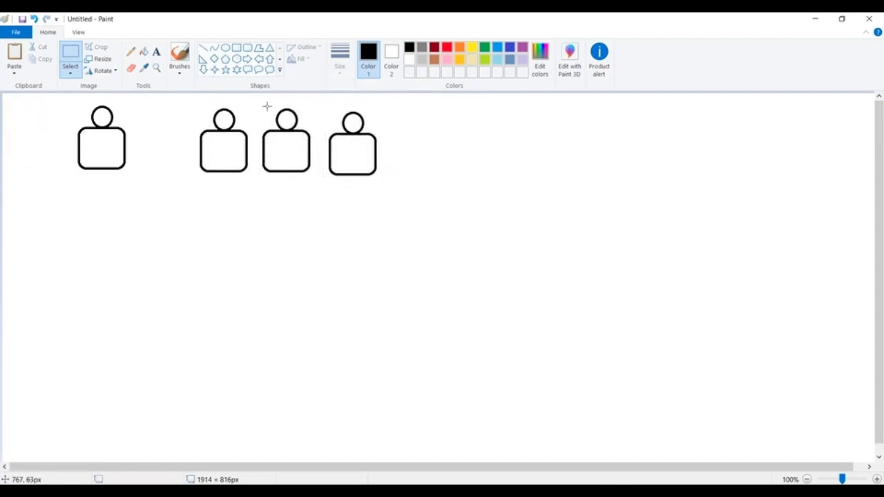
Draw one rectangular frame around the three duplicated figures and another around the original figure
click(236, 48)
mouse_move(198, 100)
mouse_down()
mouse_move(430, 148)
mouse_move(398, 183)
mouse_up()
mouse_move(62, 96)
mouse_down()
mouse_move(154, 132)
mouse_move(152, 181)
mouse_up()
Label the body of the single framed figure with a person's first name
click(156, 51)
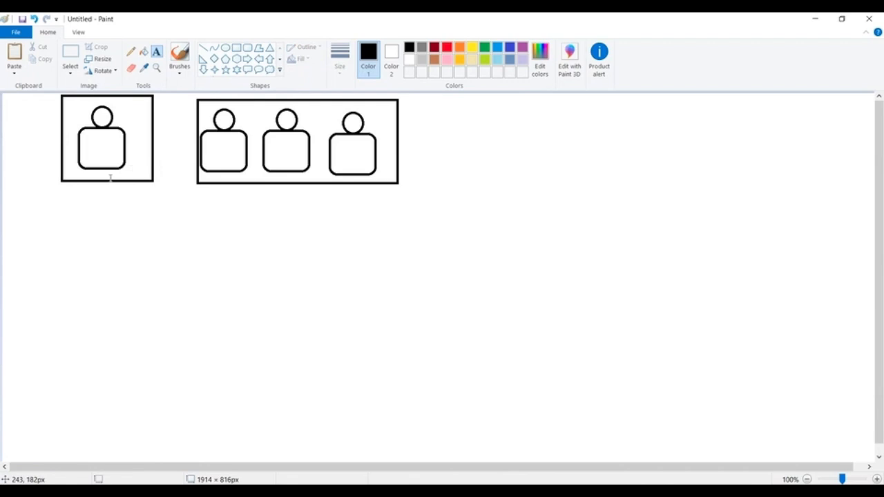
click(87, 185)
text(S)
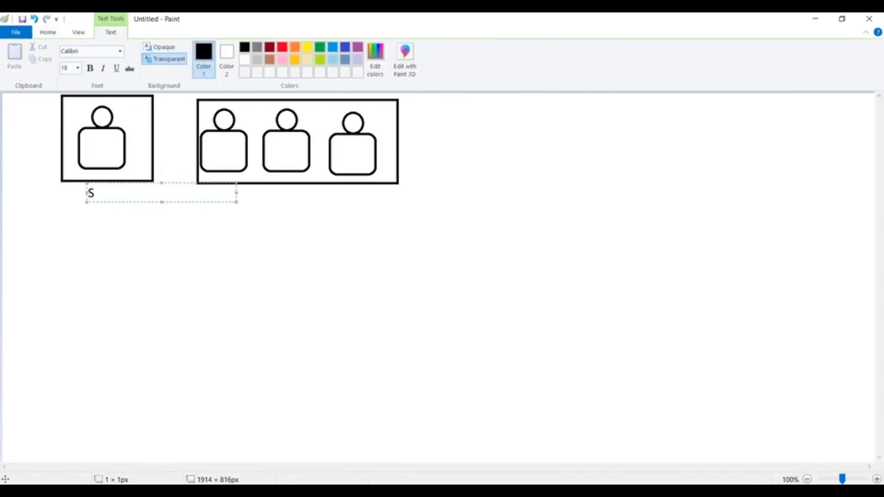
key(BackSpace)
click(87, 147)
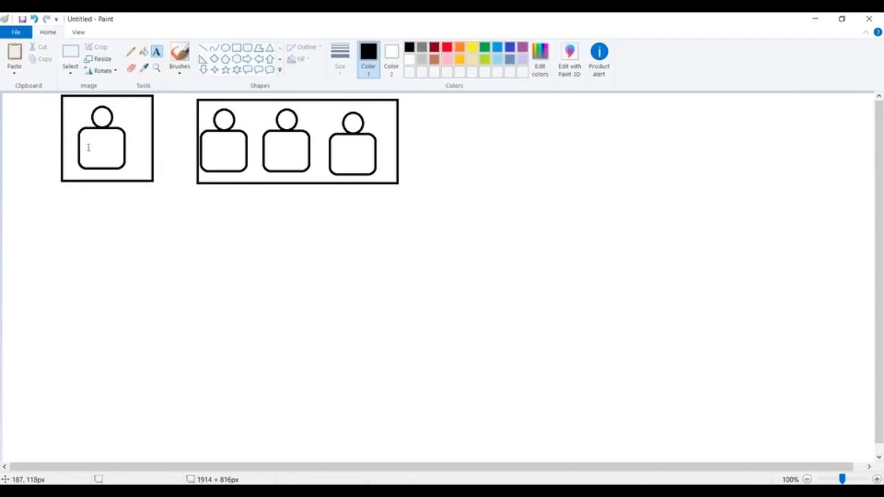
click(88, 148)
text(Sa)
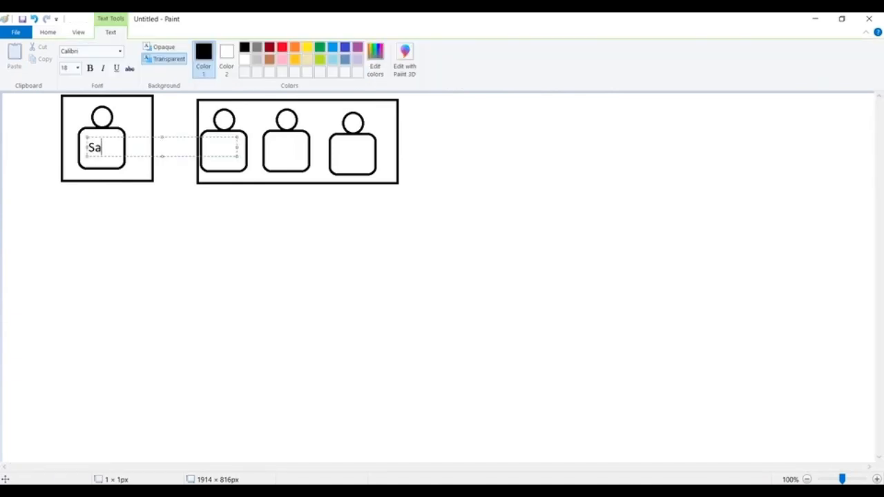
text(m)
click(267, 226)
Label the bodies of the first two figures in the group frame with different first names
click(205, 147)
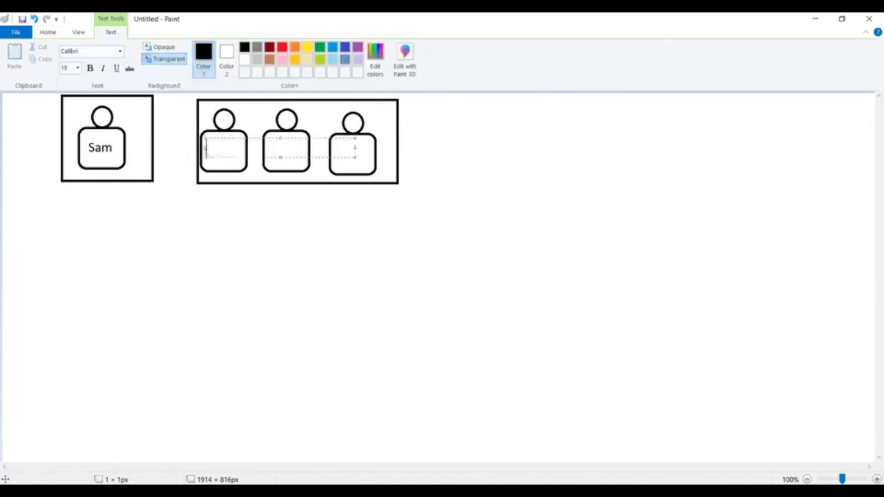
text(Ram)
click(324, 232)
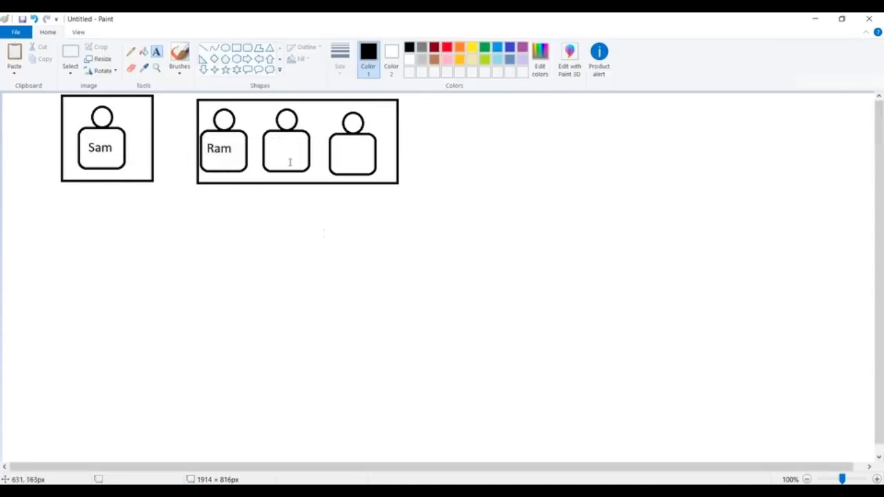
click(266, 140)
text(Kir)
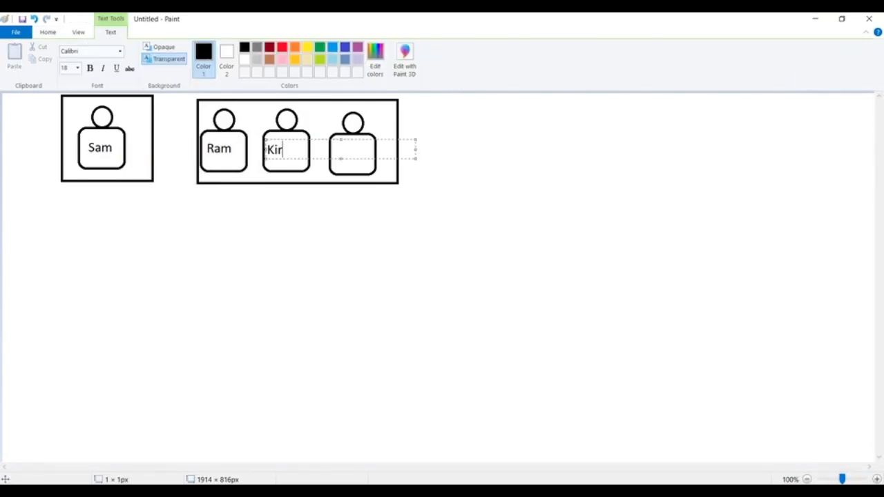
text(an)
click(349, 207)
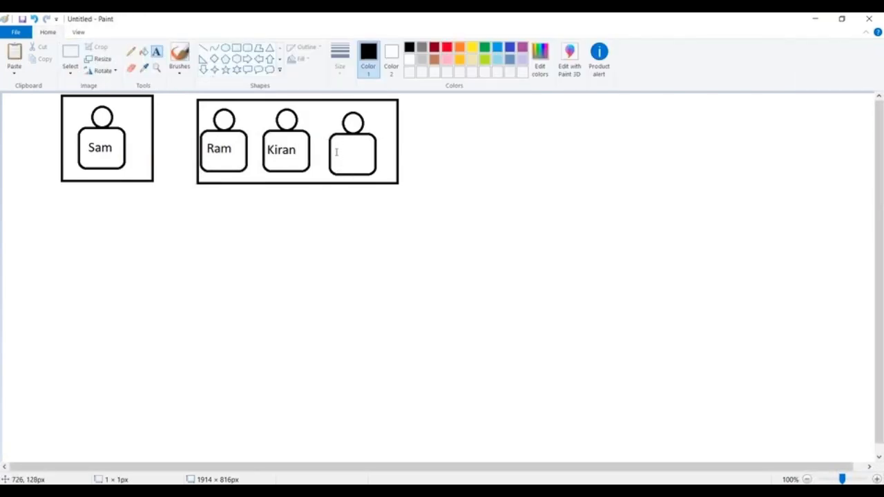
Label the body of the third figure in the group frame with another person's first name
click(336, 143)
text(Prasad)
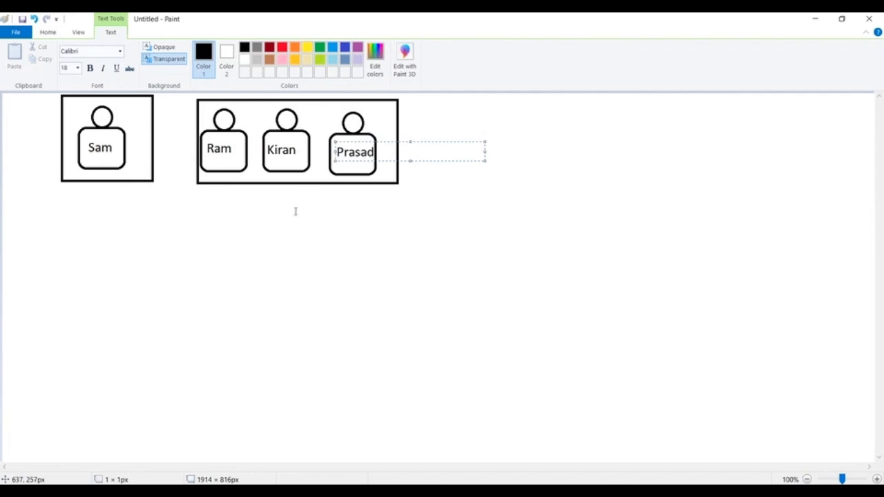
click(295, 212)
Caption the single-figure frame "Manager" and the three-figure frame "Clerk" beneath their lower edges
click(85, 192)
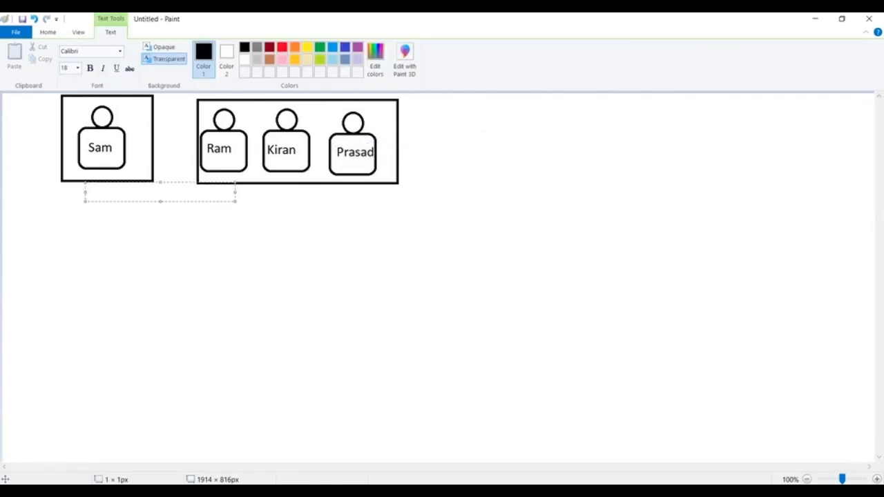
text(an)
text(ager)
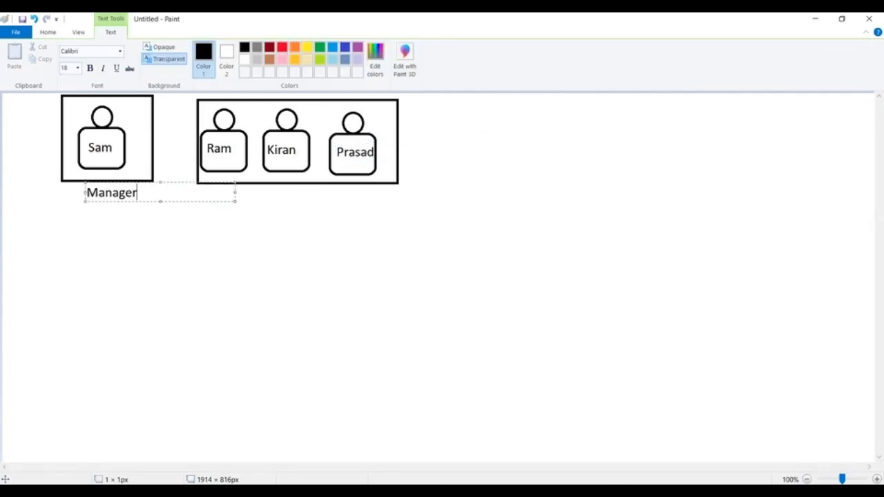
click(246, 201)
click(268, 199)
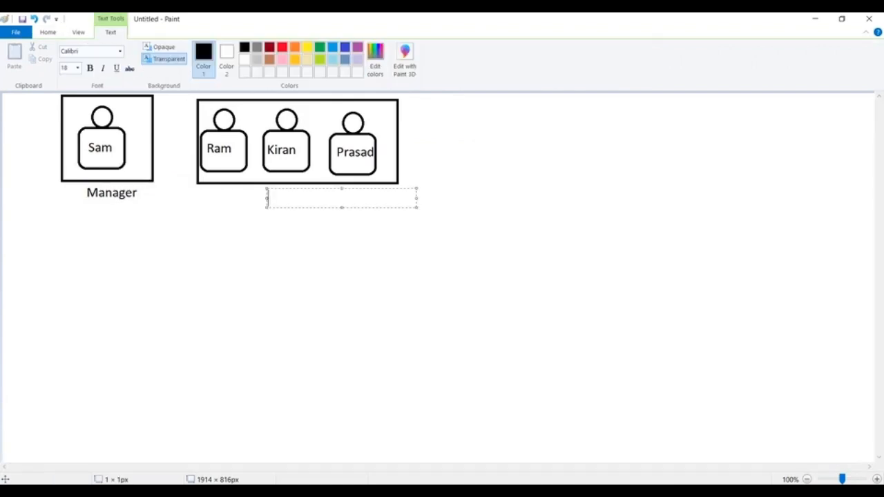
text(Clerk)
click(212, 275)
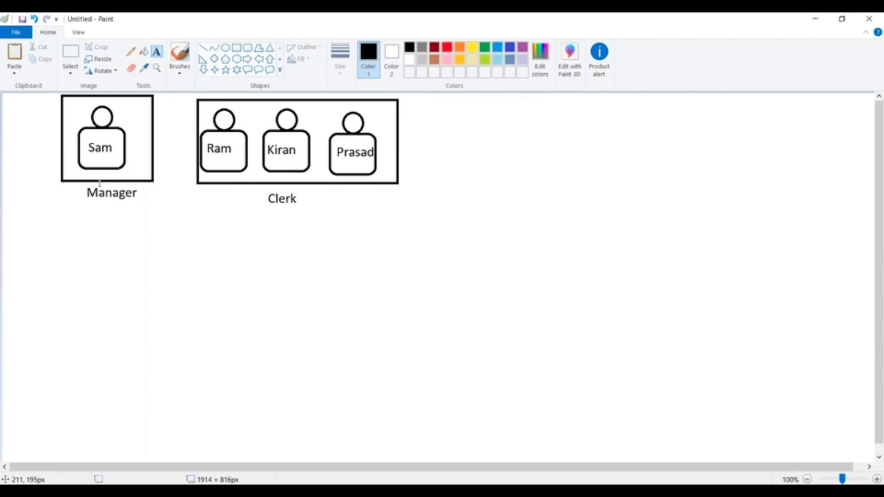
Write the text "Workflow : City =Hyd" below the Manager caption, near the canvas's left edge
click(78, 233)
click(21, 227)
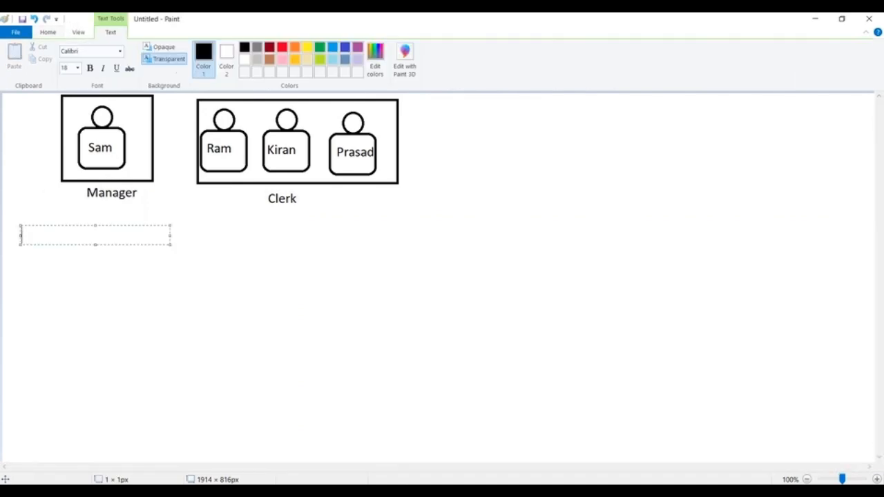
text(Workflow)
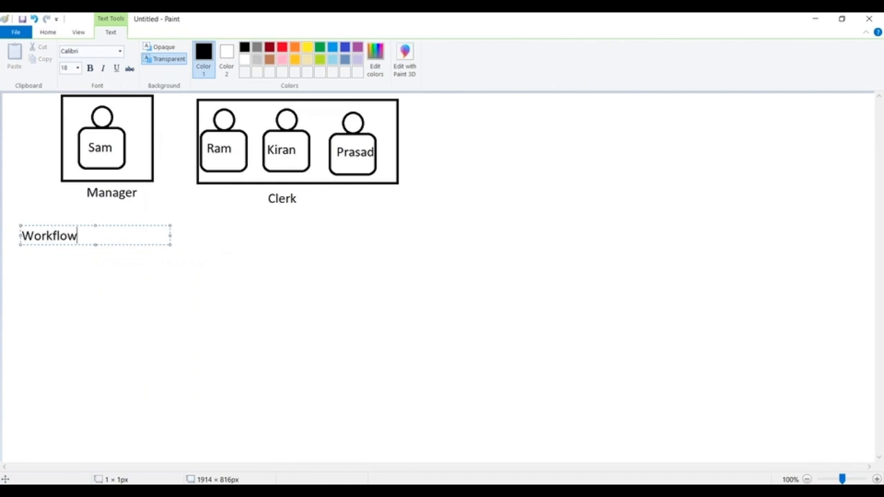
text( : City =Hyd)
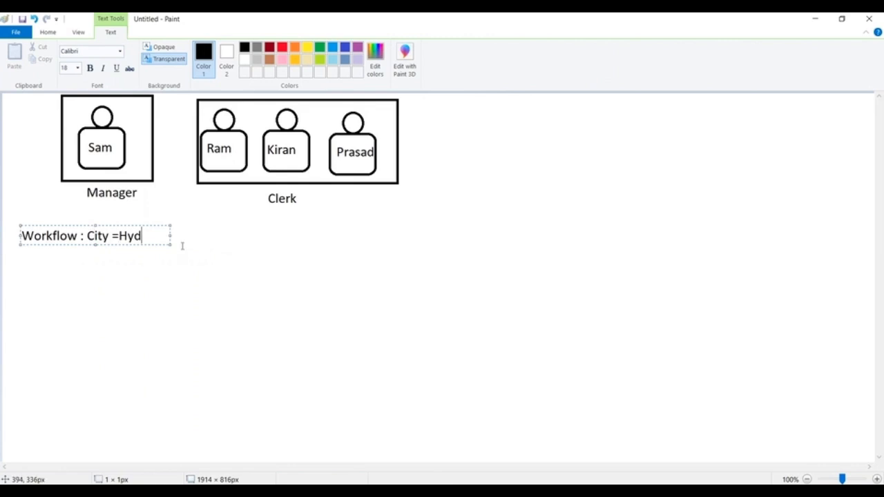
Widen the workflow text box and add a second line reading "Actions : Assign a Task : Book Appointment : Role : Manager"
drag(170, 234, 365, 236)
key(Return)
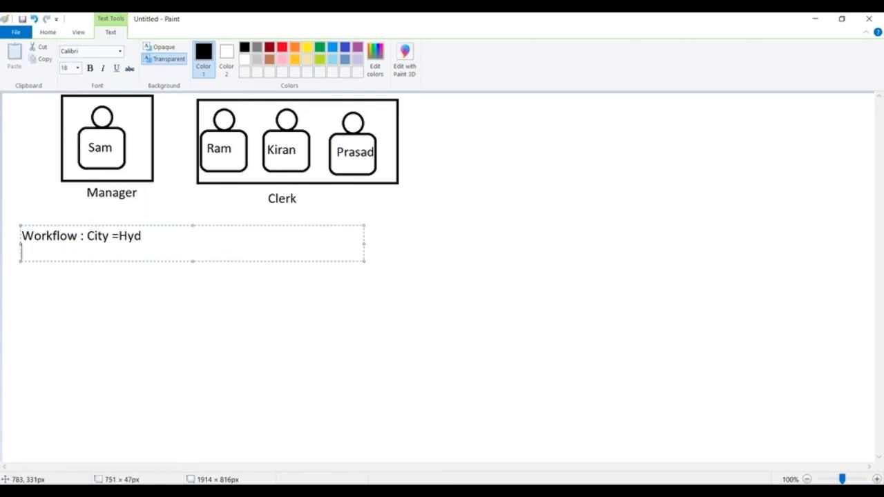
text(Actions    : Assi)
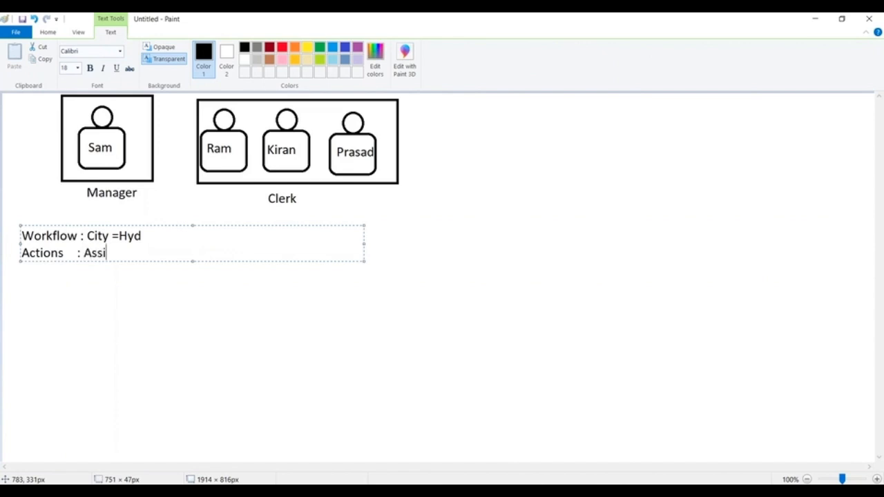
text(gn a Task : Boo)
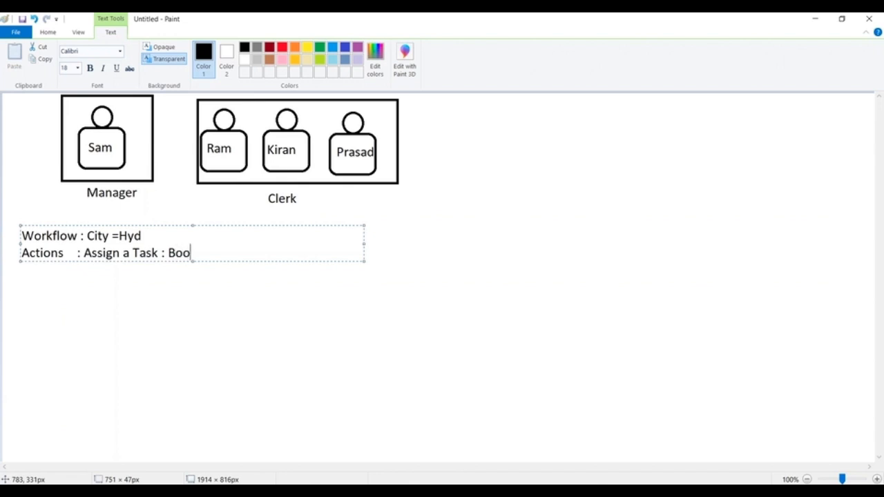
text(k Appointment : )
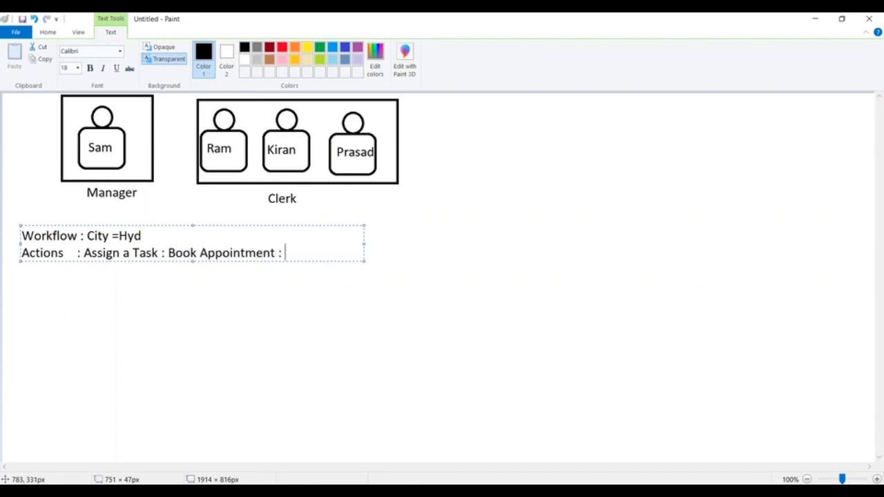
text(Role : Mana)
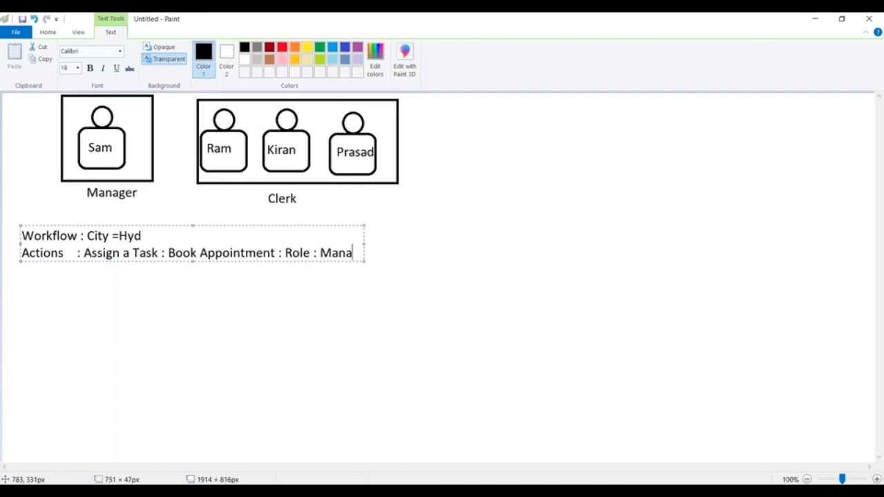
text(ger)
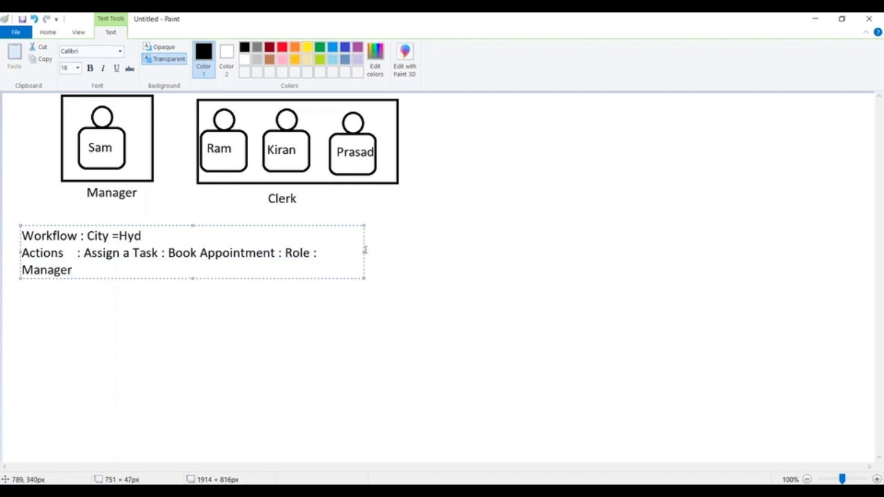
drag(363, 251, 468, 260)
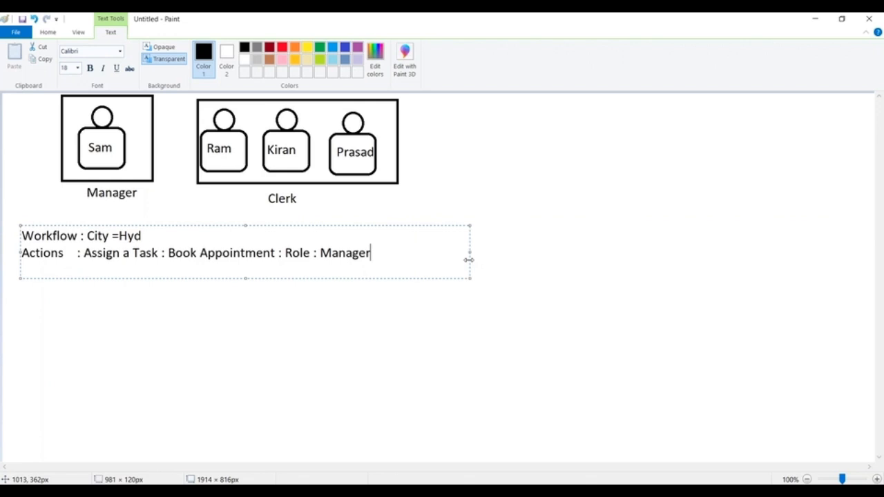
click(35, 308)
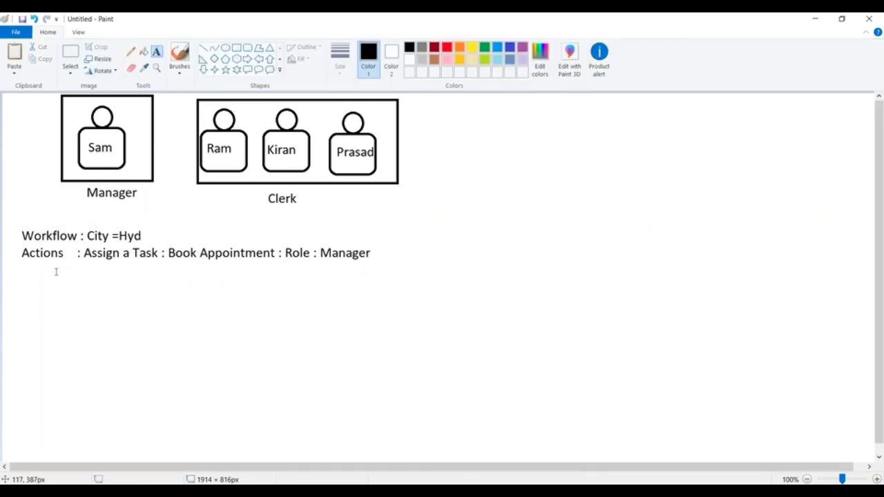
Write the example record "Wipro----> Hyd" below the Actions line
click(49, 276)
text(Wipro)
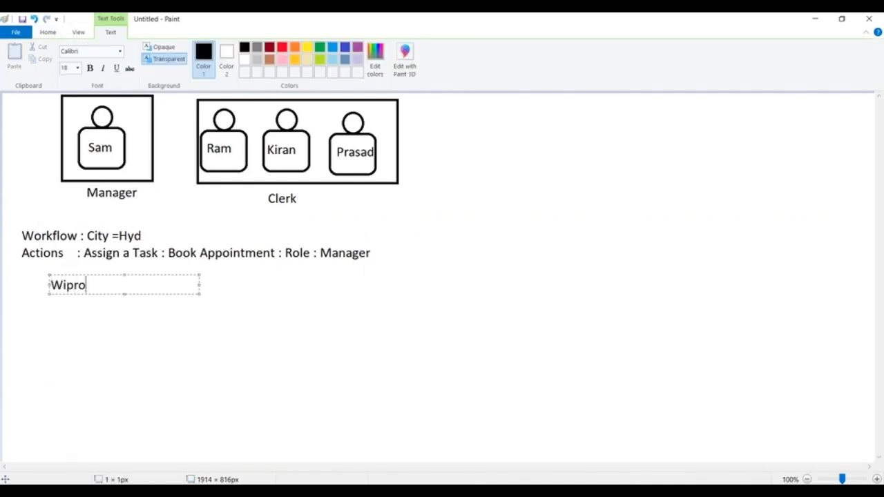
text(----> Huy)
key(BackSpace)
key(BackSpace)
text(u)
key(BackSpace)
text(yd)
click(336, 327)
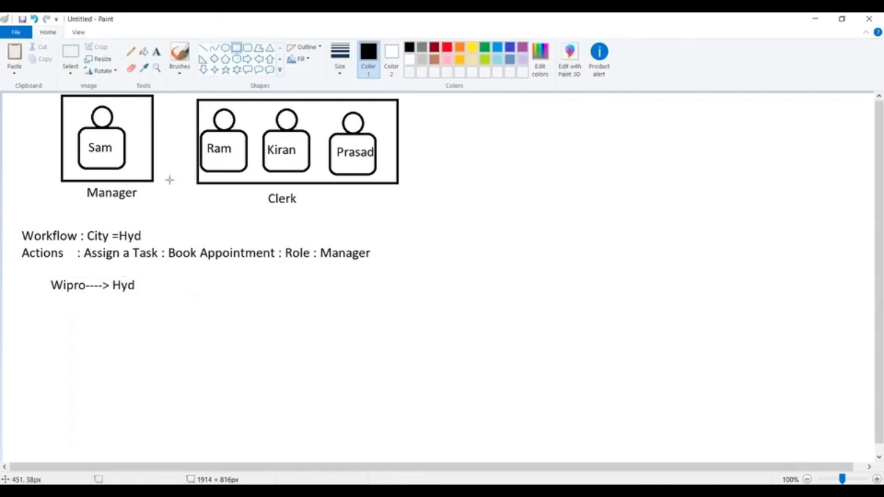
Frame the Wipro text with a rectangle and draw a short horizontal line extending from its right side
drag(29, 275, 155, 305)
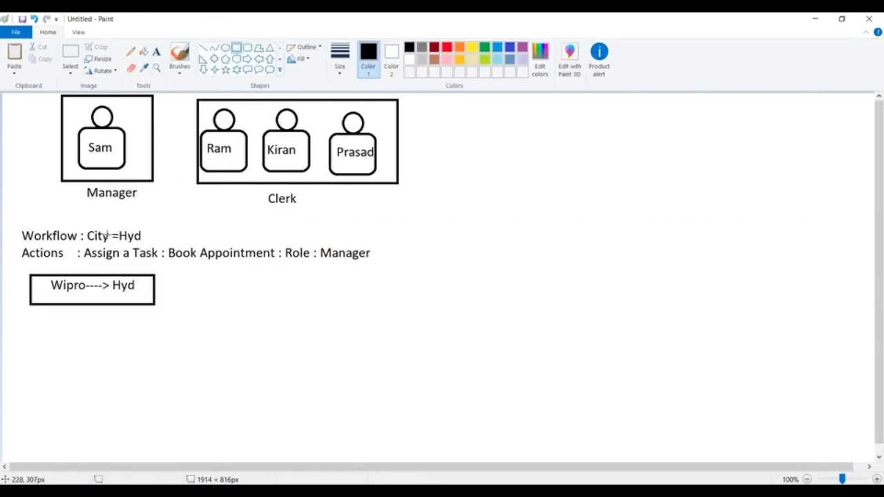
click(203, 48)
drag(157, 285, 204, 285)
Write "Book Appointment" at the right end of the line leading from the Wipro box
click(156, 51)
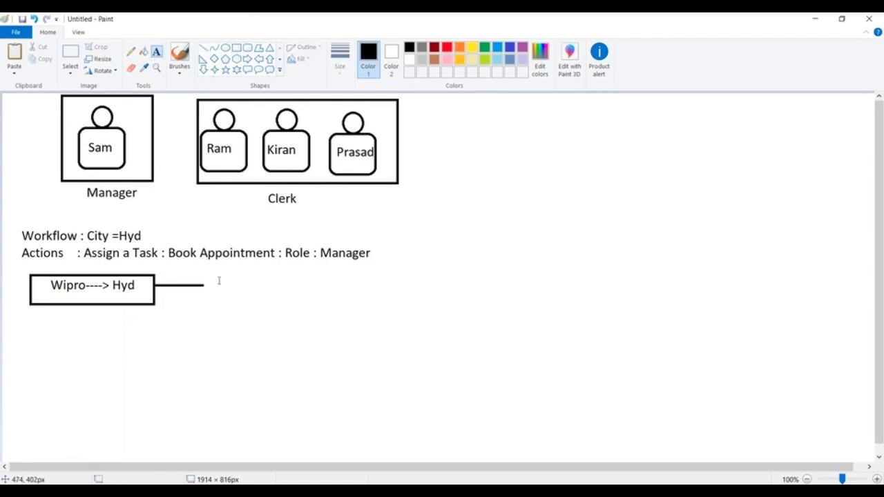
click(211, 279)
text(Book)
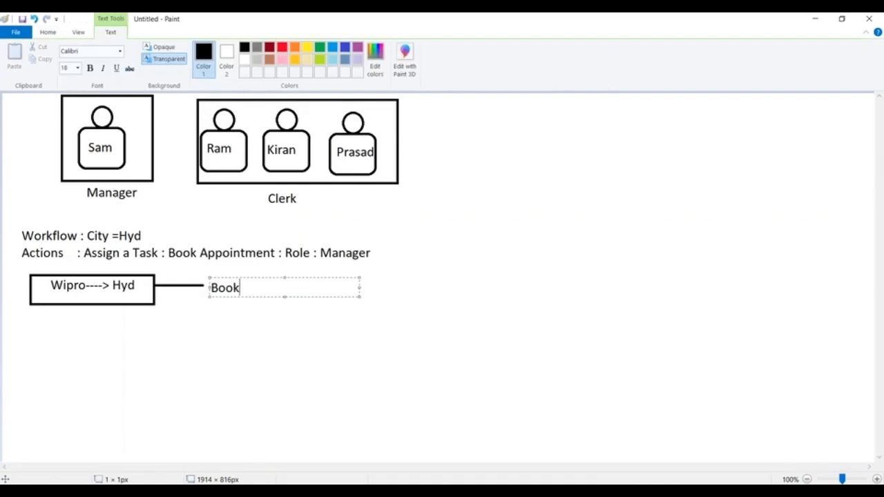
text( Appoint)
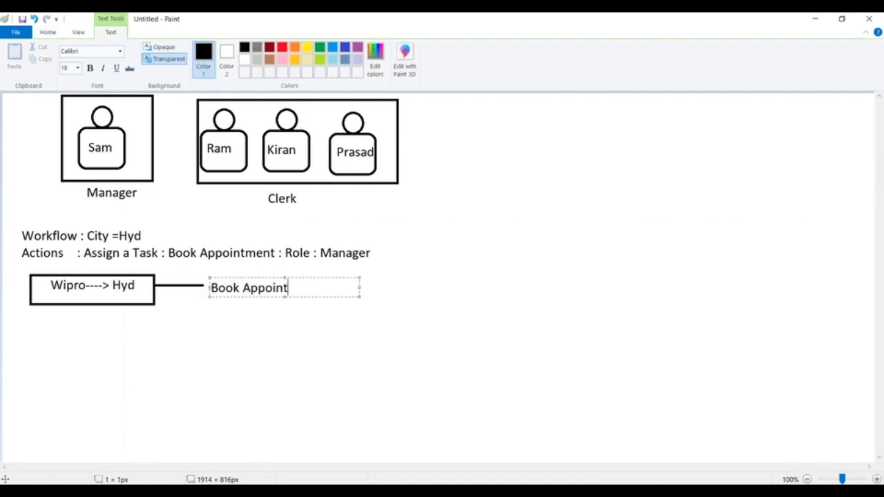
text(ement)
key(BackSpace)
key(BackSpace)
key(BackSpace)
key(BackSpace)
text(ment)
click(375, 269)
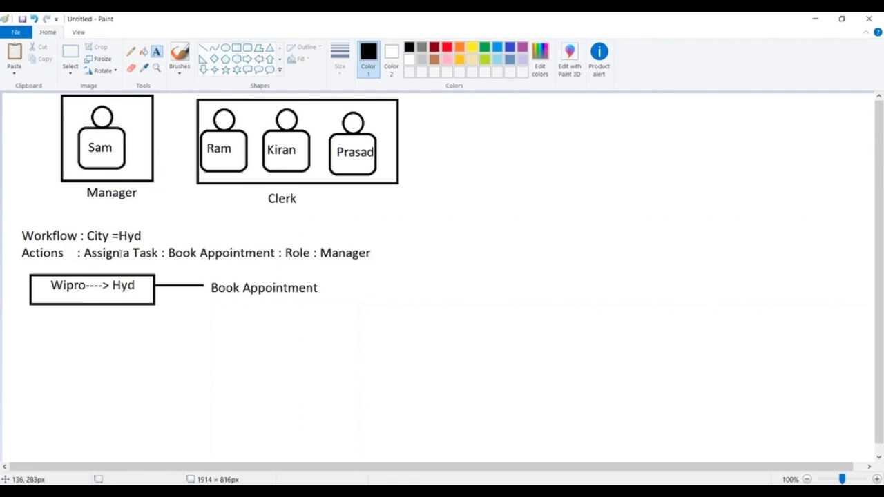
Add a colon and the manager's first name after the "Book Appointment" text beside the Wipro box
click(325, 286)
text(:Sam)
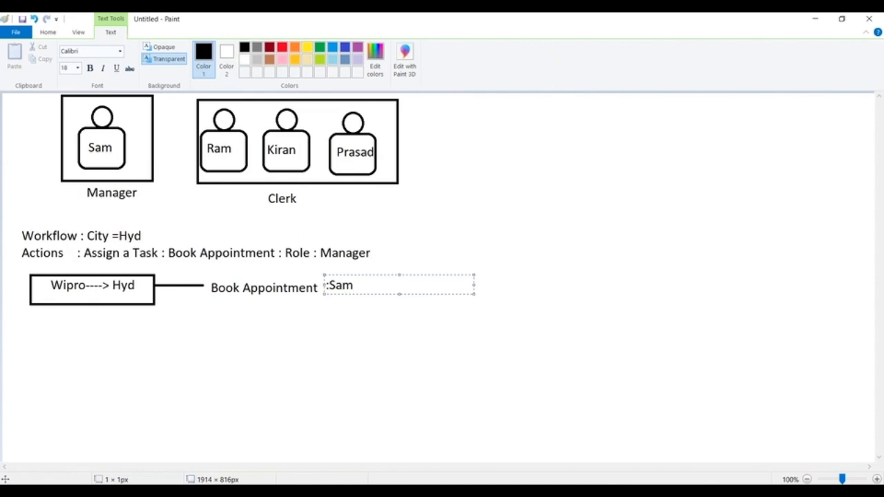
click(512, 136)
Write a second rule, "Workflow : City =Ban", to the right of the Clerk group frame
click(462, 114)
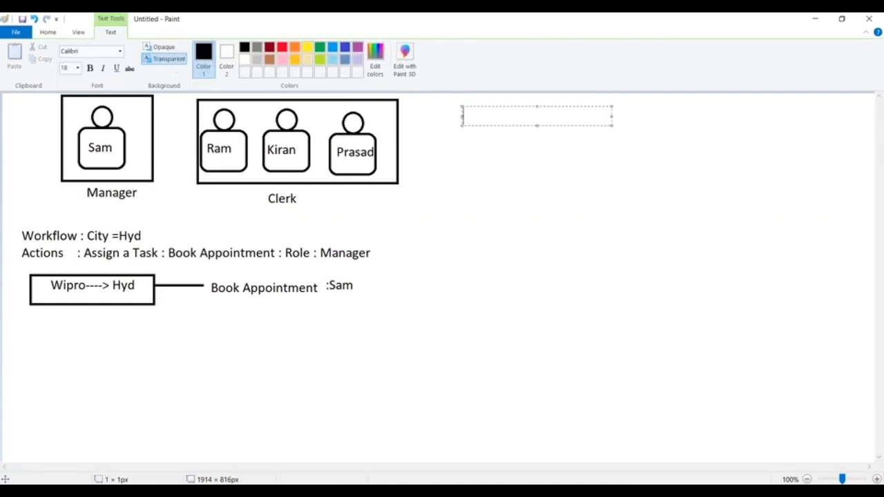
text(Wofk)
key(BackSpace)
key(BackSpace)
text(rkflow : )
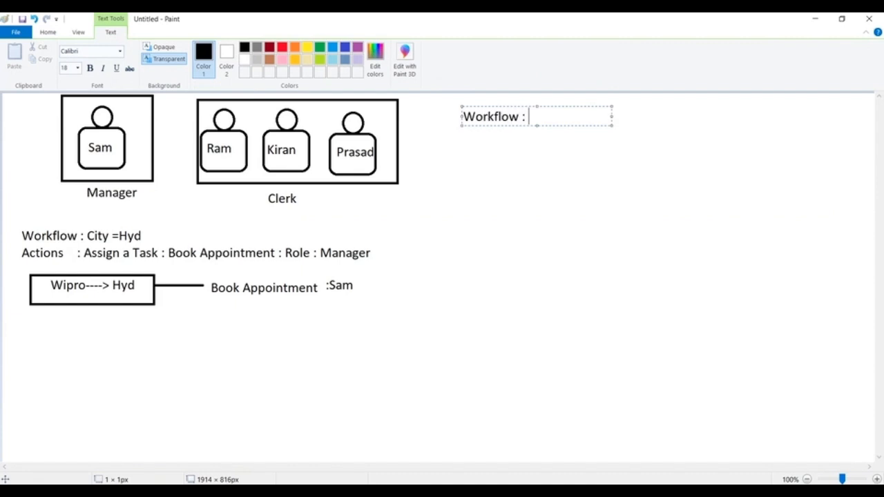
text(City =Ba)
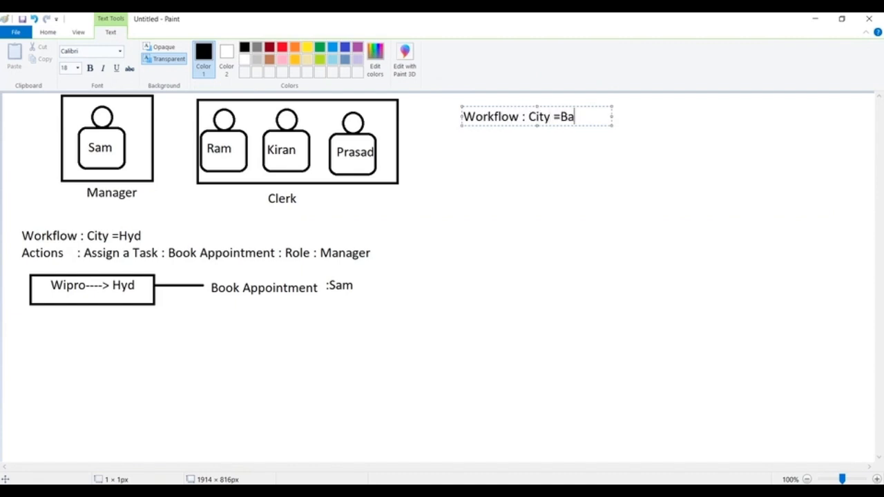
text(n)
Start a second line in the City =Ban text reading "Actions : Assign a Task :", widening the text box to fit
key(Return)
text(Actions)
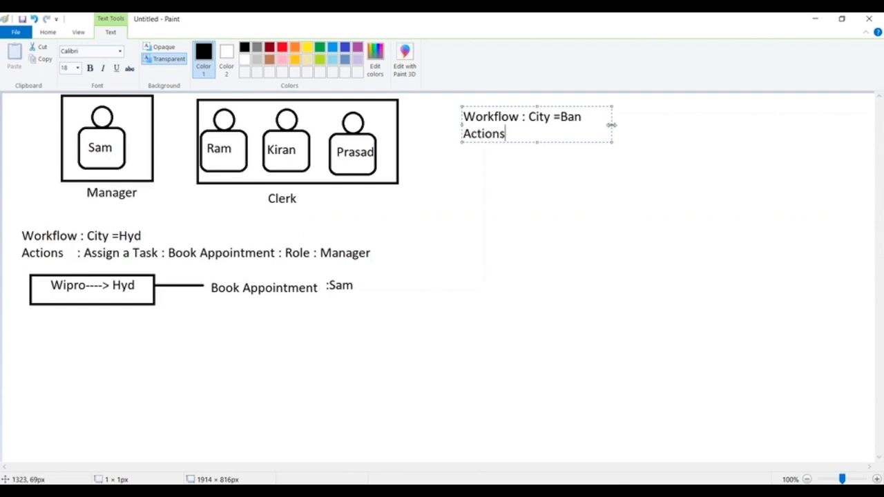
drag(612, 125, 772, 125)
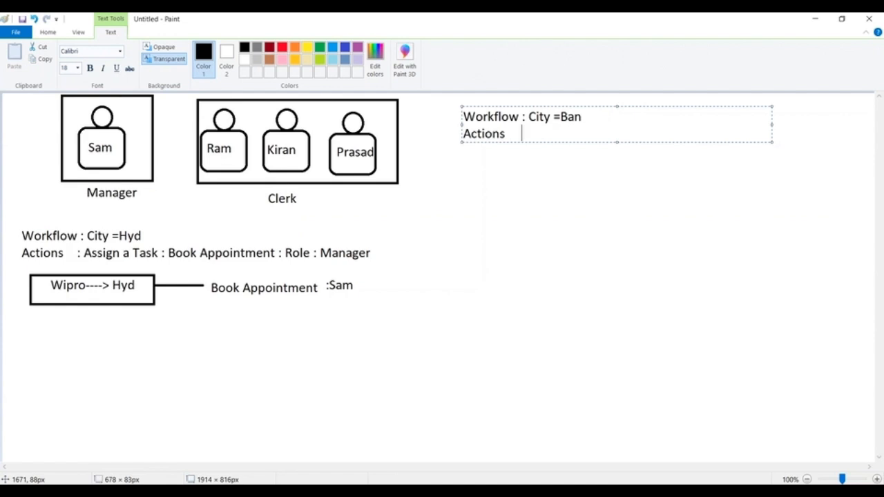
text(L)
key(BackSpace)
text(: Assign the)
key(BackSpace)
key(BackSpace)
key(BackSpace)
key(BackSpace)
text(a)
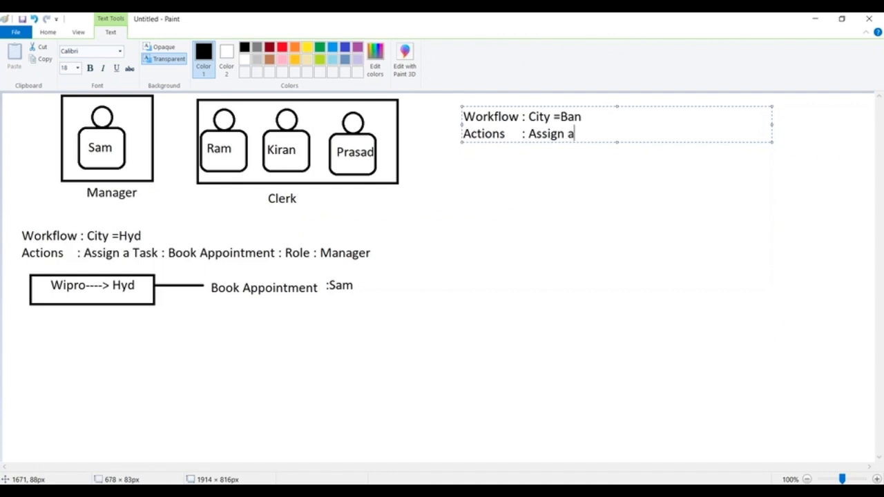
text( Task  :)
Widen the text box further and complete its Actions line with "Book Appointment: Role : Clerrk"
drag(771, 125, 843, 125)
text(B)
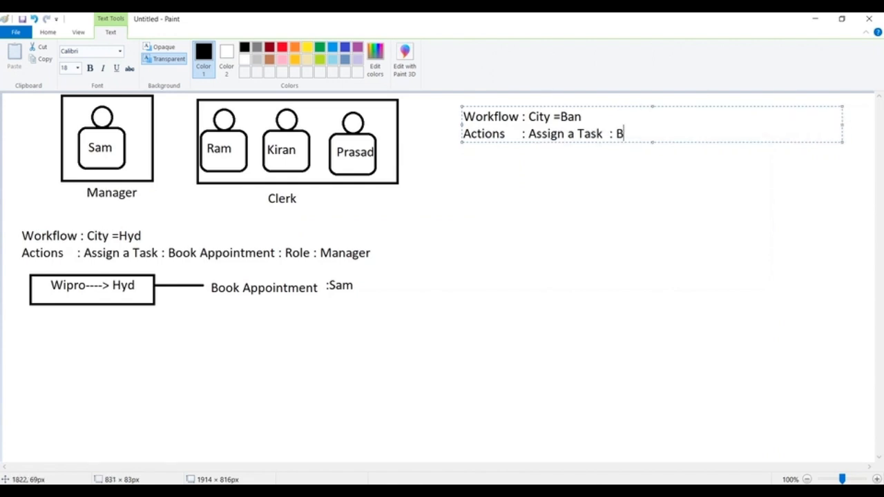
text(ook Appo)
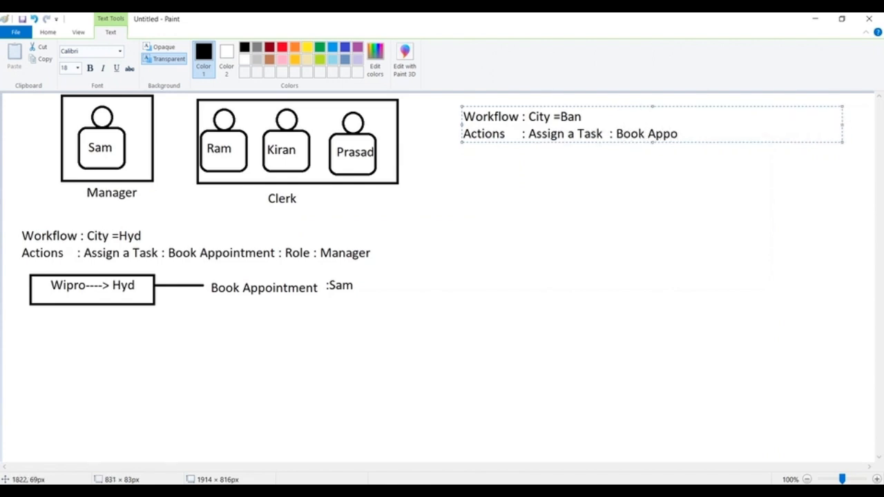
text(intment: Clerk)
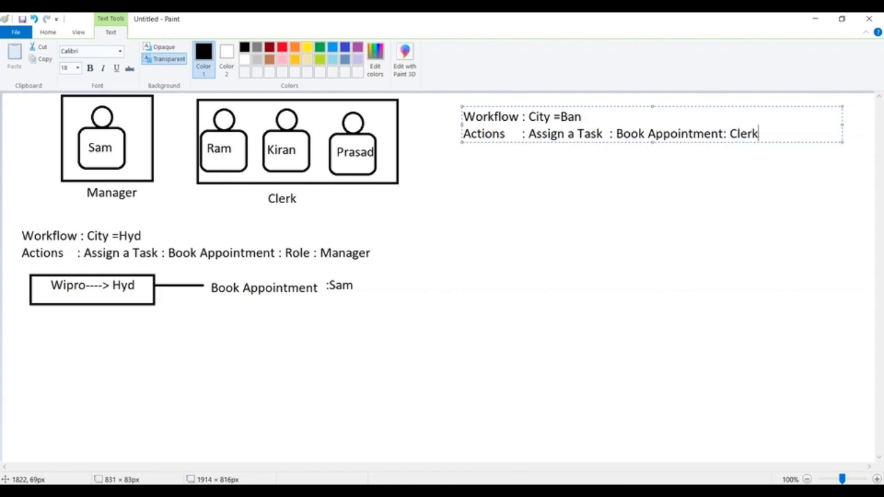
key(BackSpace)
key(BackSpace)
key(BackSpace)
key(BackSpace)
key(BackSpace)
text(Role : Clerrk)
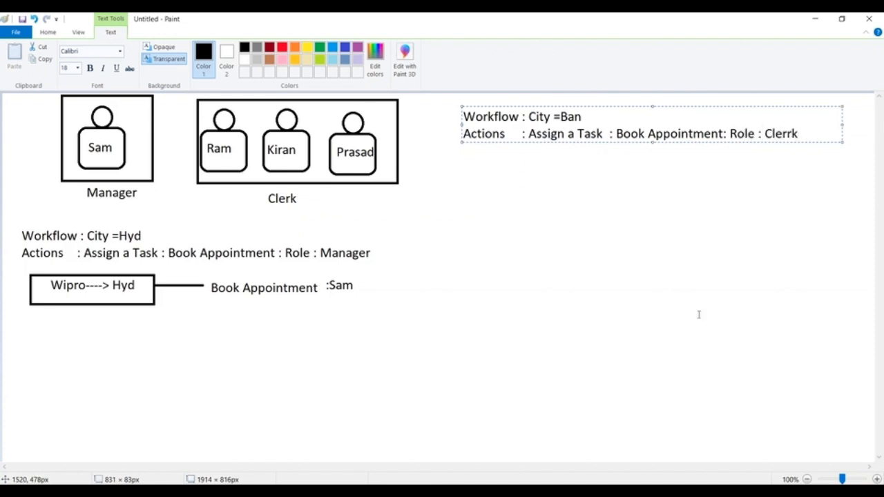
Write the sample record "Wipro------Ban-------" plus the owner's first name below the City =Ban rule, widening the text box to fit
click(464, 195)
text(W)
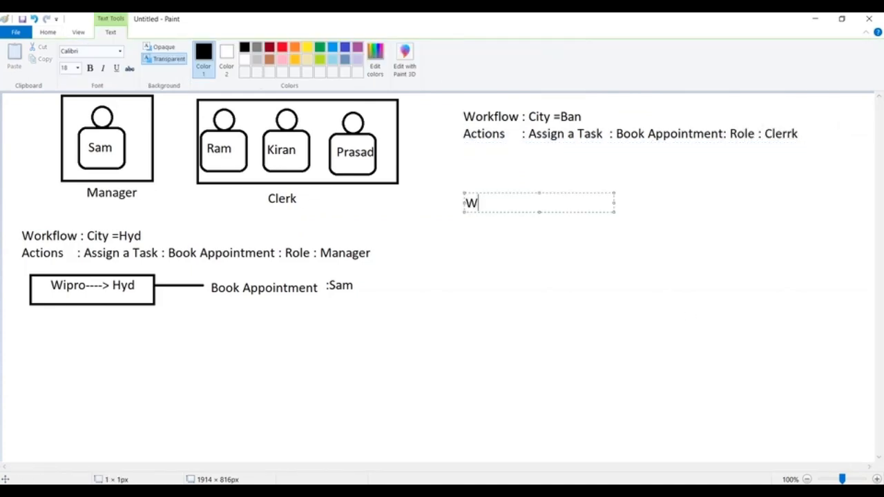
text(ipro------Ban)
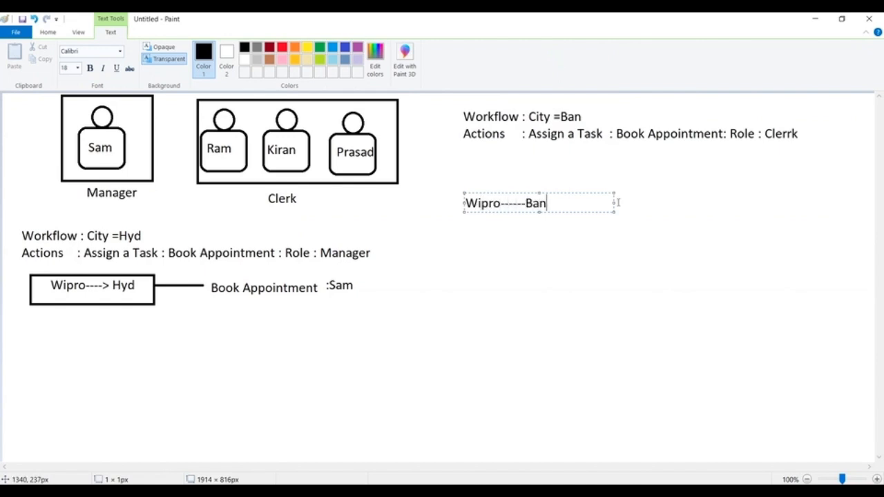
drag(614, 203, 681, 207)
text(-------Faera)
key(BackSpace)
key(BackSpace)
key(BackSpace)
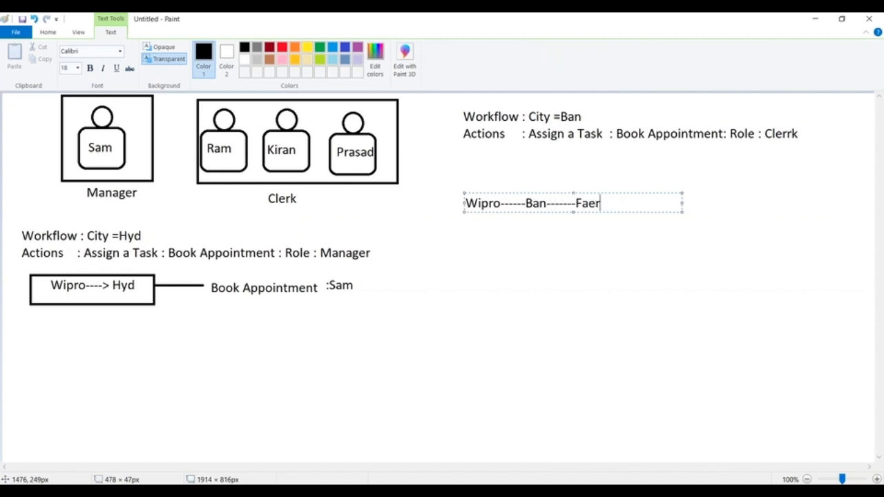
text(raz)
click(468, 173)
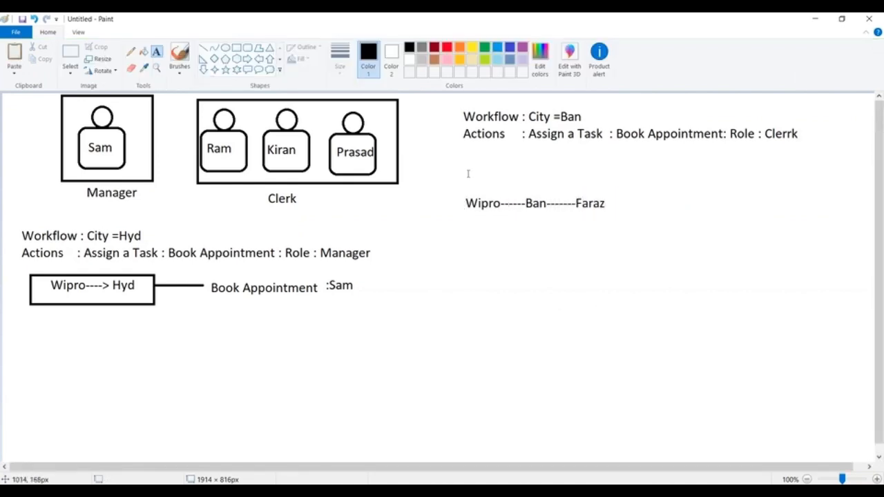
Add the column headings "Name", "City" and "Owner" directly above the Wipro Ban record, widening the text box so they fit on one line
click(466, 178)
text(Name)
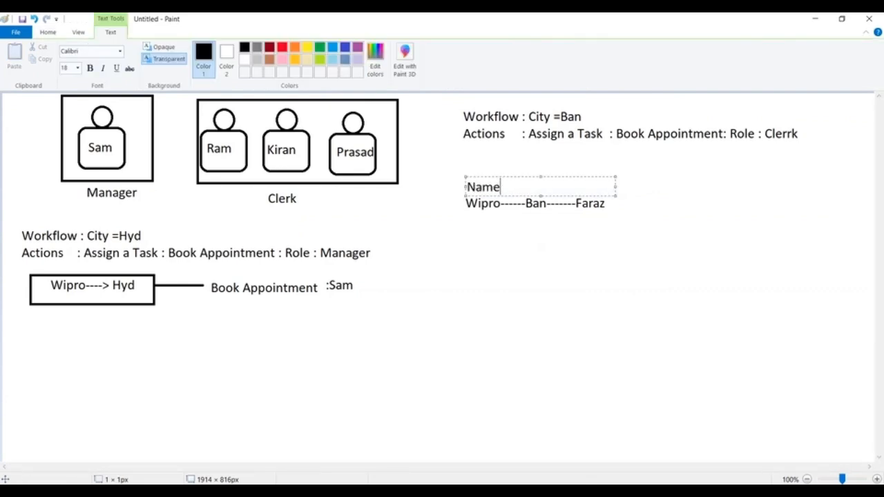
key(Tab)
text(City)
key(Tab)
key(Return)
key(Tab)
text(Owner)
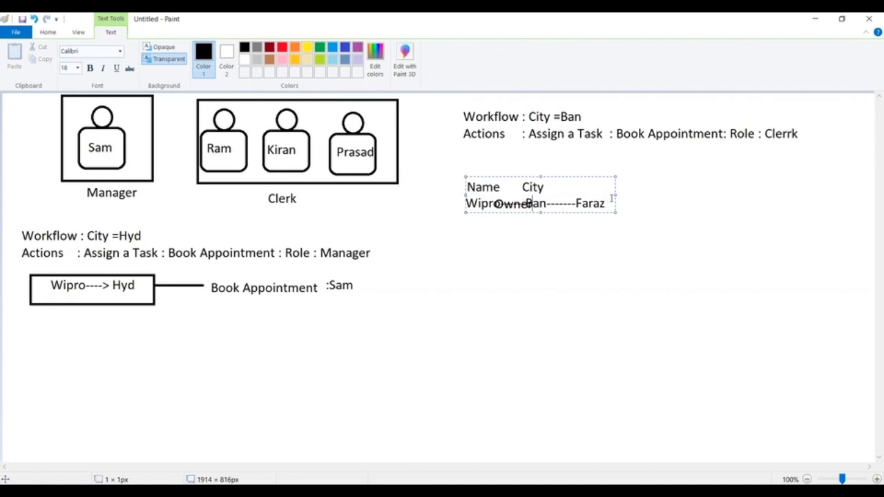
drag(616, 195, 691, 194)
click(533, 221)
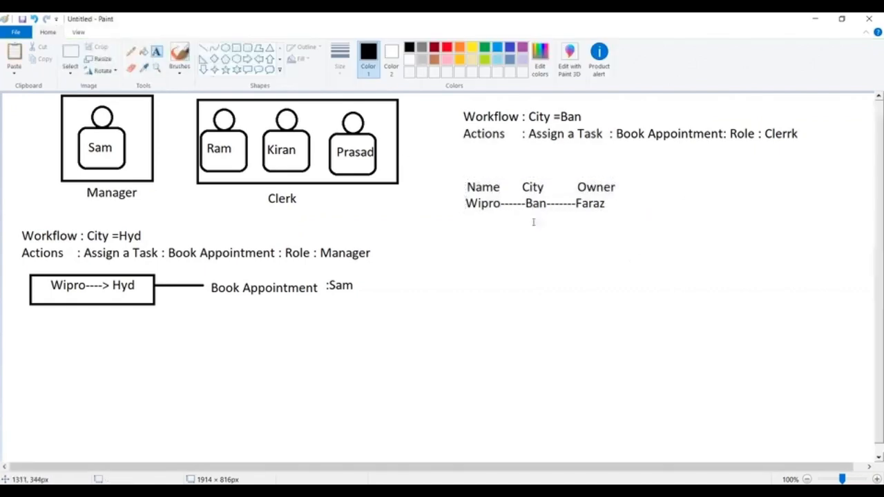
Draw a black rectangle around the Name, City and Owner heading row
click(236, 48)
drag(456, 178, 624, 196)
click(570, 234)
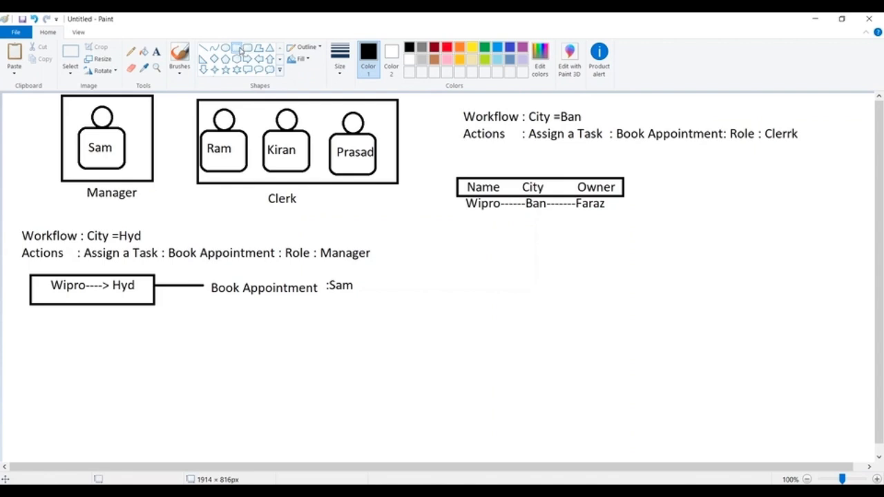
Draw a green rectangle around the headings and the Wipro Ban record, with a green down arrow beneath its lower edge
click(485, 47)
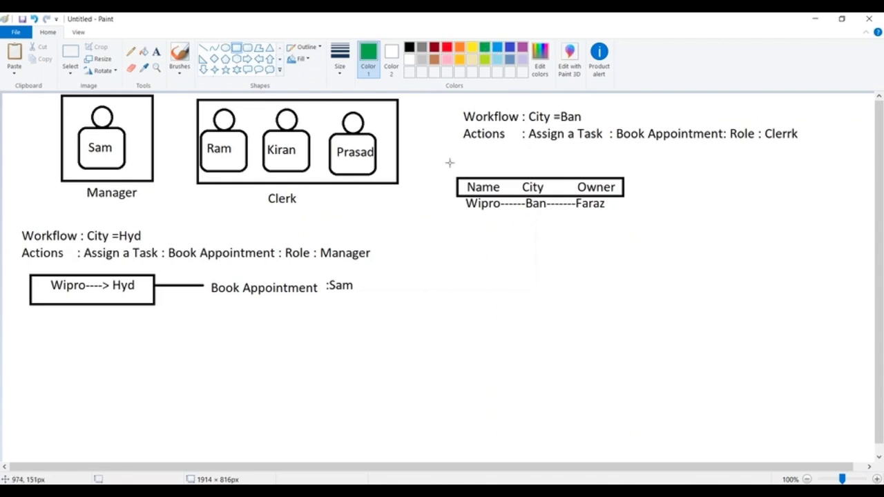
drag(450, 165, 652, 232)
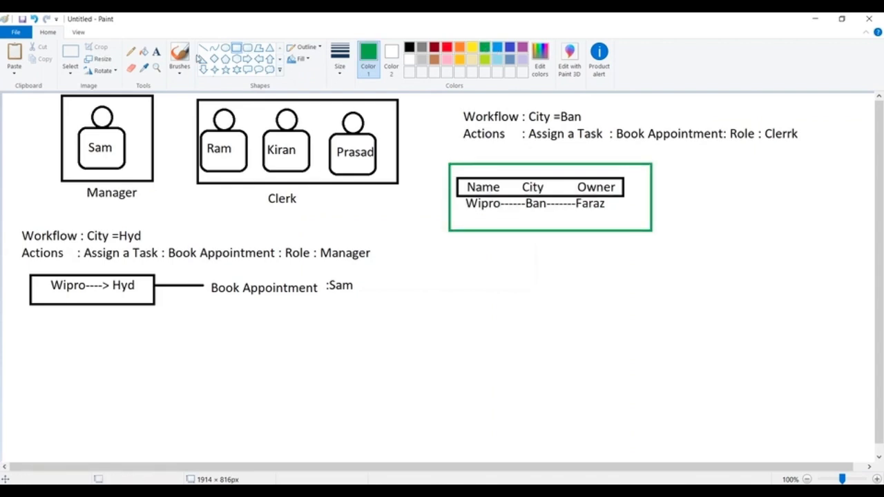
drag(464, 232, 503, 267)
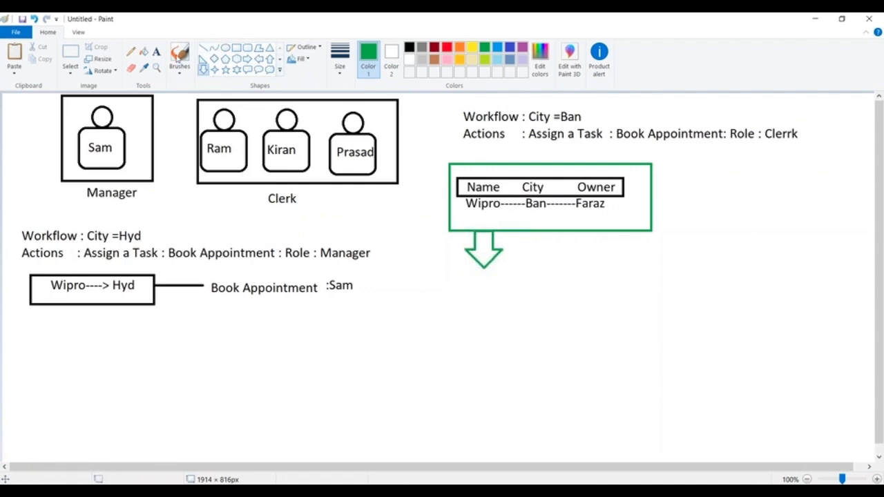
Write "Book Appointment :" in green below the down arrow, widening the text box to leave room after the colon
click(156, 51)
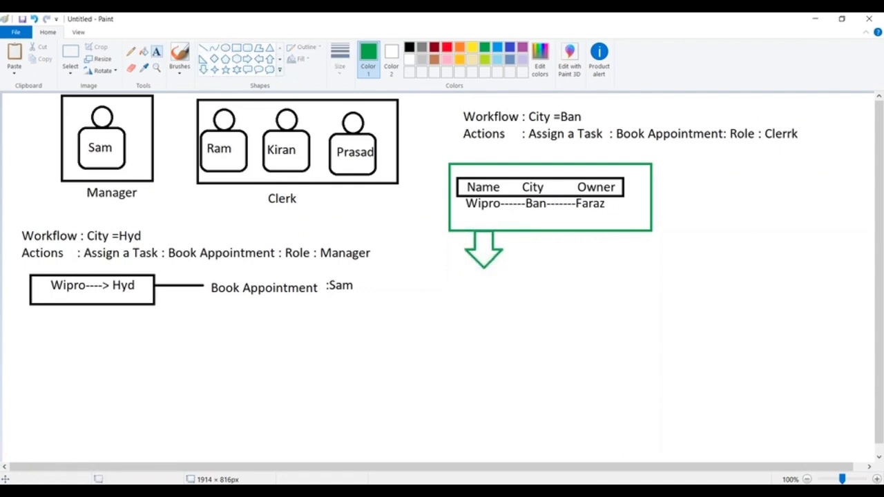
click(472, 273)
text(Book A)
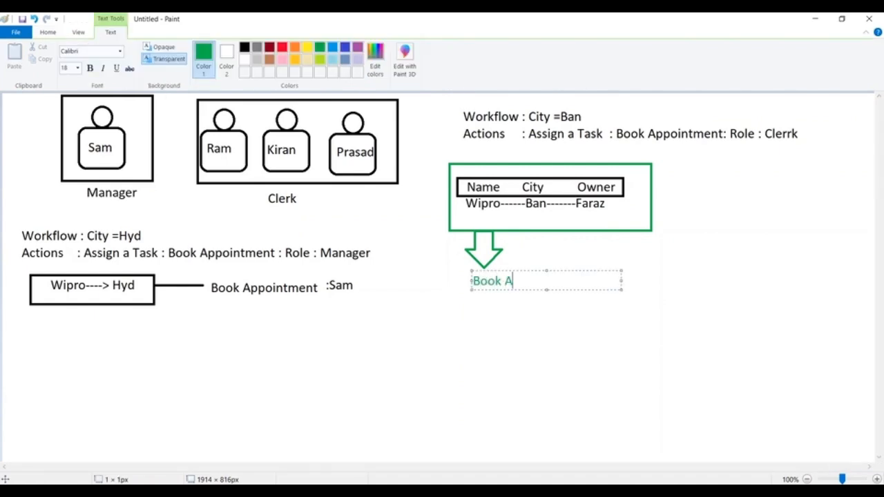
text(ppointment)
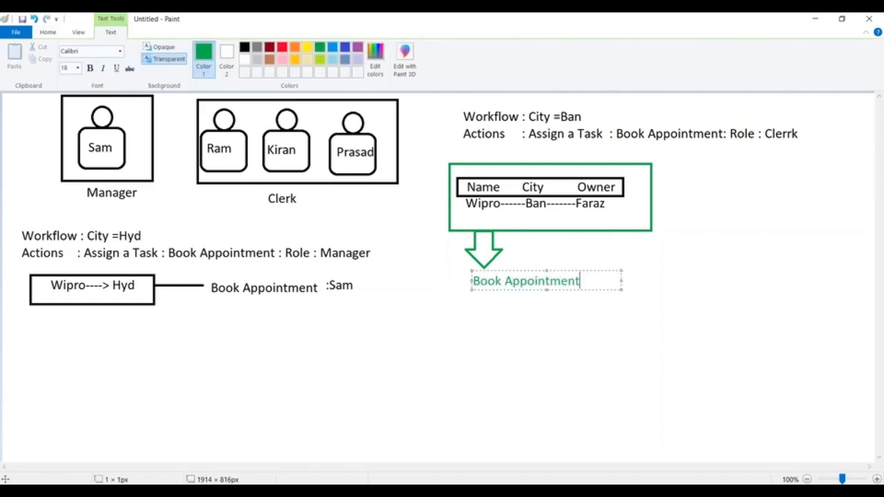
drag(622, 281, 761, 282)
text(:)
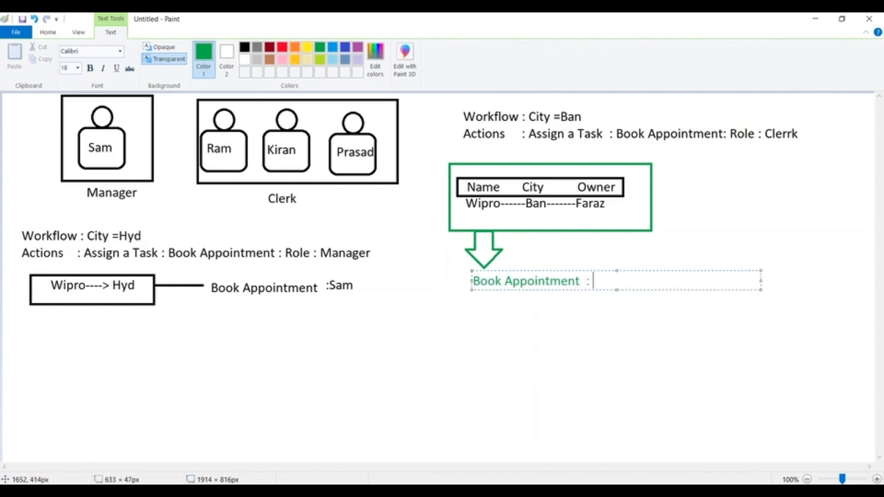
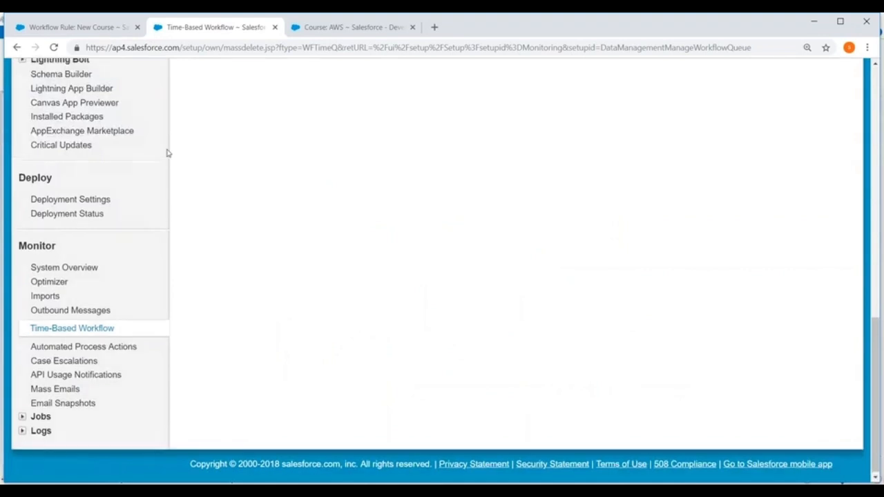
Open the Wipro lead from the recent leads and review its owner, lead details and activity sections
scroll(168, 152, up, 15)
click(75, 120)
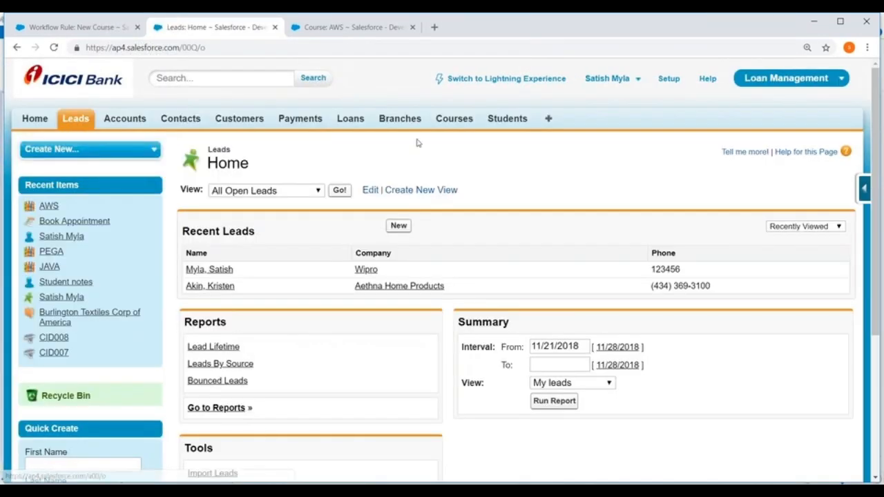
scroll(386, 155, down, 2)
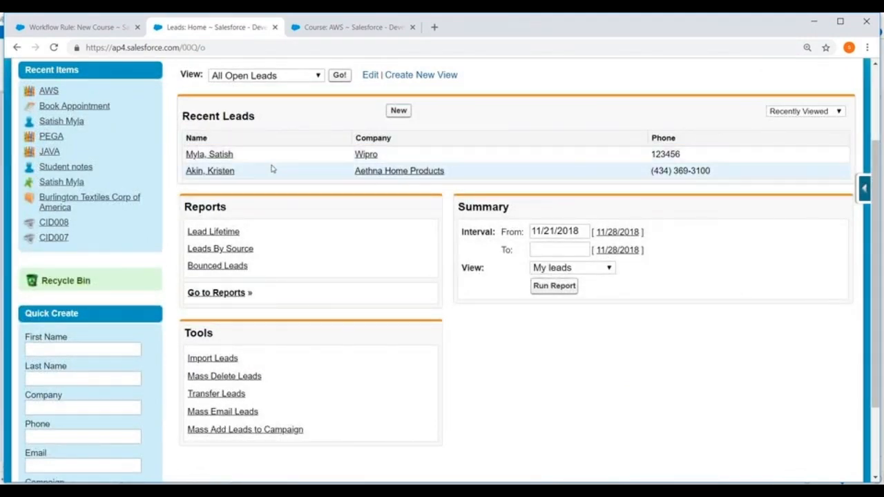
click(214, 155)
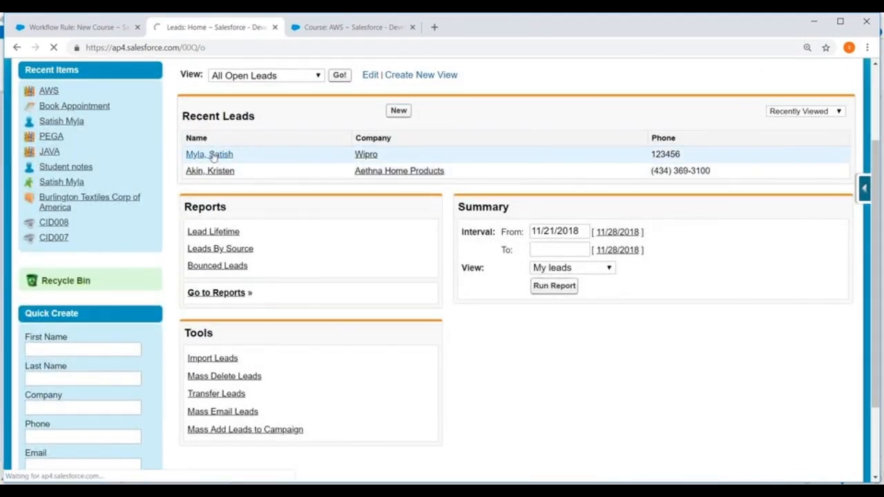
scroll(437, 170, down, 4)
scroll(439, 175, down, 3)
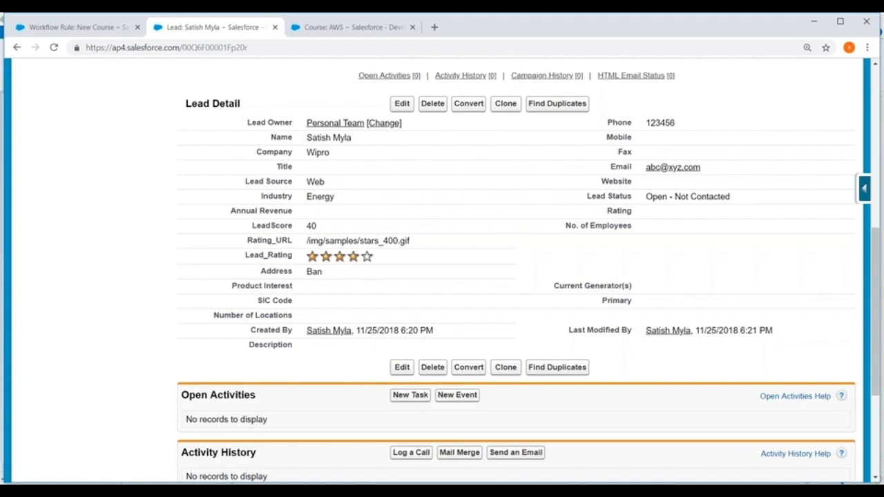
scroll(300, 130, up, 6)
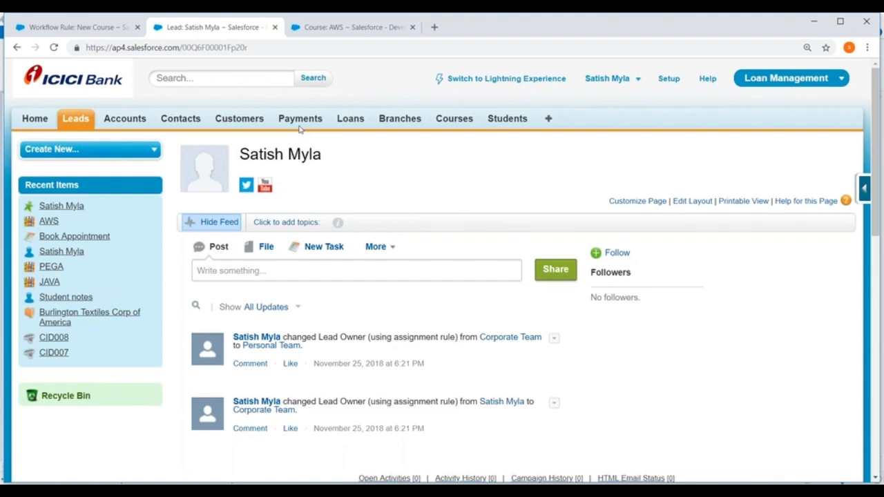
scroll(300, 129, down, 4)
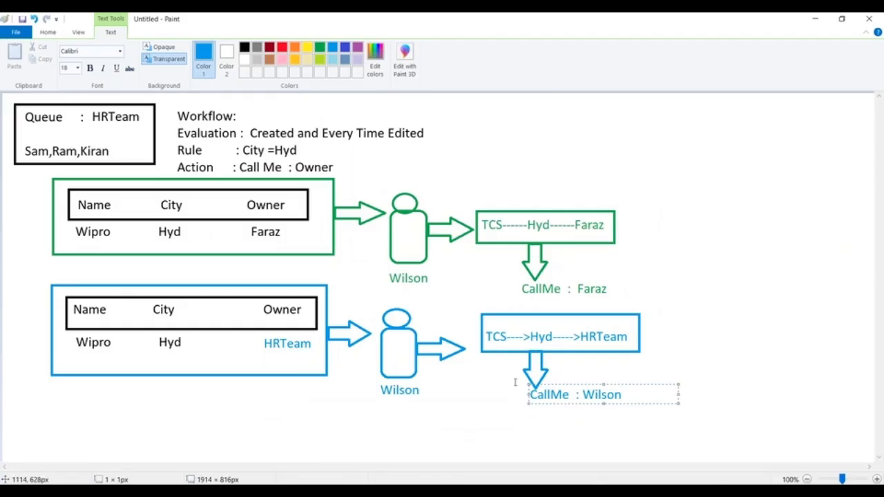
Switch from Paint back to Salesforce and look over the Setup home page and its Administer and Build sections
click(816, 18)
scroll(317, 219, up, 3)
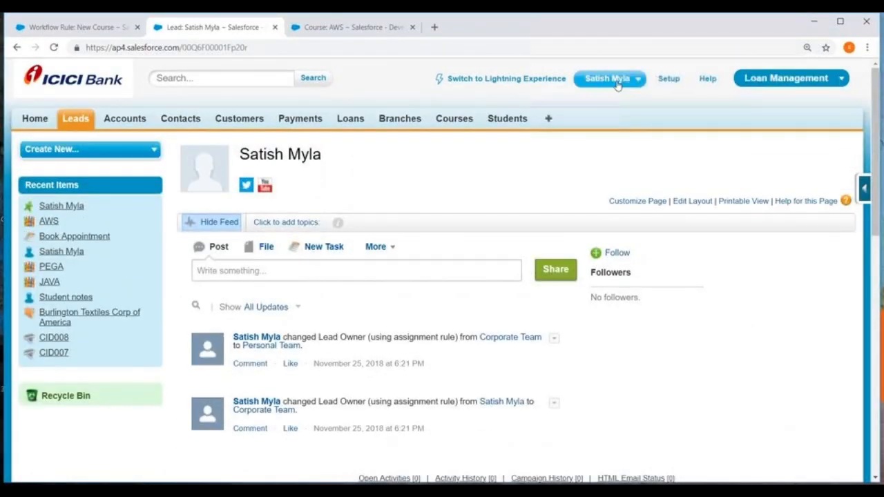
click(668, 79)
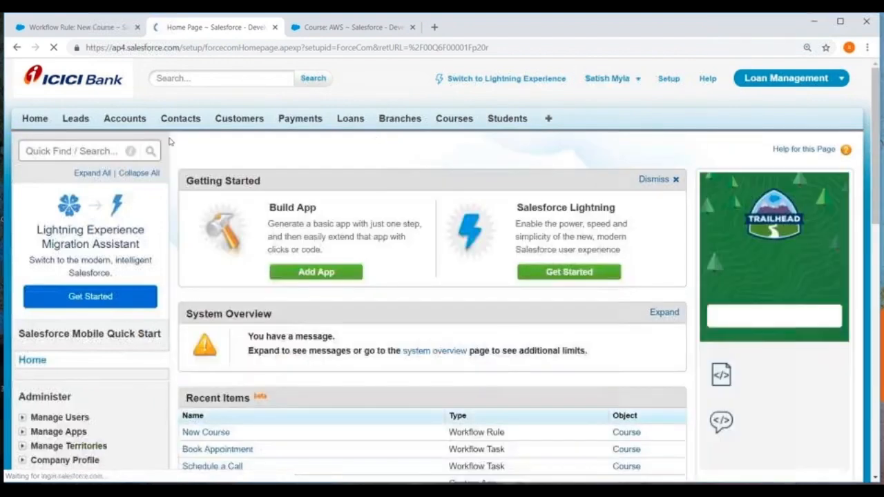
scroll(442, 270, down, 5)
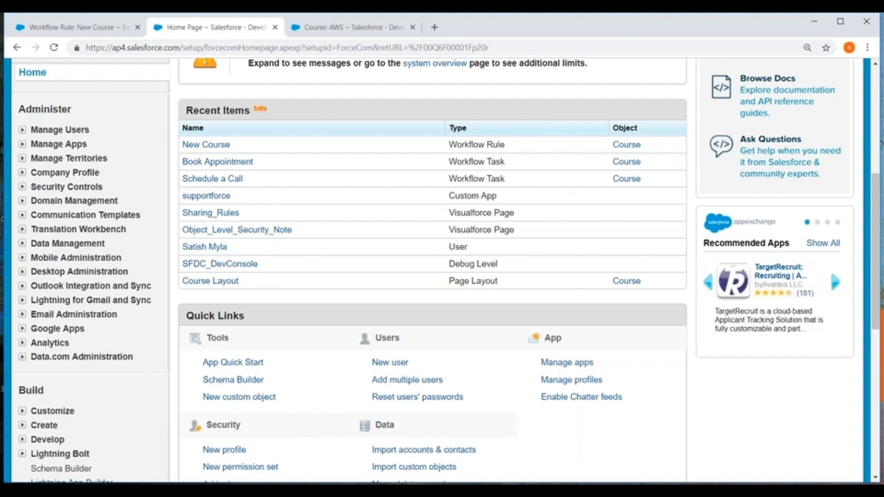
scroll(165, 104, up, 1)
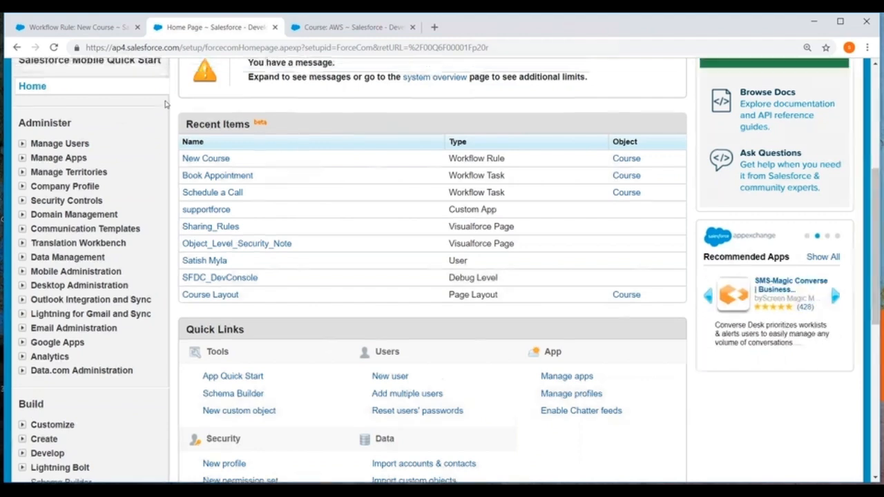
scroll(165, 103, down, 4)
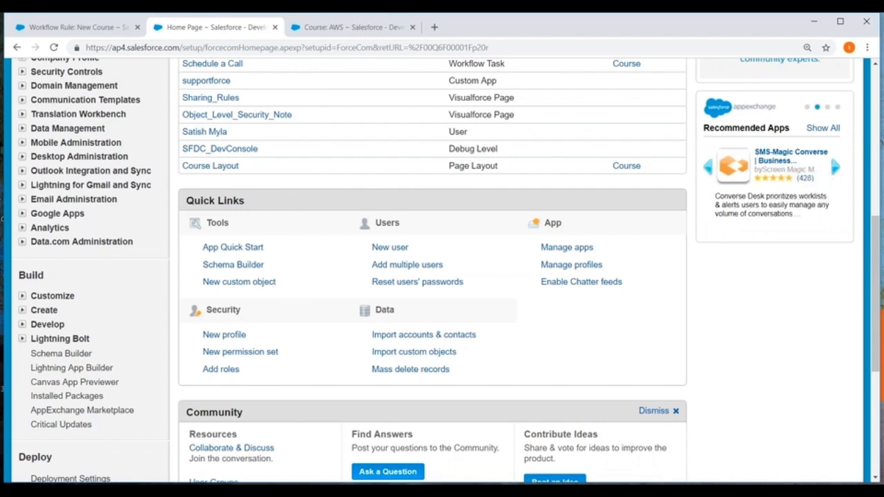
Switch to Paint and start a new blank canvas, discarding the unsaved queue and workflow diagram
click(649, 491)
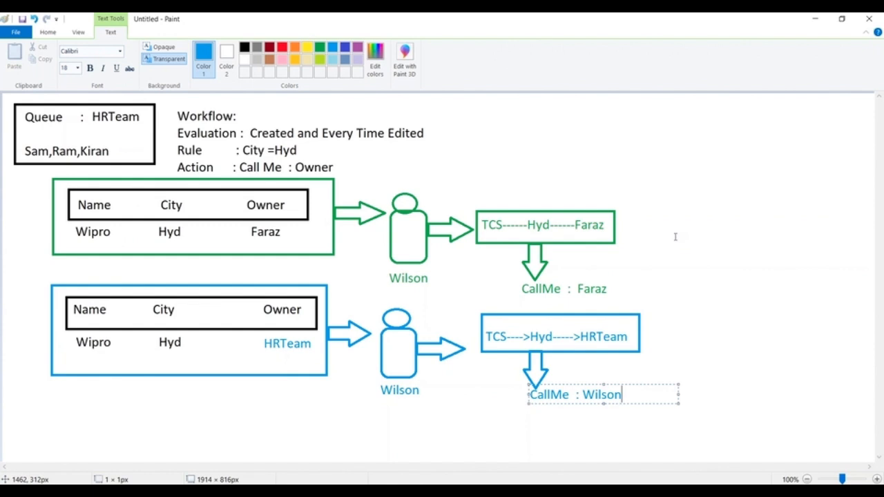
click(15, 32)
click(25, 52)
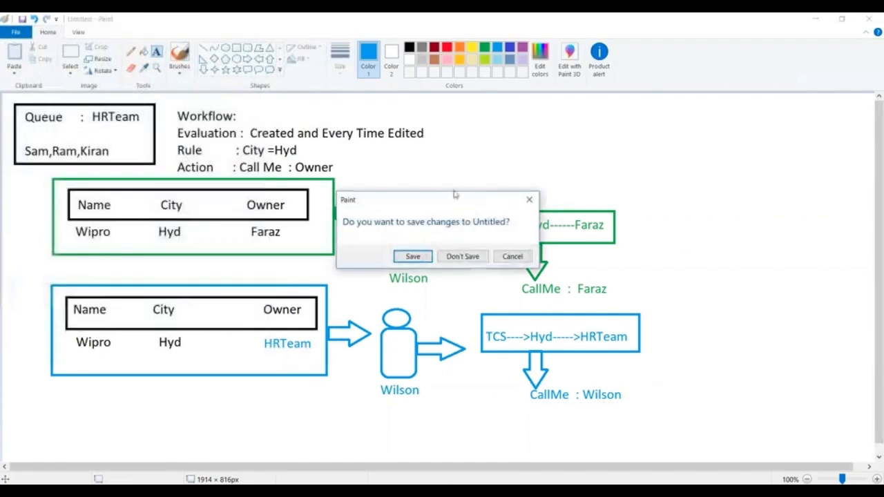
click(464, 257)
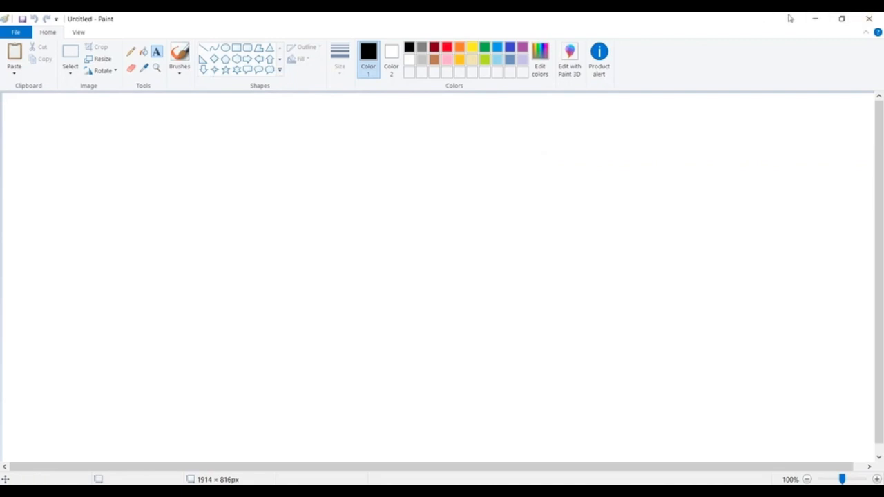
Switch back to Salesforce and open Classic Email Templates under Communication Templates in Setup
click(815, 19)
scroll(442, 139, up, 6)
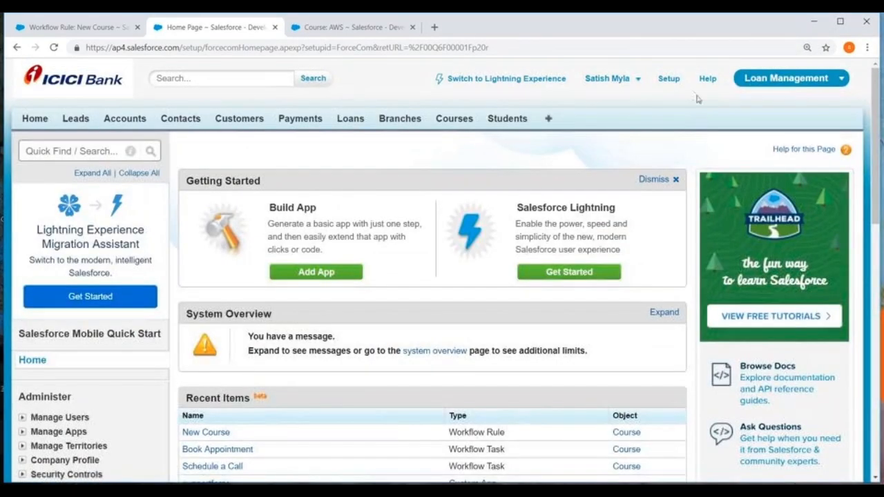
click(669, 81)
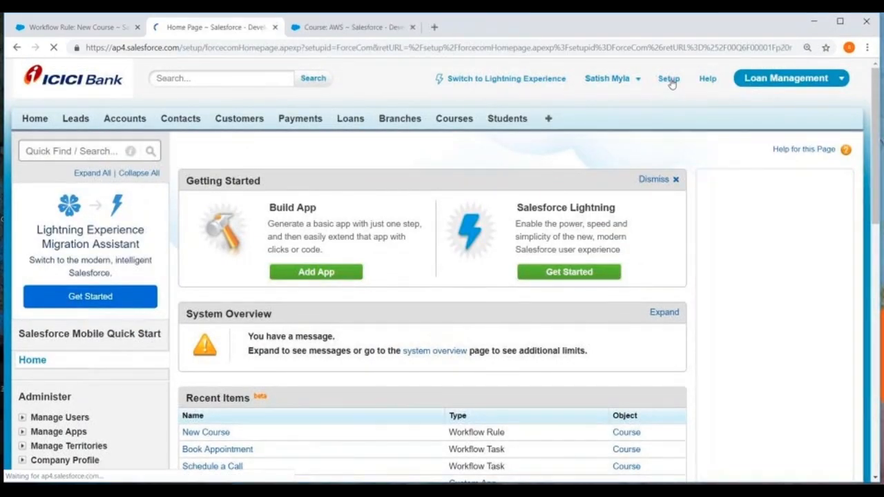
scroll(179, 230, down, 3)
scroll(179, 230, down, 2)
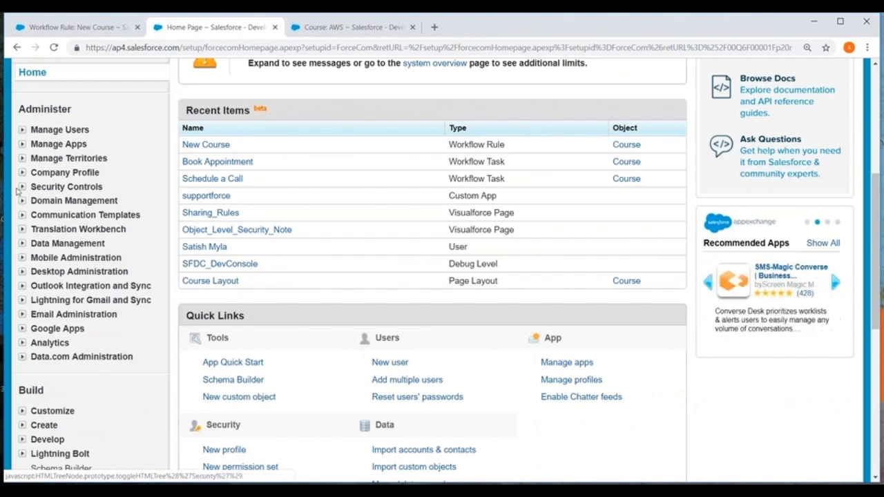
click(22, 216)
scroll(103, 154, down, 2)
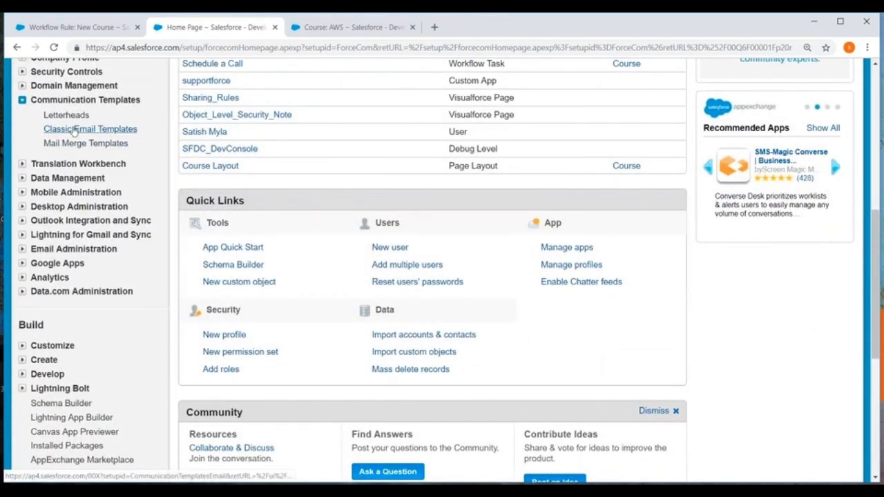
click(99, 130)
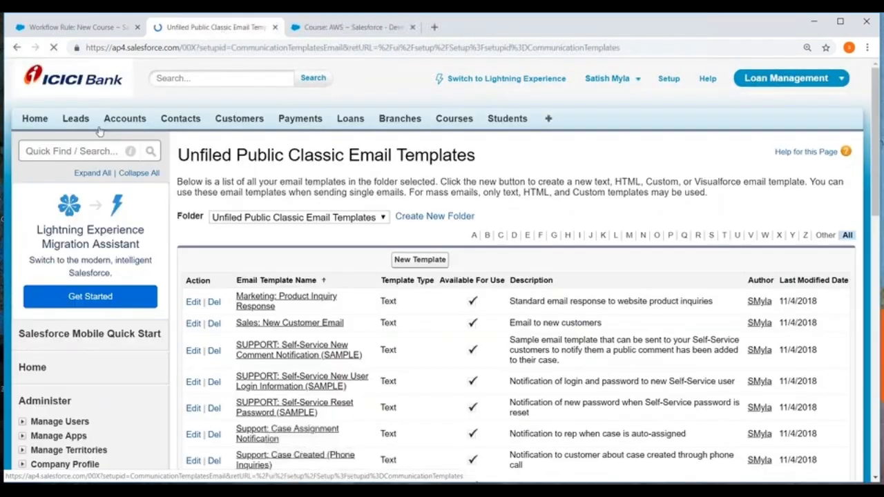
Return to the Setup home page and reopen the Classic Email Templates list
click(669, 82)
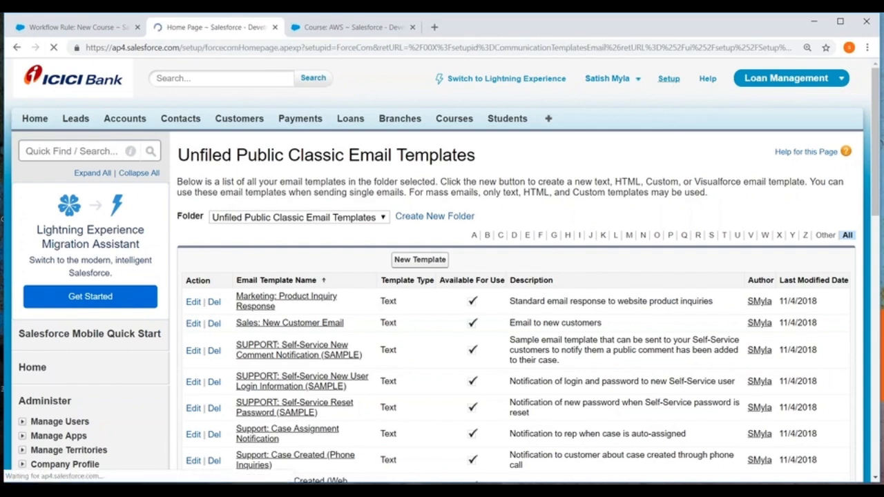
scroll(90, 174, down, 3)
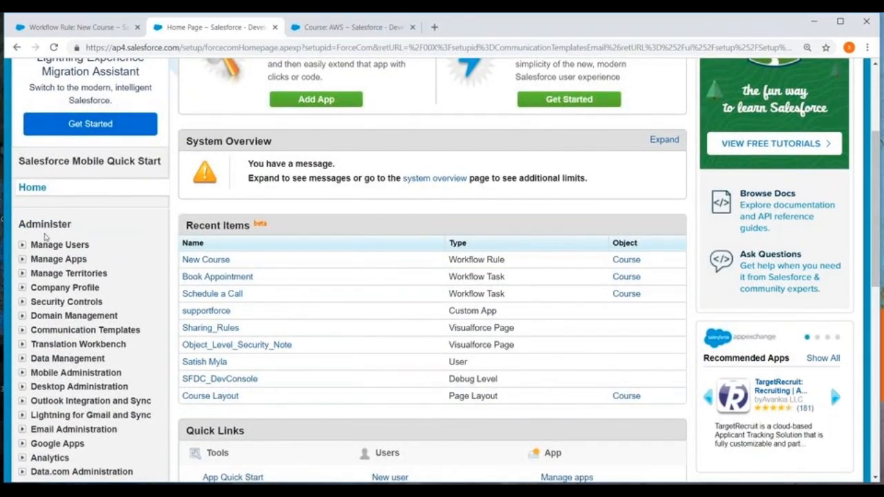
scroll(104, 192, down, 2)
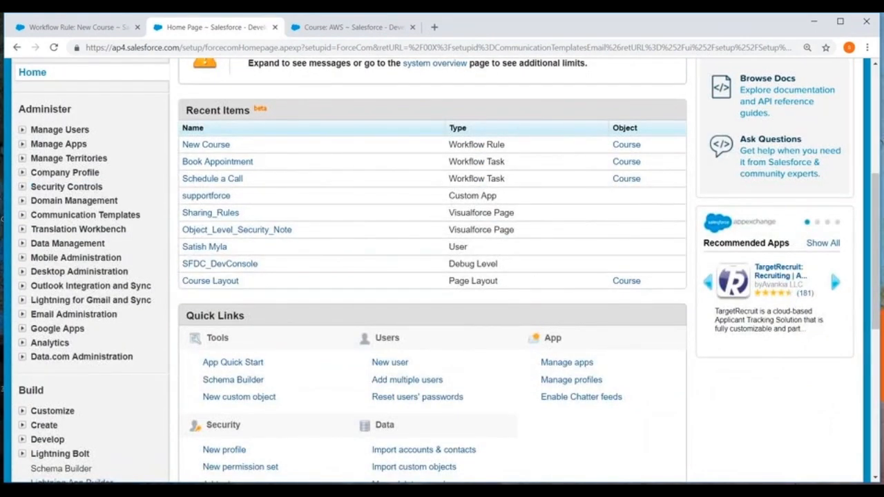
click(21, 215)
scroll(117, 159, down, 1)
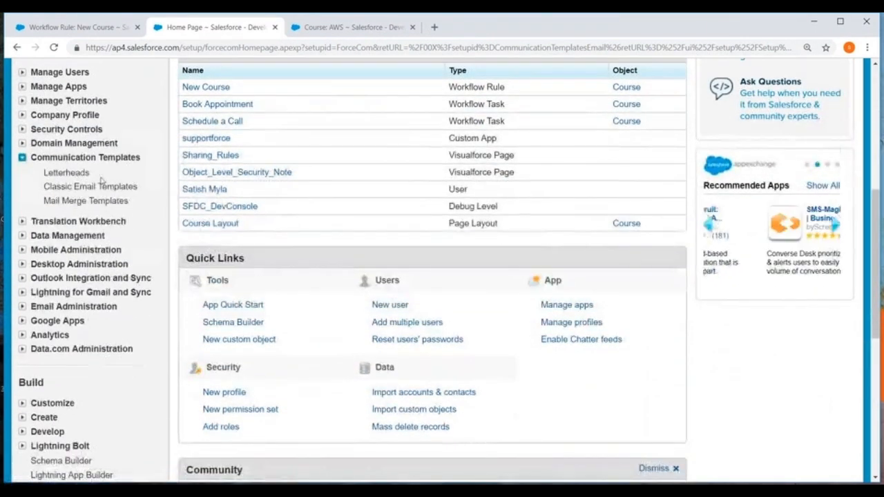
click(77, 188)
Start a new classic email template of the Text type and continue to its details
scroll(423, 137, down, 3)
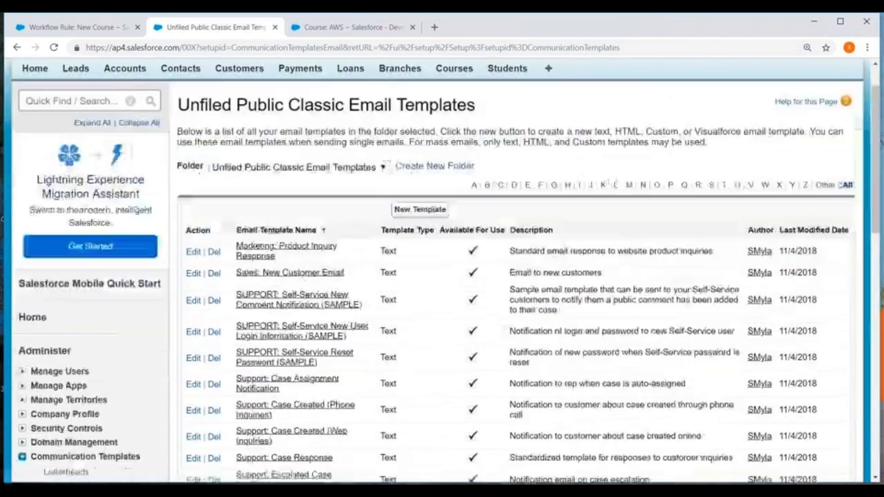
click(409, 90)
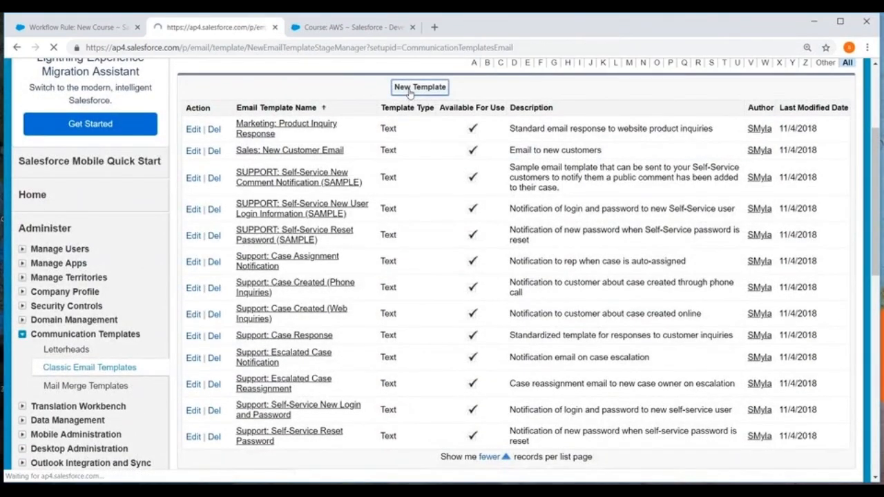
scroll(199, 190, down, 2)
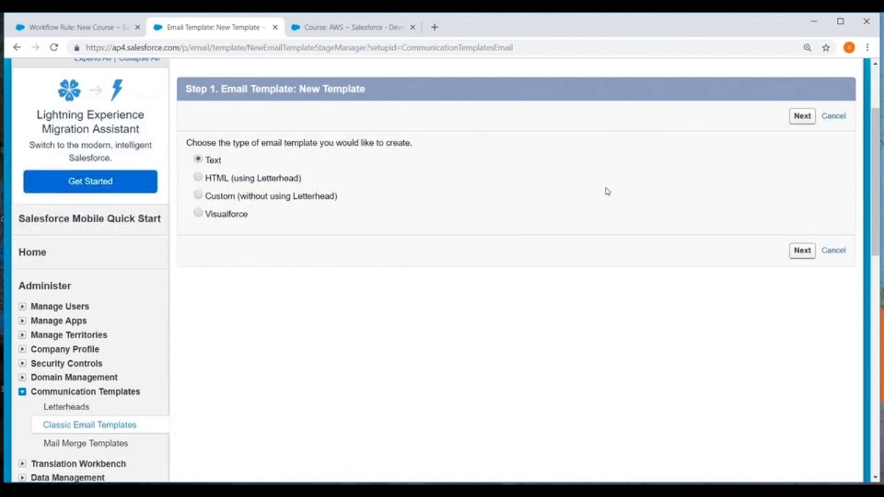
click(807, 118)
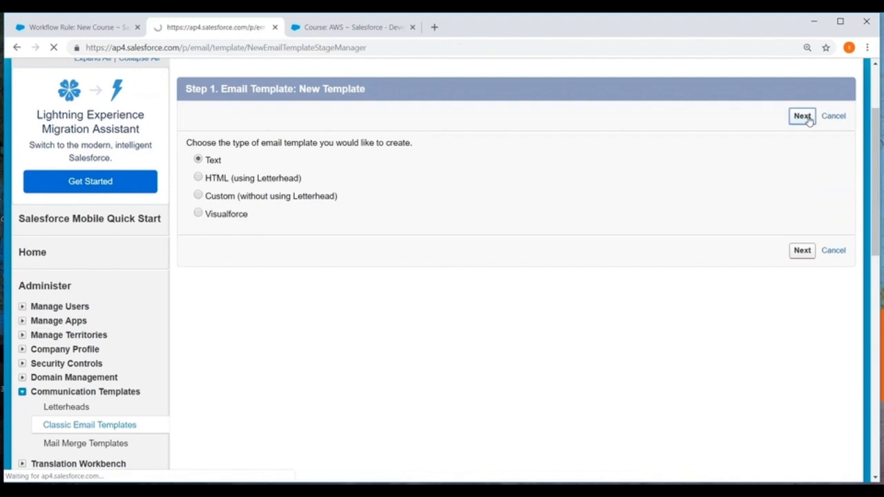
Make the text email template available for use and name it "Course_Registration"
scroll(509, 189, down, 4)
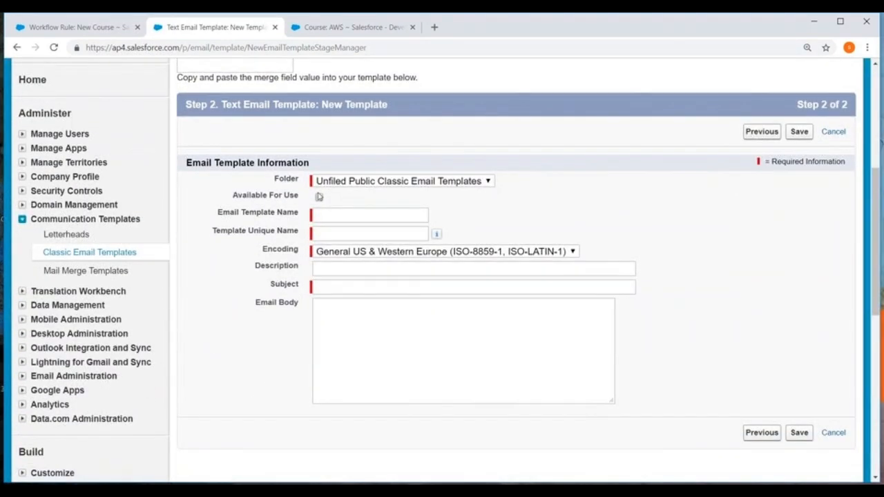
click(320, 197)
click(321, 215)
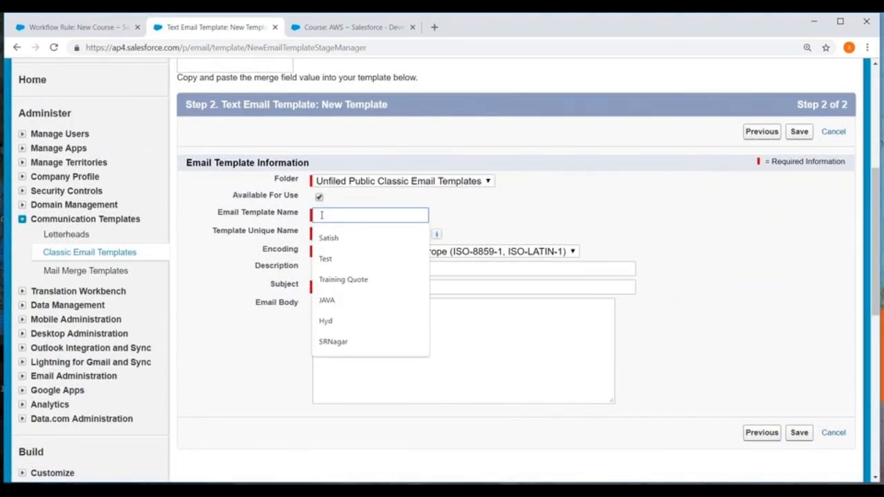
text(Cour)
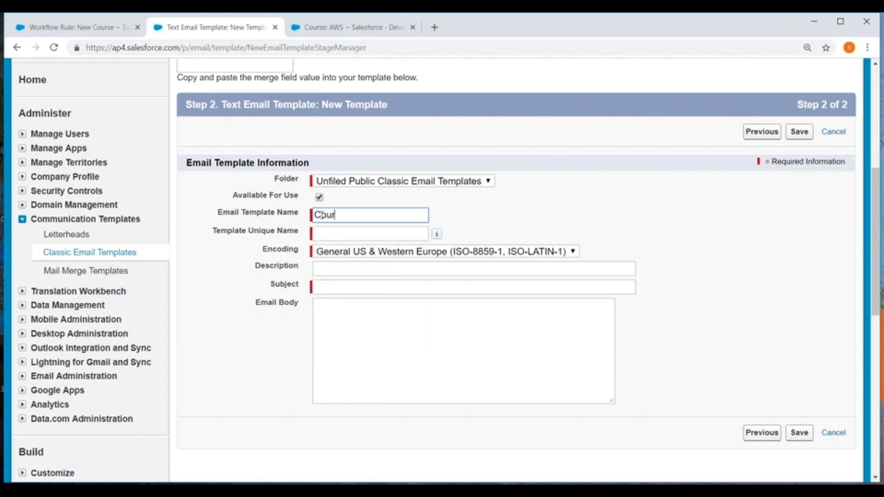
text(se _Registration)
Set the email template's subject to "New Course Registration"
click(320, 287)
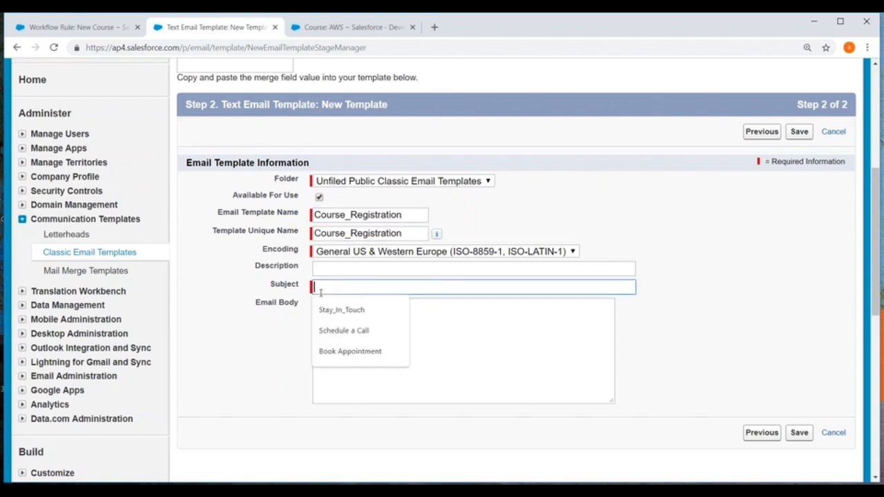
text(New Course )
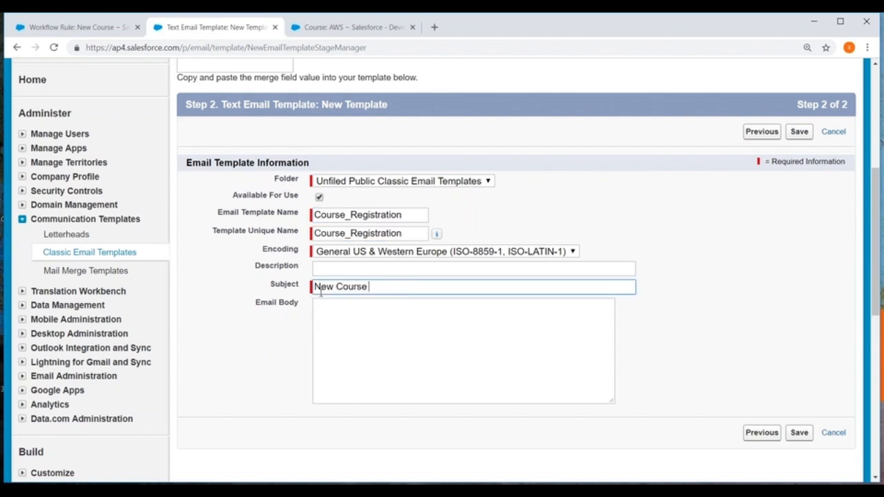
text(Registration)
Begin the email body with the greeting "Dear Customer," followed by a blank line
scroll(321, 291, down, 1)
click(339, 275)
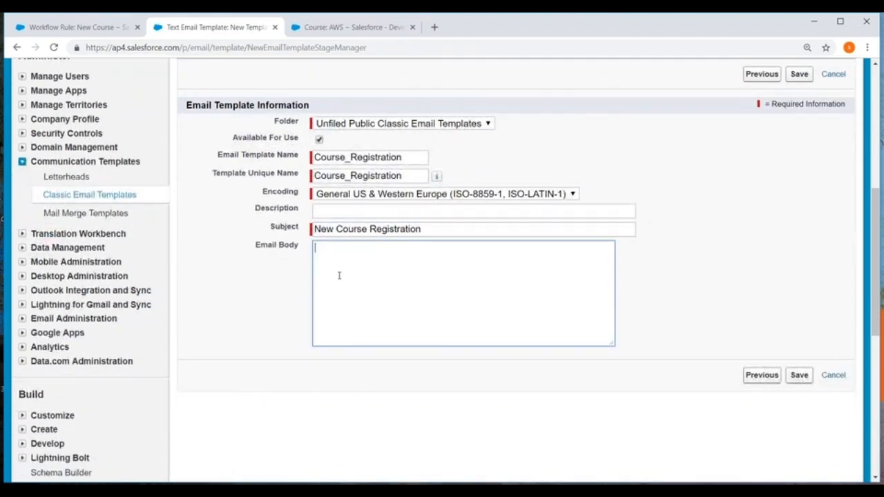
text(Dear Customer)
key(BackSpace)
key(BackSpace)
key(BackSpace)
key(BackSpace)
key(BackSpace)
key(BackSpace)
key(BackSpace)
key(BackSpace)
text(Mana)
key(BackSpace)
key(BackSpace)
key(BackSpace)
key(BackSpace)
text(A)
Add the sentence "New Course is Registered with following details" to the email body, followed by a blank line
key(BackSpace)
text(Customer,)
key(Return)
key(Return)
text(Your have)
key(BackSpace)
key(BackSpace)
key(BackSpace)
key(BackSpace)
key(BackSpace)
key(BackSpace)
key(BackSpace)
key(BackSpace)
key(BackSpace)
text(New Course is)
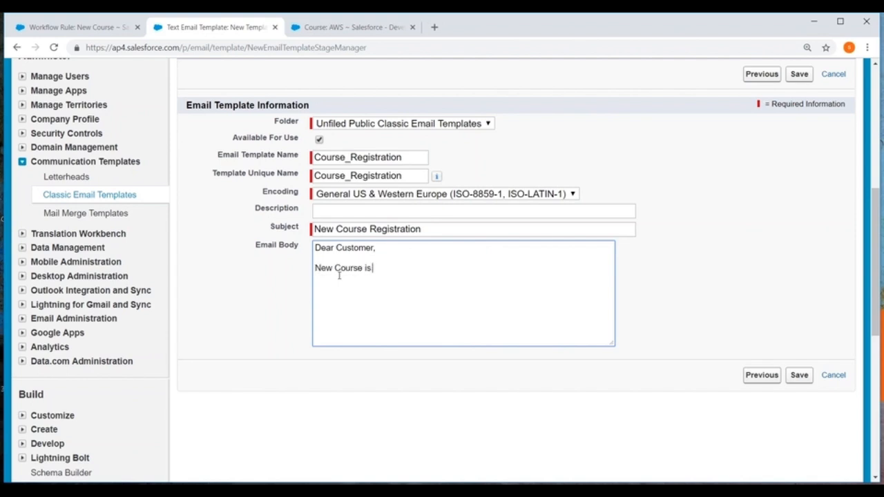
text( Registred)
right_click(405, 271)
click(427, 281)
text(with f)
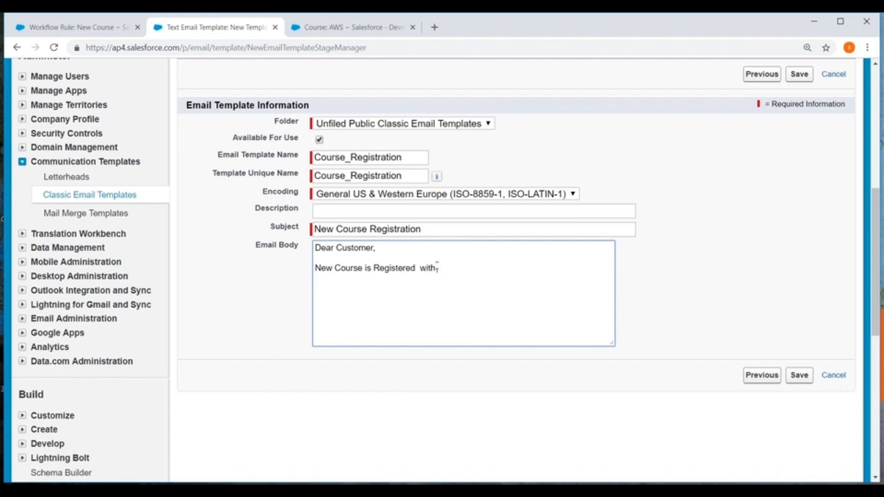
text(ollowing details)
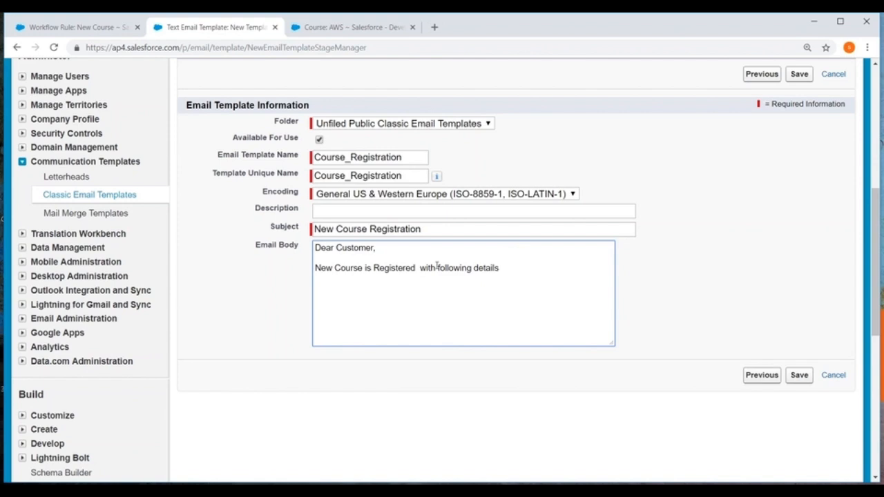
key(Return)
key(Return)
Choose the Faculty merge field from the Course Fields to get its merge value
scroll(287, 196, up, 3)
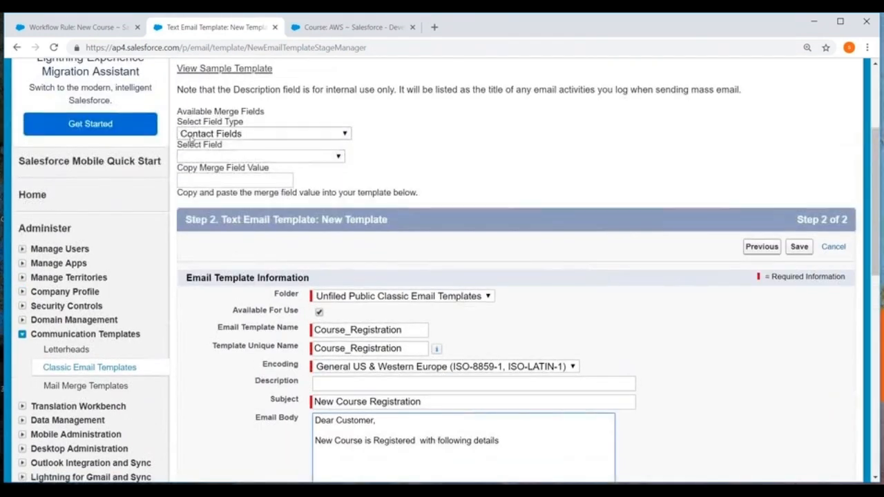
click(239, 134)
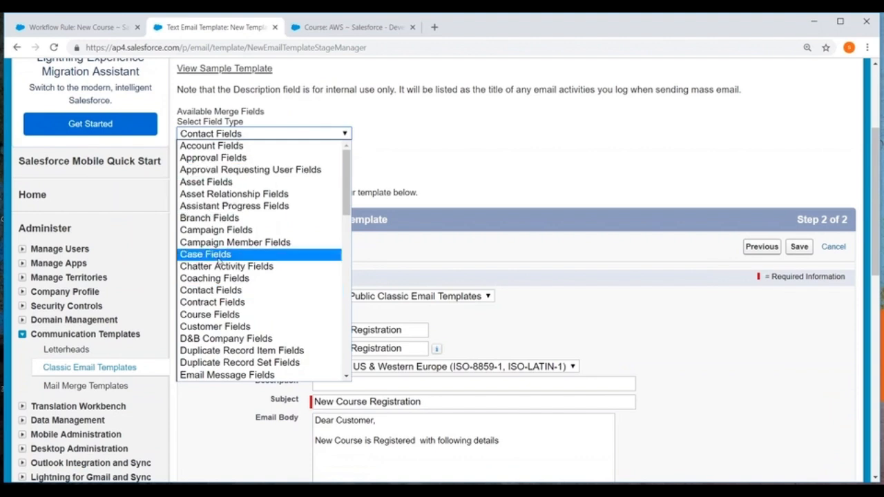
click(210, 314)
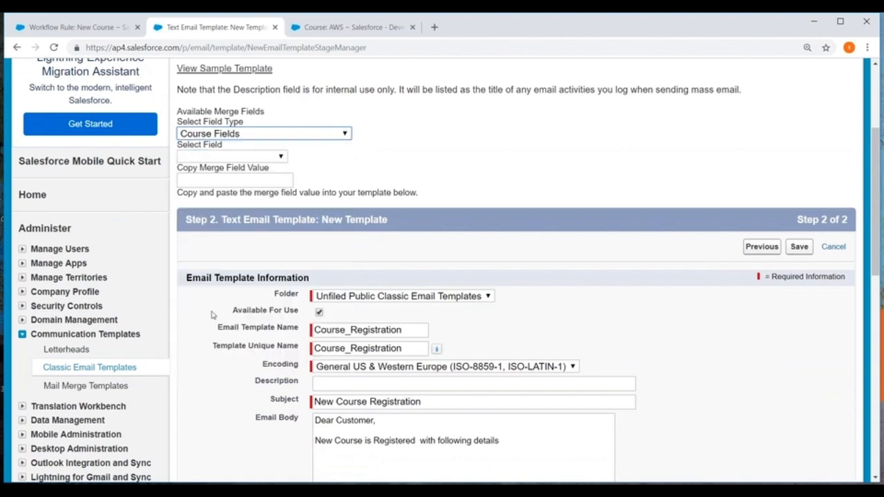
click(227, 158)
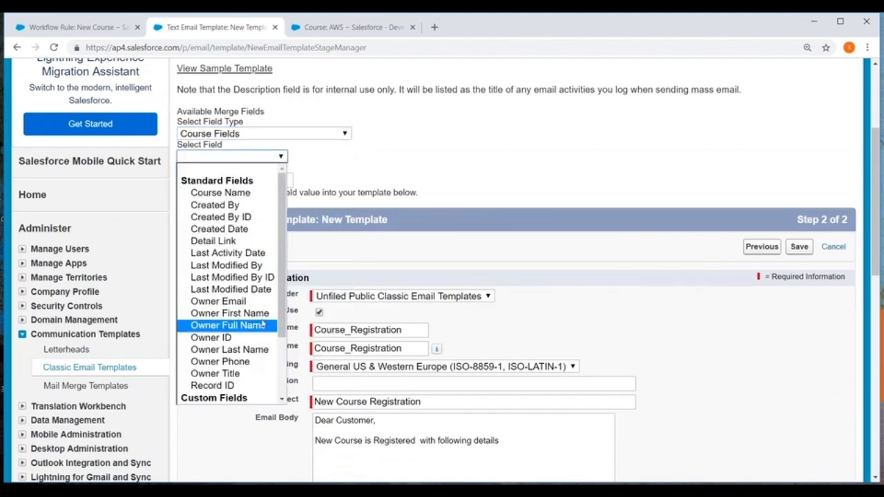
scroll(274, 379, down, 3)
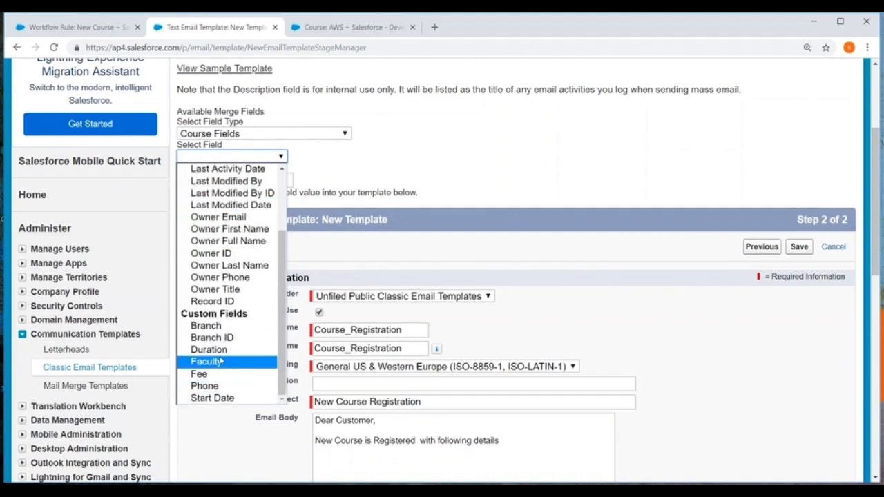
click(220, 362)
key(ctrl+c)
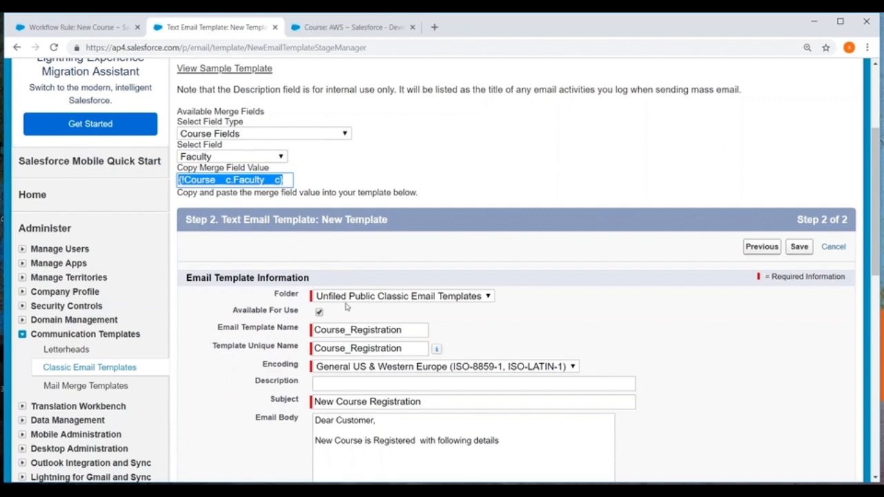
Add the line "Faculty : {!Course__c.Faculty__c}" below the introductory sentence in the email body
scroll(345, 304, down, 3)
click(324, 290)
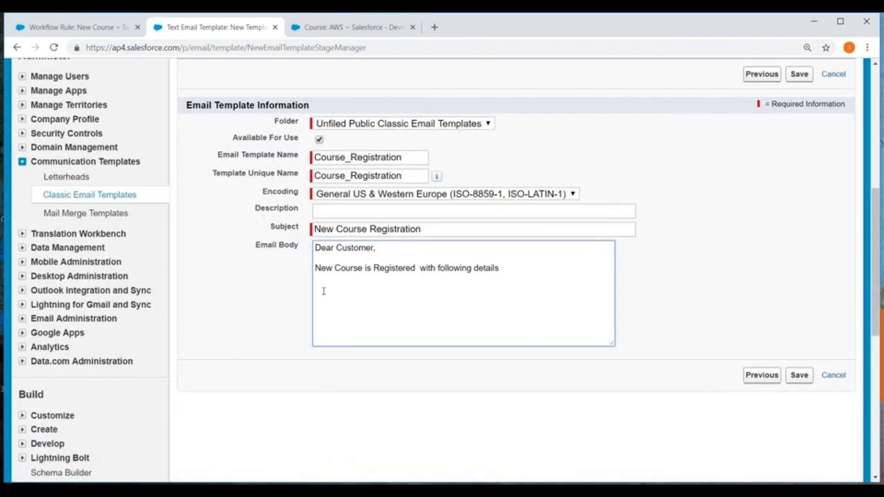
text(Faculty  :)
key(ctrl+v)
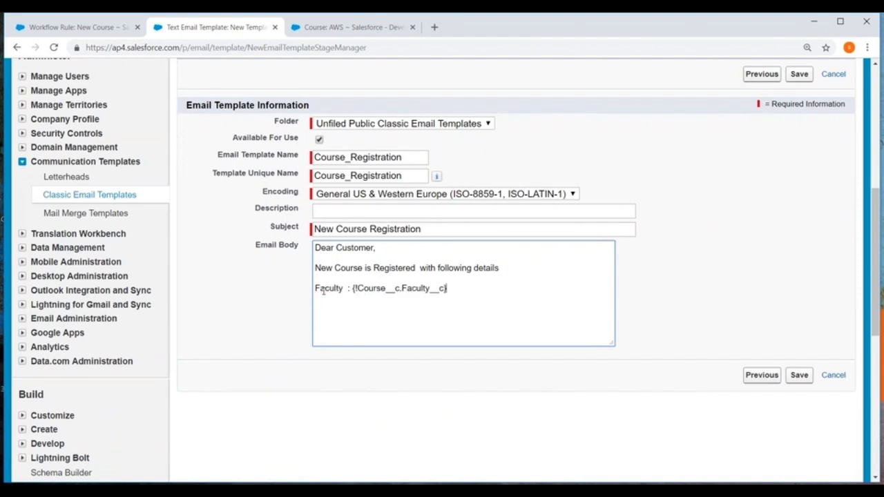
Add the line "Course :{!Course__c.Name}" below the Faculty line, separated by a blank line
key(Return)
key(Return)
text(Na)
key(BackSpace)
key(BackSpace)
text(Coiurse)
key(BackSpace)
key(BackSpace)
key(BackSpace)
key(BackSpace)
key(BackSpace)
text(ue)
key(BackSpace)
text(rse  :{!Course__c.Name)
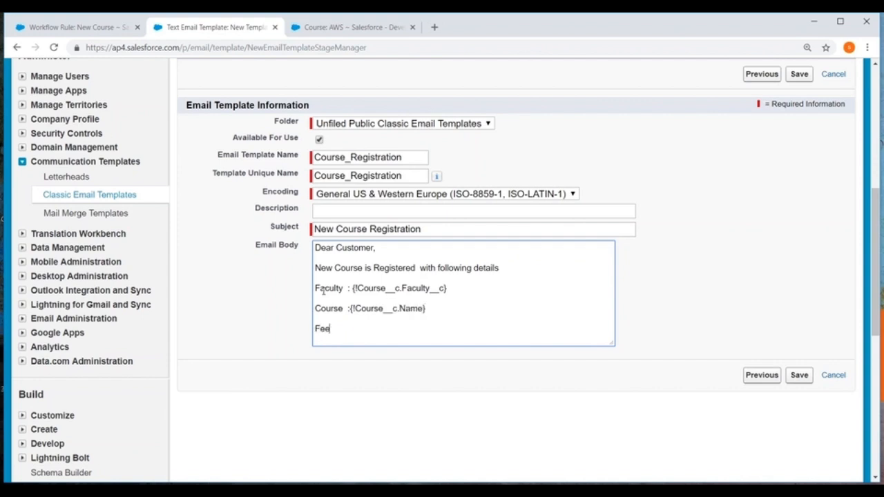
Complete the Fee line in the email body as "Fee : {!Course__c.Fee__c}" using the course's Fee merge field
key(Tab)
scroll(523, 281, down, 1)
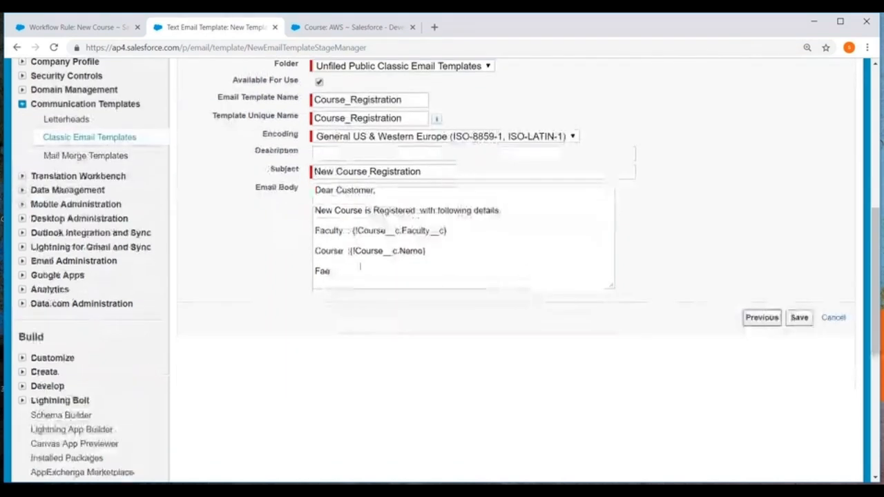
click(352, 274)
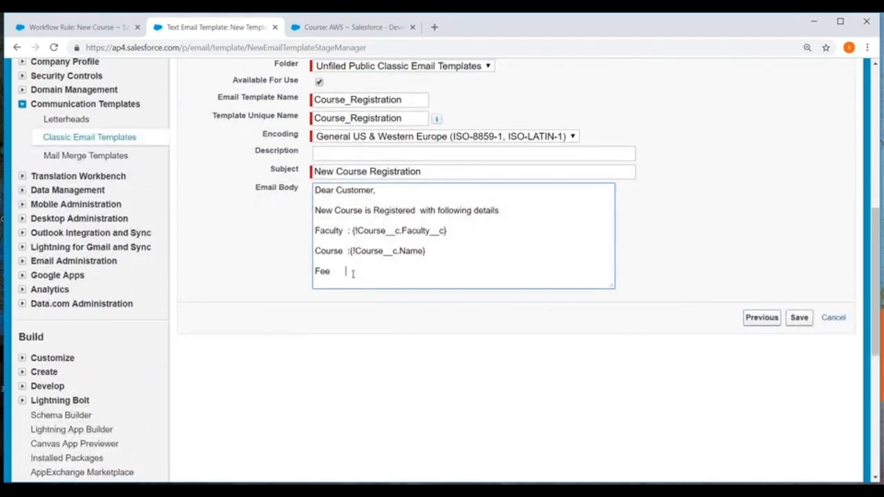
scroll(352, 274, up, 4)
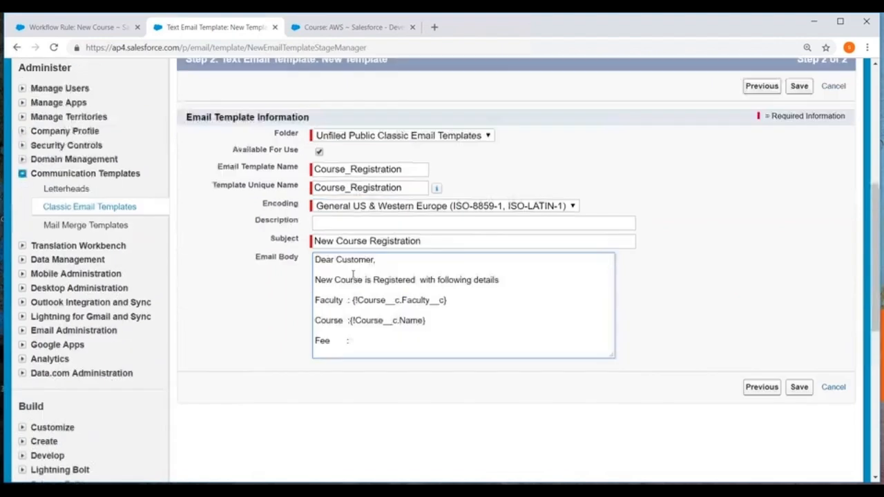
click(228, 158)
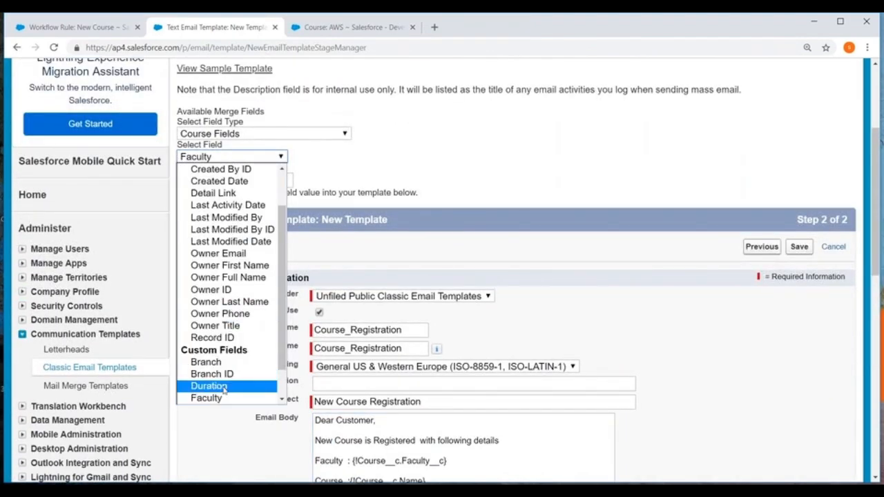
scroll(211, 376, down, 1)
click(211, 377)
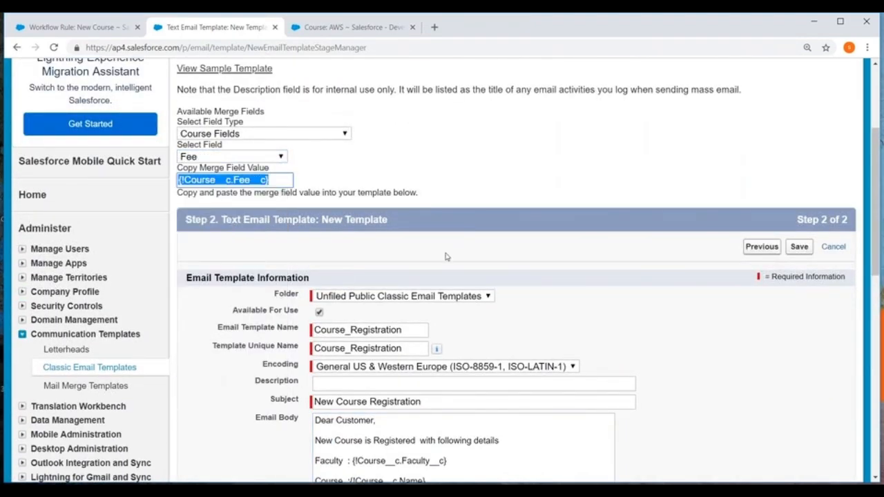
scroll(446, 257, down, 3)
click(364, 328)
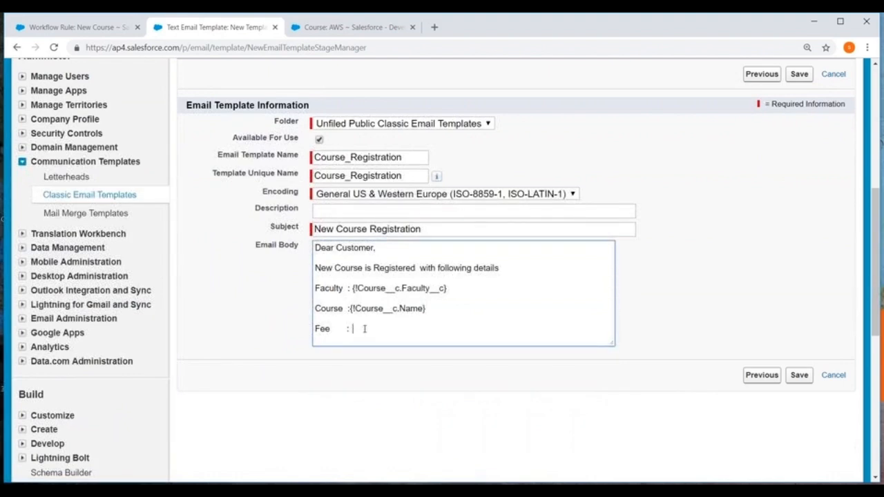
text({!Course__c.Fee__c})
key(Return)
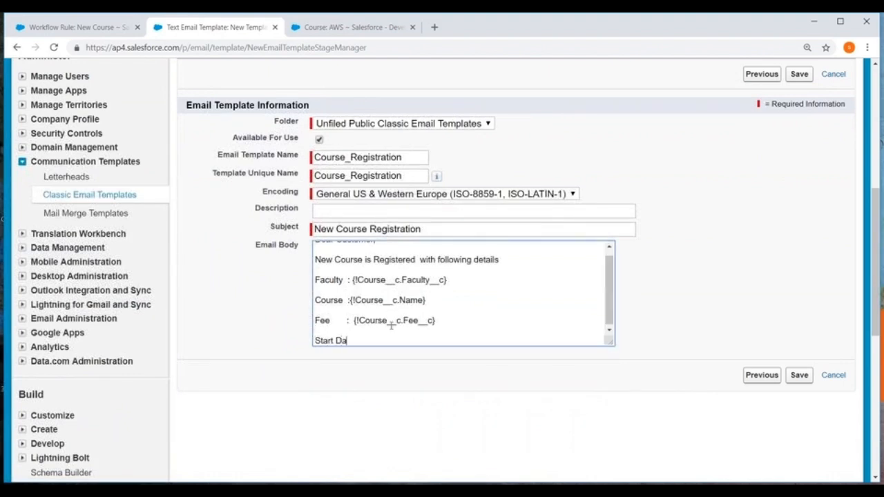
Add the line "Start Date :{!Course__c.Start_Date__c}" below the Fee line using the course's Start Date merge field
scroll(390, 325, up, 5)
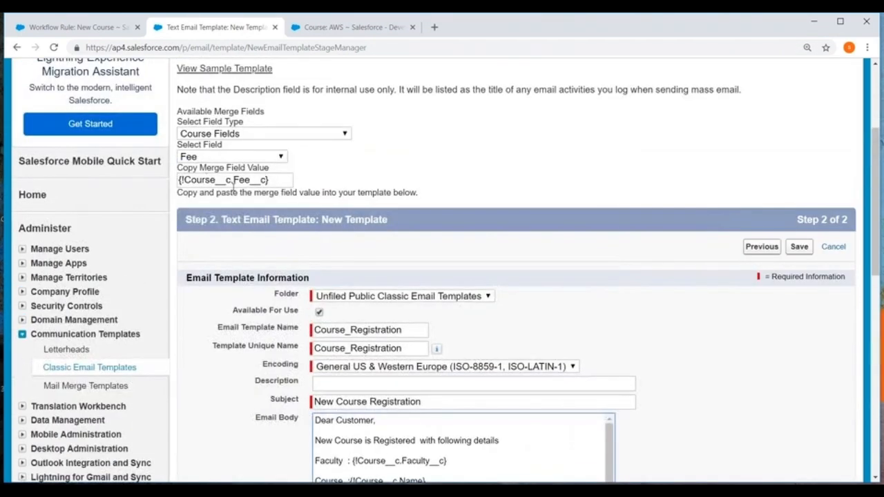
click(238, 158)
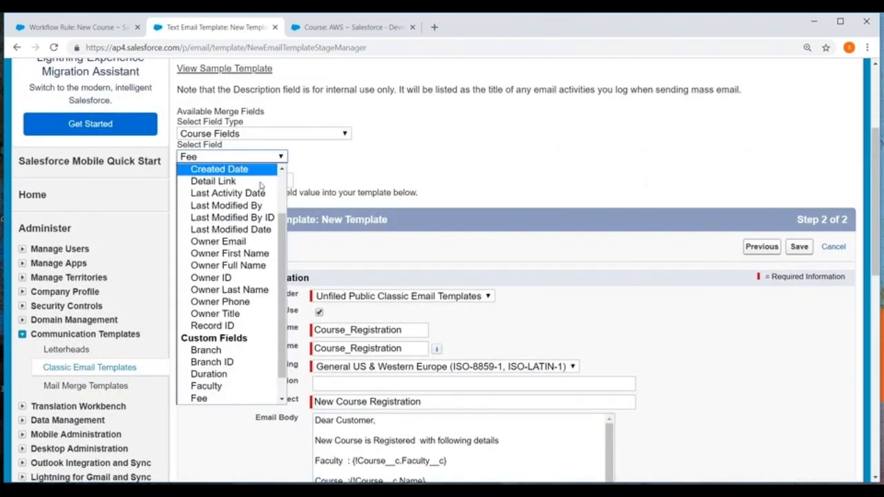
scroll(274, 349, down, 1)
click(216, 399)
key(ctrl+c)
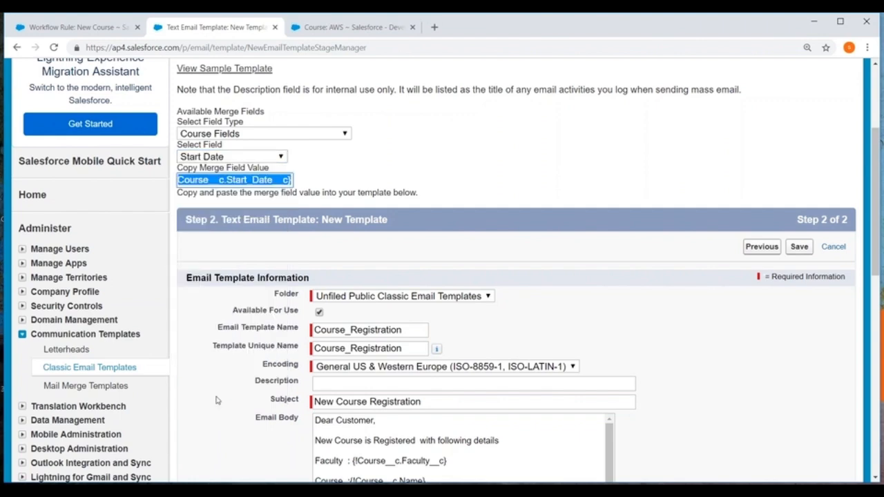
key(ctrl+minus)
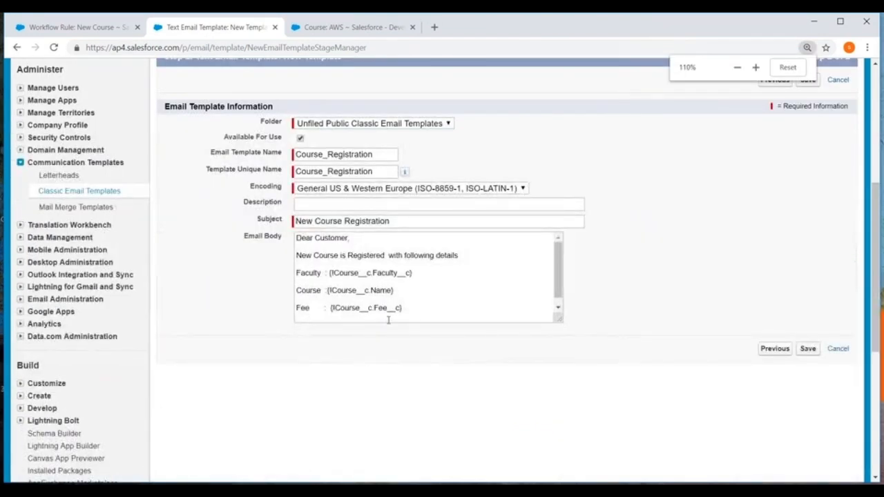
click(415, 316)
key(Return)
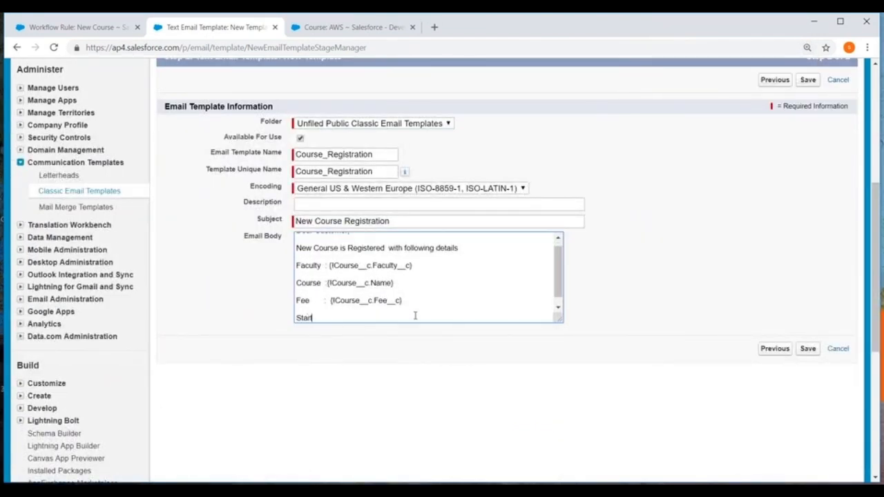
text(Start Date :)
key(ctrl+v)
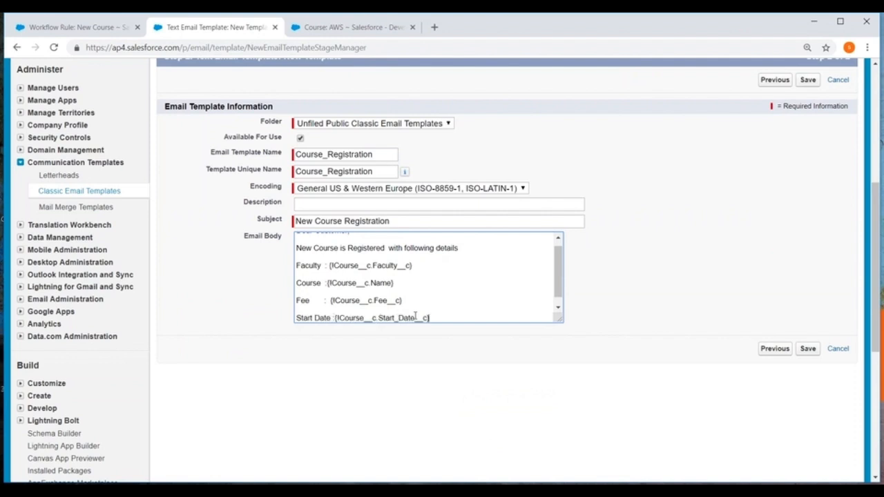
Close the email body with the sign-off "Thanks" and "Sales Team" on separate lines
key(Return)
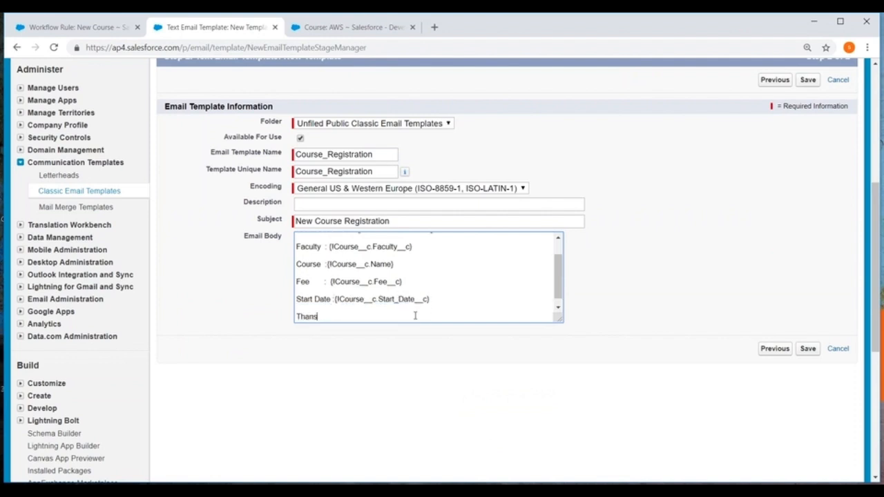
text(Thanks)
key(Return)
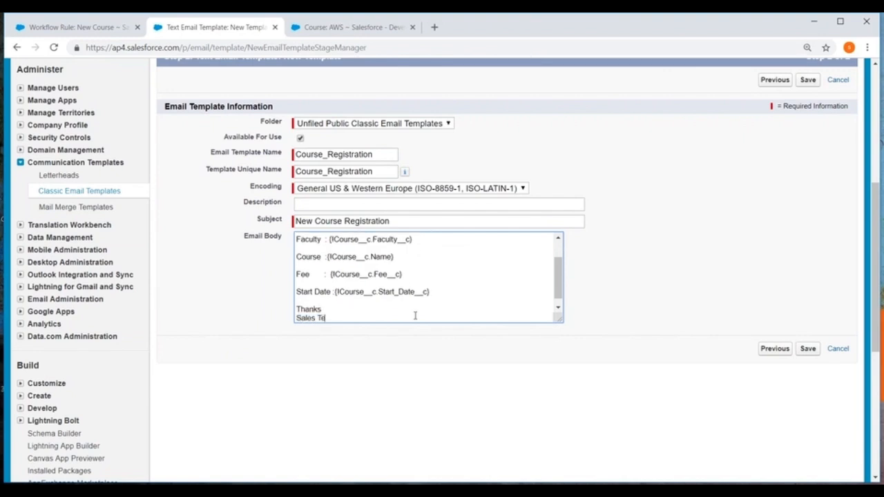
Save the Course_Registration email template
click(774, 348)
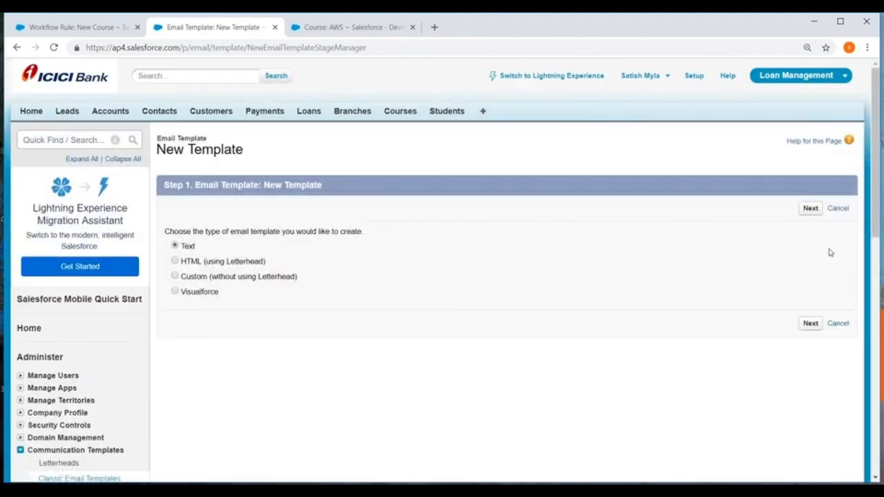
click(810, 324)
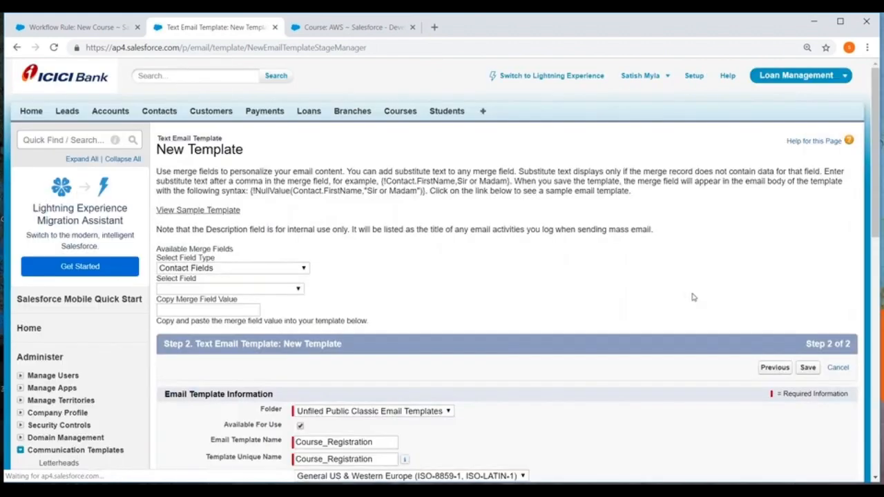
scroll(690, 288, down, 2)
scroll(689, 296, down, 3)
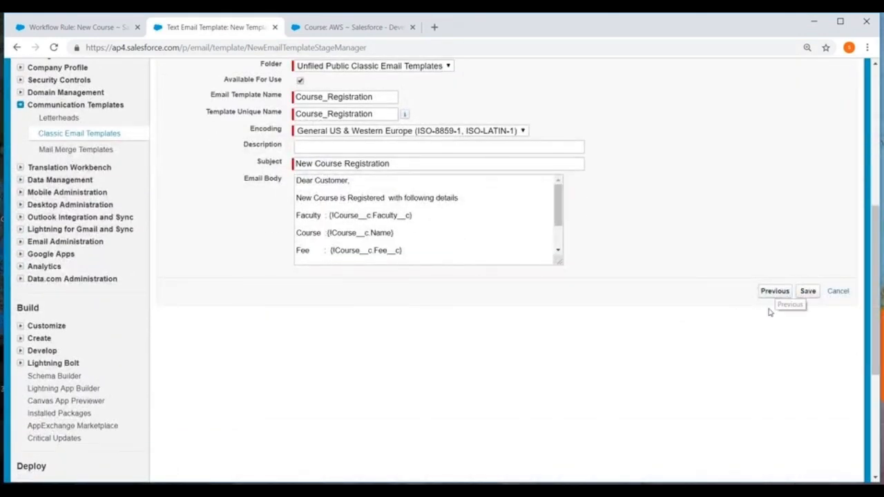
click(808, 292)
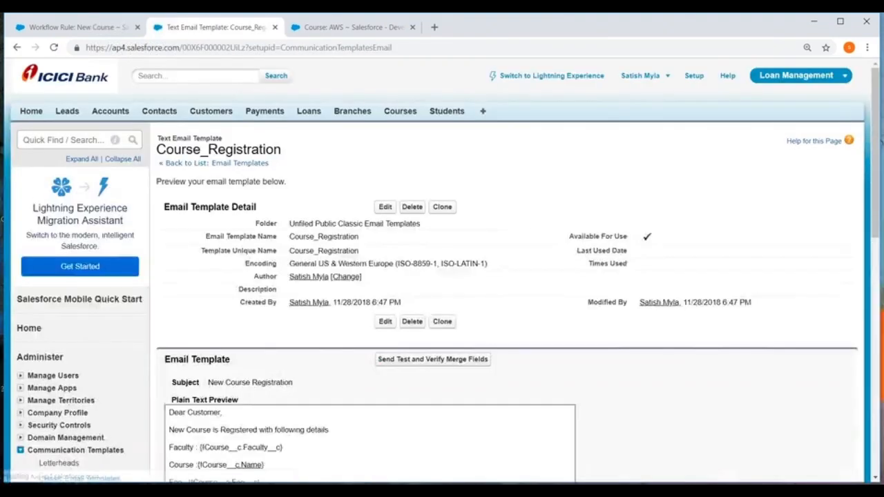
Review the saved template's details and its plain text preview
scroll(519, 226, down, 4)
scroll(519, 226, down, 2)
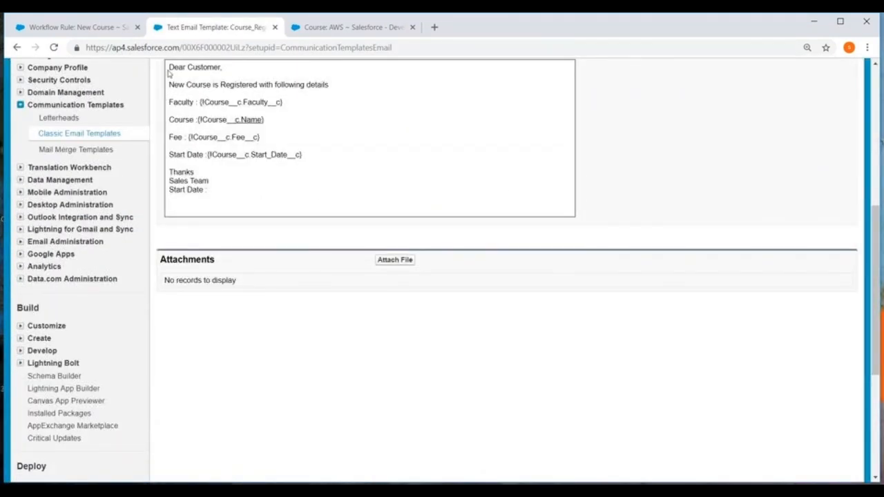
drag(168, 67, 203, 190)
click(298, 194)
scroll(364, 193, up, 4)
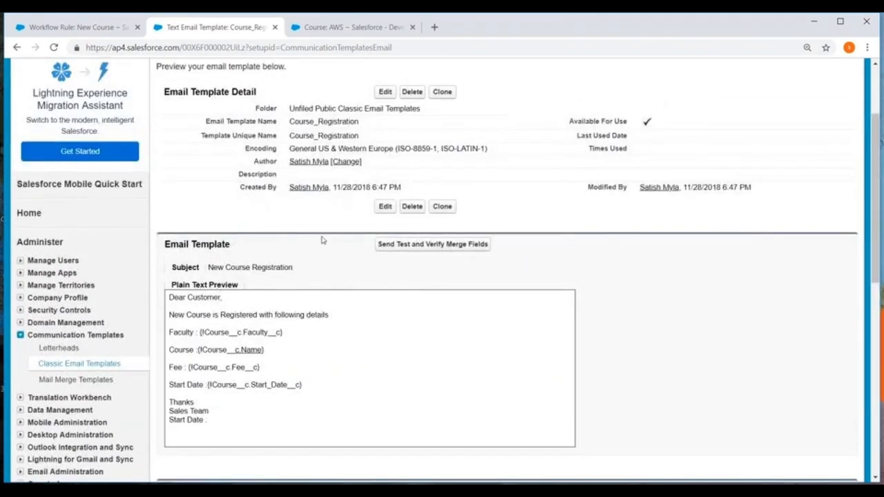
scroll(364, 193, up, 2)
Return to the New Course workflow rule and deactivate it
click(74, 27)
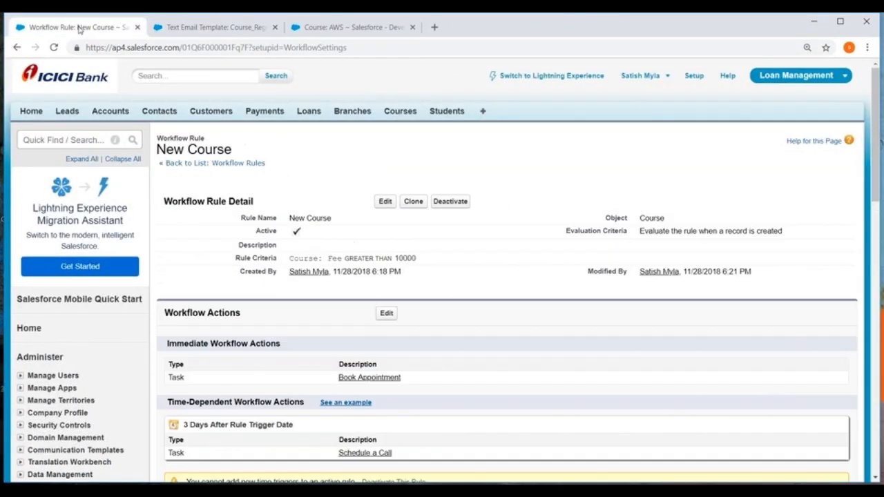
click(445, 203)
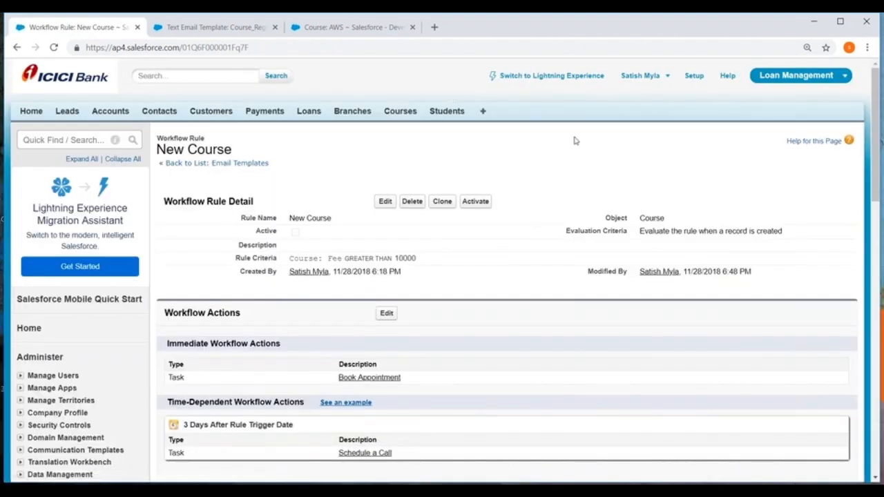
Open the list of all workflow rules in Setup
click(695, 76)
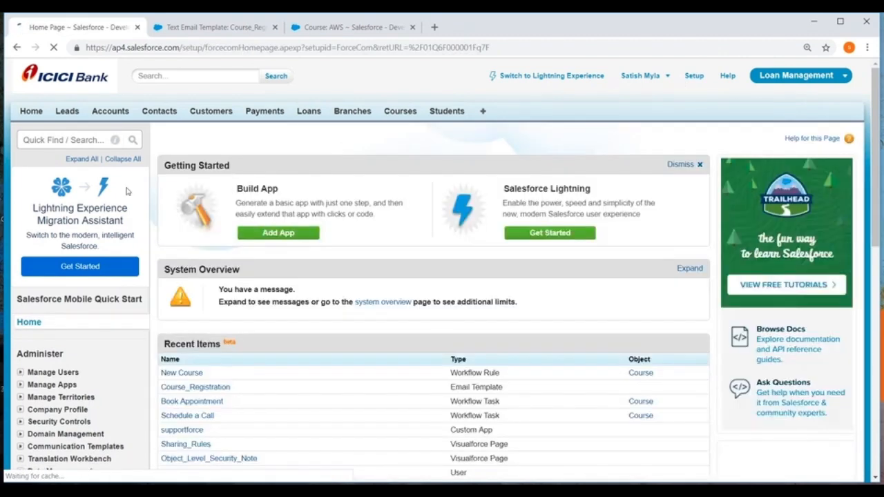
scroll(117, 205, down, 2)
scroll(117, 205, down, 4)
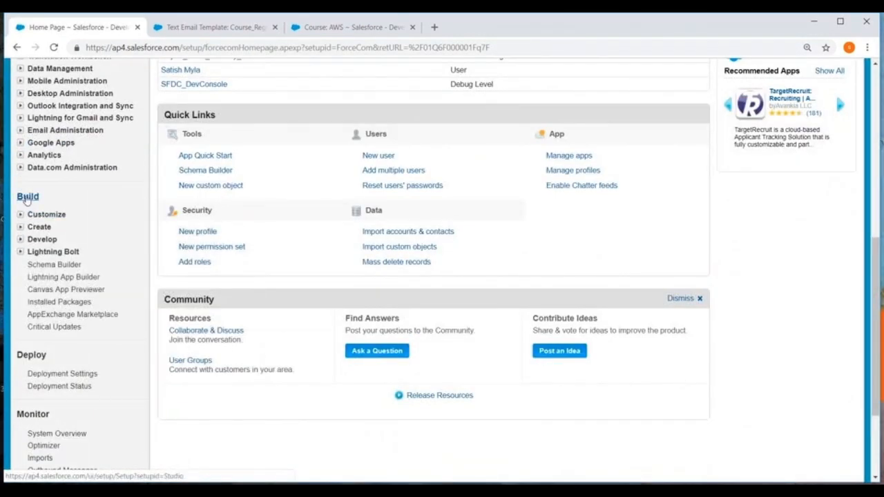
click(20, 227)
scroll(21, 228, down, 3)
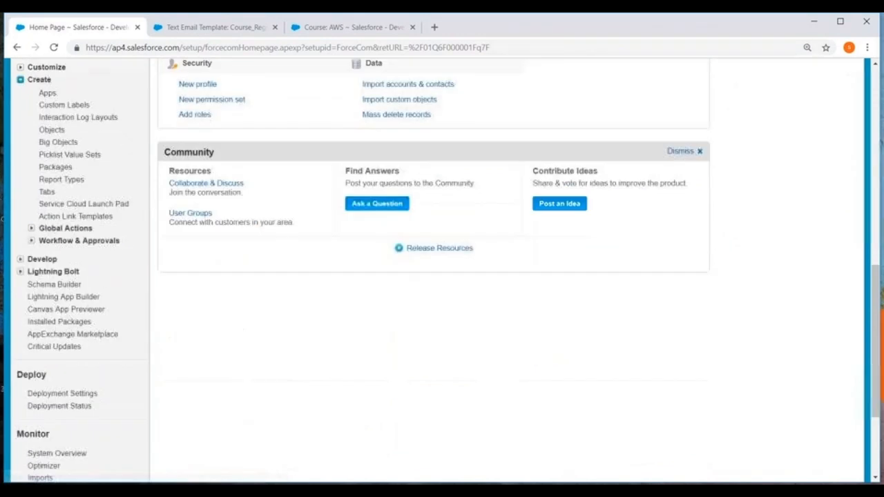
click(31, 215)
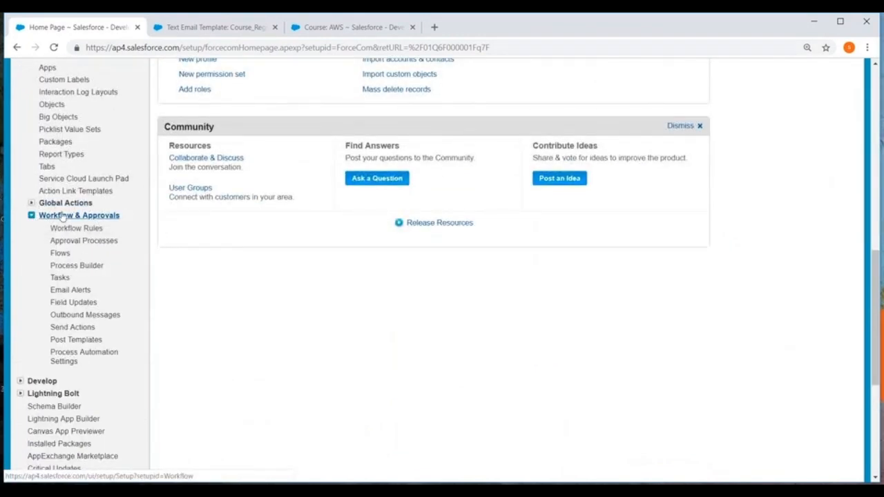
click(74, 229)
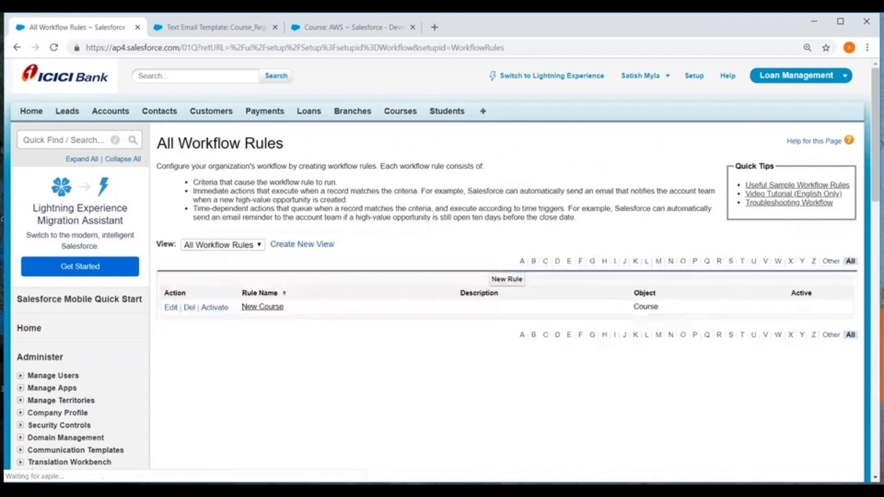
Start a new workflow rule for the Course object and proceed to its rule settings
scroll(506, 228, down, 1)
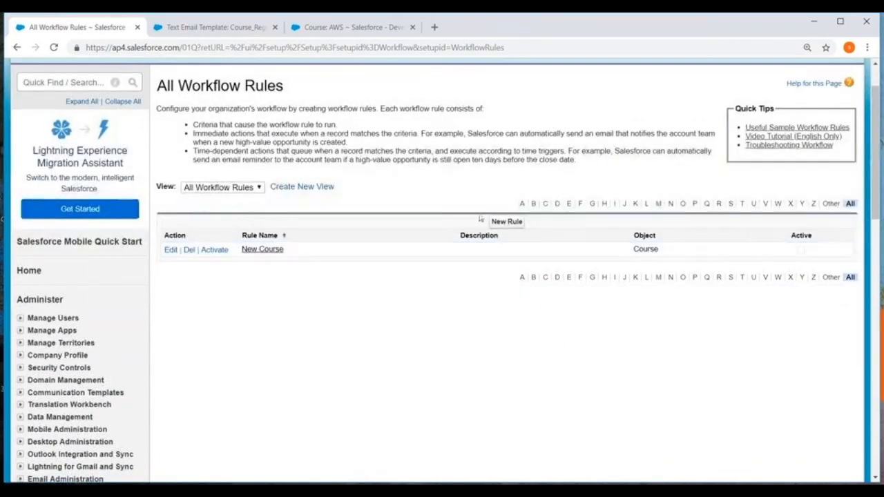
click(506, 221)
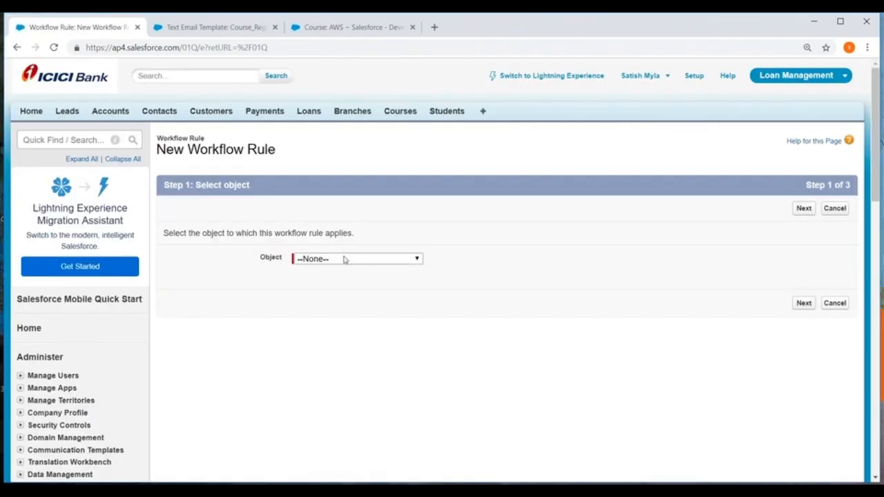
click(343, 258)
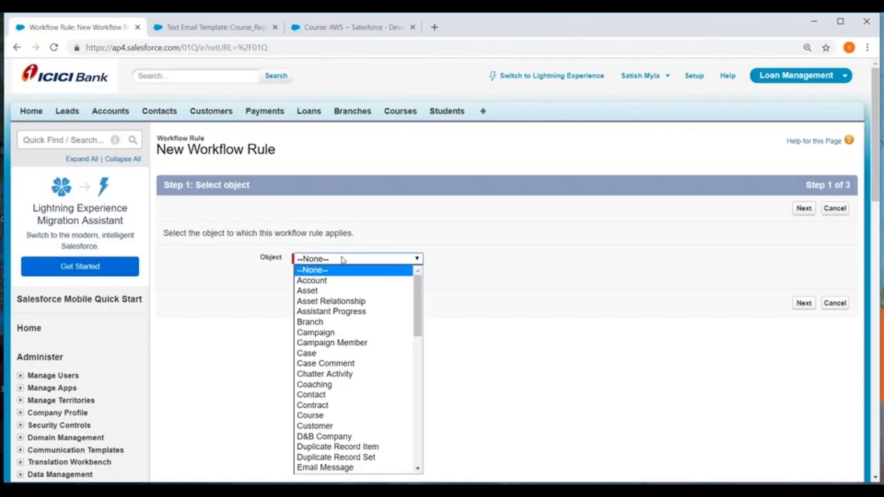
click(335, 417)
click(803, 307)
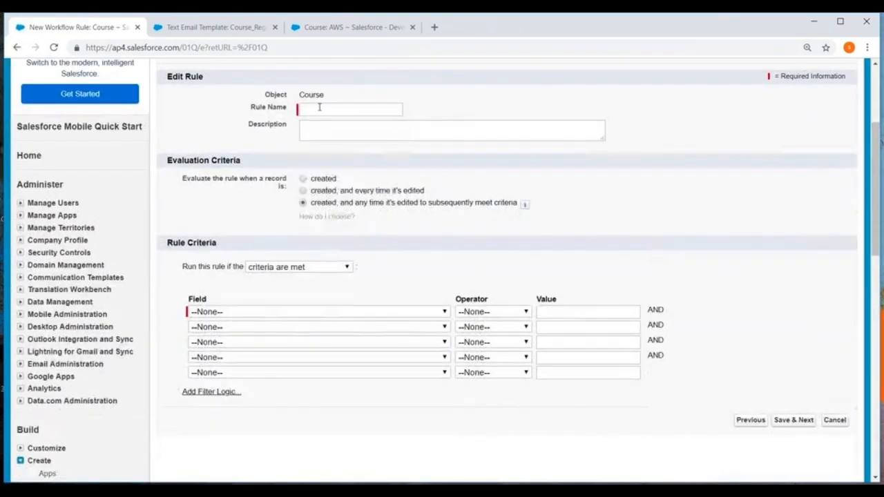
Name the rule Course Registration and have it evaluated only when a record is created
click(319, 107)
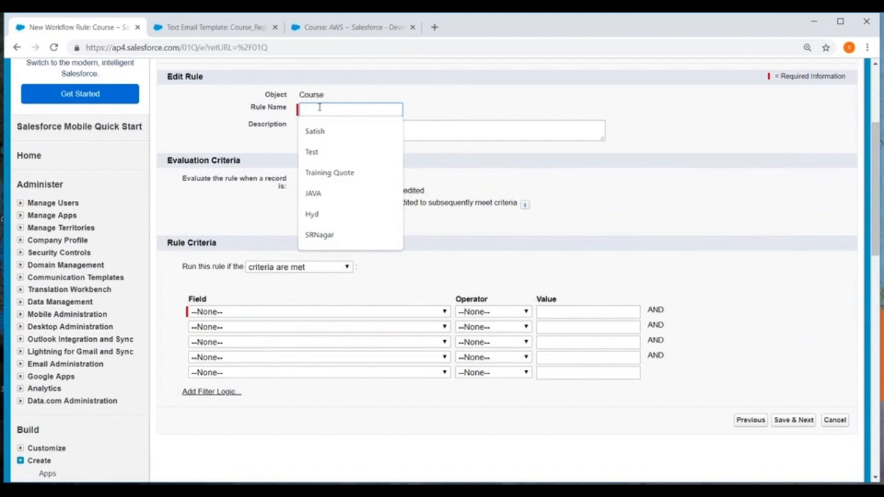
text(Course)
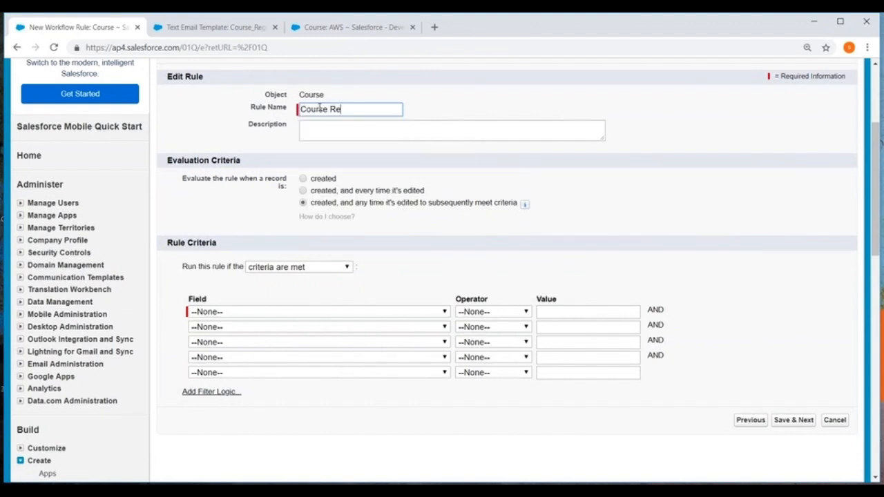
text( Registration)
Set the rule criterion to Course: Fee greater than 10000 and save it to continue to the workflow actions
scroll(319, 108, down, 2)
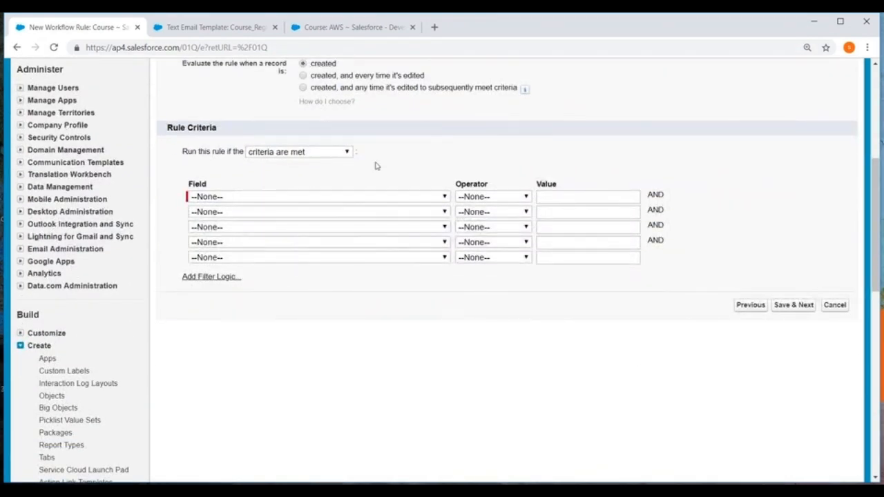
click(336, 198)
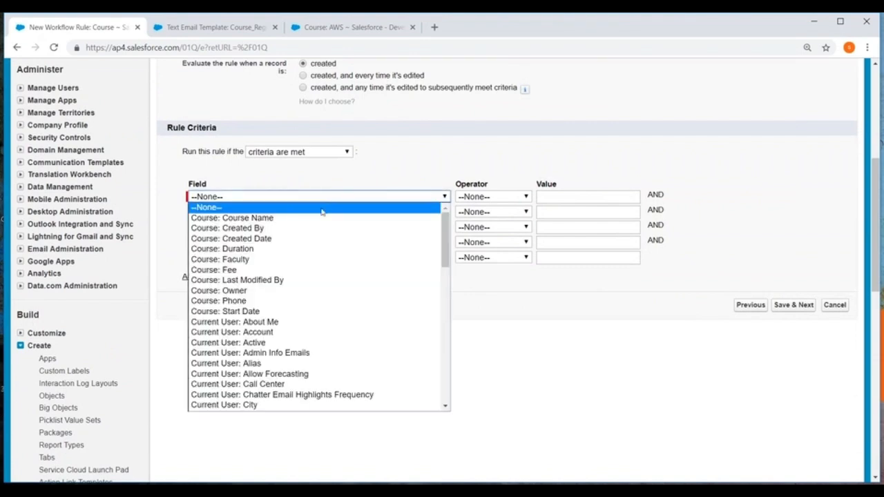
click(246, 271)
click(508, 197)
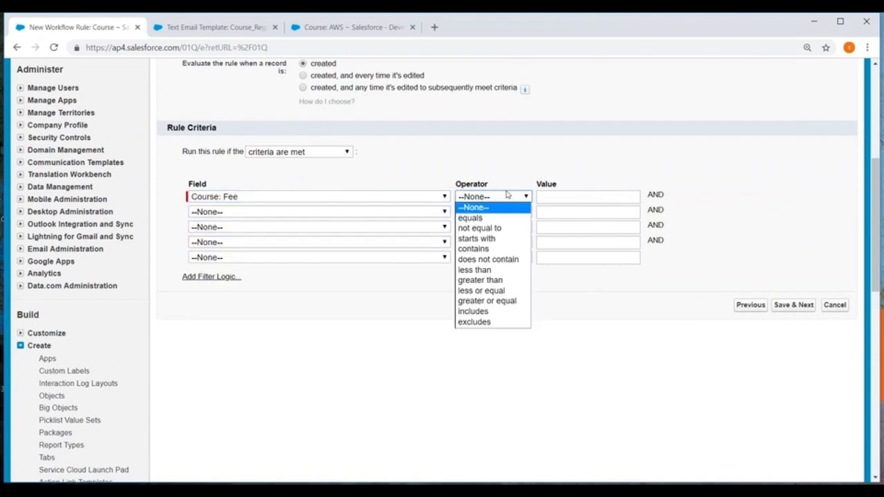
click(493, 273)
click(571, 199)
text(10000)
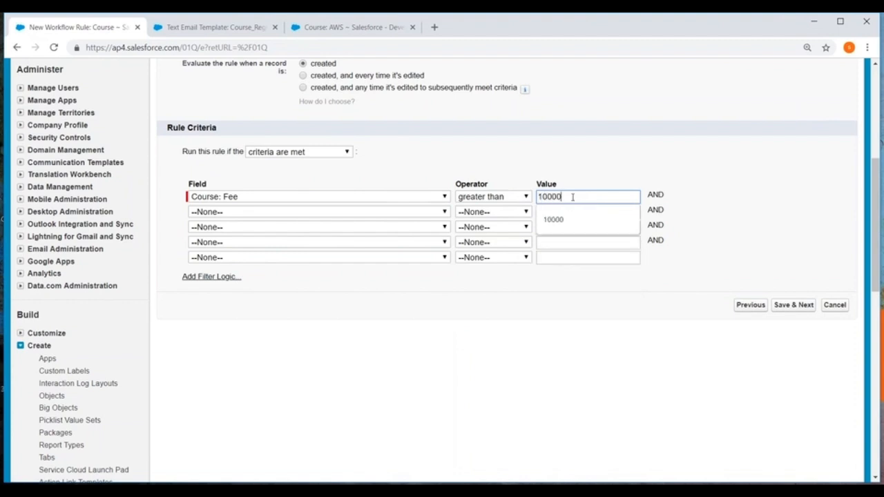
click(783, 305)
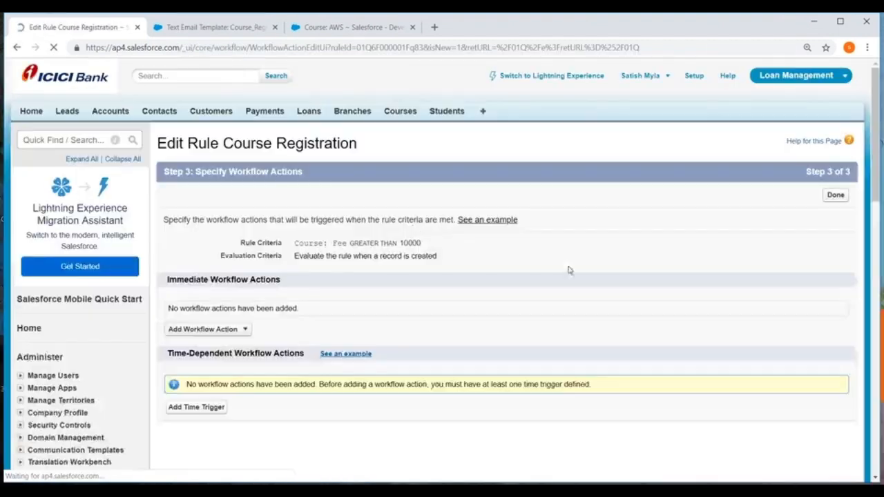
Start a new email alert as an immediate workflow action of the rule
scroll(410, 231, down, 3)
click(243, 156)
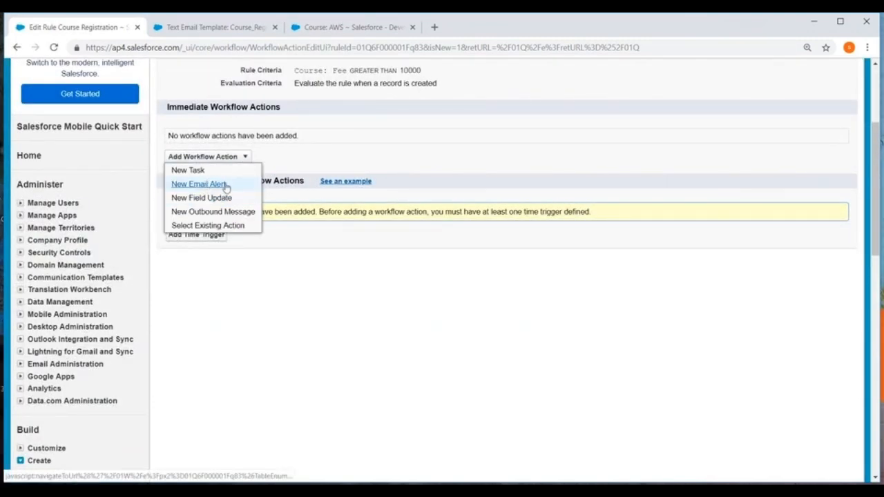
click(197, 184)
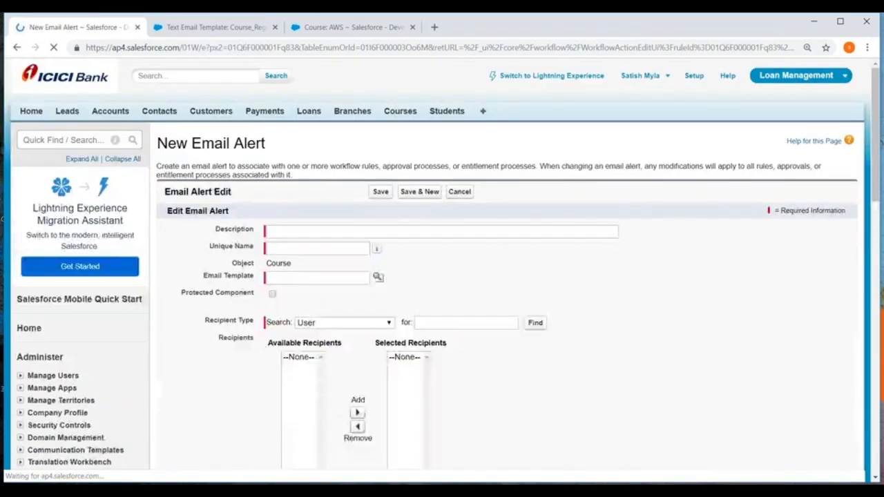
Describe the email alert as Course Registration, with the unique name Course_Registration
scroll(270, 172, down, 1)
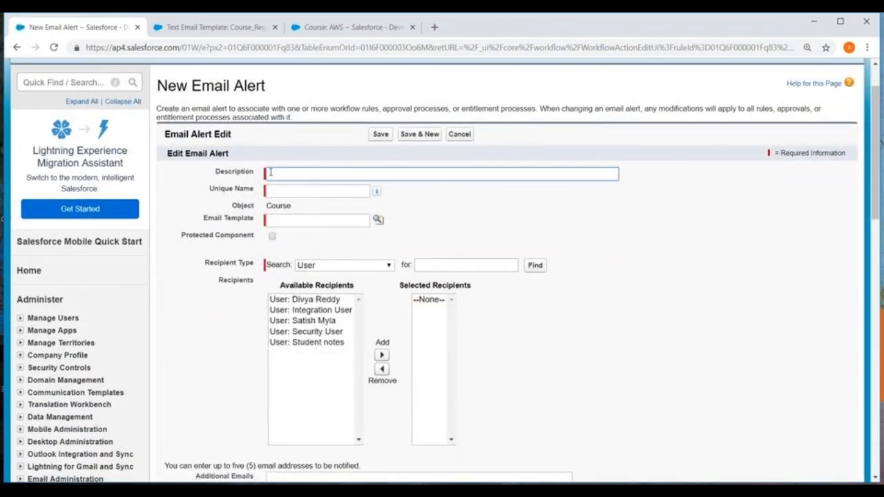
text(Corusre R)
key(BackSpace)
key(BackSpace)
key(BackSpace)
click(279, 191)
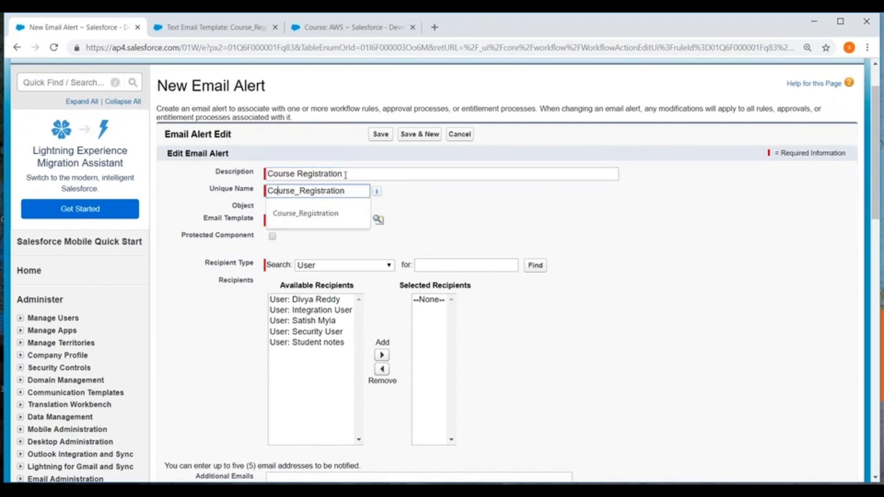
Look up and assign the Course_Registration email template to the alert
scroll(195, 152, down, 1)
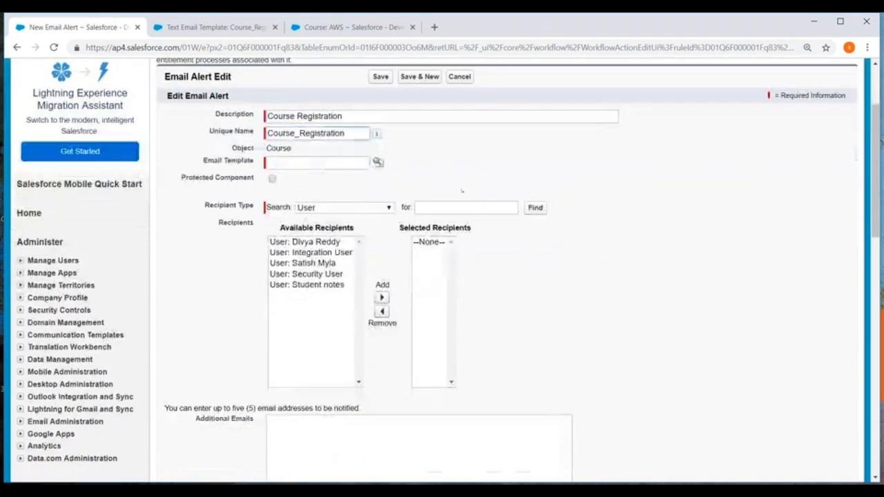
click(378, 161)
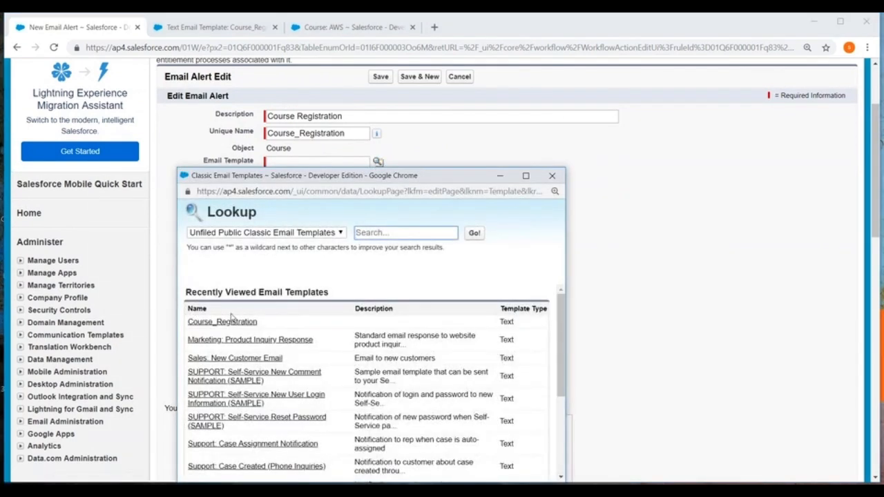
click(214, 321)
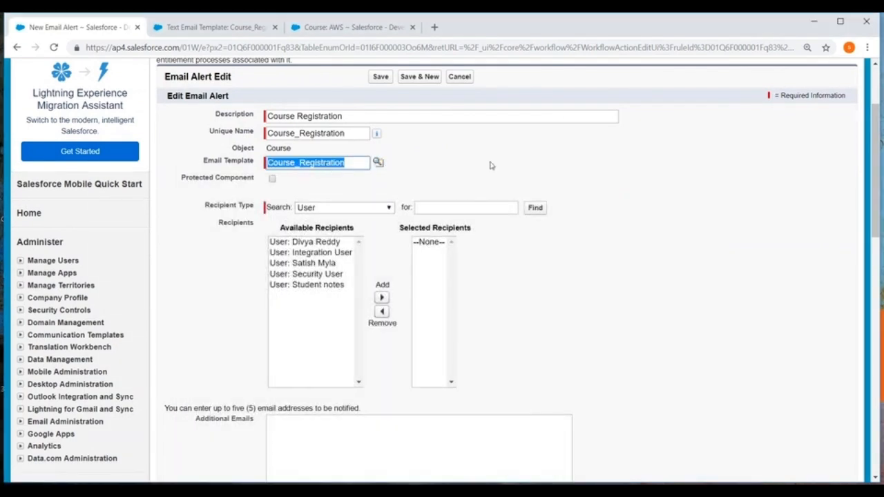
Set the recipient type to Owner and add Course Owner to the alert's selected recipients
scroll(490, 166, down, 1)
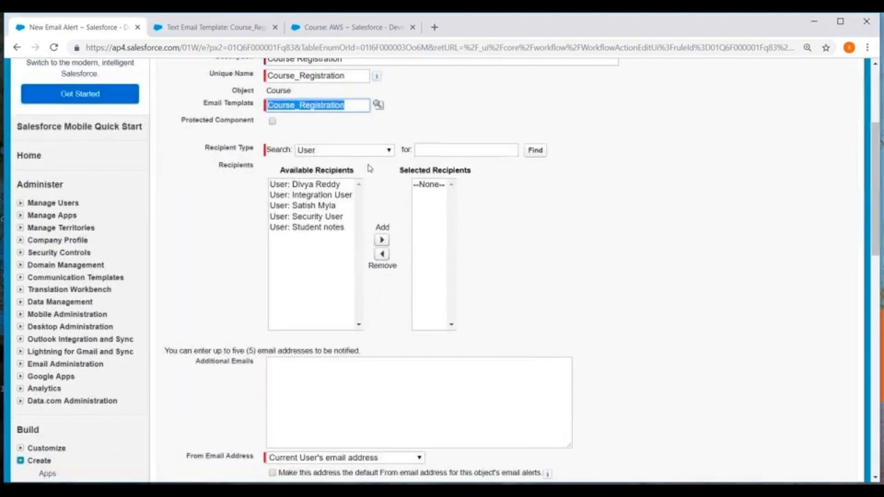
click(332, 150)
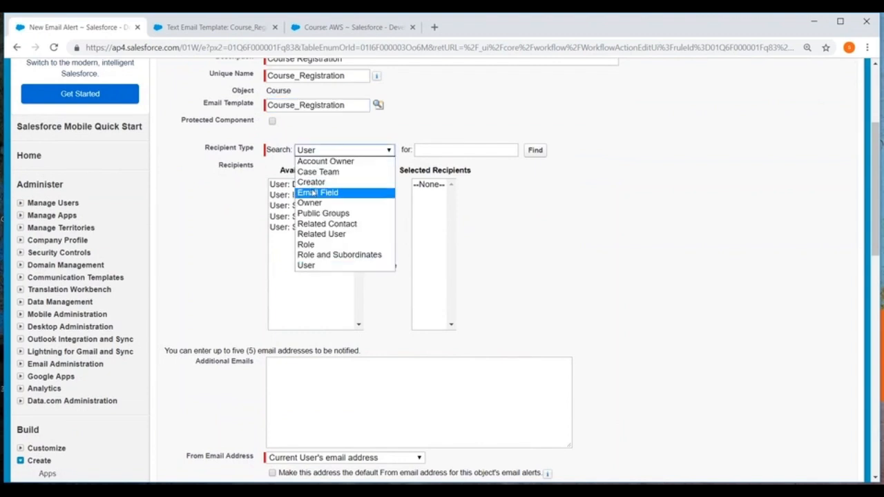
click(315, 192)
click(331, 151)
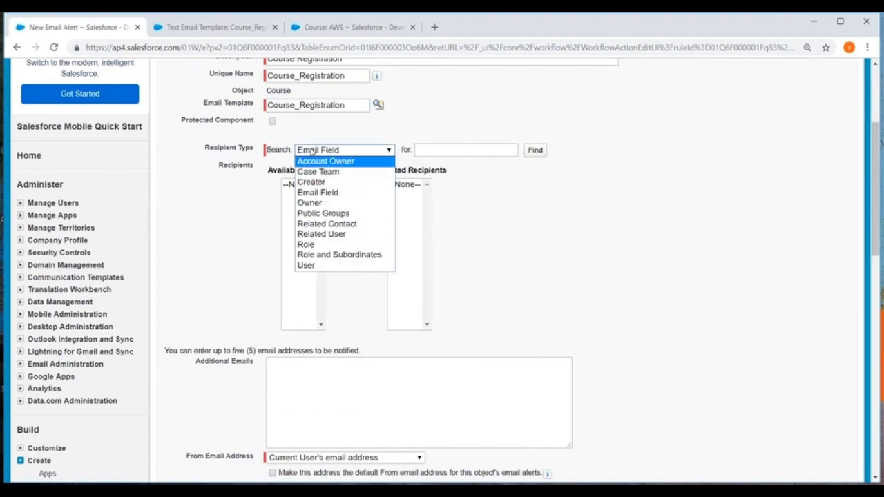
click(312, 203)
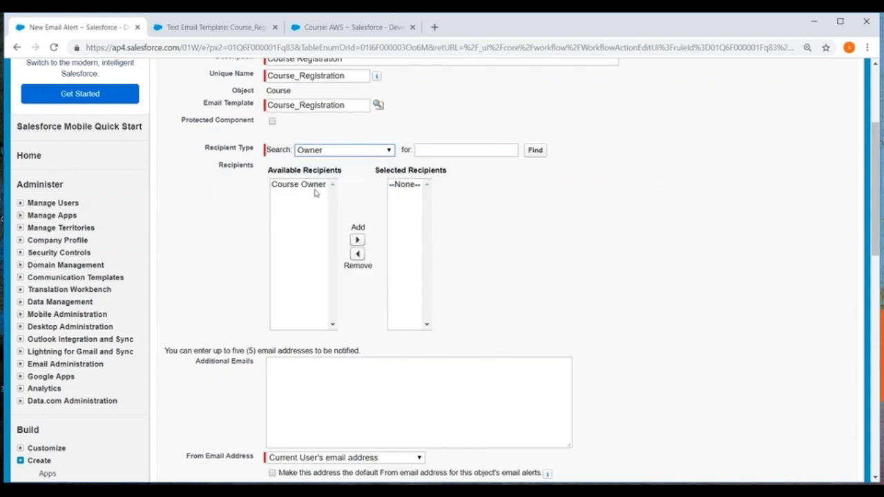
click(311, 185)
click(357, 240)
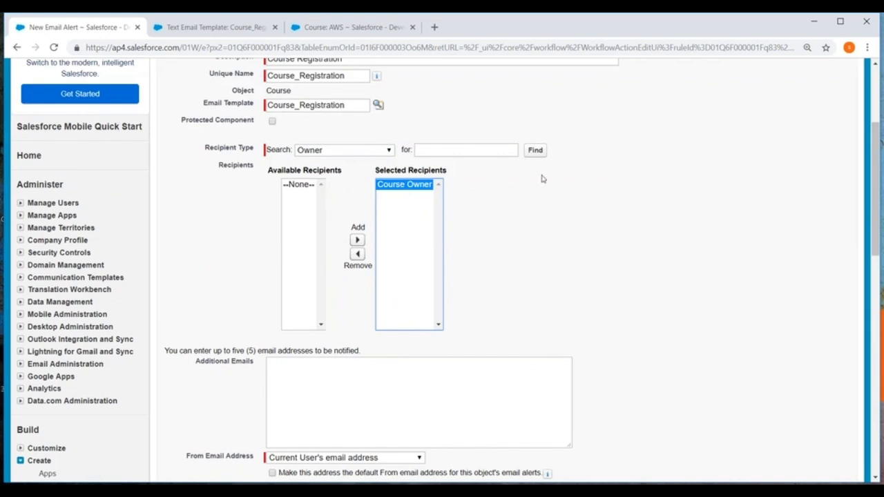
Examine the other recipient types, the additional emails field and the From Email Address options of the alert
scroll(545, 186, down, 2)
scroll(549, 193, up, 2)
click(359, 149)
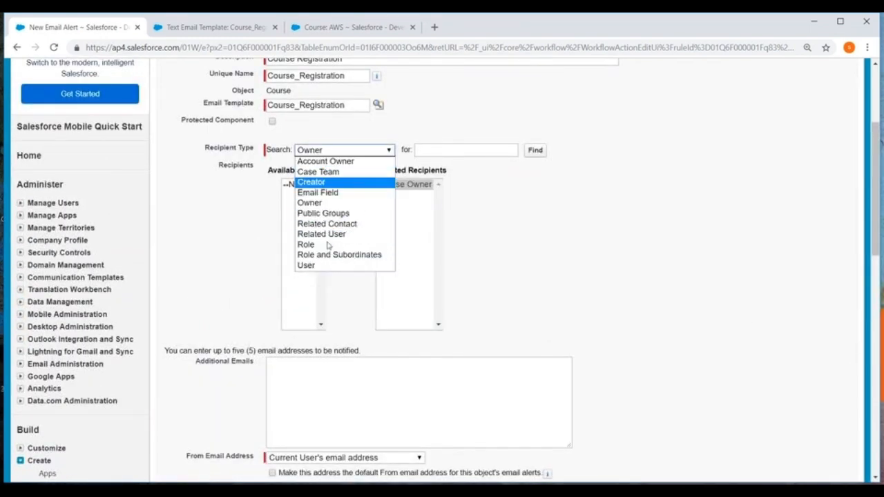
click(536, 225)
scroll(541, 226, down, 5)
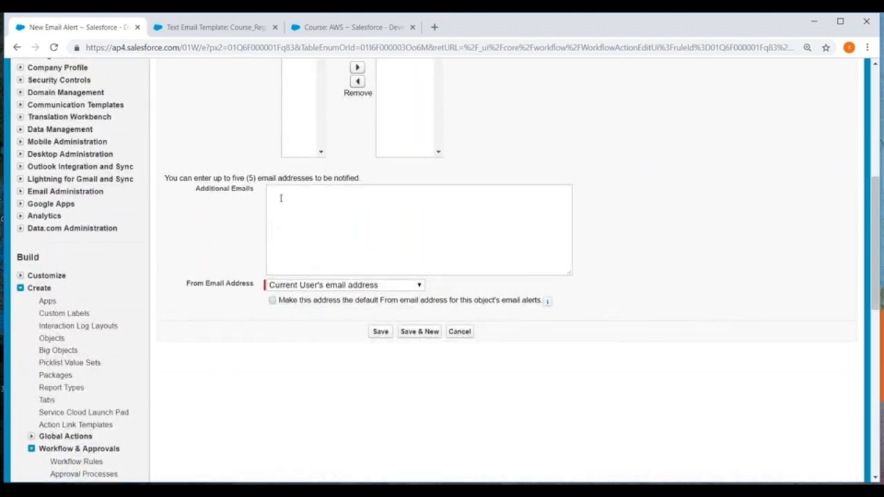
click(281, 198)
scroll(444, 204, up, 5)
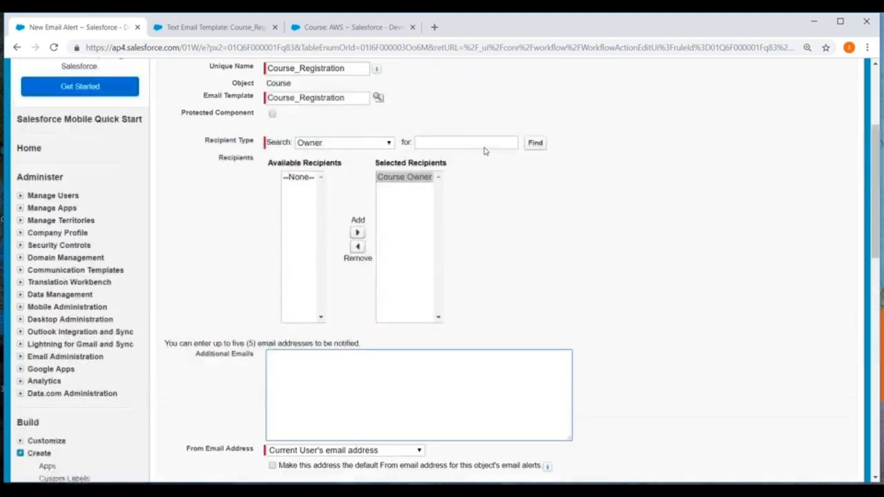
click(324, 150)
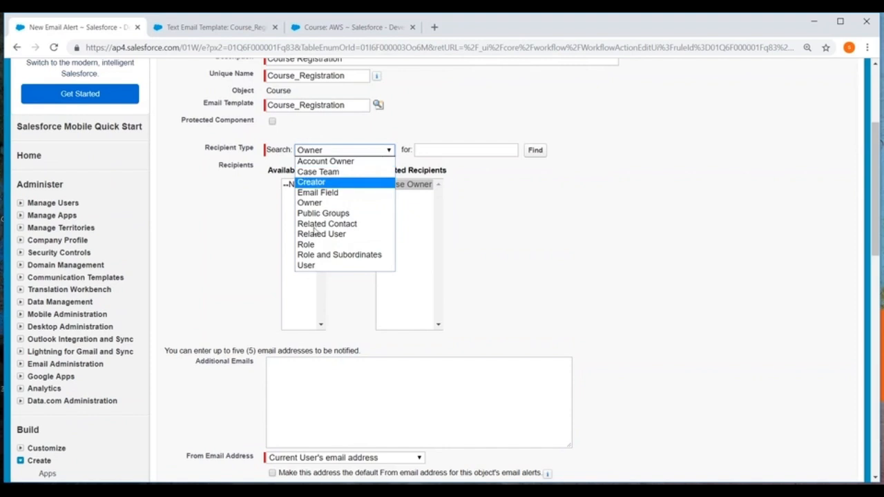
click(540, 241)
scroll(541, 242, down, 1)
scroll(542, 241, down, 3)
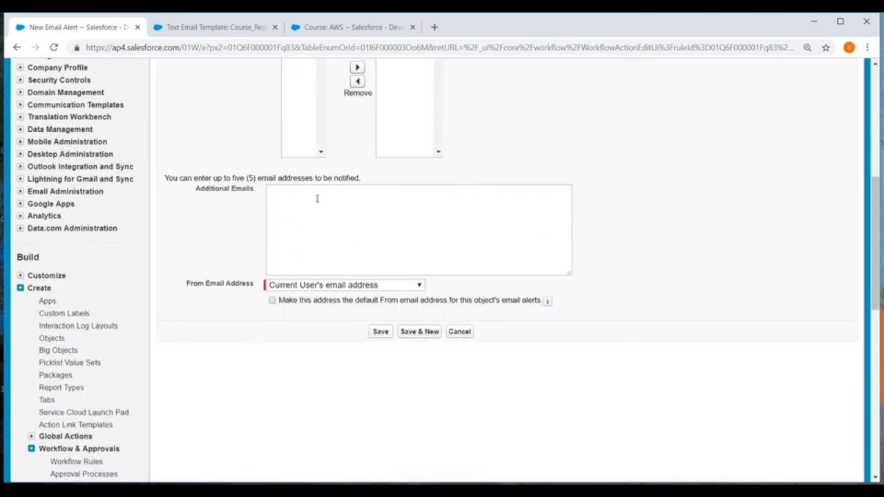
click(411, 287)
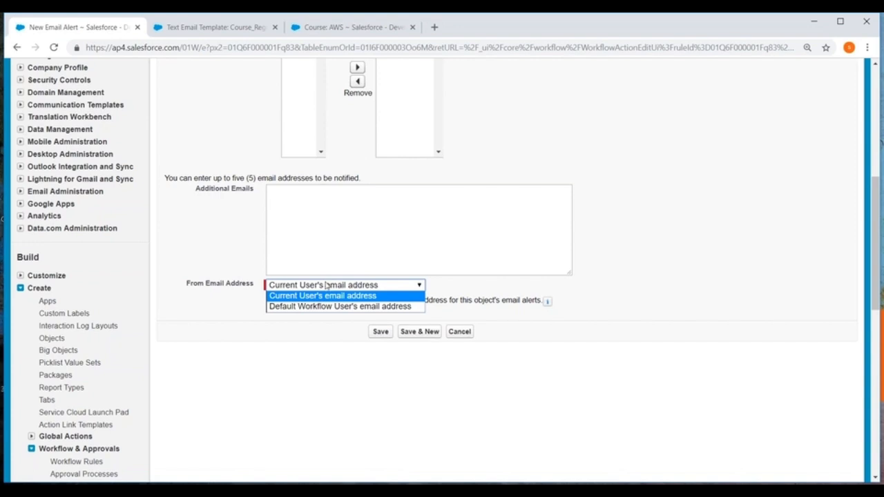
click(550, 206)
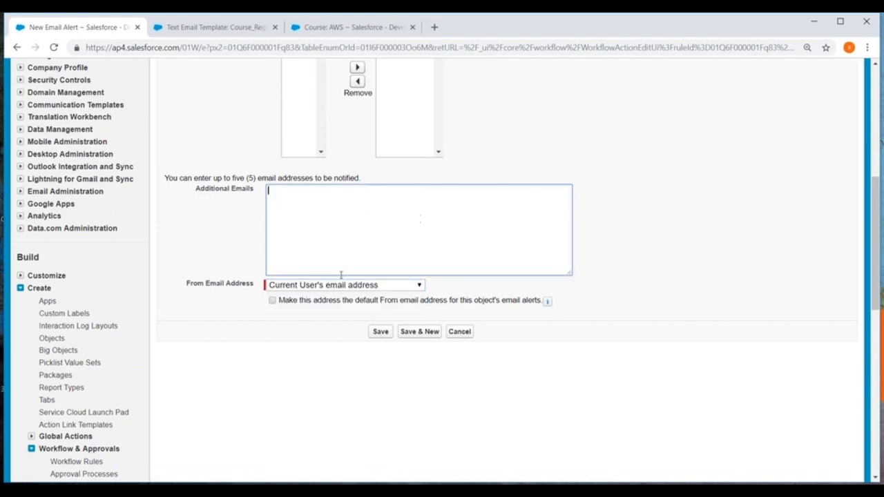
Save the Course Registration email alert, finish the workflow actions and activate the Course Registration rule
click(379, 333)
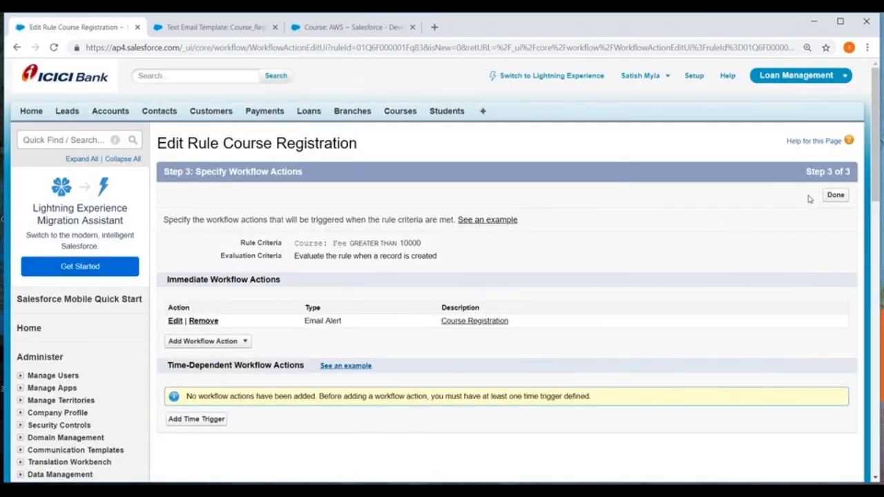
click(834, 195)
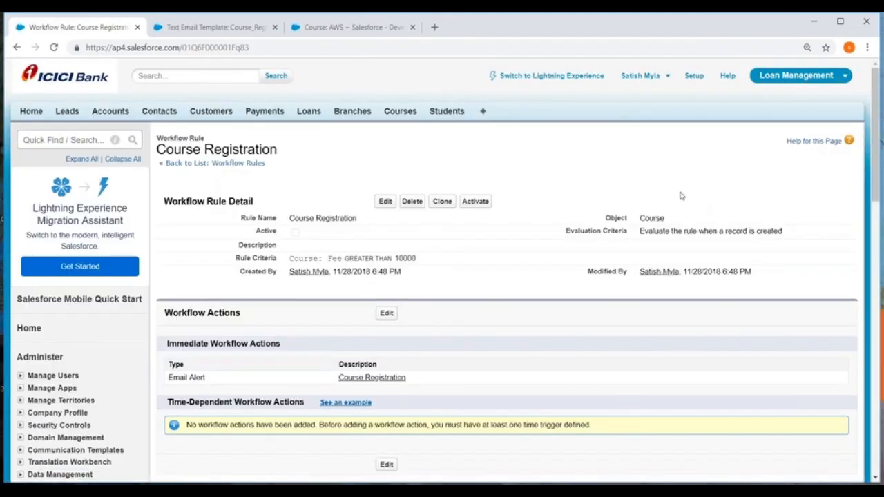
click(475, 200)
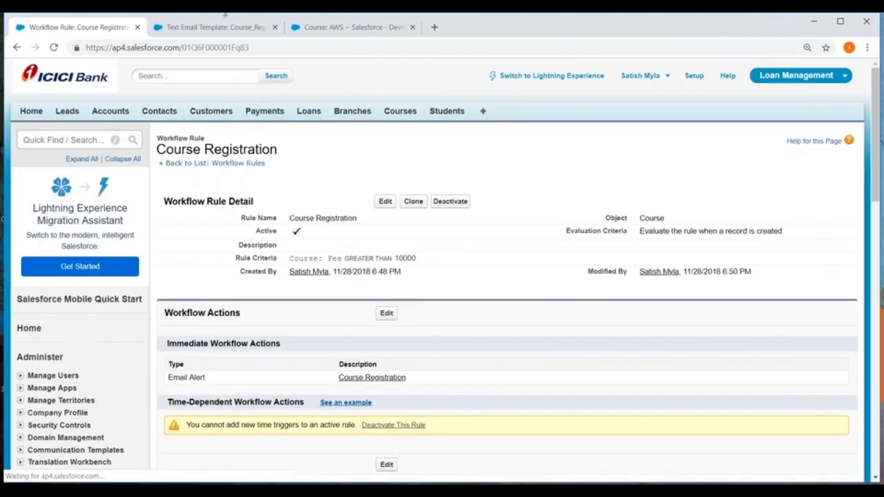
Start a new course record named DevOps and fill in the faculty member's name
click(349, 27)
click(402, 113)
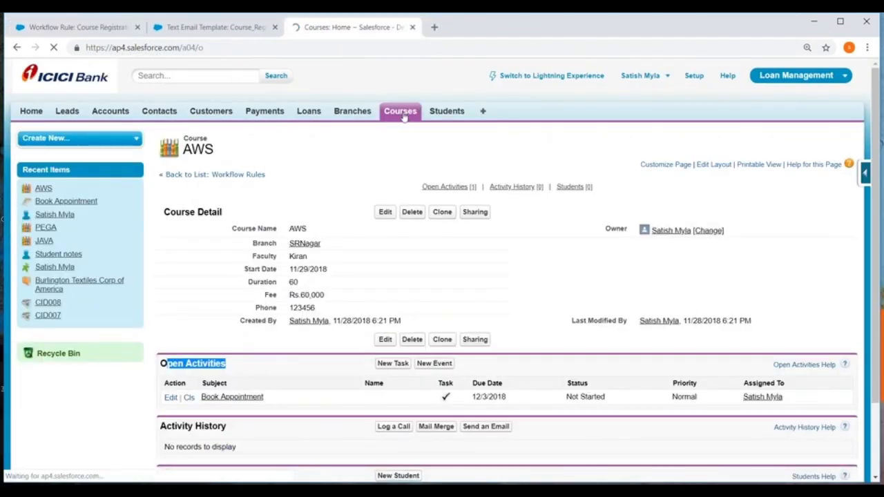
click(386, 206)
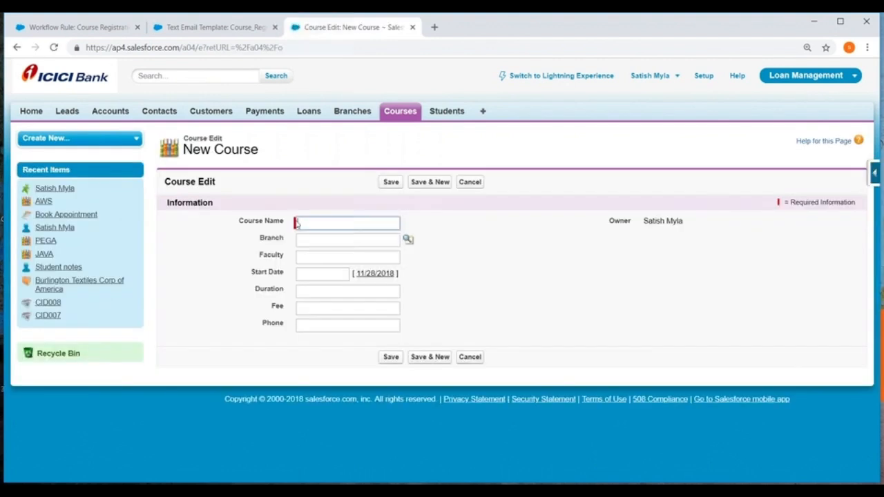
click(311, 220)
text(DevOps)
click(315, 257)
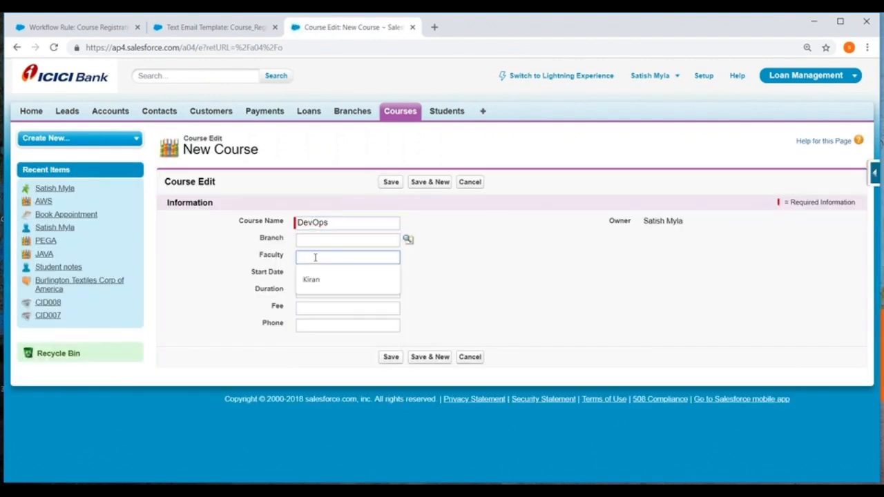
text(Krishna)
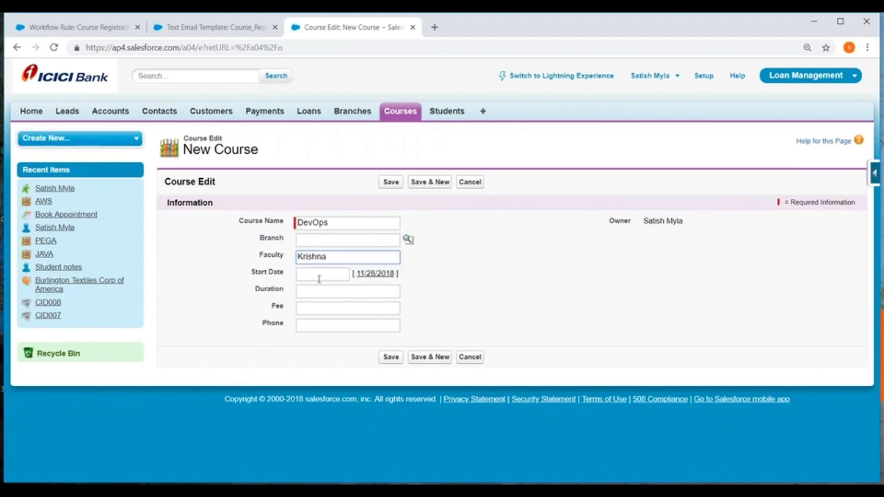
Set the course's start date to 11/29/2018, duration to 70 and fee to 50000, fill in the phone number and save the record
click(319, 275)
click(378, 358)
click(314, 291)
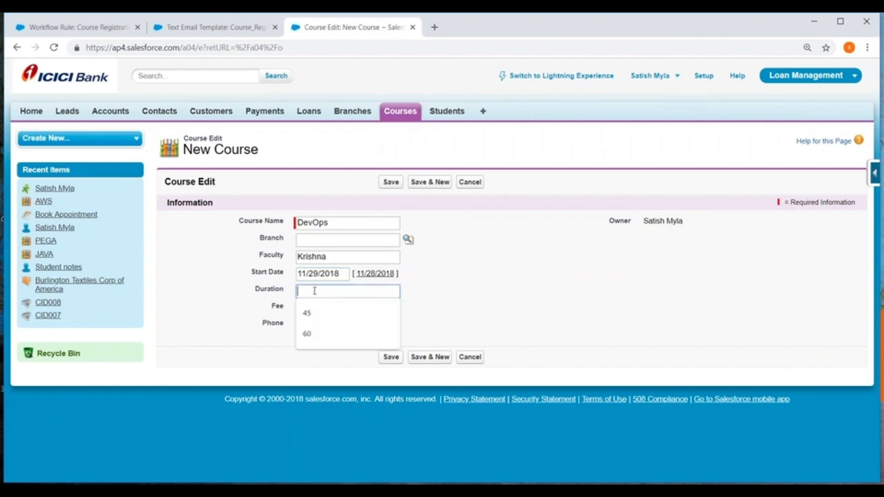
text(70)
click(327, 312)
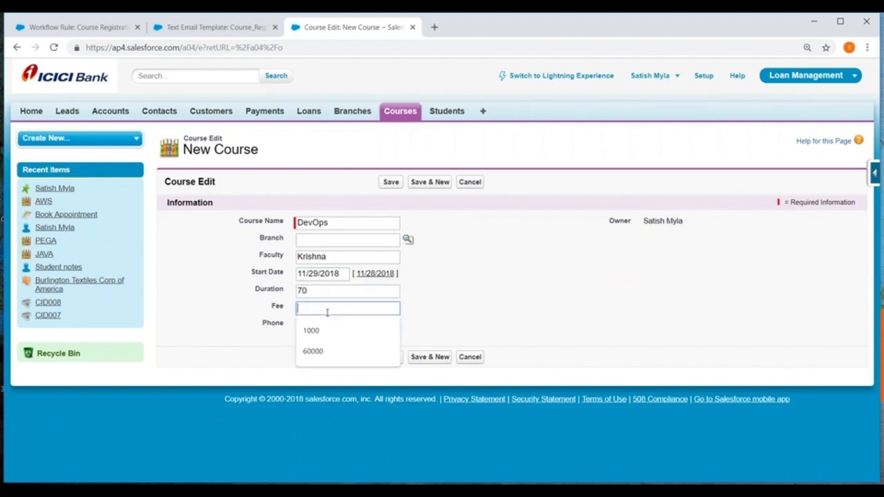
text(50000)
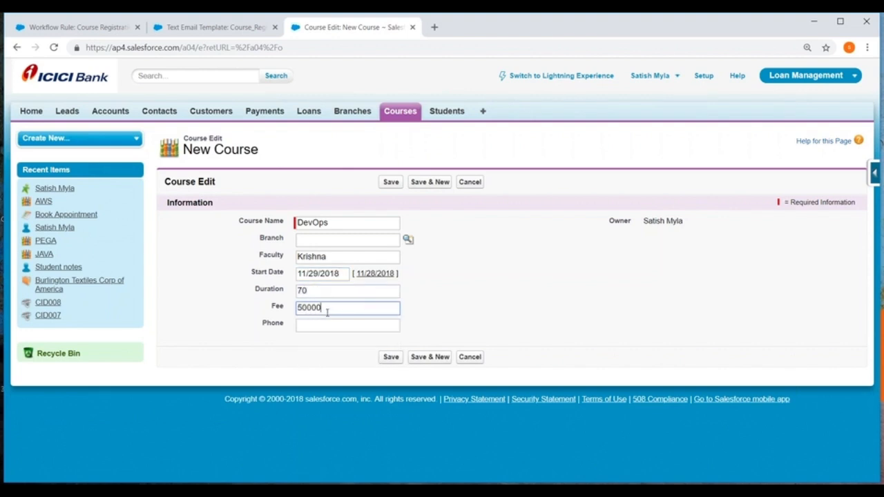
click(324, 324)
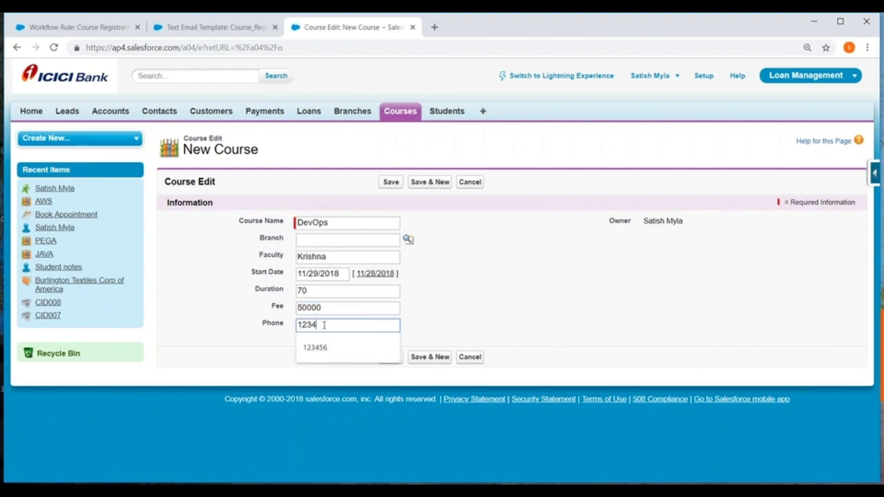
click(434, 316)
click(391, 357)
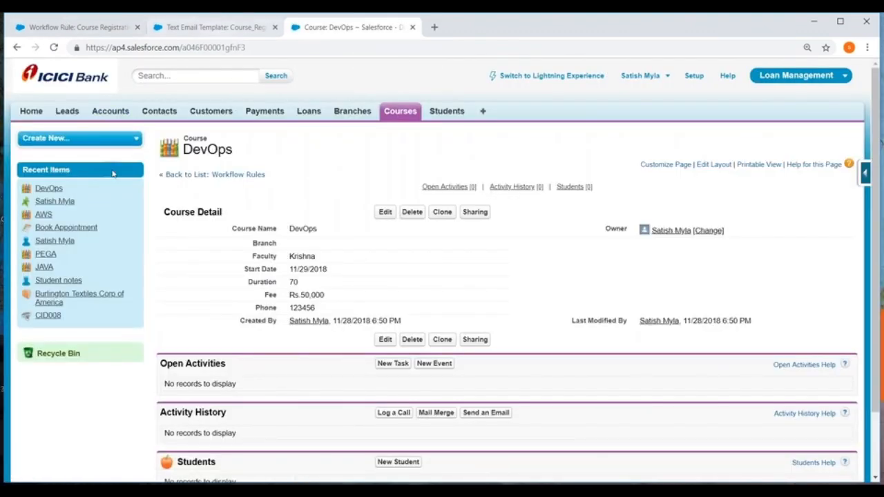
Open the user record with the System Administrator profile from the users list in Setup to check its email address
click(694, 76)
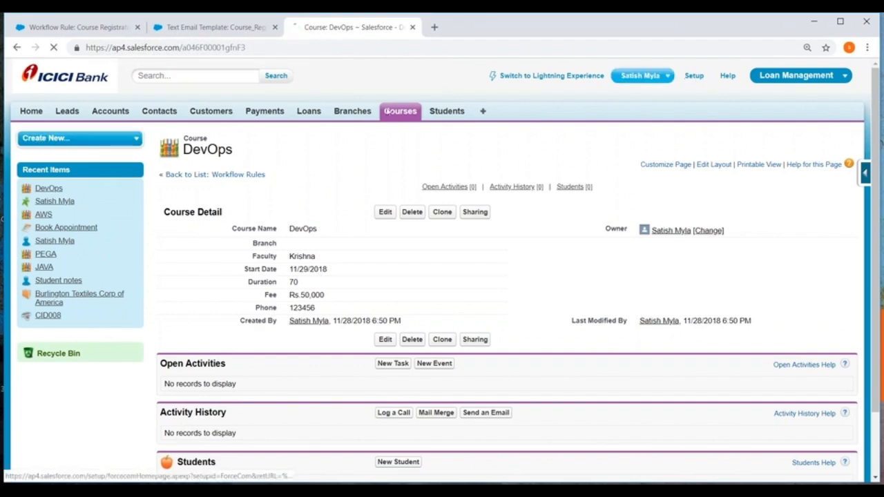
scroll(69, 249, down, 3)
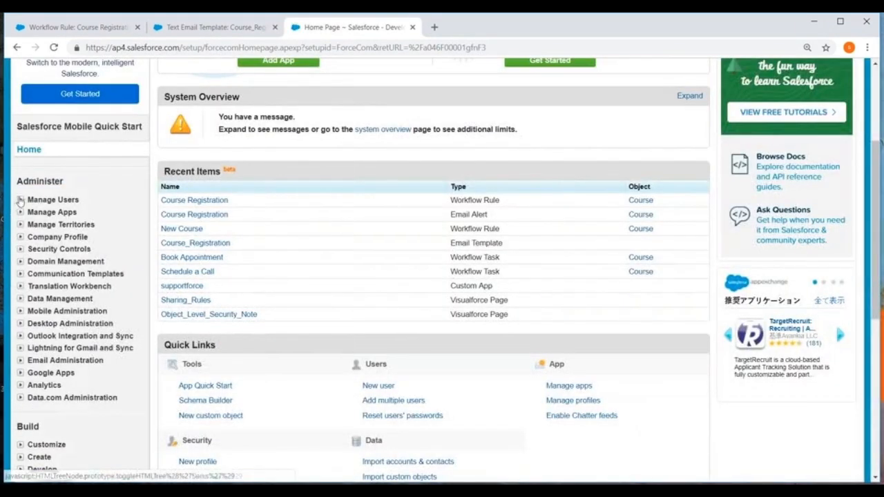
click(52, 200)
click(43, 213)
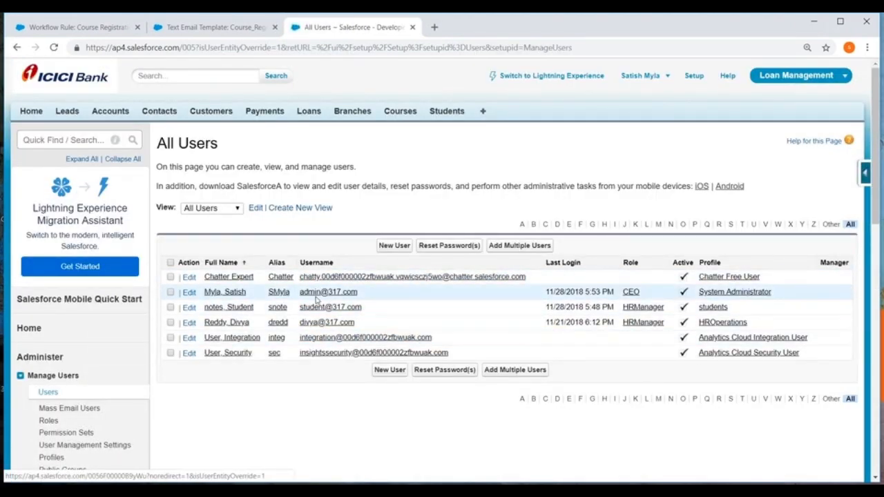
click(309, 292)
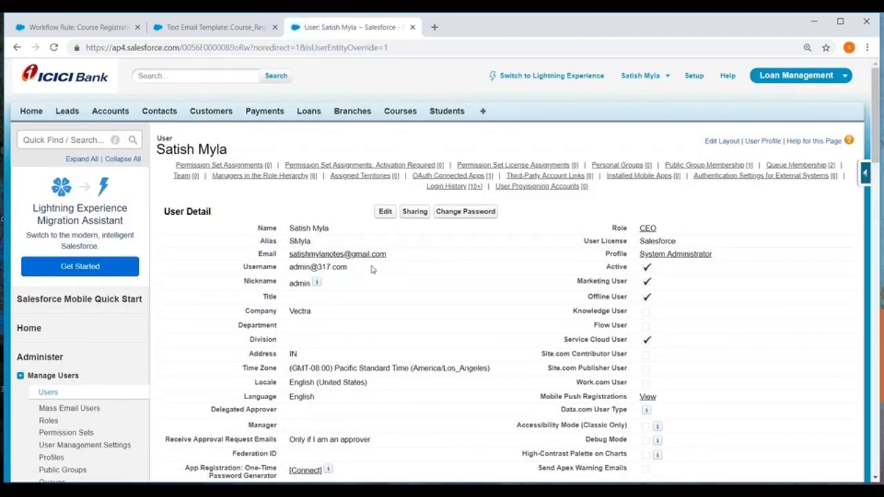
Open Gmail in a new browser tab and switch to the account matching the administrator user's email address
click(433, 27)
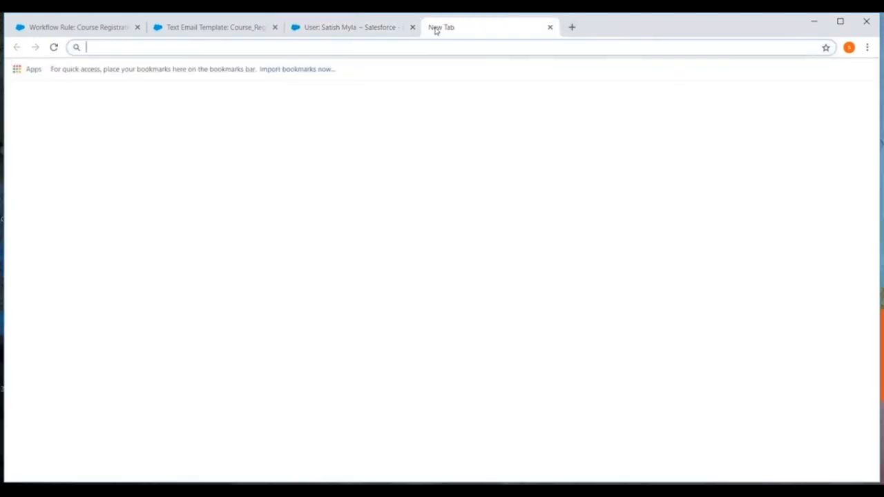
text(gmail)
key(Return)
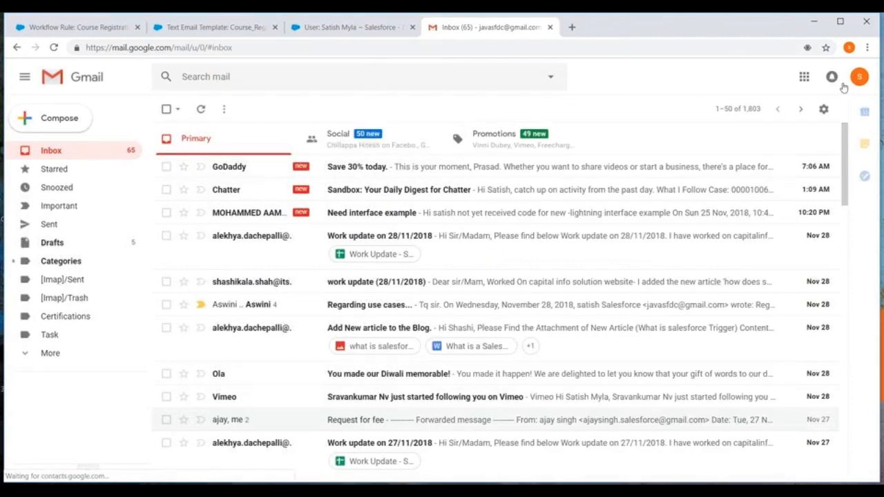
click(859, 77)
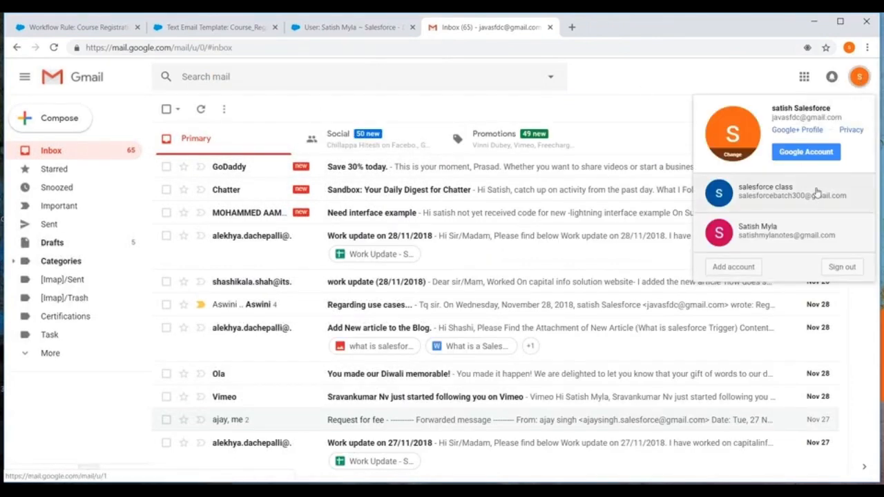
click(769, 234)
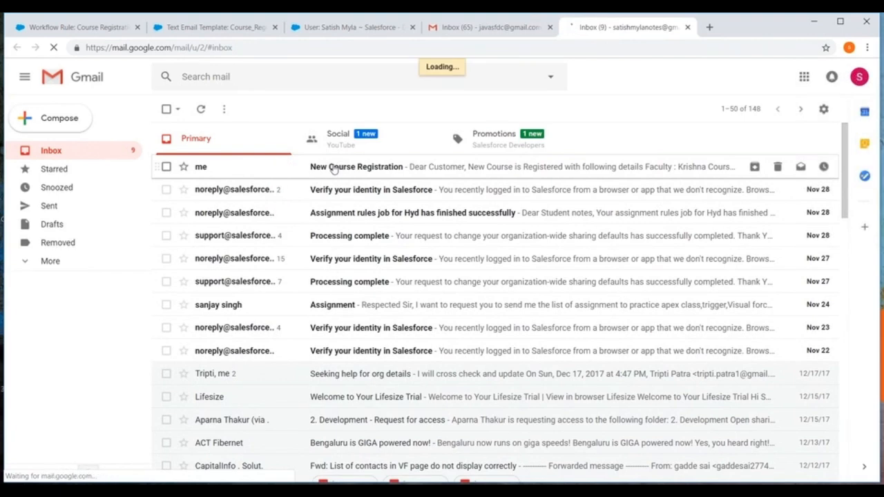
Open the New Course Registration email and examine the merged course details in its body
click(334, 168)
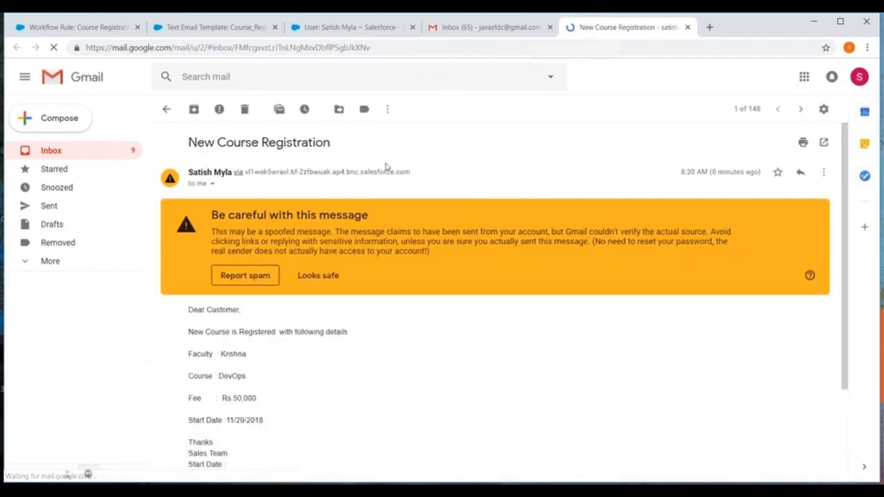
scroll(487, 248, down, 2)
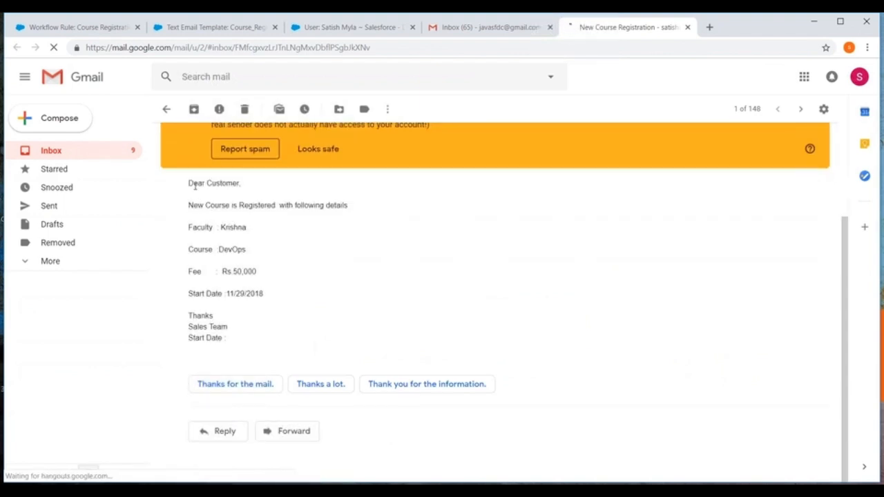
drag(190, 183, 259, 342)
click(435, 296)
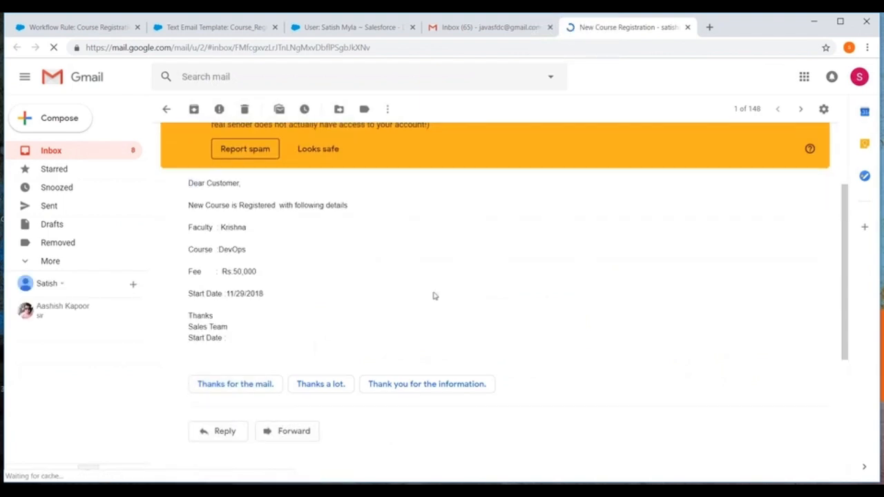
drag(189, 183, 444, 288)
click(359, 193)
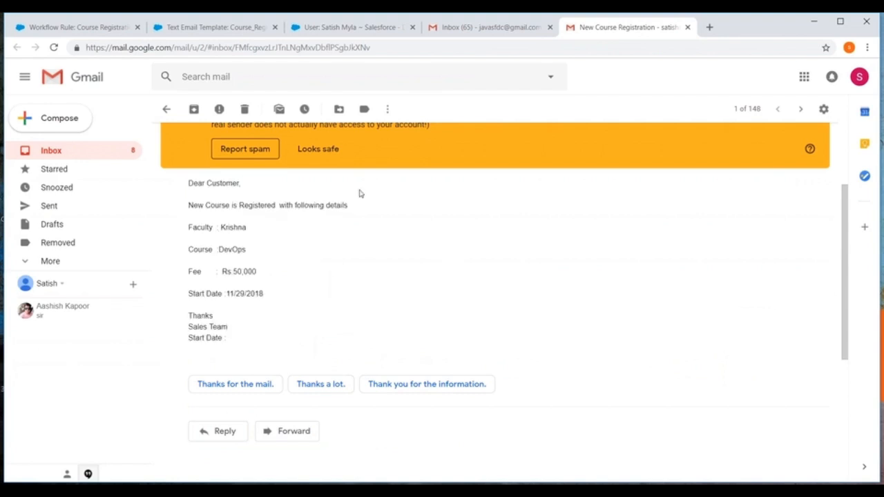
Delete the New Course Registration email and all eight unread conversations remaining in the Primary inbox
click(245, 109)
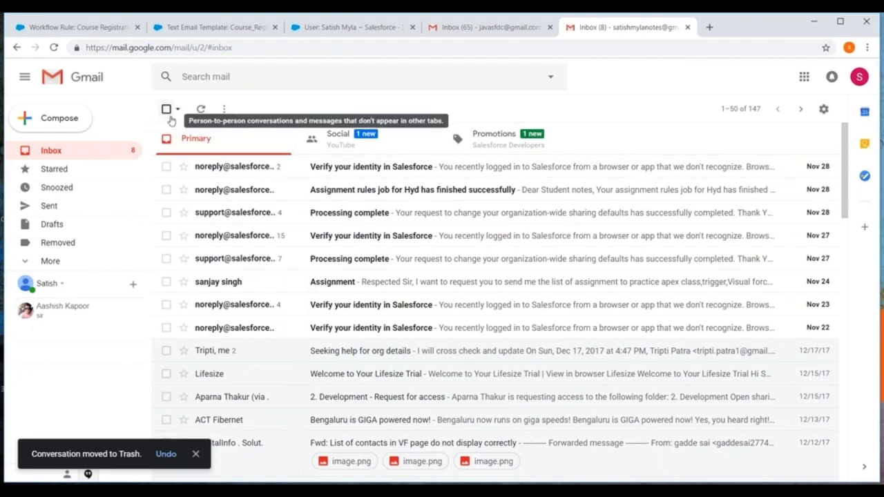
click(166, 110)
click(166, 109)
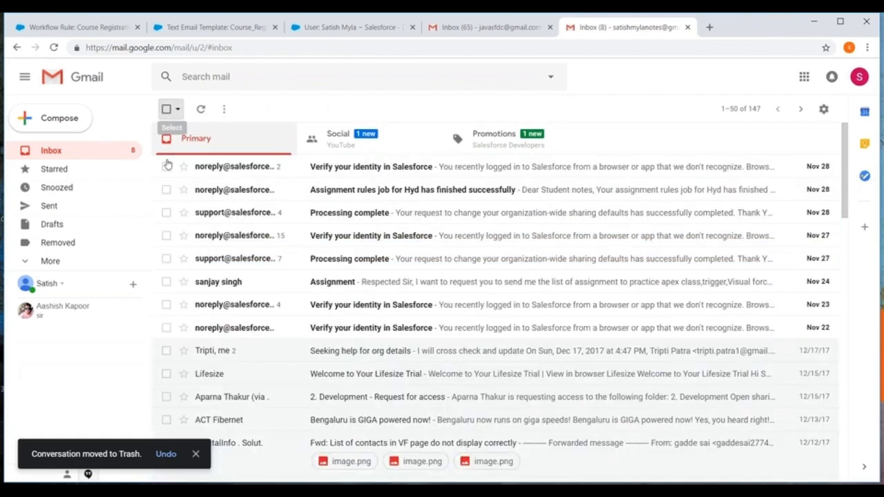
click(166, 166)
click(166, 189)
click(166, 212)
click(166, 235)
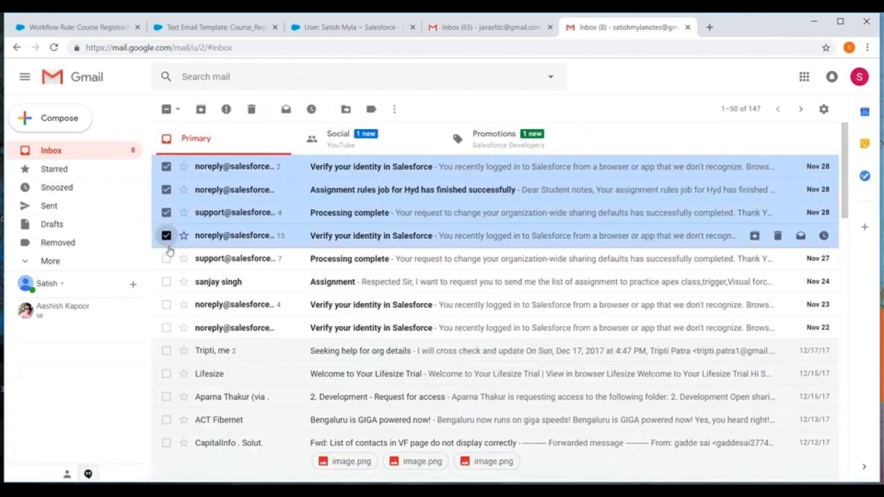
click(167, 258)
click(166, 282)
click(167, 305)
click(167, 327)
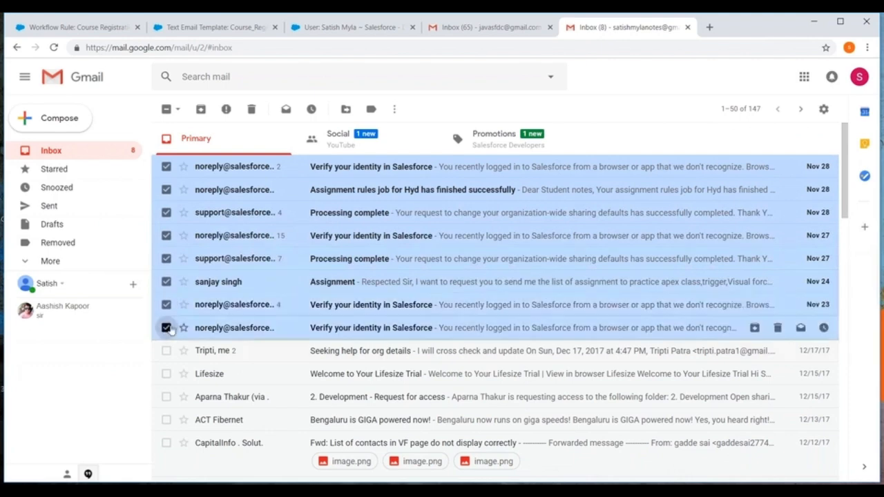
click(251, 109)
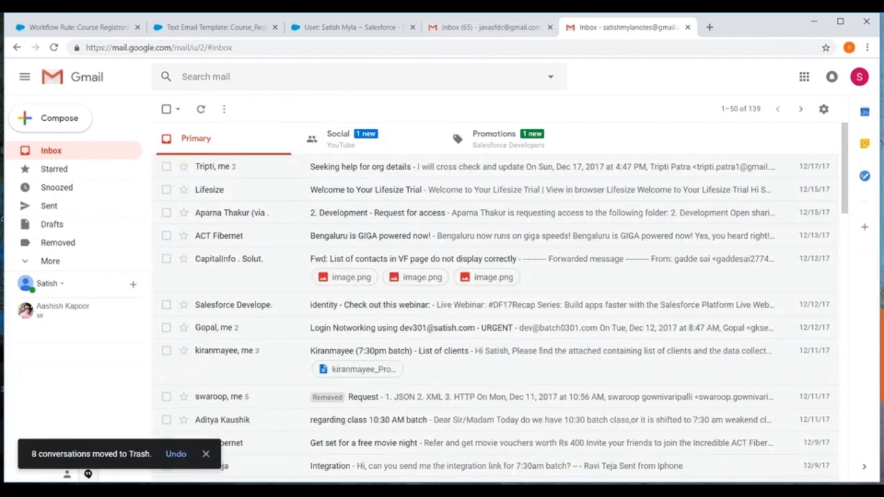
Return to the Course Registration workflow rule in Salesforce and deactivate it
click(214, 27)
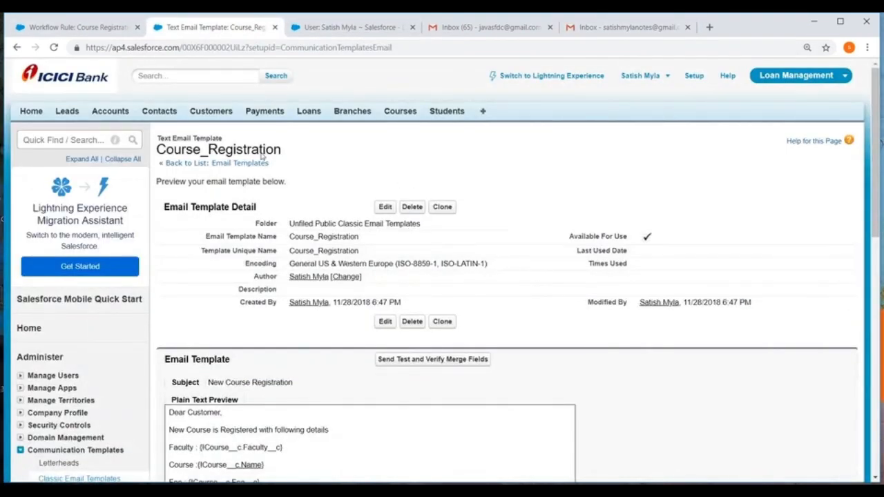
click(65, 26)
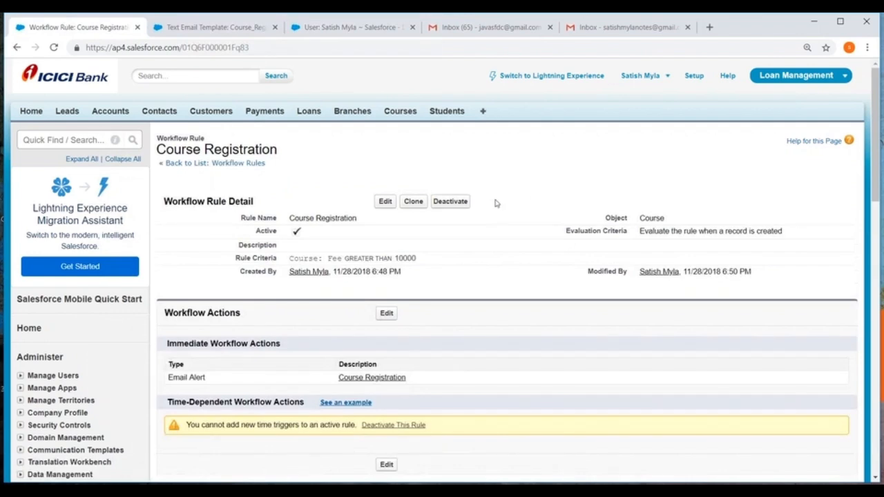
click(451, 201)
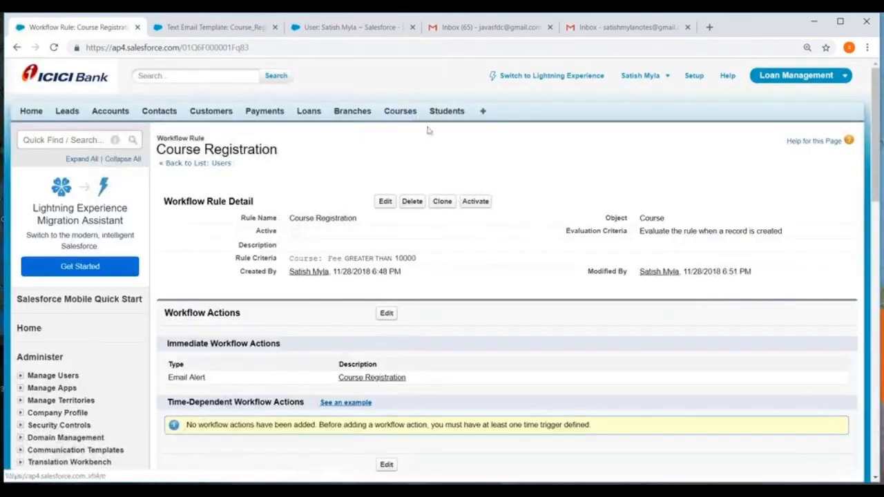
Open blank new-record forms for a course and for a student to check which fields each one offers
click(401, 114)
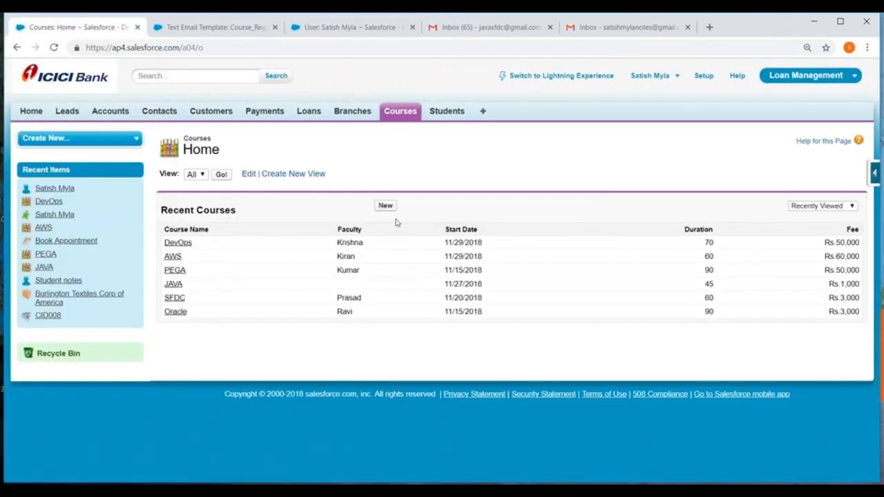
click(385, 205)
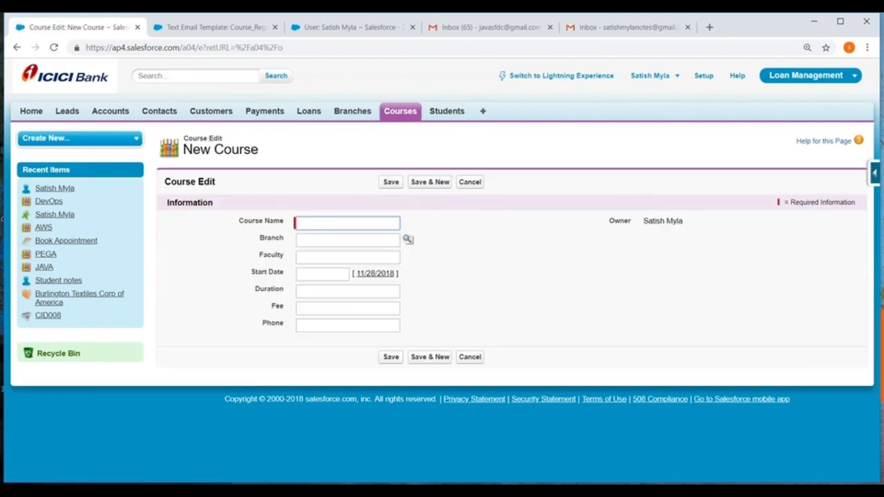
click(445, 113)
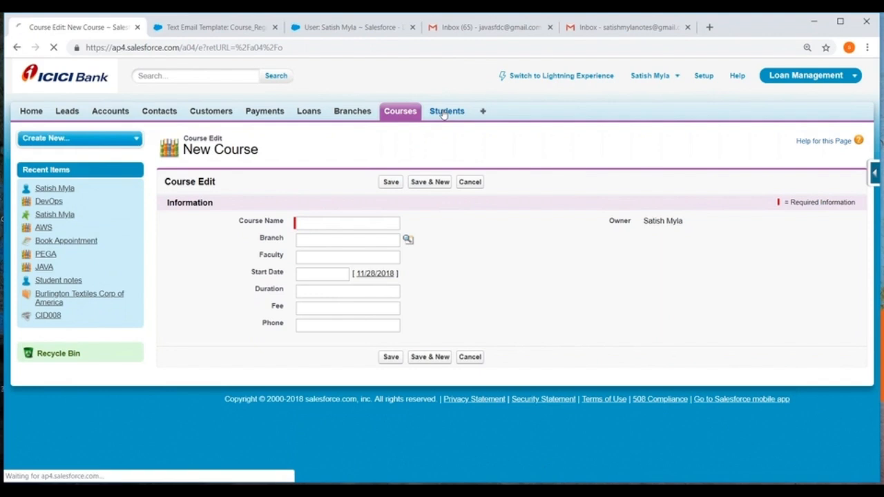
click(385, 206)
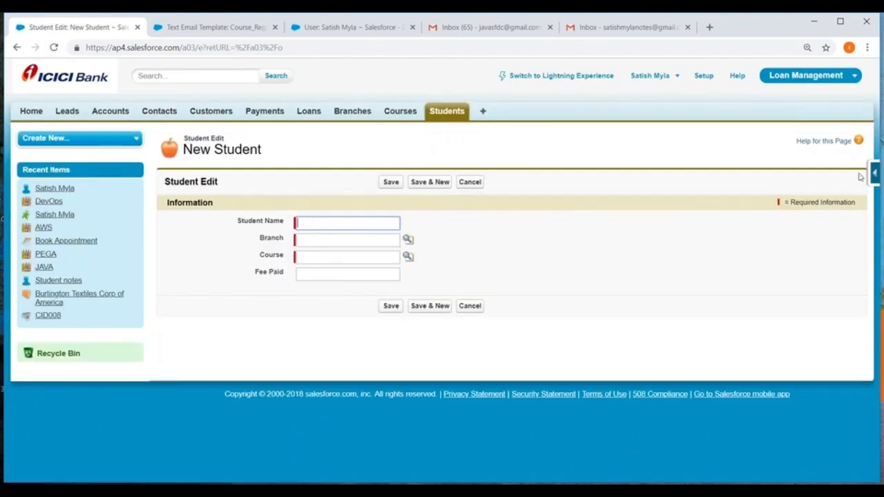
Open the Student object's field definitions in a new browser tab and start a custom field of data type Email
mouse_move(876, 174)
click(763, 196)
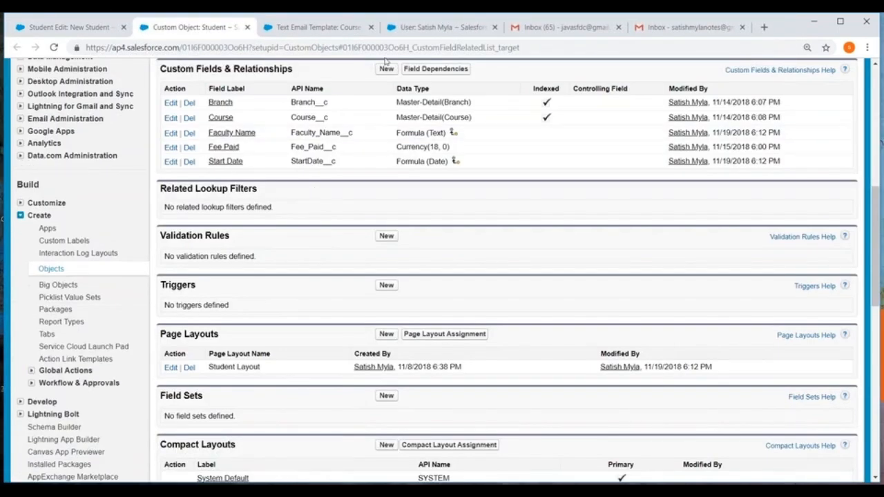
click(385, 69)
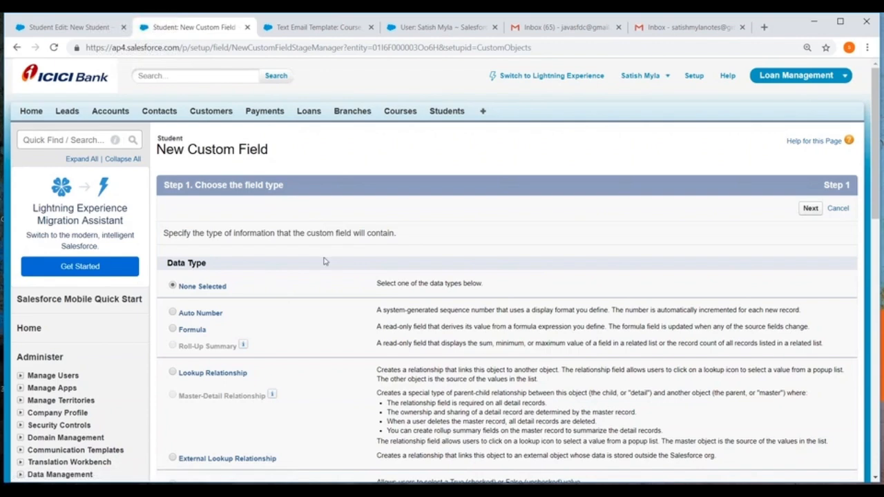
scroll(307, 263, down, 3)
scroll(305, 266, down, 5)
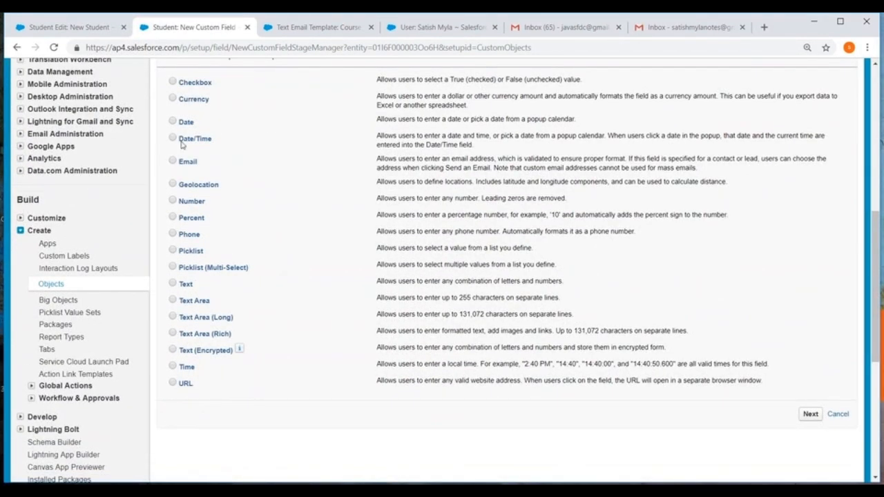
click(809, 414)
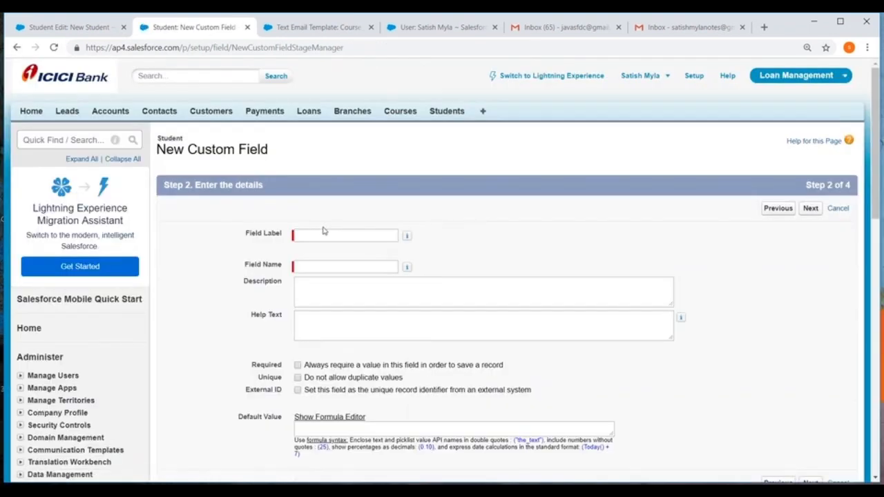
Label the new Student field Email, keep the default field-level security and Student Layout placement, and save it
click(321, 233)
text(Ea)
key(BackSpace)
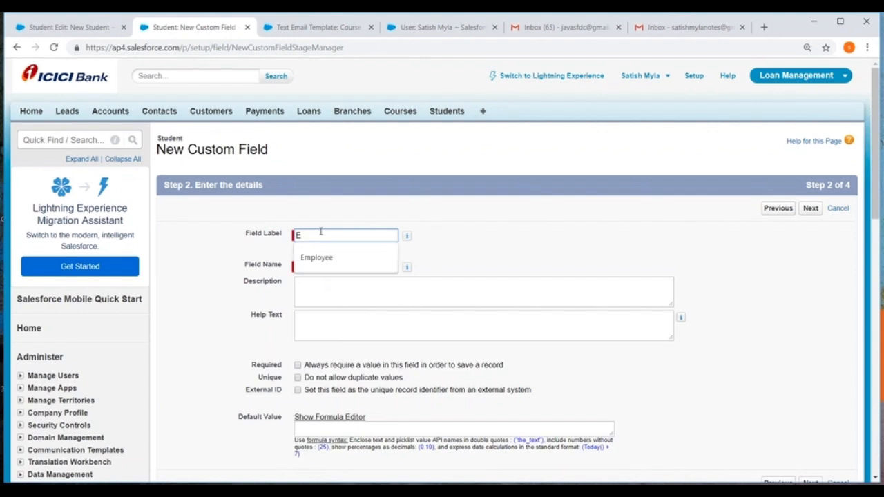
text(na)
text(mail)
key(Tab)
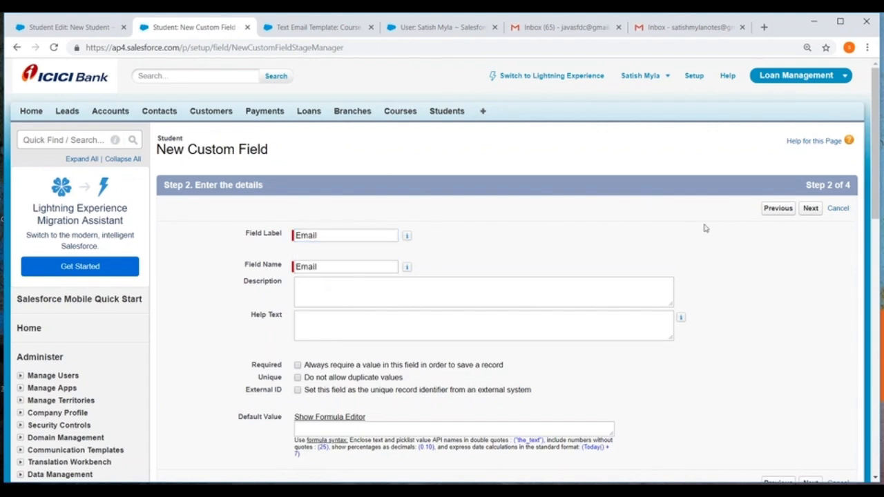
scroll(705, 228, down, 1)
click(812, 152)
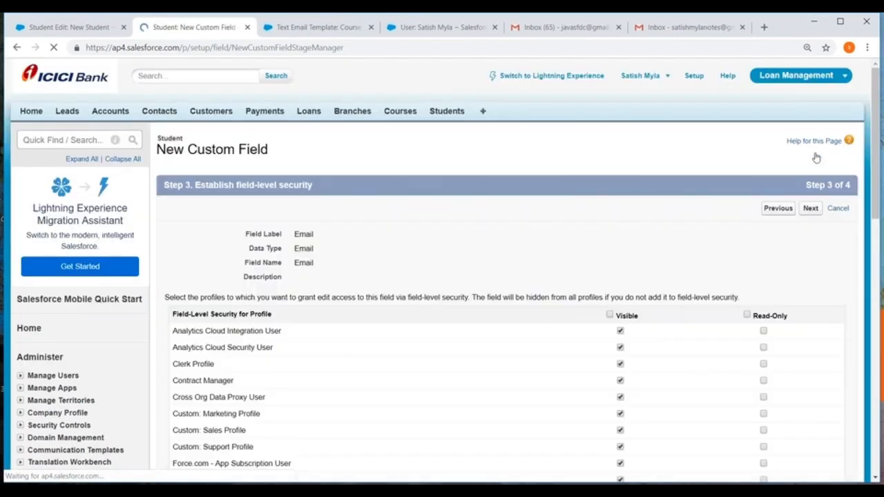
click(809, 207)
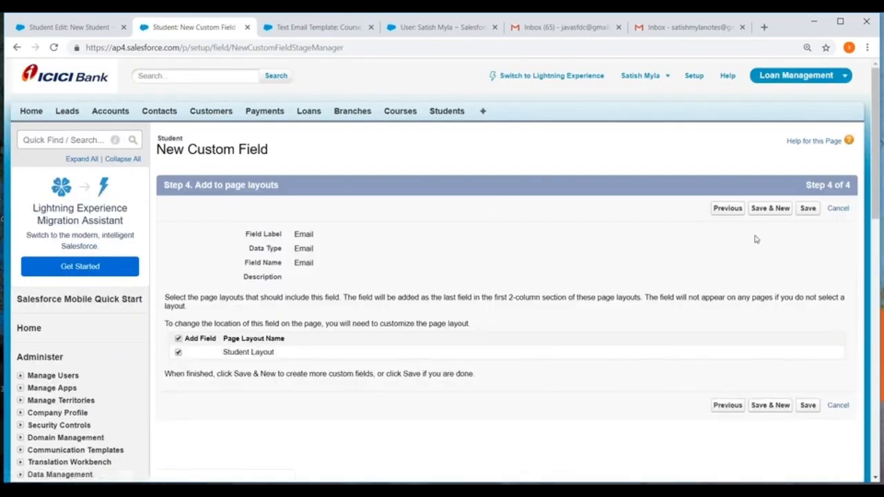
click(773, 209)
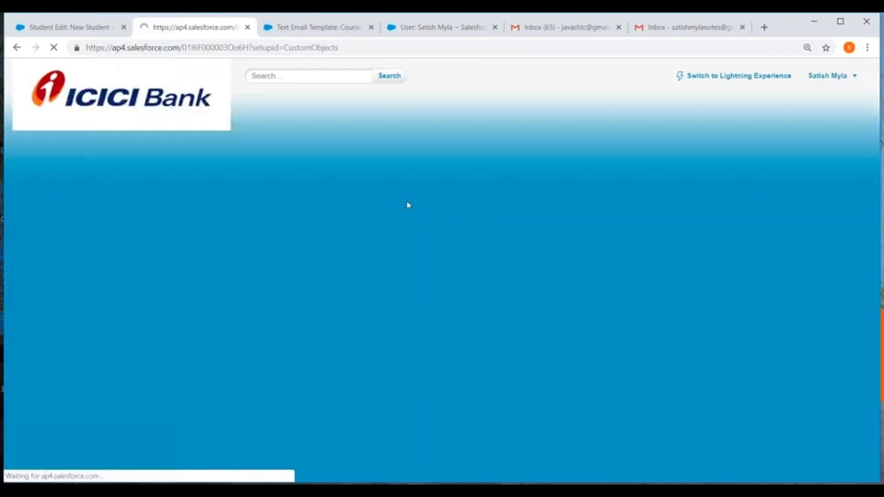
Check the Email field in the Student object's definition and on a new student form, and close the duplicate student form tab
scroll(348, 232, down, 5)
scroll(349, 232, up, 5)
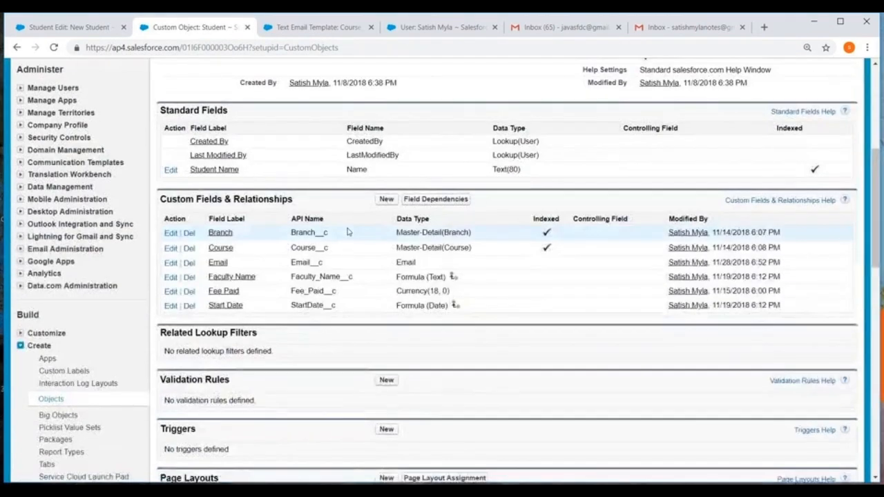
click(446, 112)
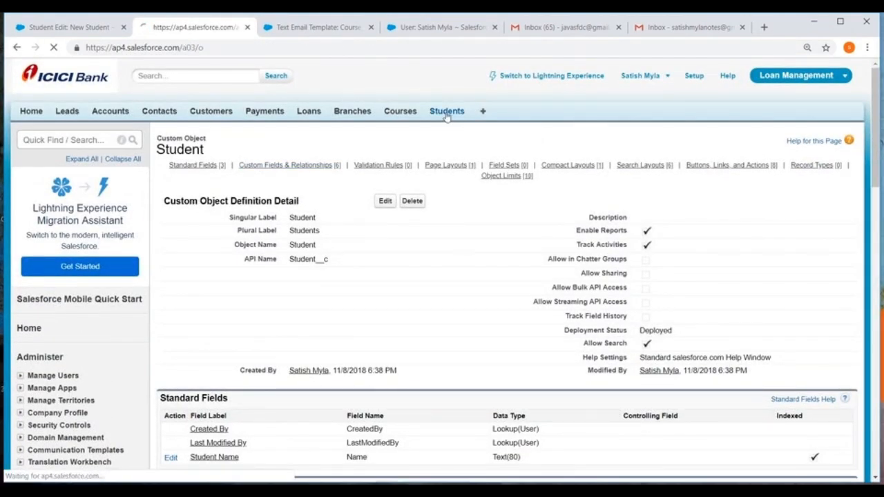
click(384, 205)
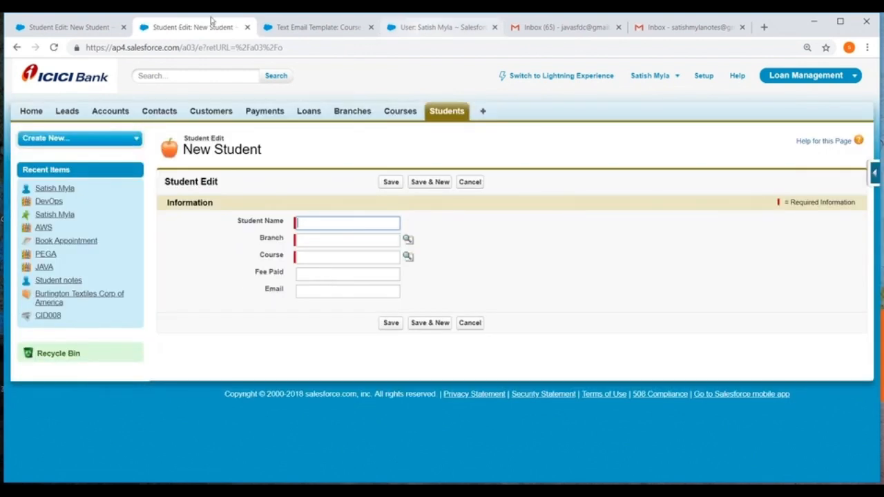
click(53, 28)
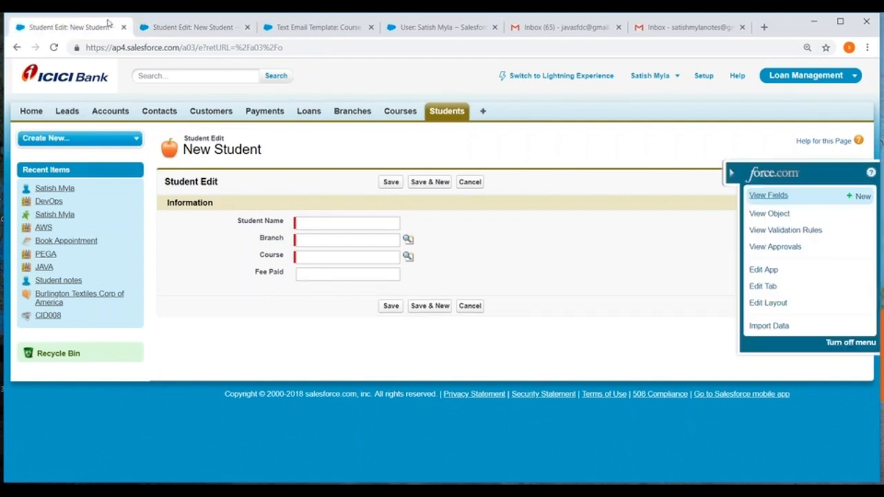
click(124, 27)
Return from the Course_Registration template to the list of Unfiled Public Classic Email Templates
click(197, 28)
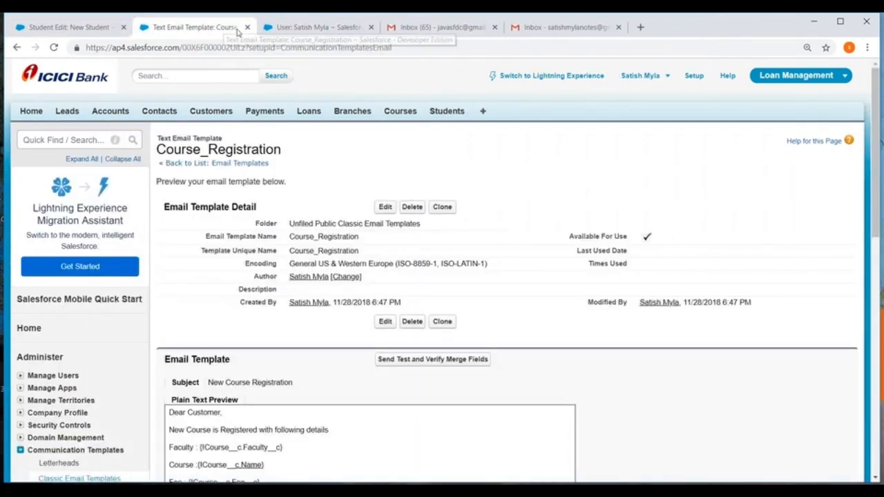
click(217, 164)
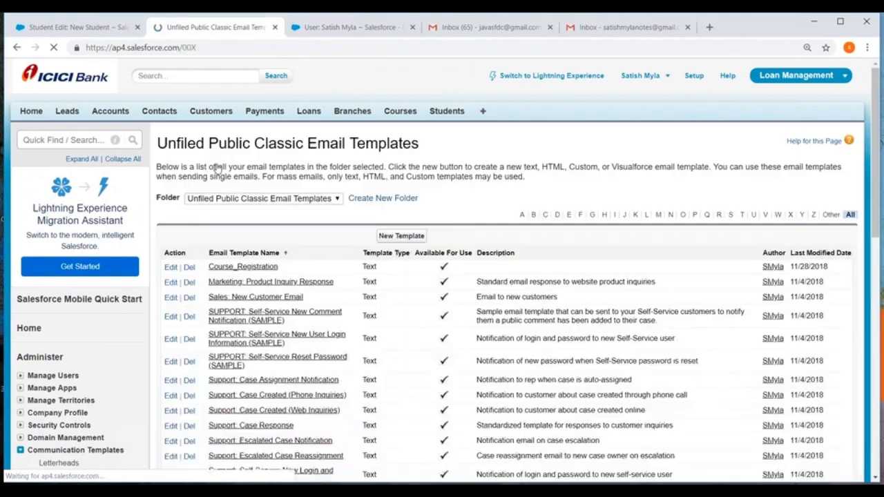
scroll(217, 167, down, 1)
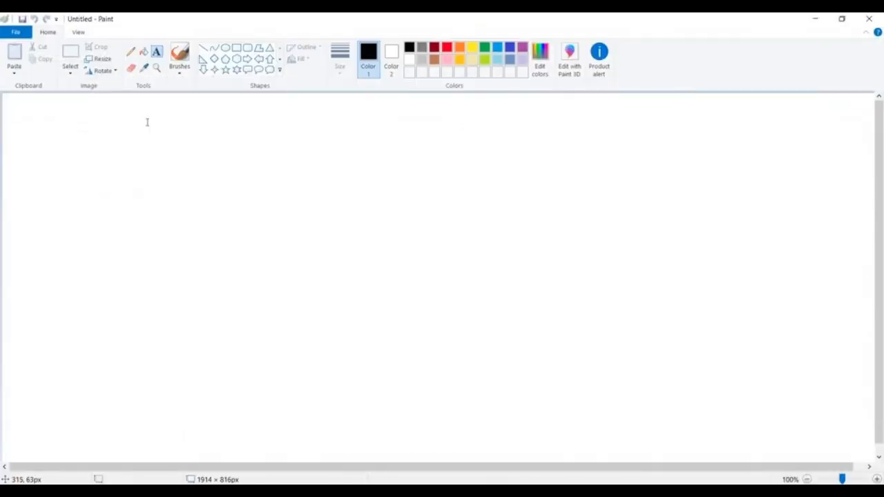
Switch to Paint and note the HTML tags "<b" and "<i>" on separate lines of a new text box
click(146, 117)
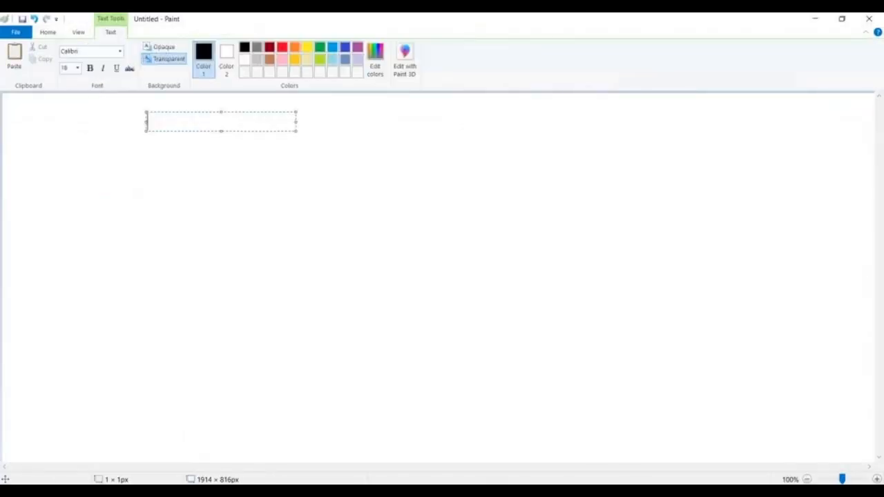
text(<b>>)
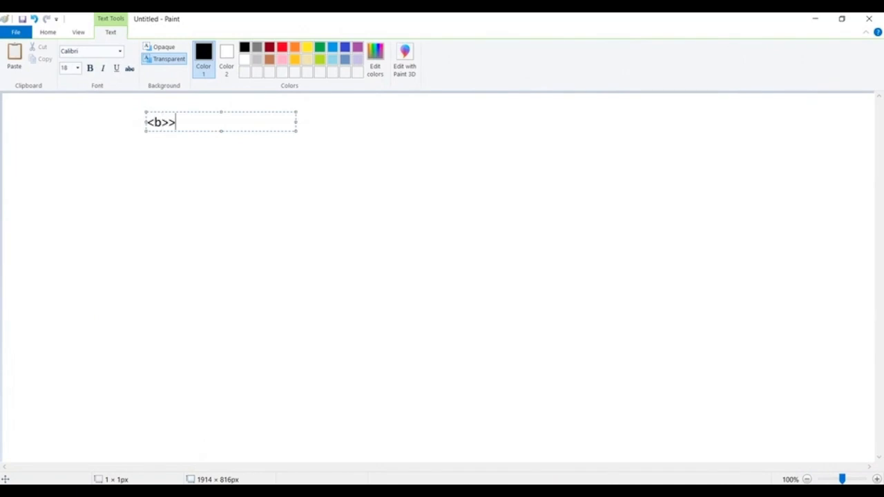
key(BackSpace)
key(BackSpace)
key(Return)
key(Return)
text(<)
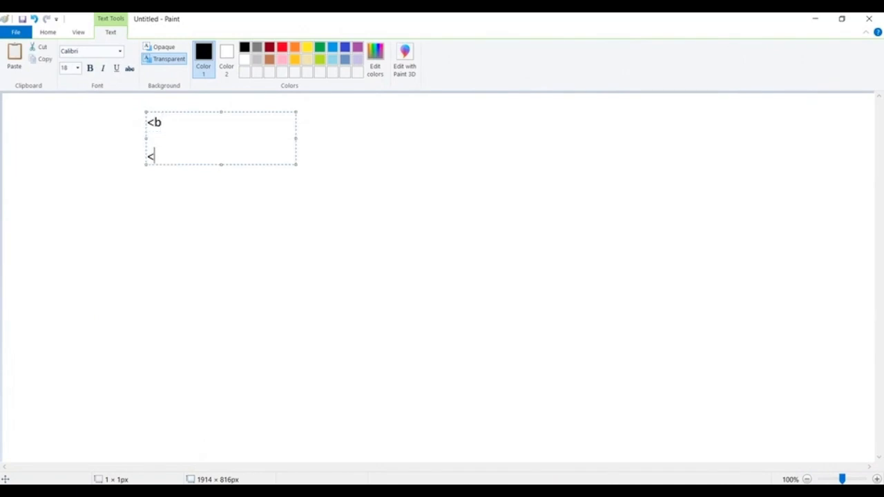
text(i>)
Add the line-break tag "<br>" below the italic tag in the Paint notes
key(Return)
key(Return)
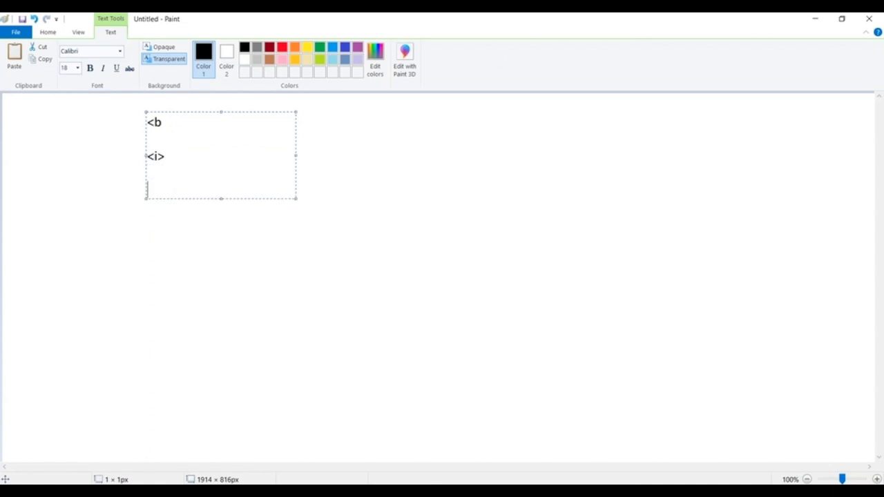
text(<br>>)
key(BackSpace)
key(BackSpace)
key(BackSpace)
text(>>)
key(Return)
key(BackSpace)
key(BackSpace)
key(BackSpace)
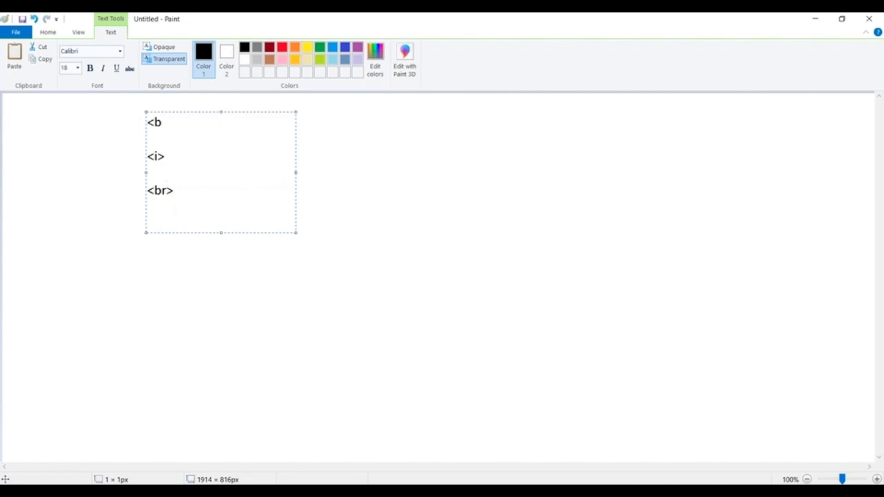
Write the font tag example <font style="colorr:red below the line-break tag in the Paint notes
text(<font  styl)
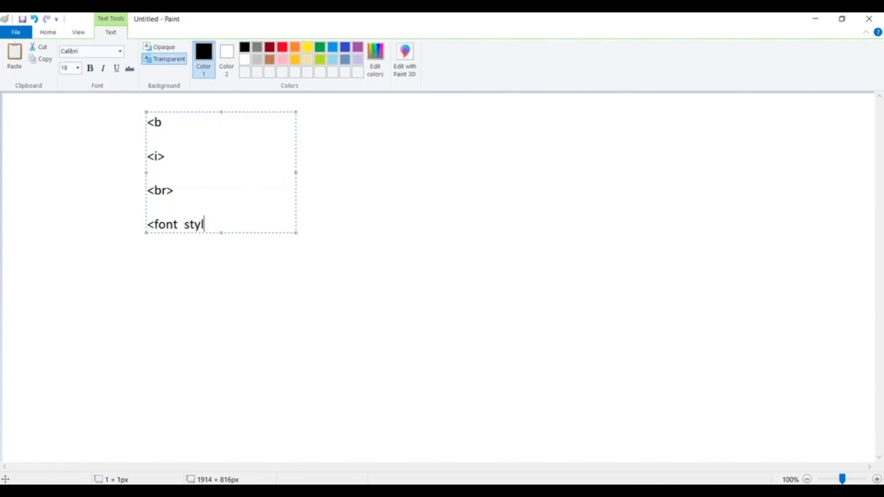
text(e="colorr:re)
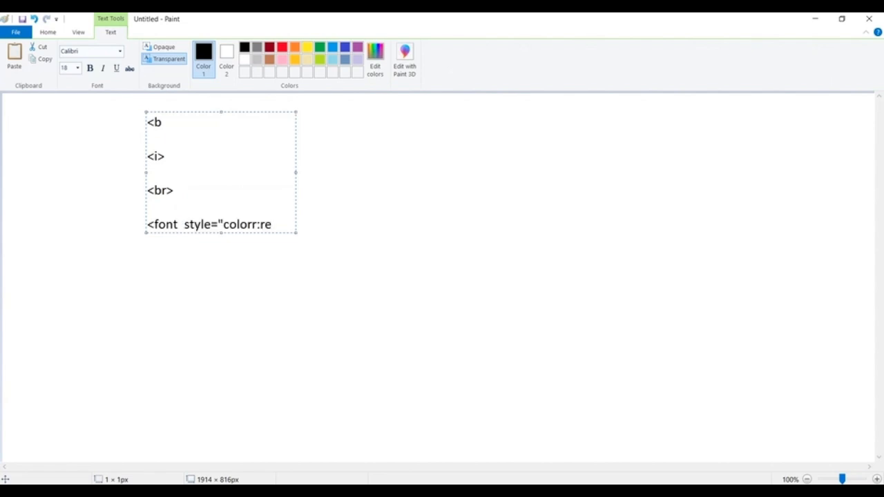
text(d)
key(BackSpace)
key(BackSpace)
key(BackSpace)
text(red)
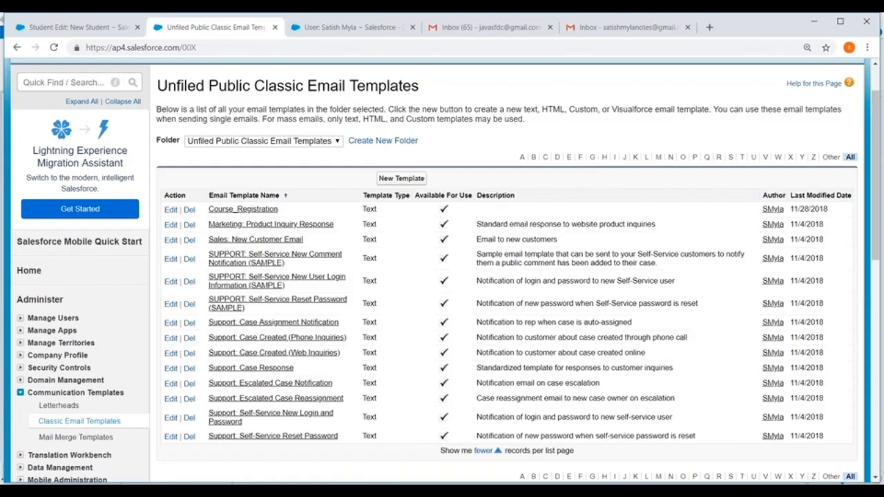
Switch back to Salesforce and start a new email template of type Custom (without using Letterhead)
click(401, 178)
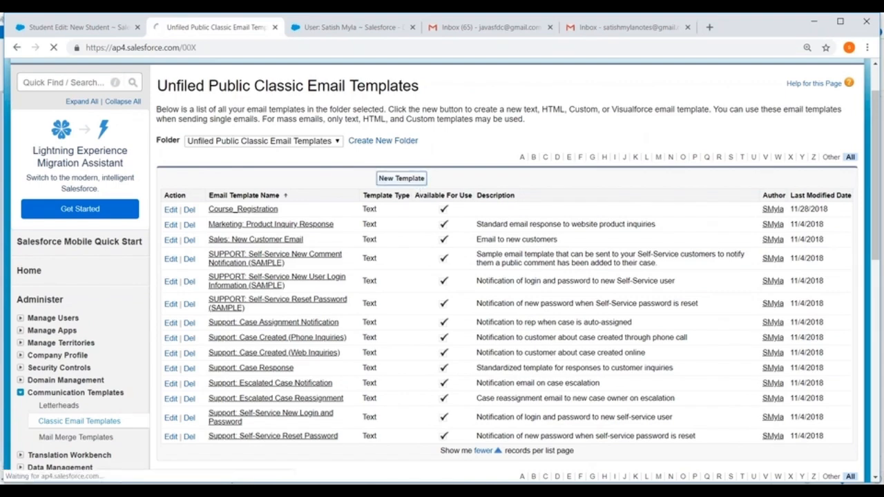
scroll(178, 168, down, 2)
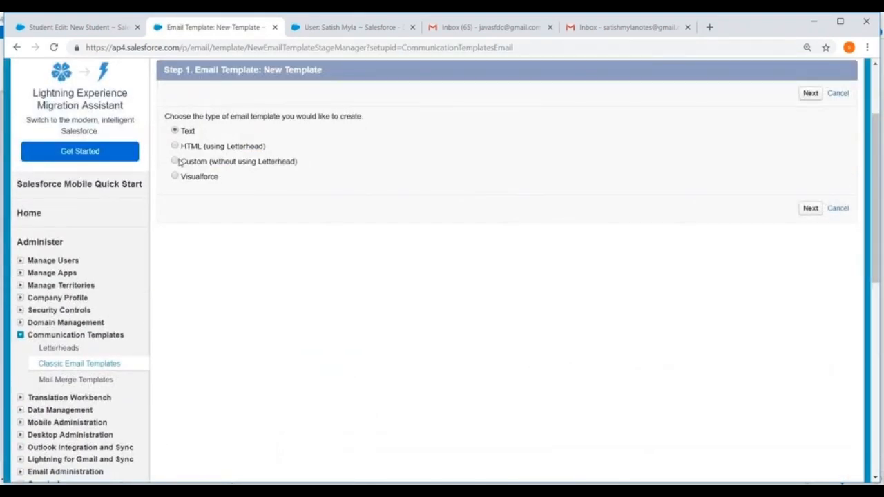
click(810, 208)
scroll(481, 190, down, 3)
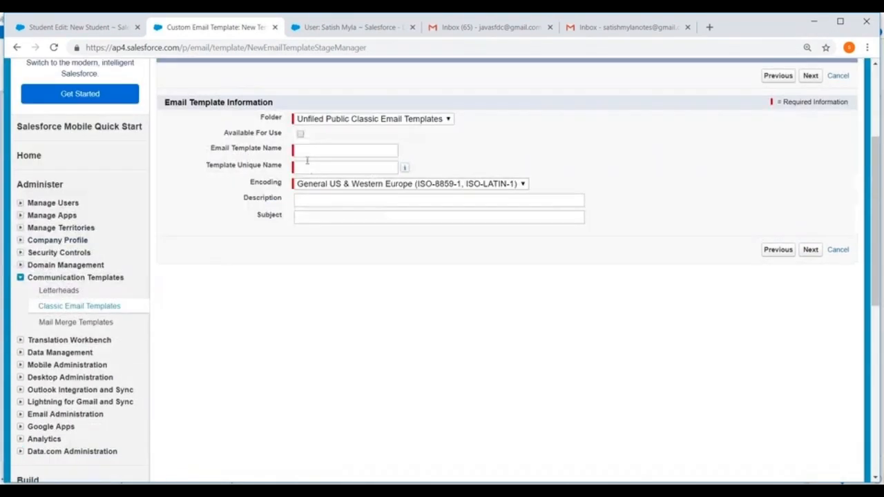
Name the template Student_Registration, make it available for use, set the subject to Student Registration, and continue to the HTML version
click(319, 151)
text(Student_Registration)
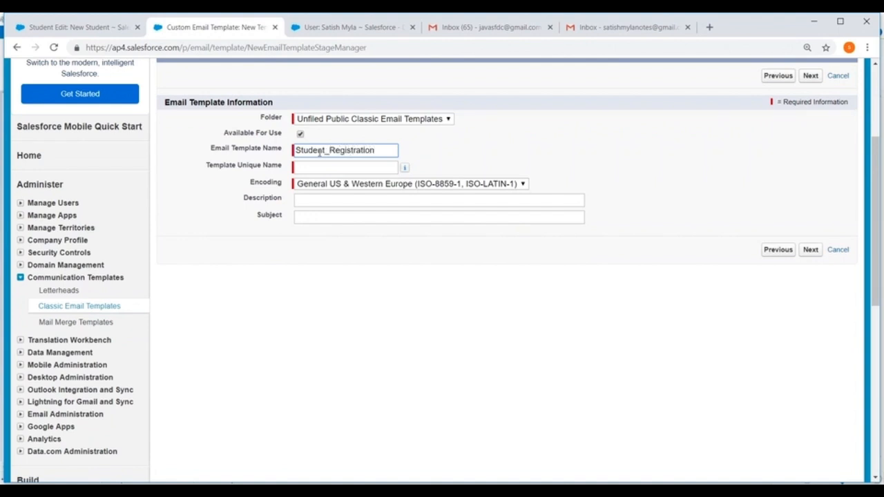
click(317, 168)
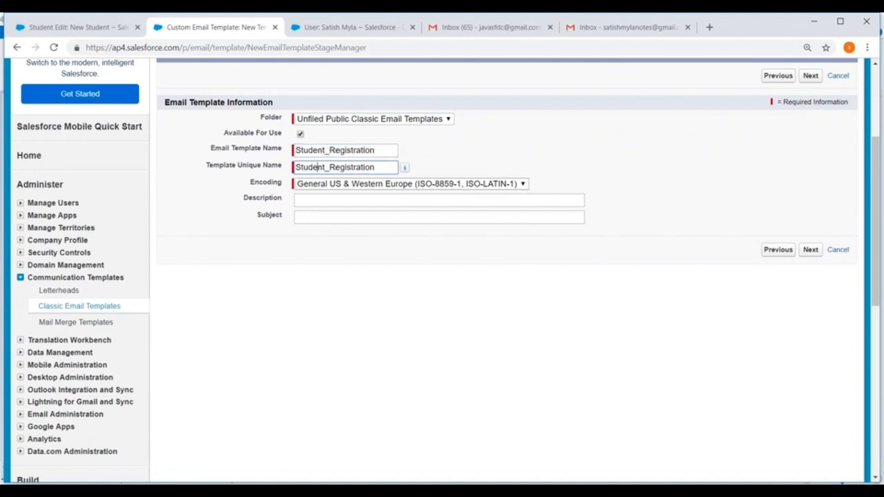
click(310, 215)
text(Student Registration)
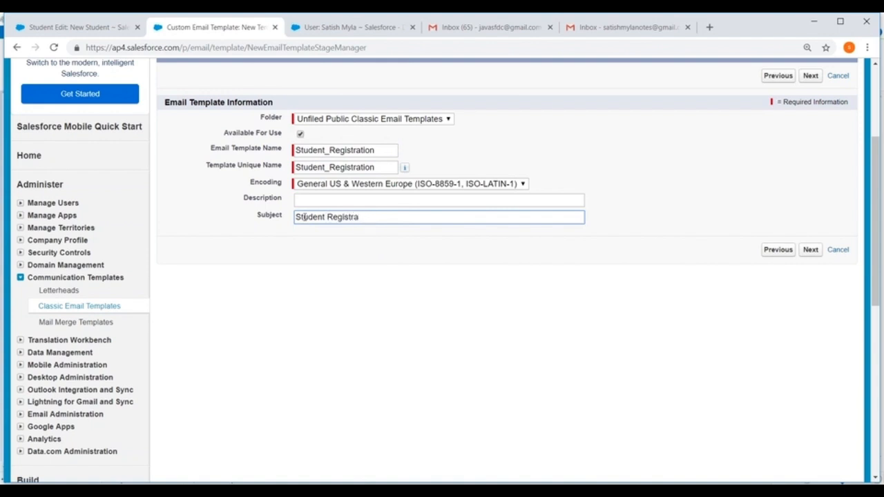
click(810, 250)
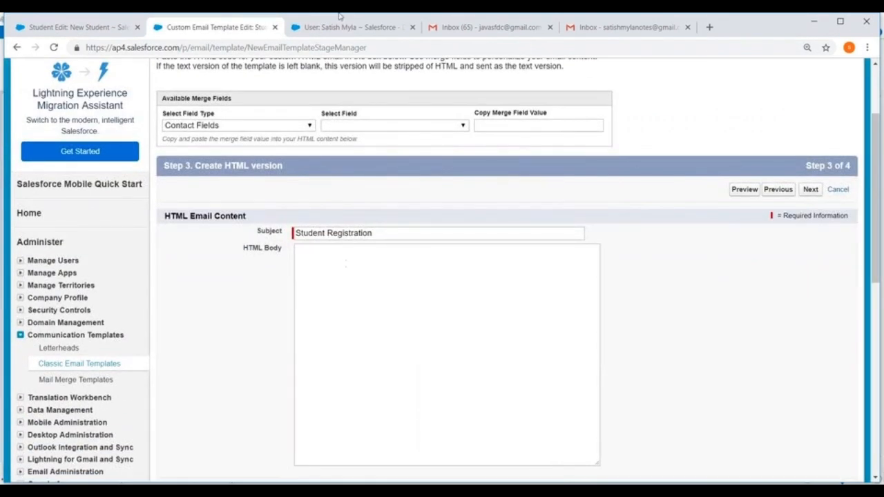
Open a blank new Student record in the user-detail tab to examine its fields, and return to the email template
click(332, 27)
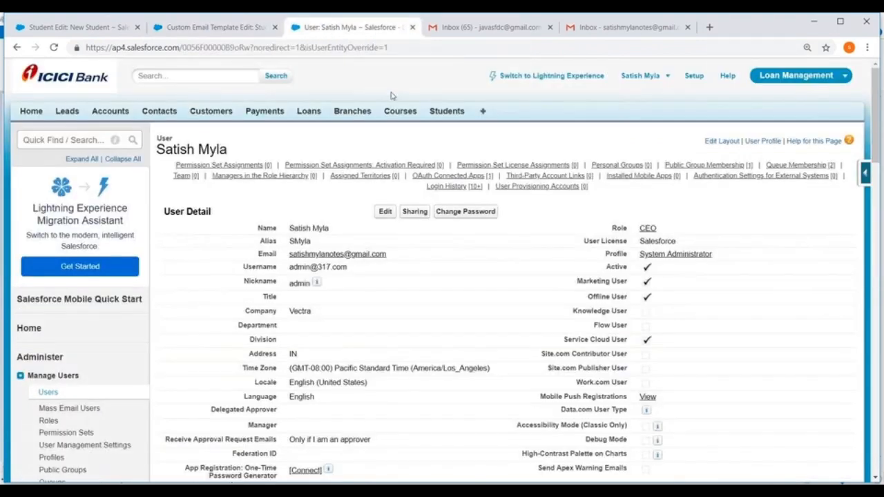
click(447, 112)
click(385, 205)
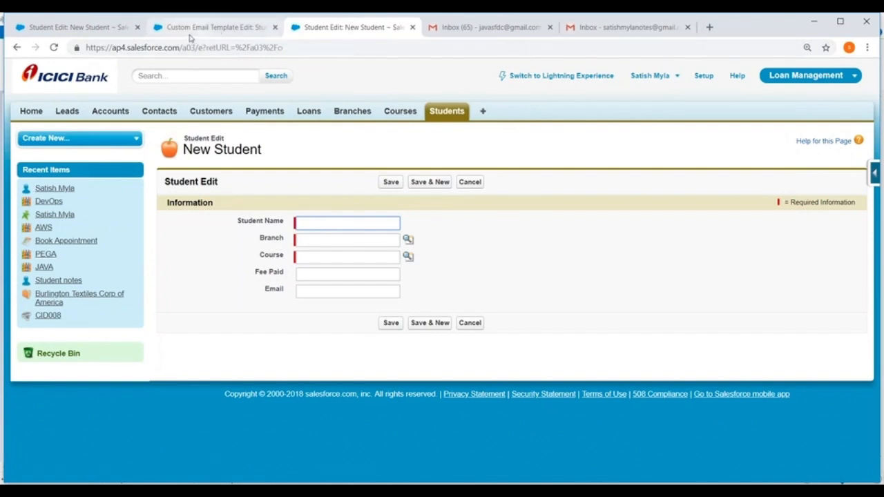
click(217, 28)
click(312, 271)
text(Dear)
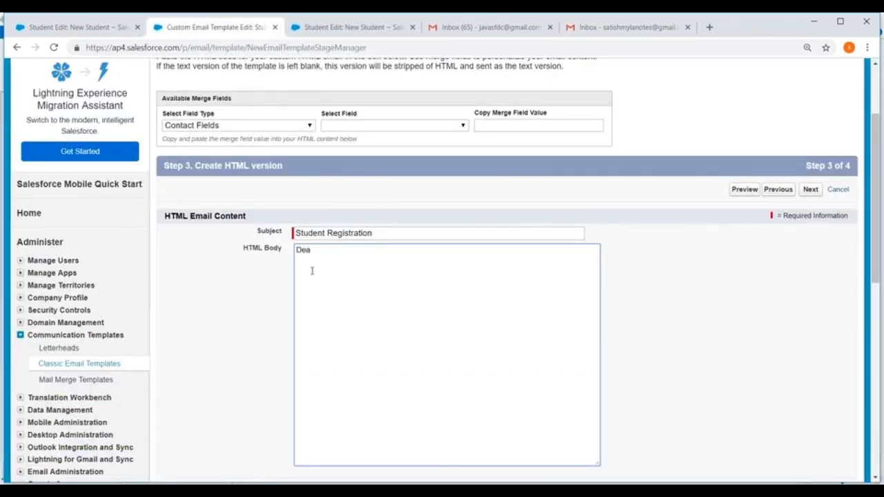
key(BackSpace)
key(BackSpace)
key(BackSpace)
Begin the HTML body with the greeting line "<h2> Dear {! Student_Name} ,<br/>"
key(ctrl+plus)
key(ctrl+plus)
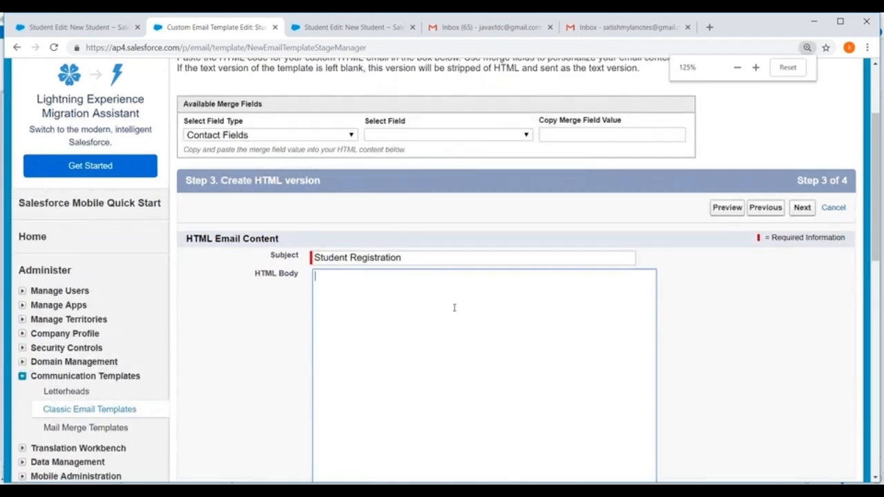
scroll(453, 308, down, 2)
text(<)
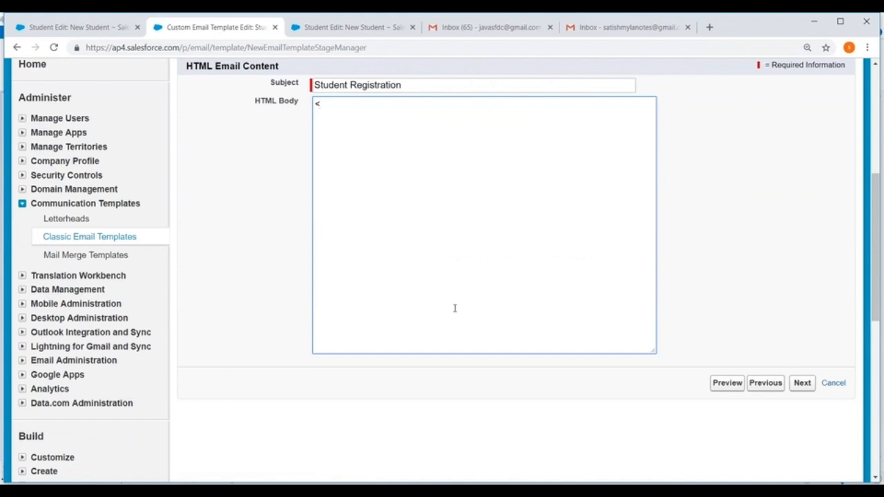
text(h2> Dear {! Stud)
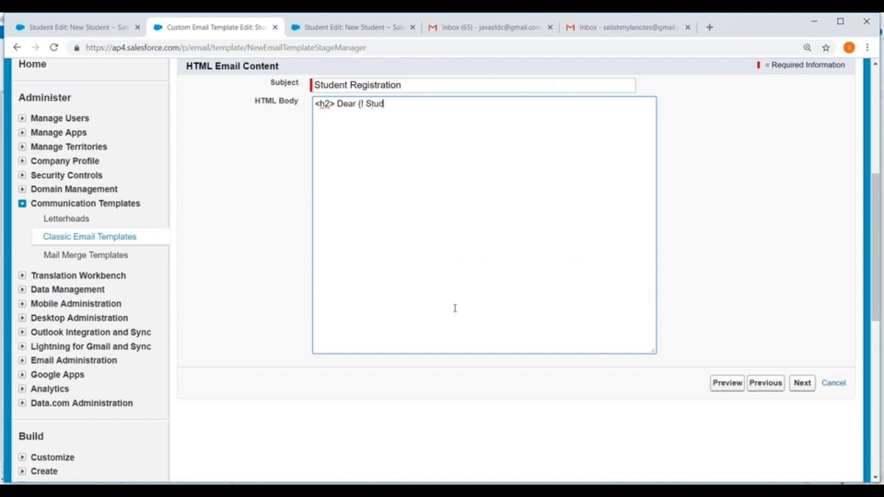
text(ent_Name)
text(} ,<br)
text(r,)
text(/>)
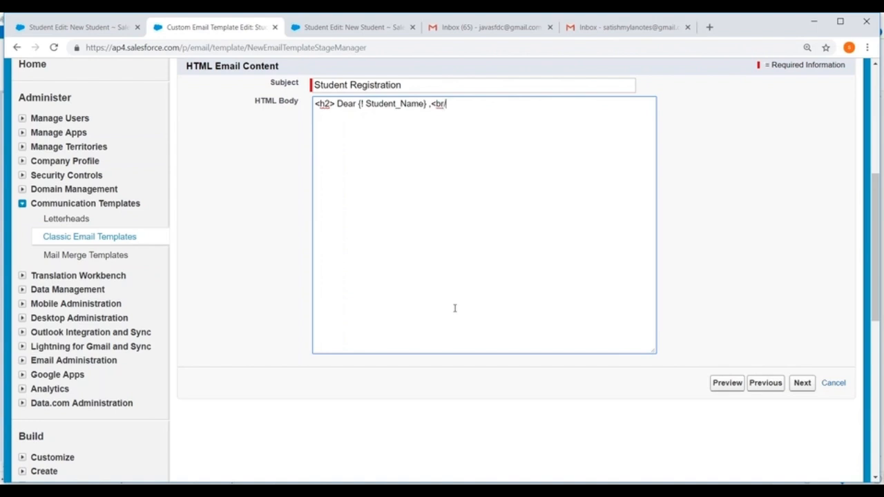
Leave a blank line below the greeting and start the message sentence with "Your Registration process"
key(Return)
text(Your Registration fr th)
key(BackSpace)
key(BackSpace)
key(BackSpace)
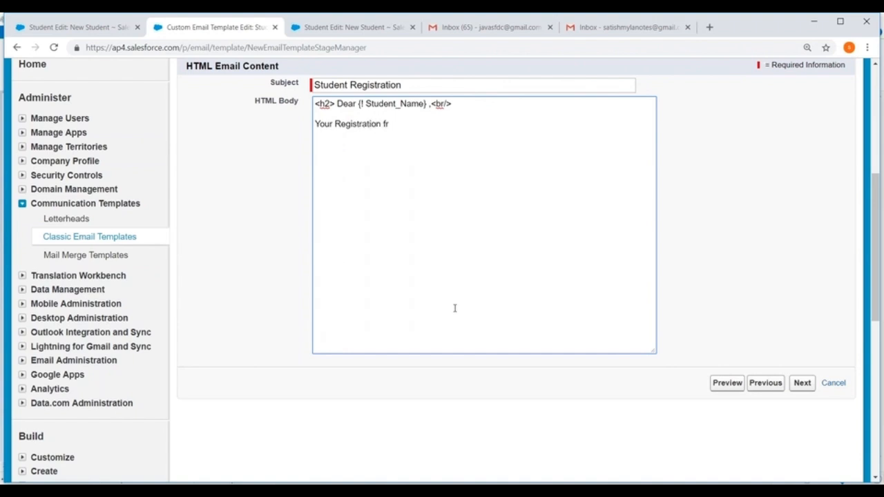
text(process issuucsssss)
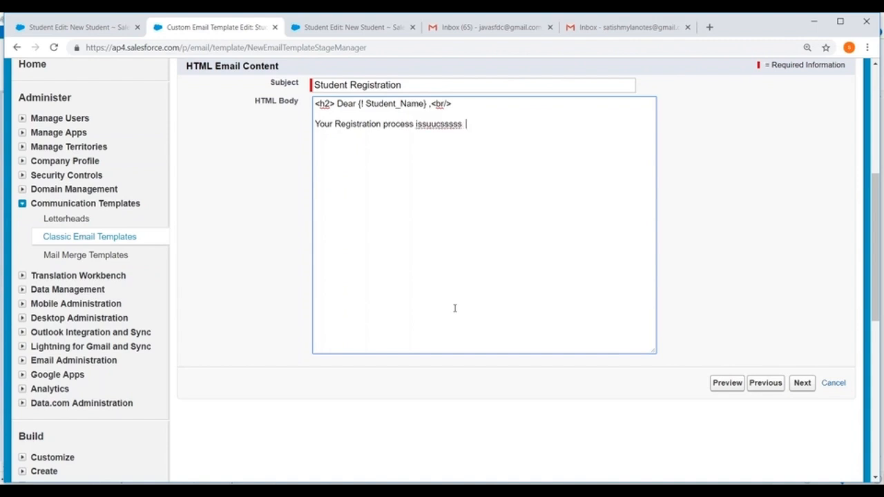
Continue the message sentence with "is successfully completed", correcting the spacing and the spelling of "successfully"
click(422, 124)
click(478, 126)
key(BackSpace)
key(BackSpace)
key(BackSpace)
text(fully completed)
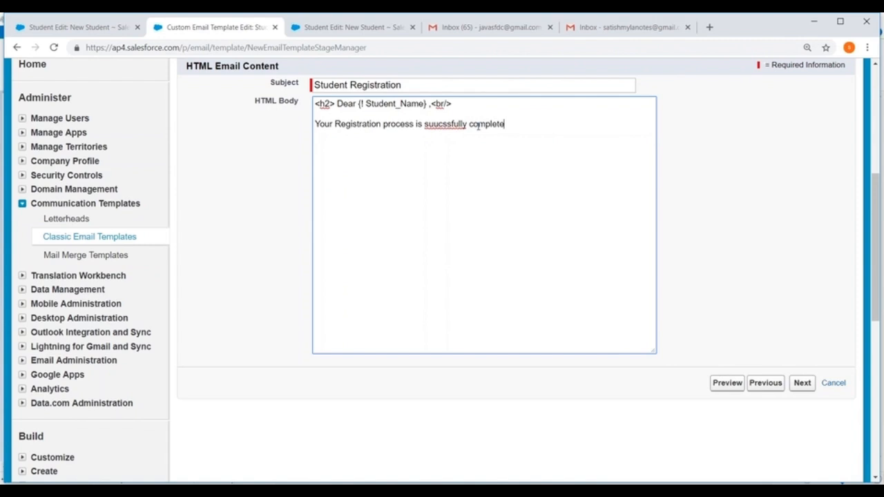
right_click(452, 128)
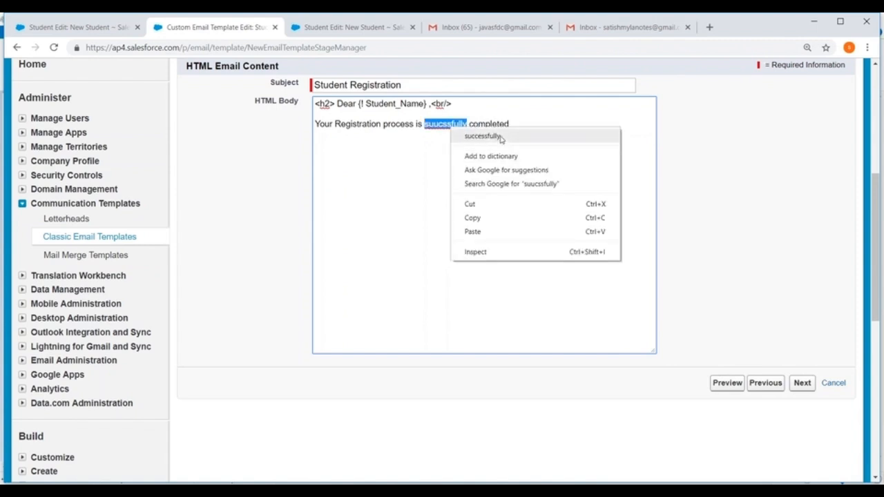
click(476, 136)
Finish the message sentence with "with following details <br/>" and start a new line in the HTML body
text(wi)
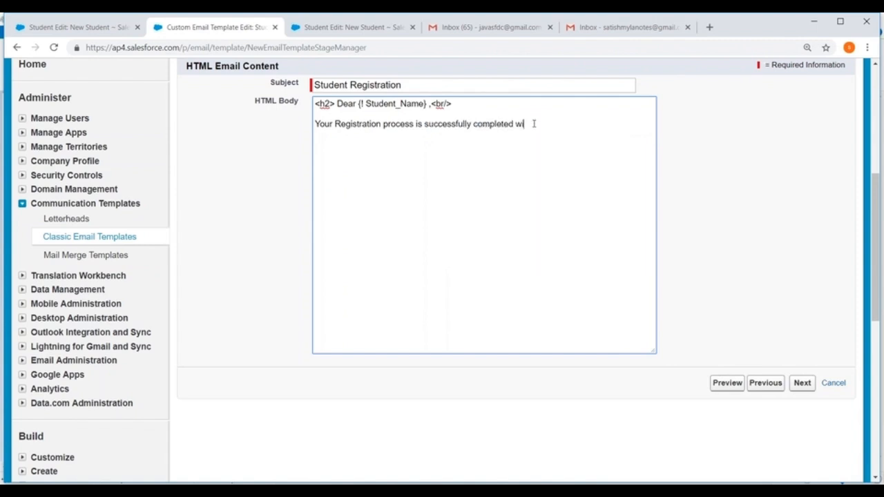
text(th fo)
key(BackSpace)
text(ollowint)
key(BackSpace)
key(BackSpace)
key(BackSpace)
key(BackSpace)
key(BackSpace)
key(BackSpace)
text(wing da)
key(BackSpace)
text(etails)
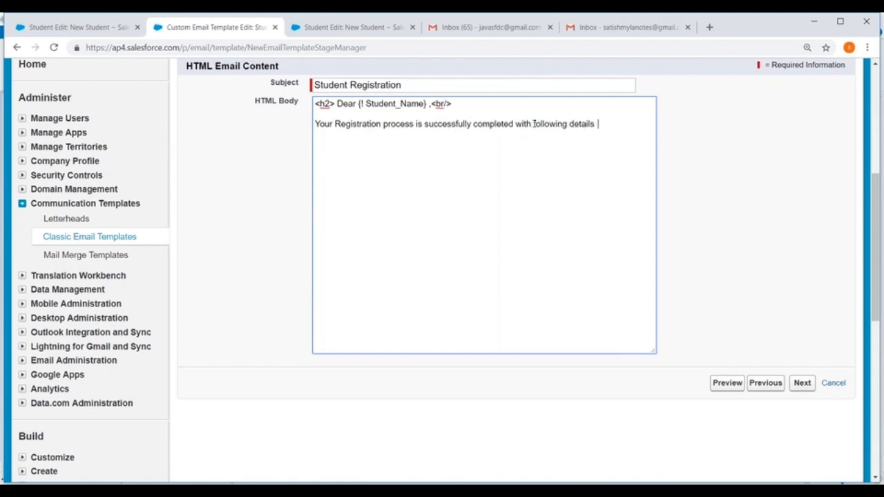
text(  <br/>)
key(Return)
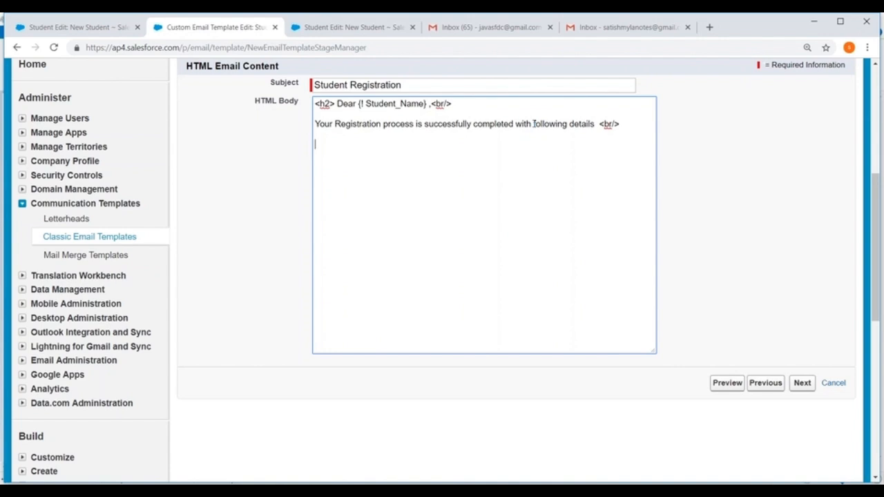
Begin the course line of the HTML body with "Course Name :{! Student__"
text(Course Name :{!)
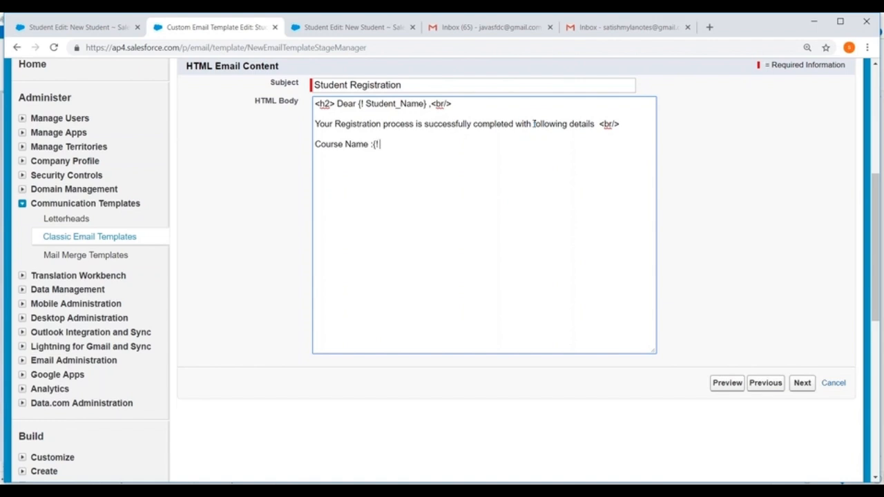
text( Student__)
Set the merge field type to Course Fields and browse the fields it offers
scroll(401, 154, up, 3)
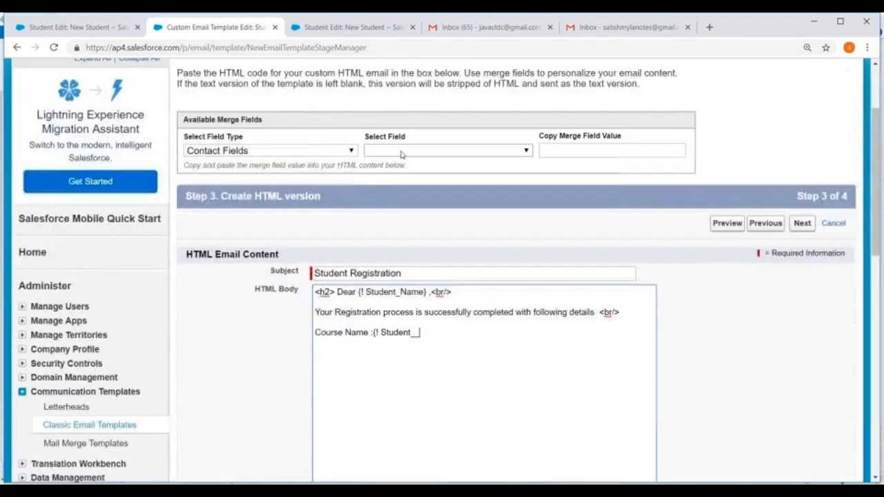
click(288, 154)
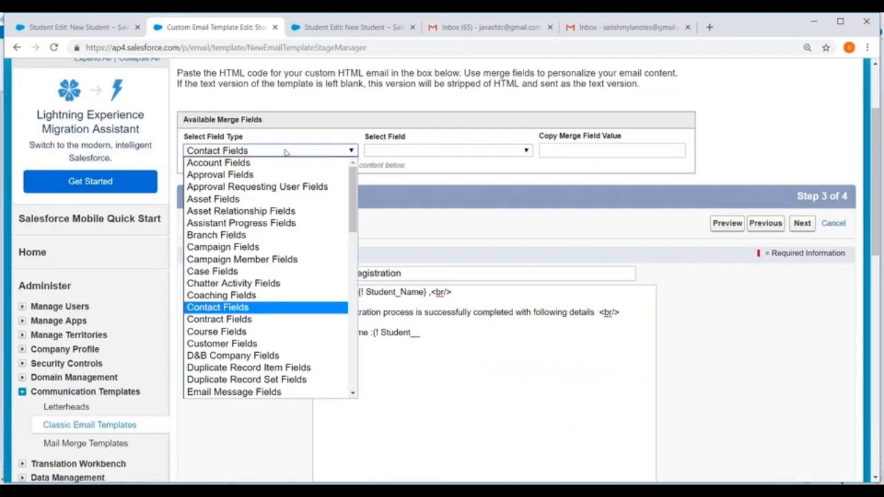
click(241, 336)
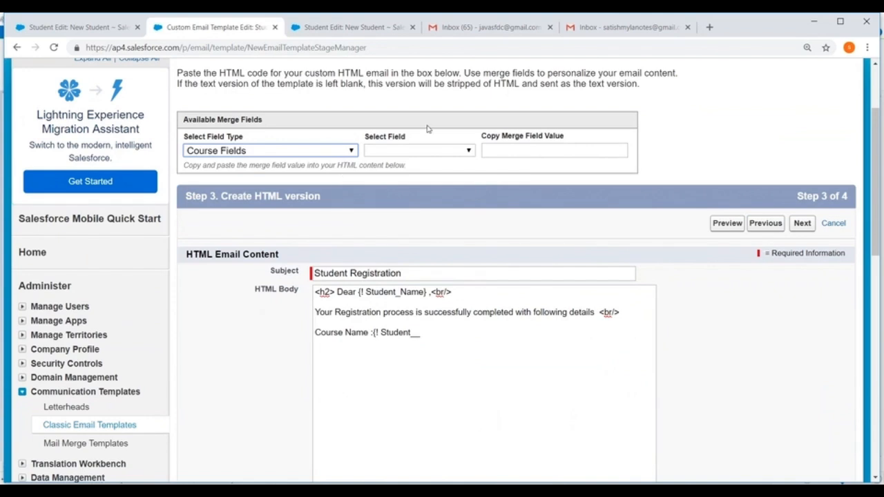
click(426, 151)
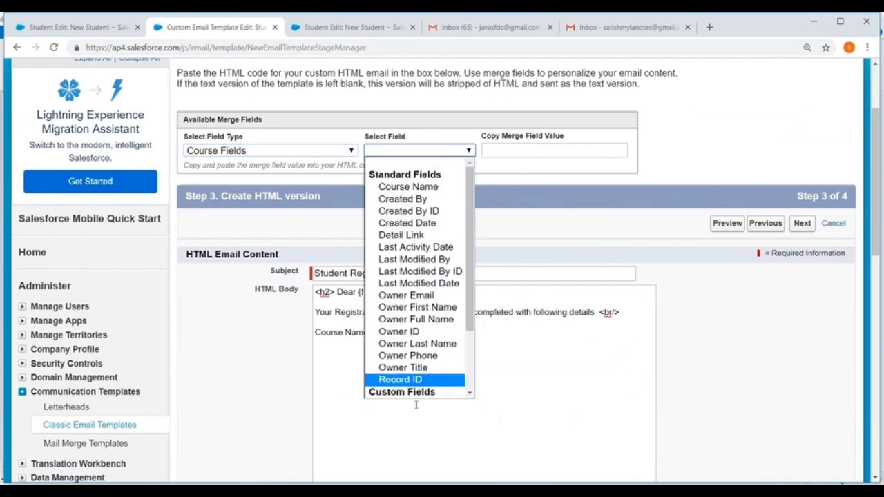
drag(469, 261, 471, 379)
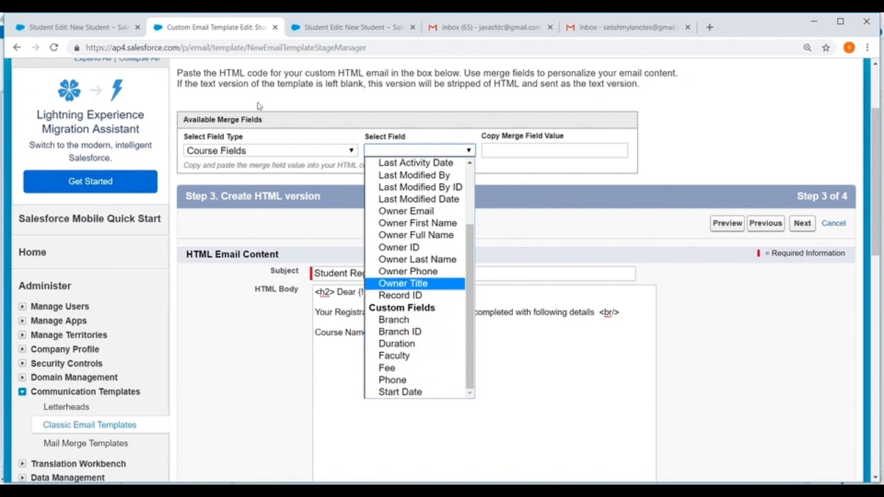
Get the merge value for the Student object's Faculty Name field and replace "{! Student__" with {!Student__c.Faculty_Name__c}
click(268, 149)
scroll(263, 183, down, 10)
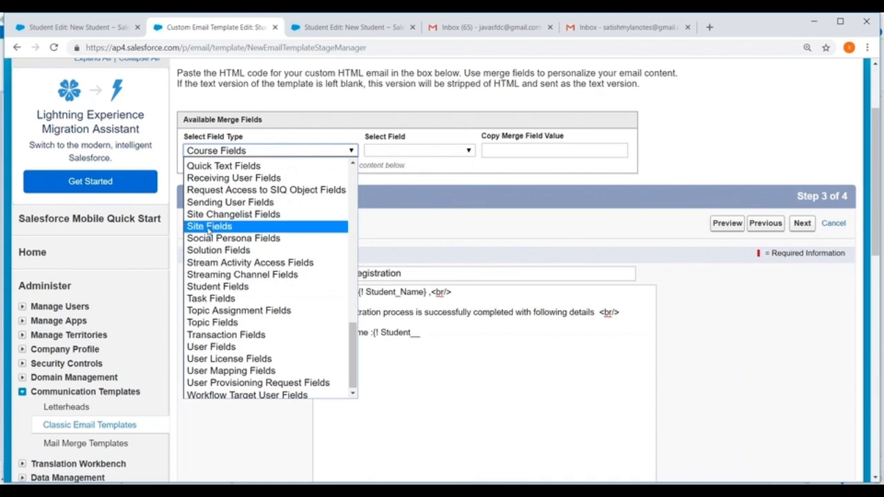
click(217, 286)
click(380, 151)
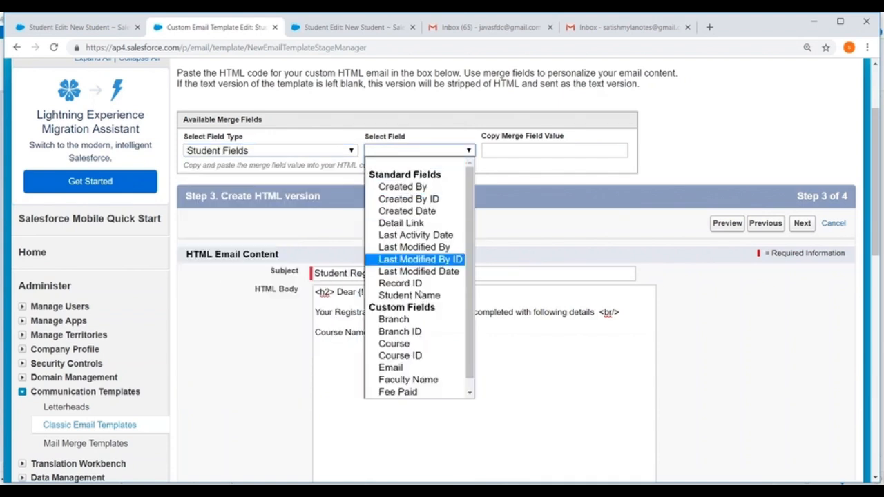
click(416, 381)
key(ctrl+c)
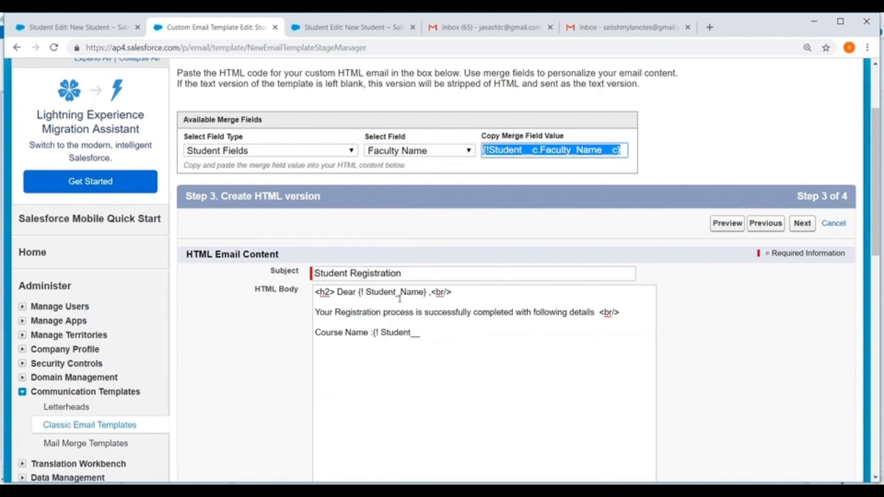
drag(374, 332, 421, 332)
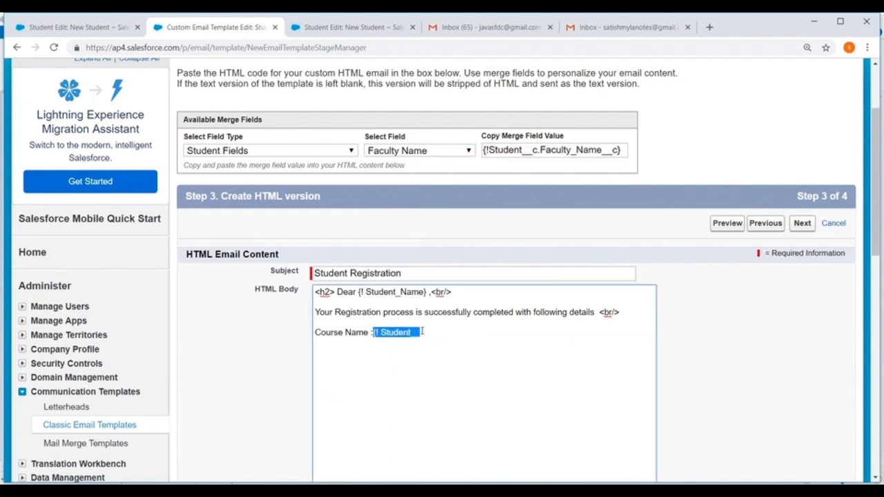
key(ctrl+v)
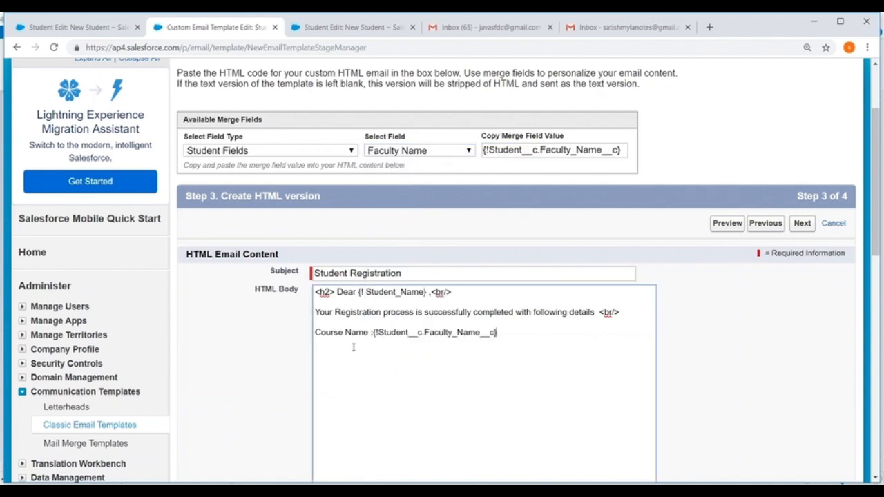
Wrap the "Course Name" label in <b> </b> tags and its merge field in <i> </i> tags
click(314, 333)
text(<b>)
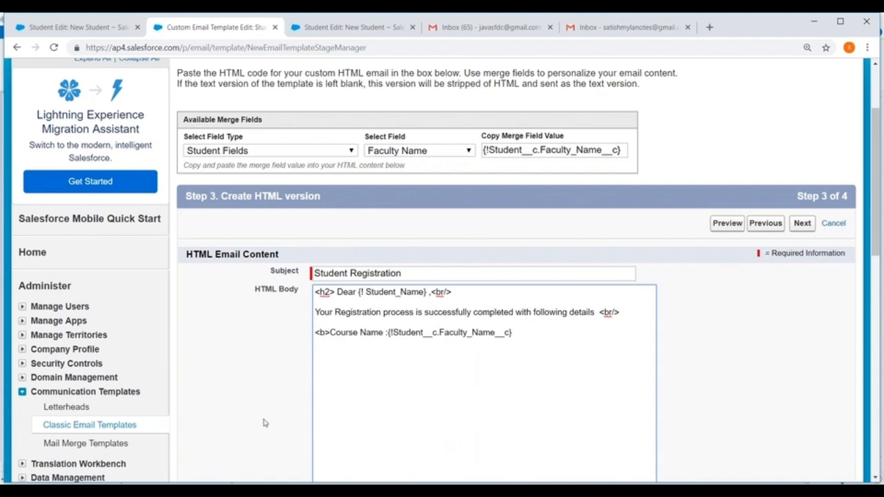
click(387, 332)
text(</b>)
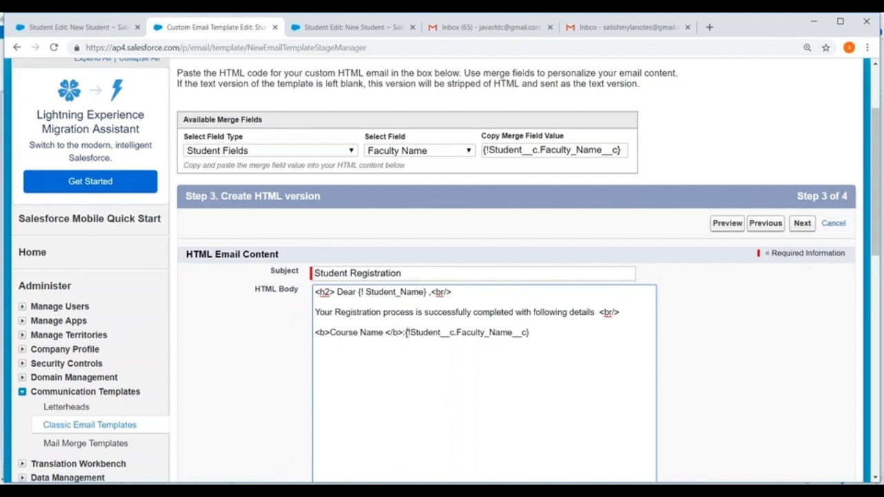
click(406, 332)
text(<i>)
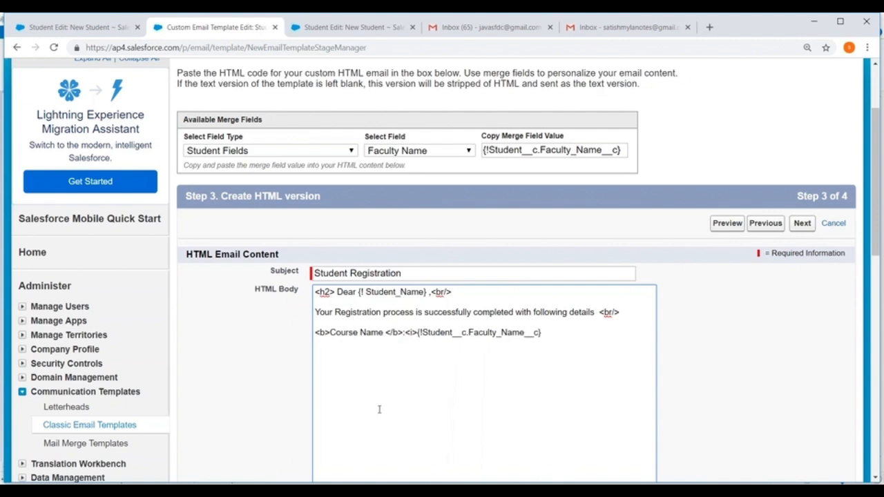
click(557, 332)
text(</i>)
Generate the merge field value for the Student object's Fee Paid field
scroll(558, 332, down, 1)
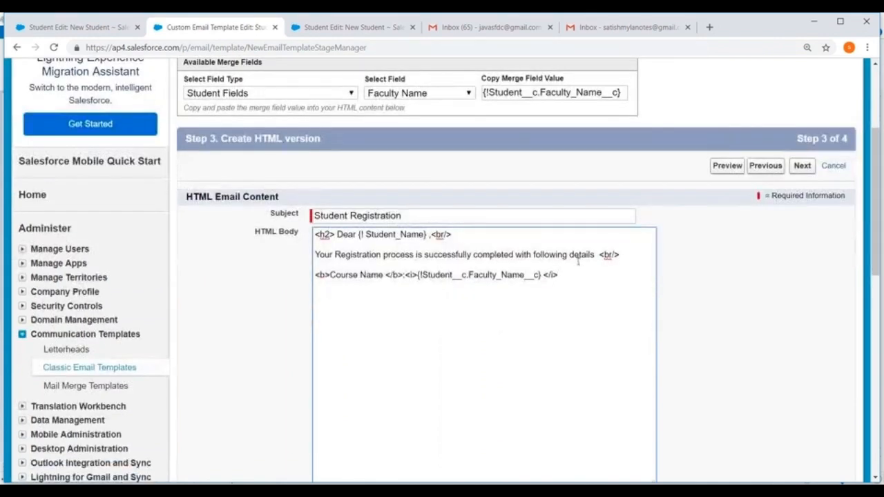
click(442, 93)
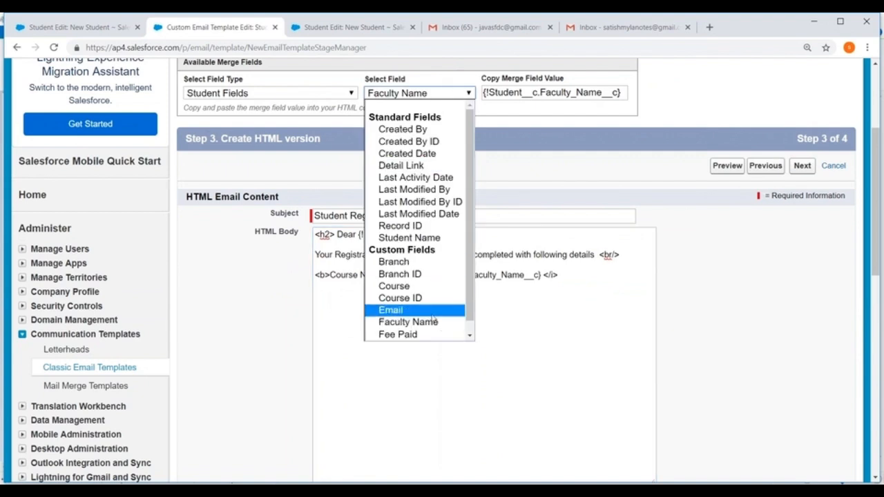
click(414, 336)
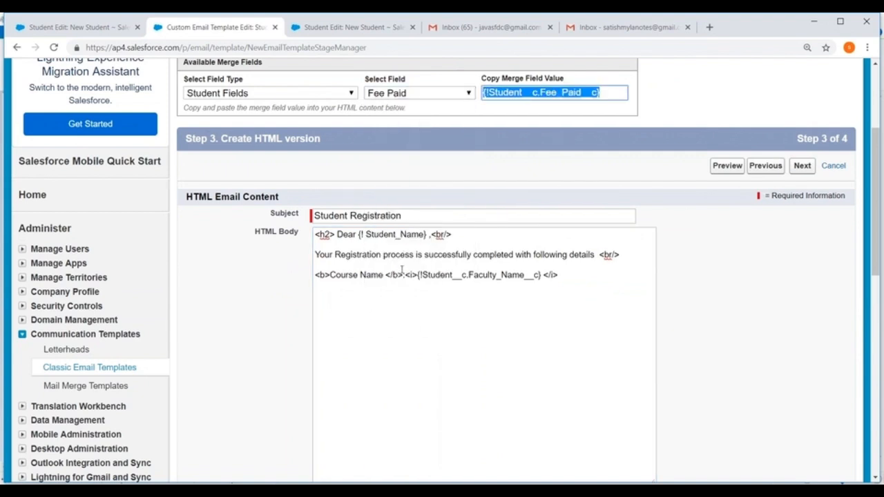
End the Course Name line with <br/>, leave a blank line and start the fee line with "<b> FeePaid"
click(573, 274)
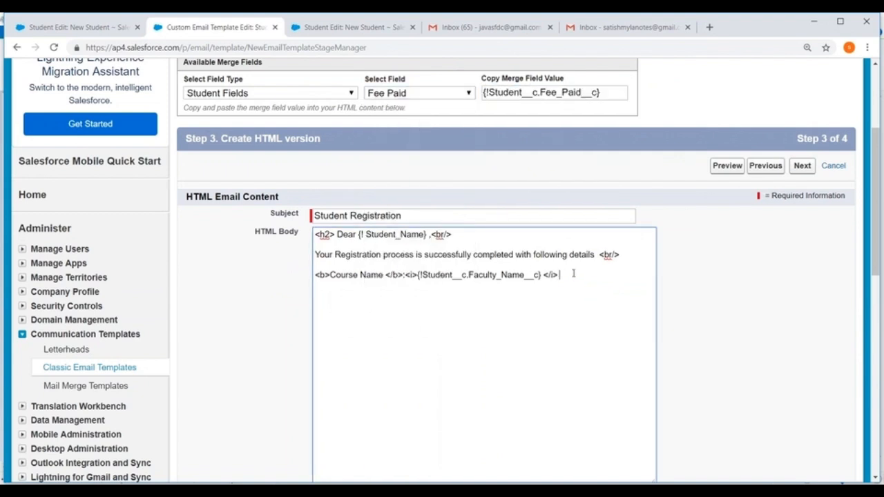
text(<br/>)
key(Return)
key(Return)
text(<b> FeePaid)
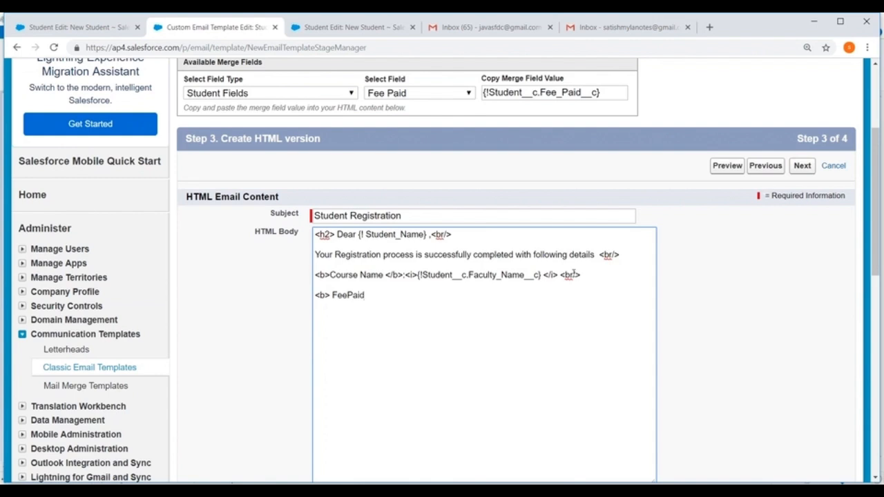
text(</b> {)
text(<i>)
Complete the FeePaid line with "</b> :<i>{!Student__c.Faculty_Name__c}</i><br/>"
key(ctrl+v)
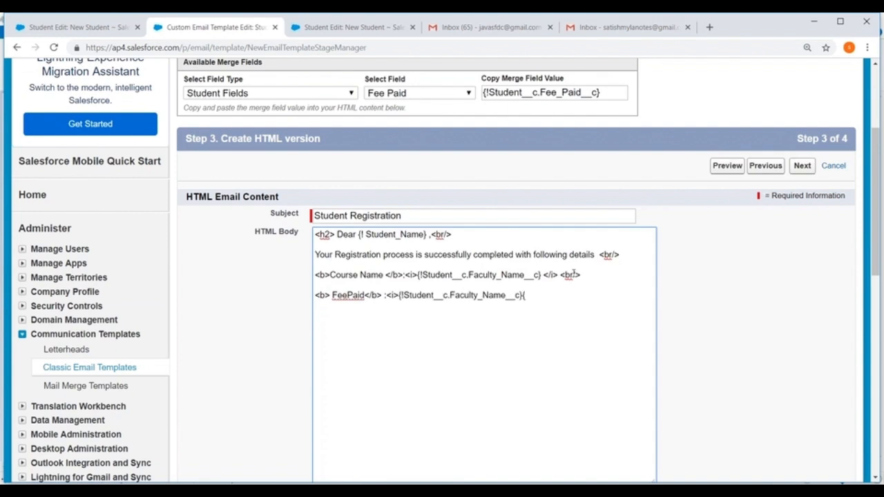
text(</b)
key(BackSpace)
text(i><br/>)
Close the message below a blank line with "Thanks <br/>" and "Sales Team" on the following line
key(Return)
key(Return)
text(Thanks <br/>)
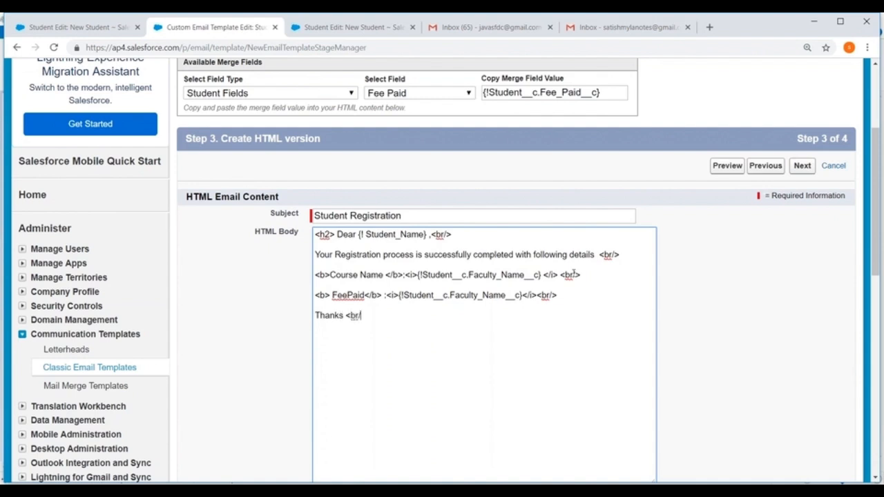
key(Return)
text(Sales Team)
Preview the HTML email, close the preview and save the template with the text-only version left blank
scroll(781, 304, down, 3)
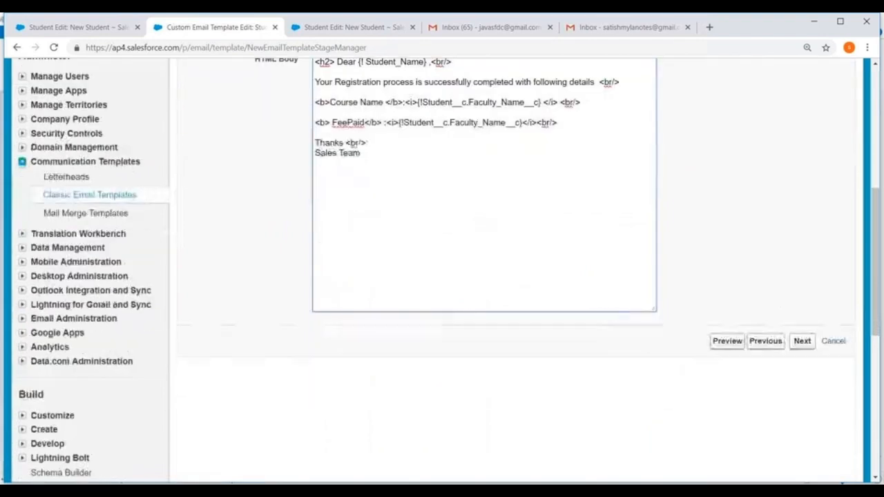
click(726, 340)
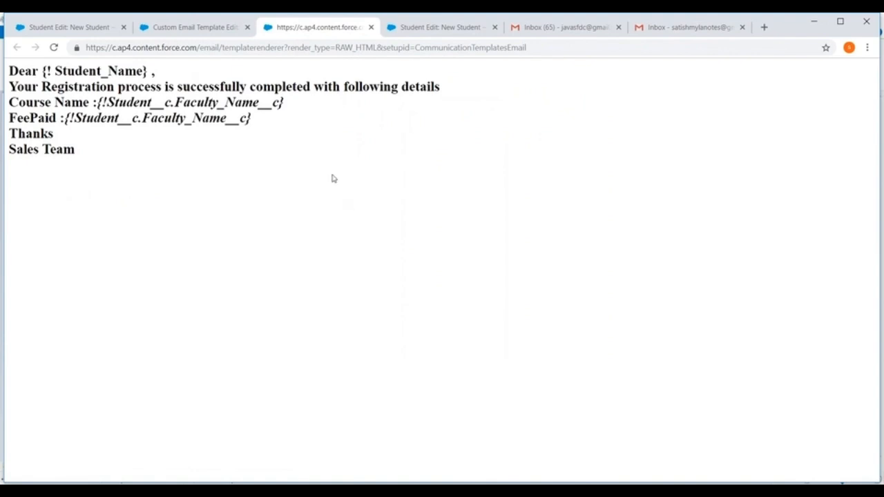
click(371, 27)
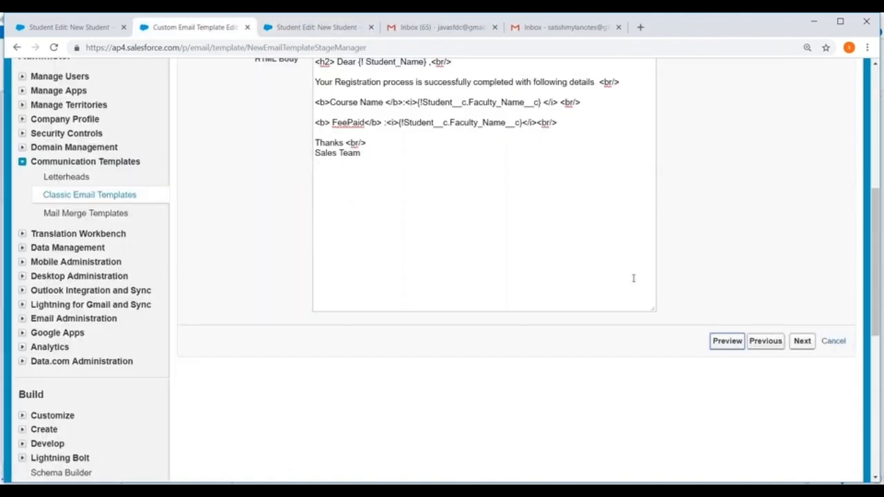
click(795, 343)
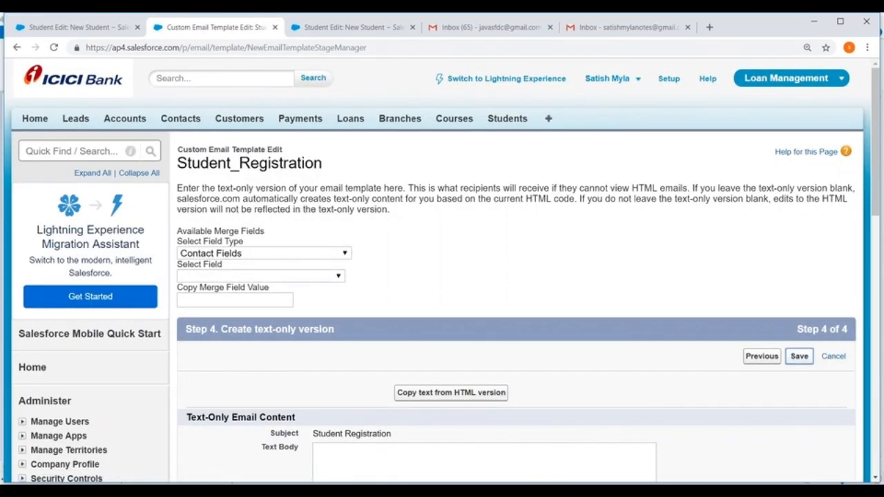
click(799, 356)
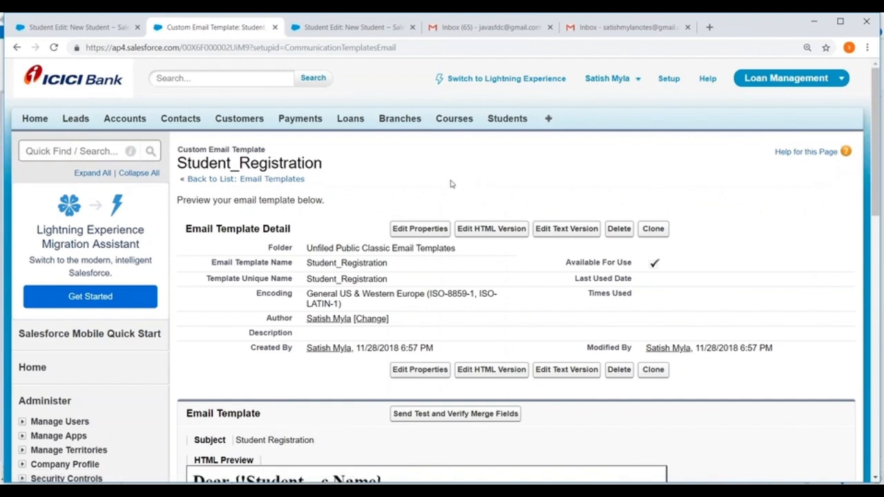
Return to the first New Student page and close the email template tab and the duplicate New Student tab
click(62, 28)
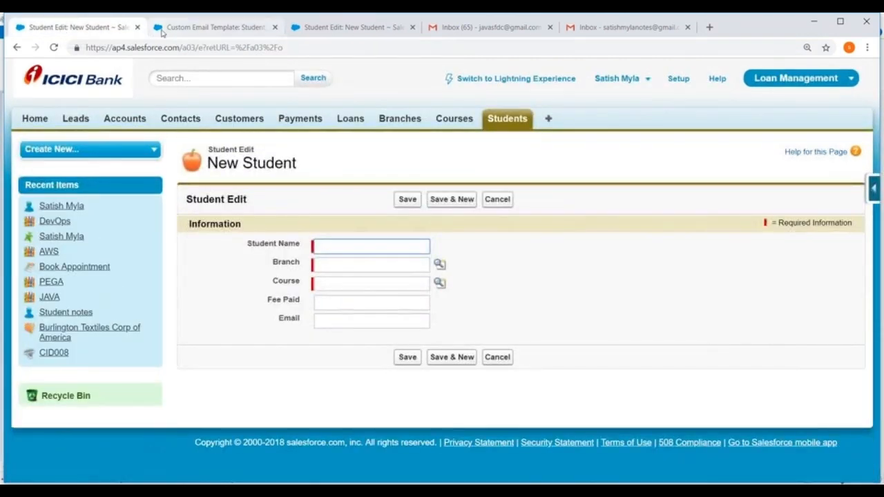
click(275, 27)
click(275, 27)
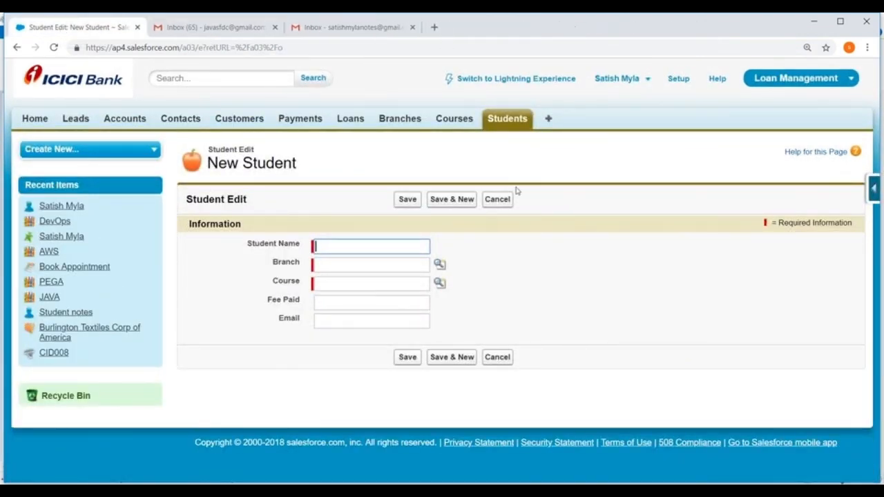
Go to Setup and open the Workflow Rules list under Create, Workflow & Approvals
click(677, 78)
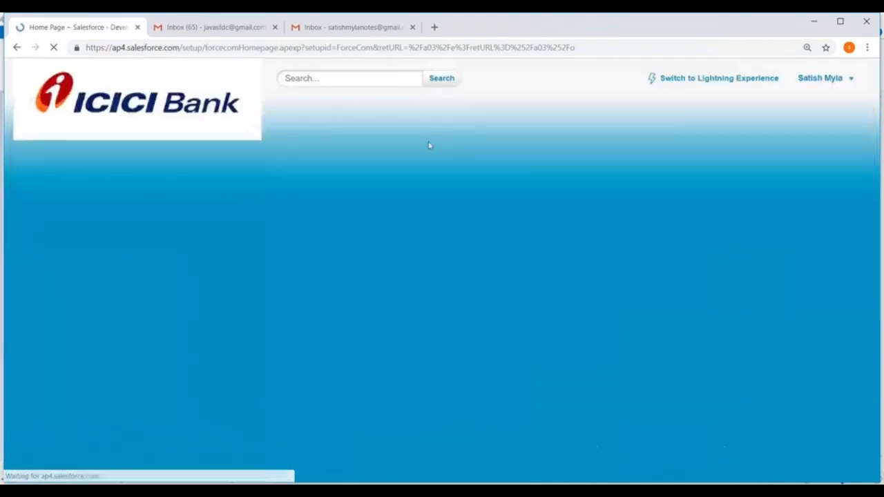
scroll(118, 256, down, 9)
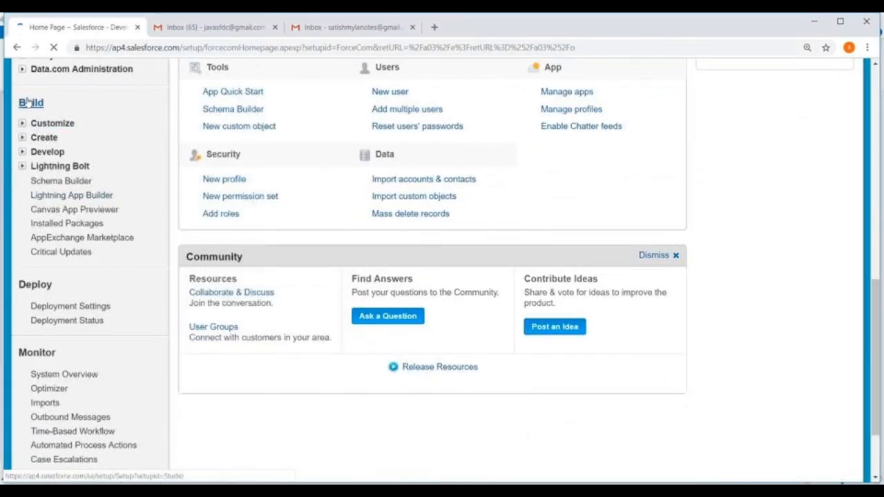
click(22, 137)
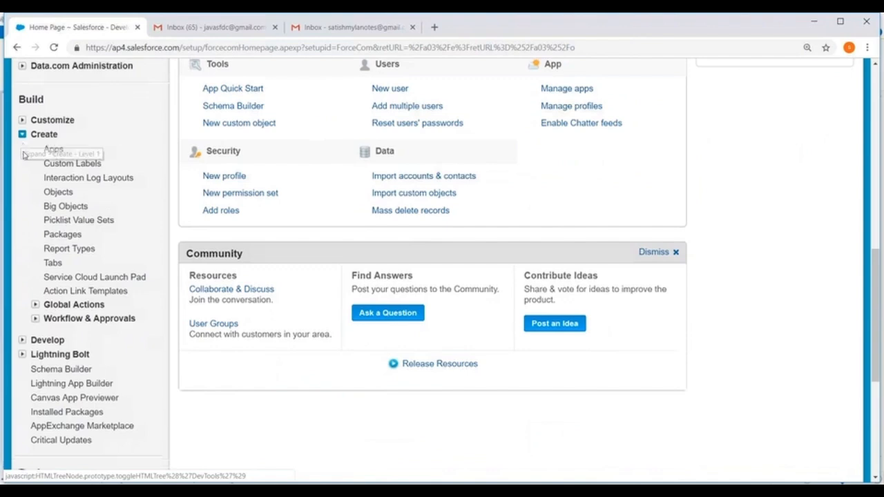
scroll(34, 207, down, 2)
click(34, 207)
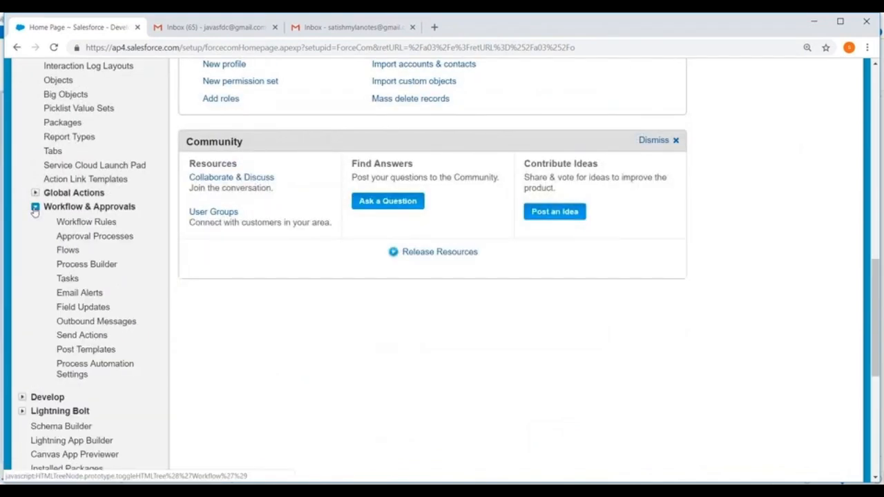
scroll(35, 211, down, 1)
click(85, 166)
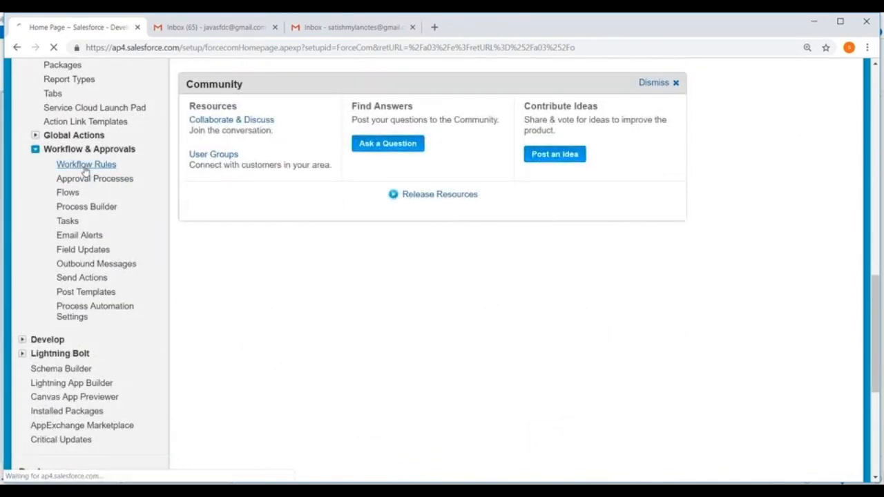
Start a new workflow rule for the Student object and continue to the rule configuration
scroll(514, 318, down, 2)
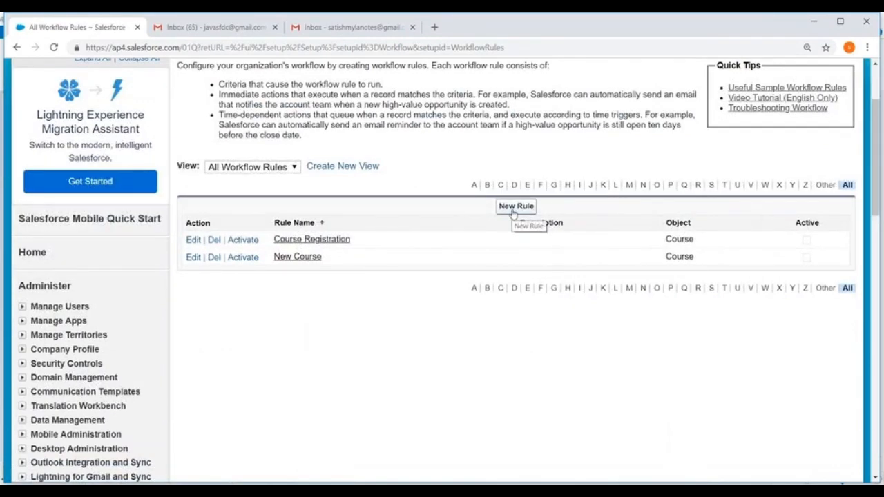
click(515, 213)
click(385, 289)
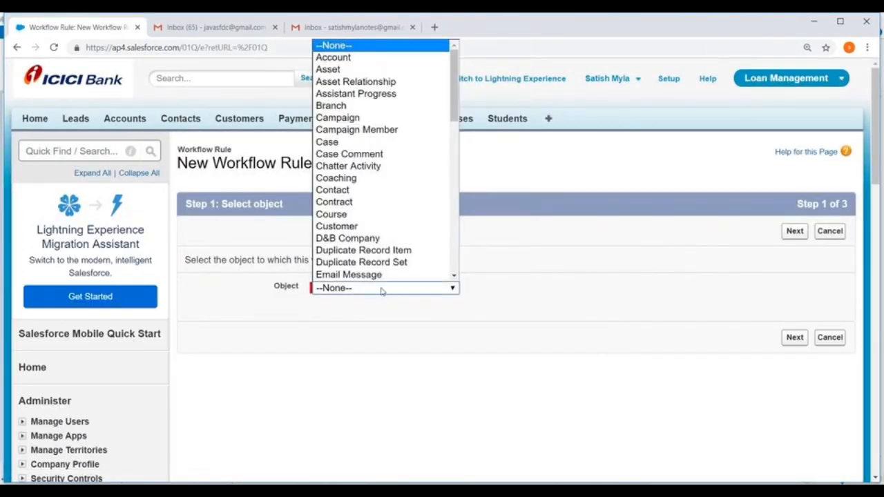
scroll(375, 239, down, 7)
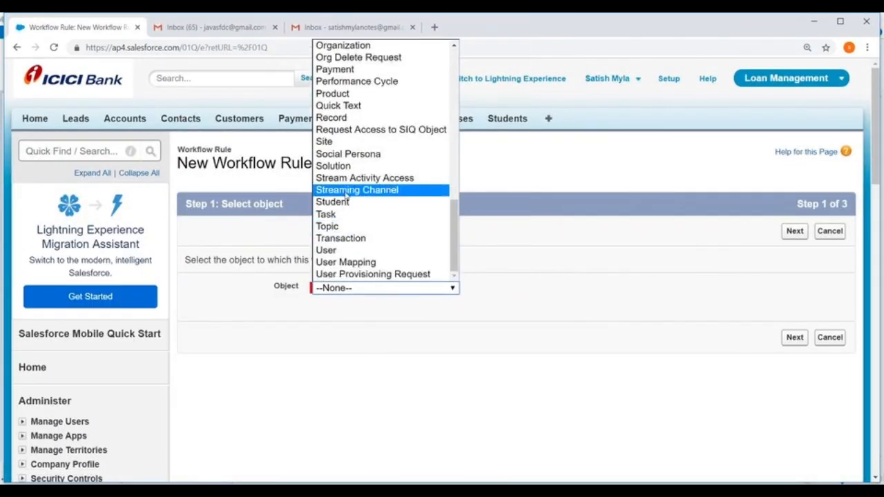
click(357, 203)
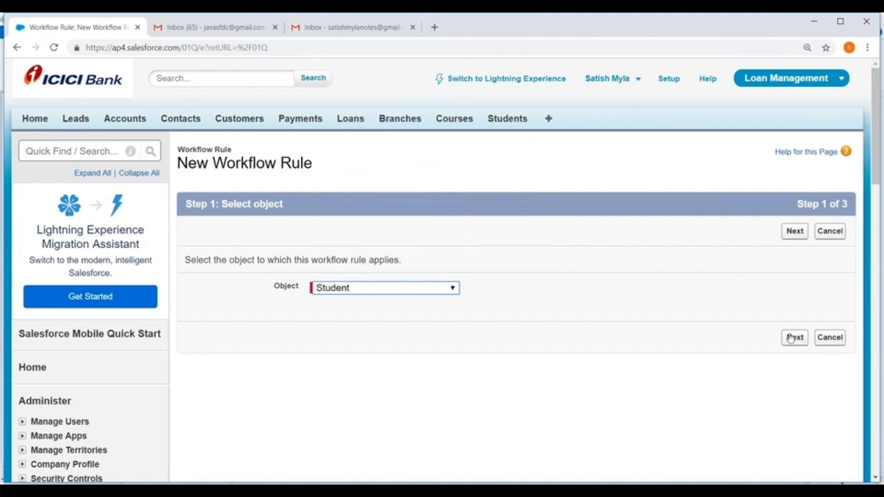
click(790, 337)
Name the rule Student_Registration and set it to run if the formula evaluates to true
click(345, 314)
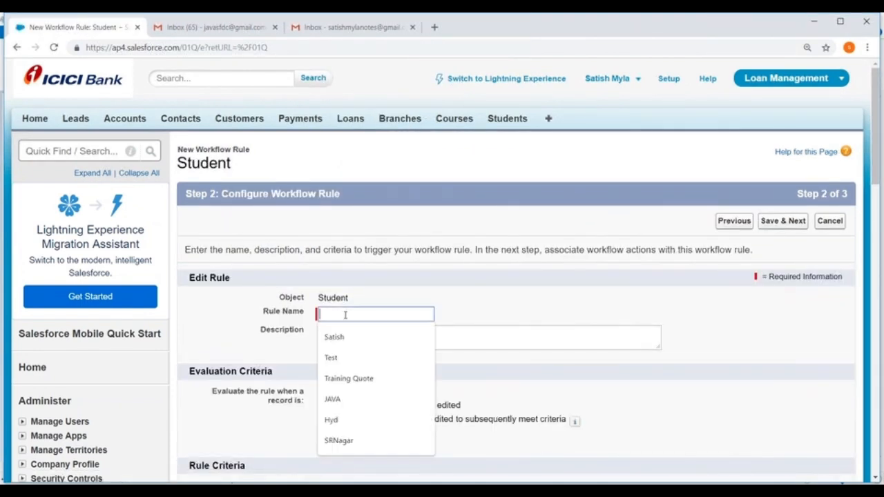
text(Student)
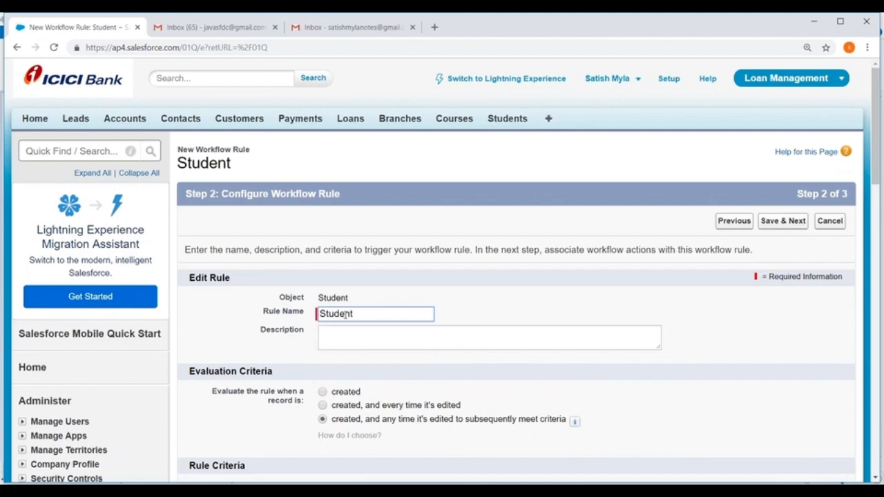
click(345, 314)
click(358, 337)
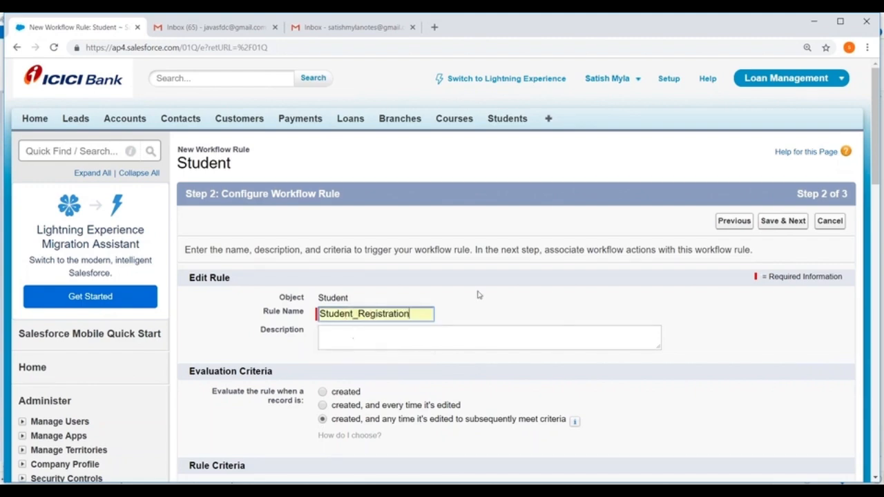
scroll(497, 325, down, 1)
scroll(499, 326, down, 2)
scroll(499, 326, down, 2)
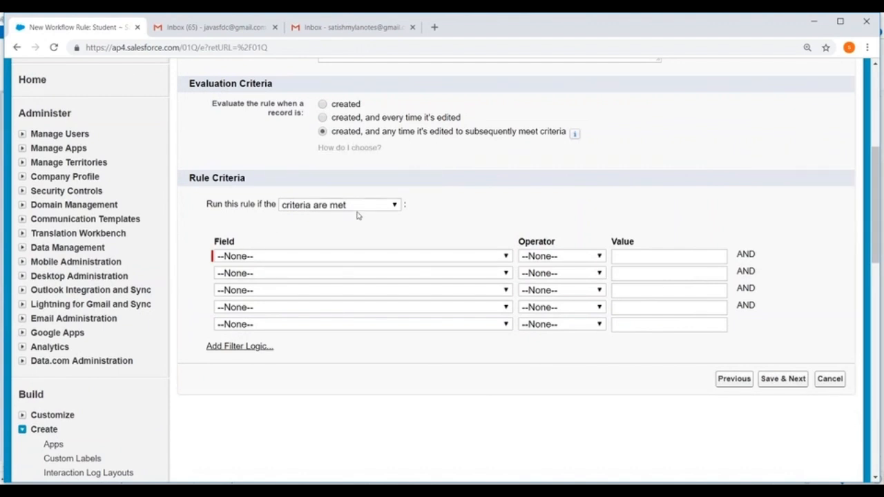
click(355, 206)
click(310, 229)
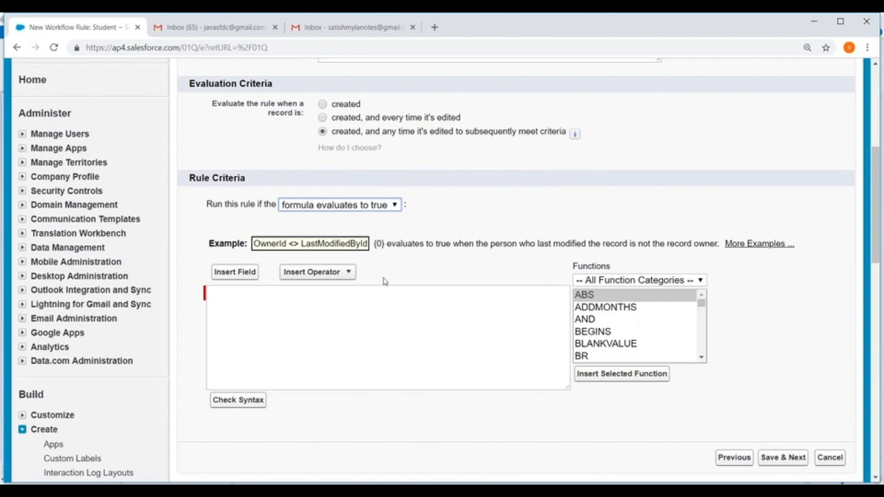
click(235, 272)
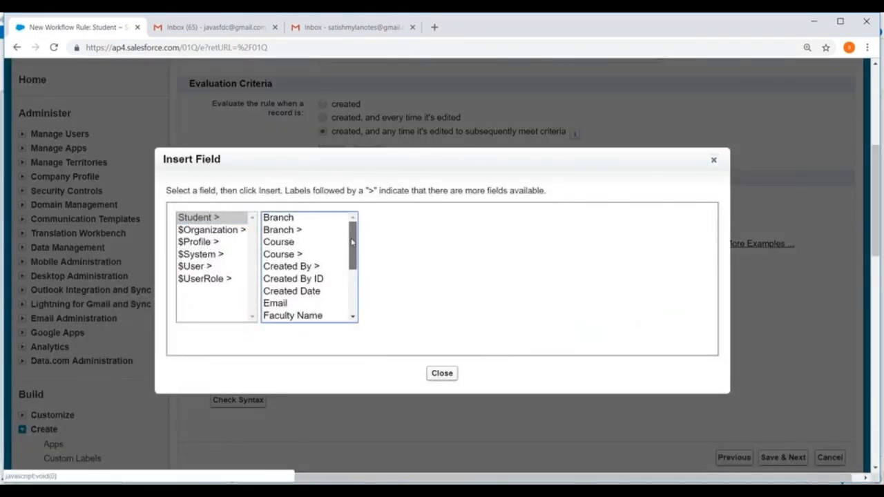
drag(352, 242, 353, 288)
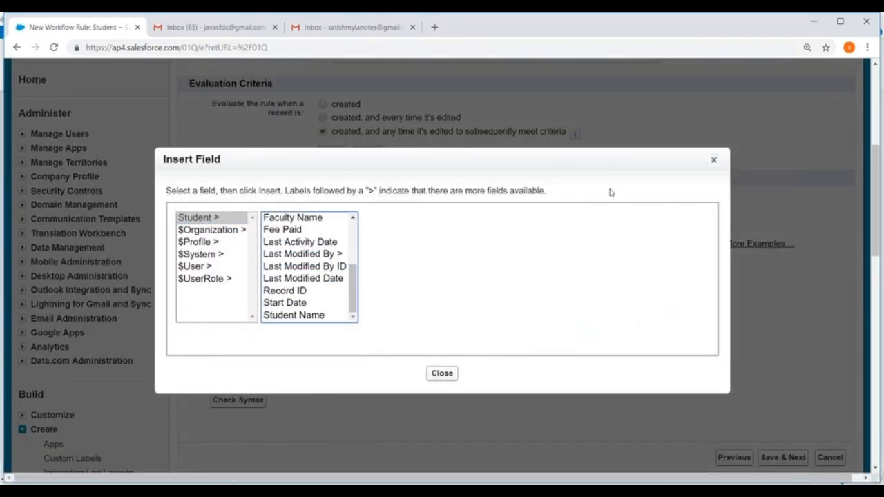
click(714, 162)
Enter NOT( ISBLANK(Email__c)) as the rule criteria formula
click(247, 303)
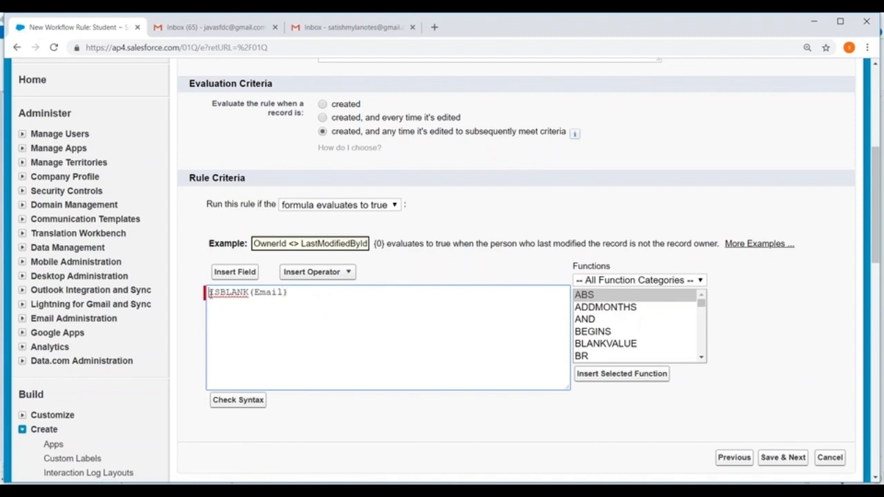
text(ISNOT)
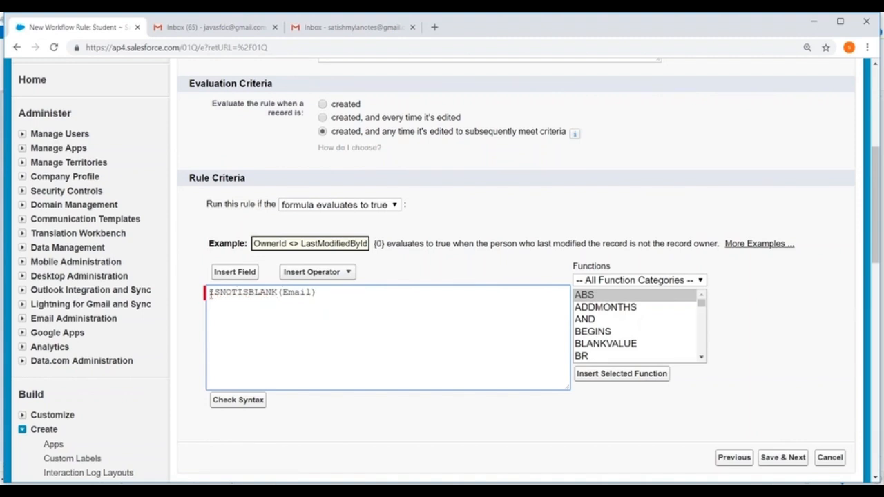
key(BackSpace)
key(BackSpace)
key(BackSpace)
key(BackSpace)
key(BackSpace)
text(NOT()
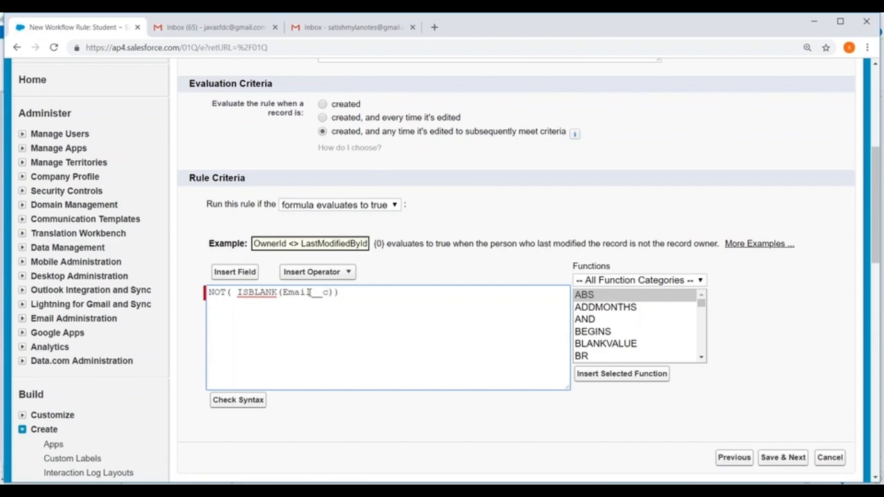
Check the formula's syntax, then save the rule configuration and continue to the workflow actions
scroll(309, 293, down, 2)
click(237, 284)
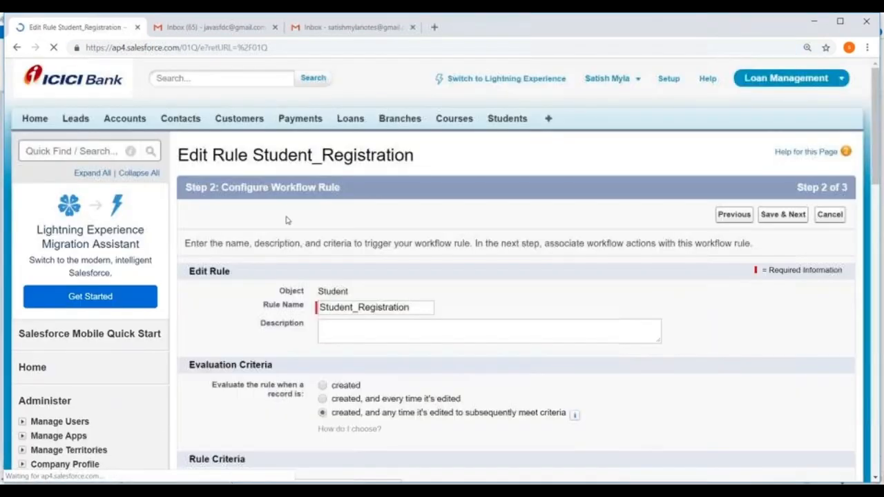
scroll(355, 209, down, 7)
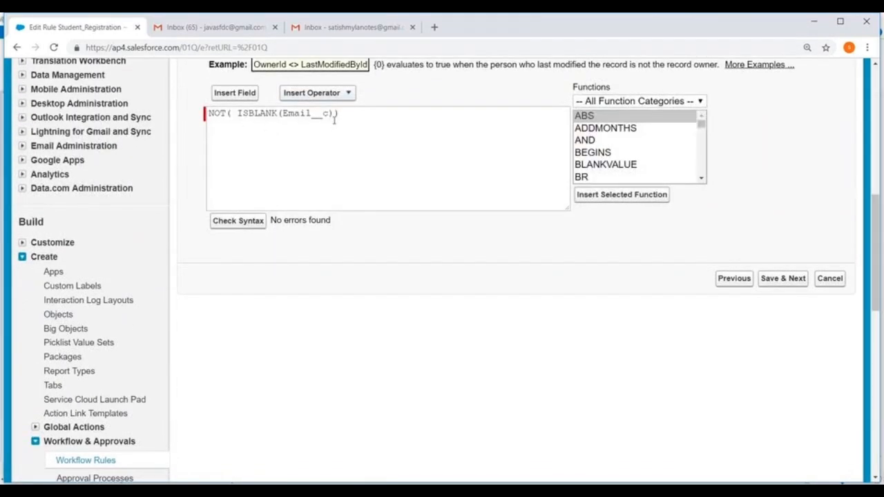
click(786, 278)
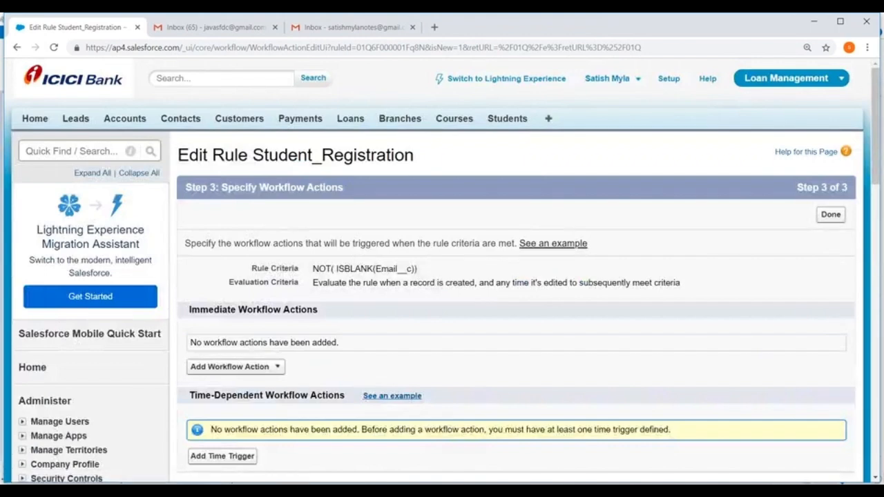
Add a new email alert as an immediate workflow action, with StudentRegistration as its description and unique name
scroll(525, 231, down, 3)
click(274, 197)
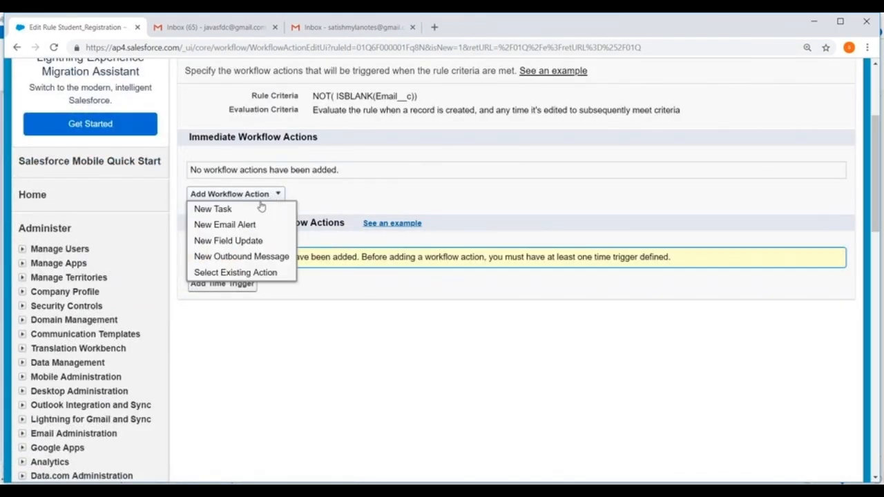
click(221, 223)
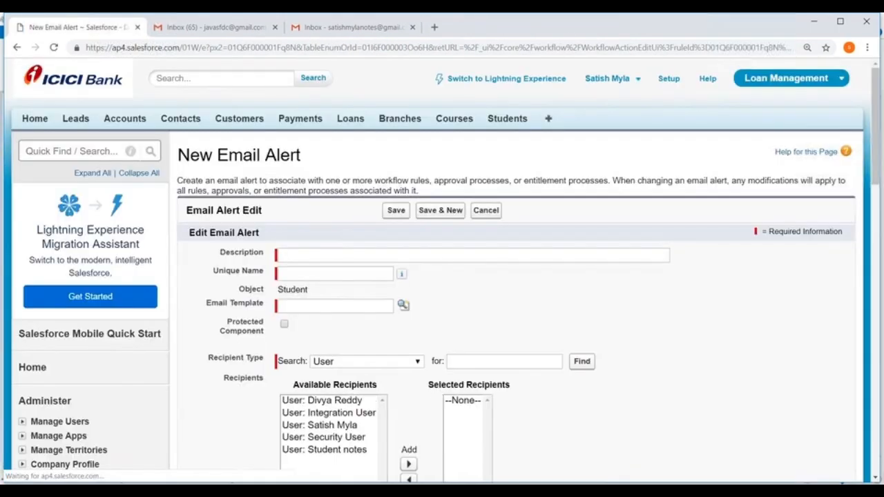
click(320, 254)
text(StudentRegistration)
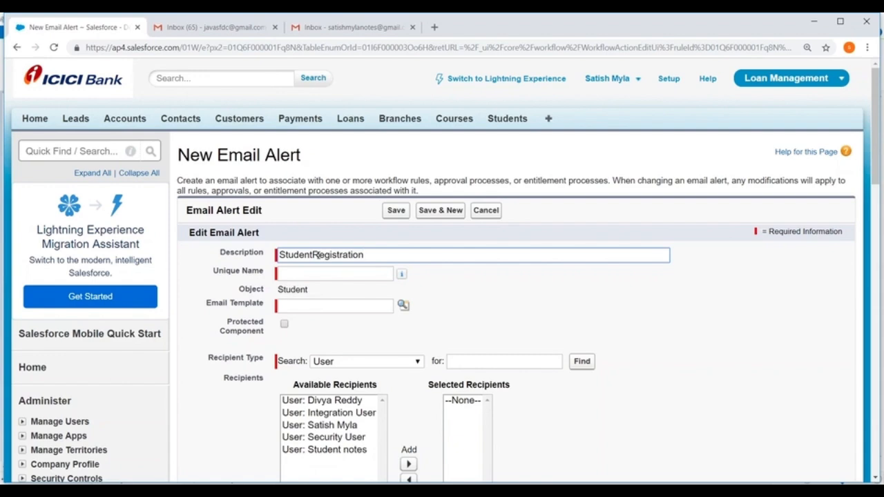
click(331, 270)
Look up and assign the custom Student_Registration email template to the alert
scroll(346, 241, down, 3)
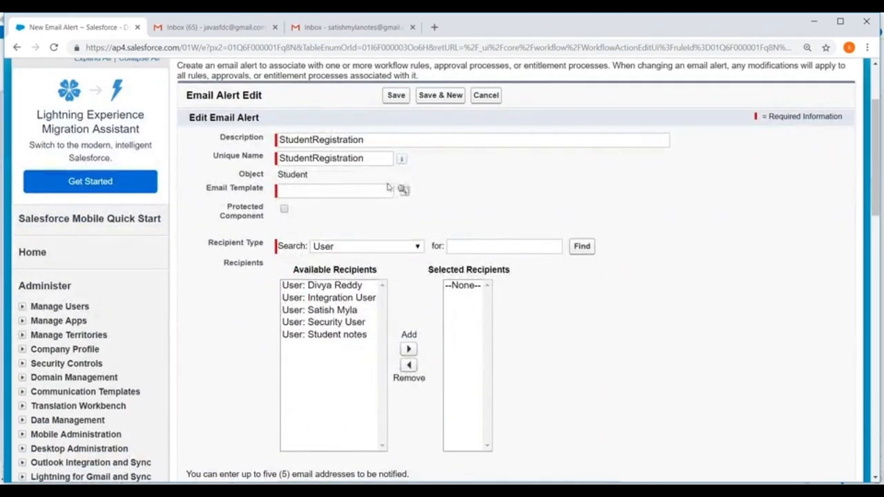
click(403, 189)
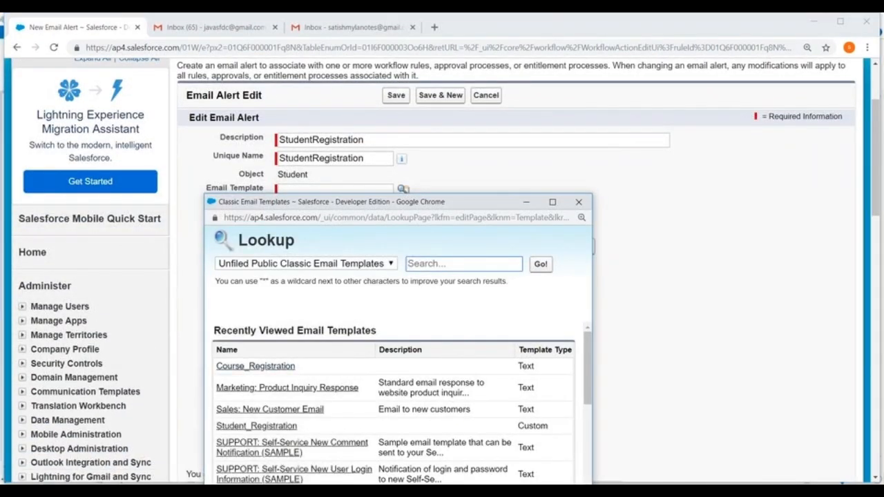
click(256, 426)
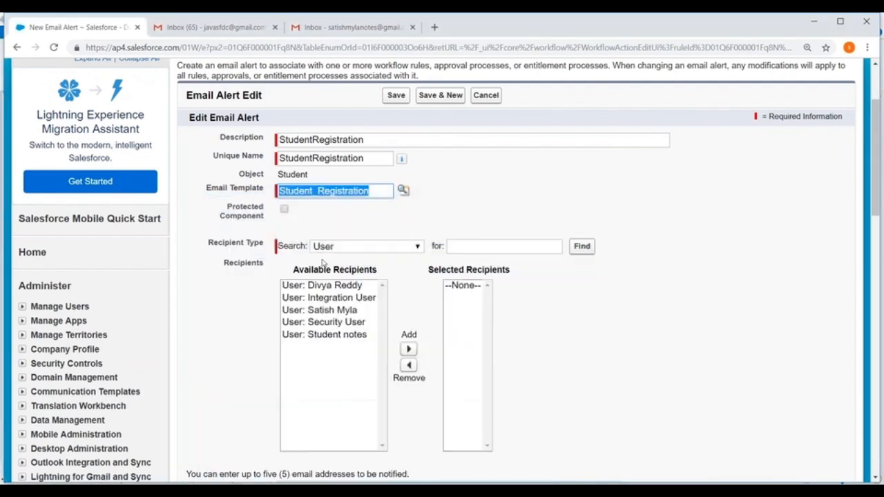
Set the recipient type to Email Field and add Email Field: Email to the selected recipients
scroll(503, 209, down, 3)
click(359, 132)
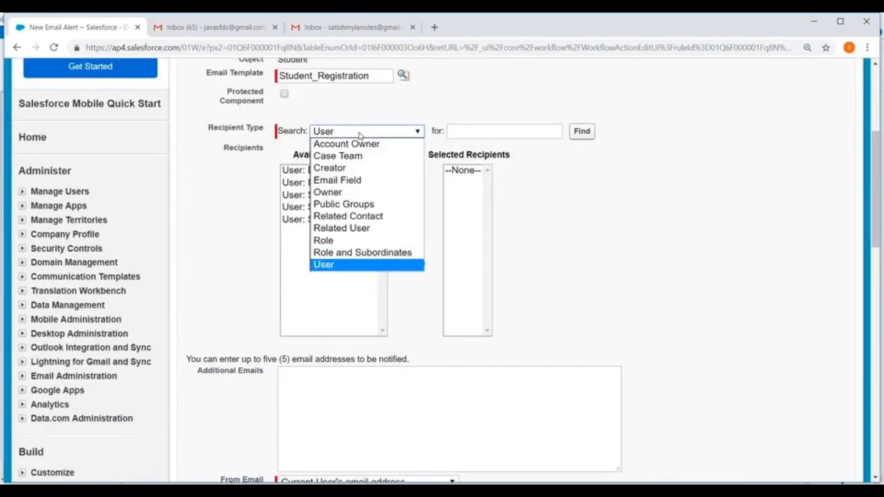
click(337, 181)
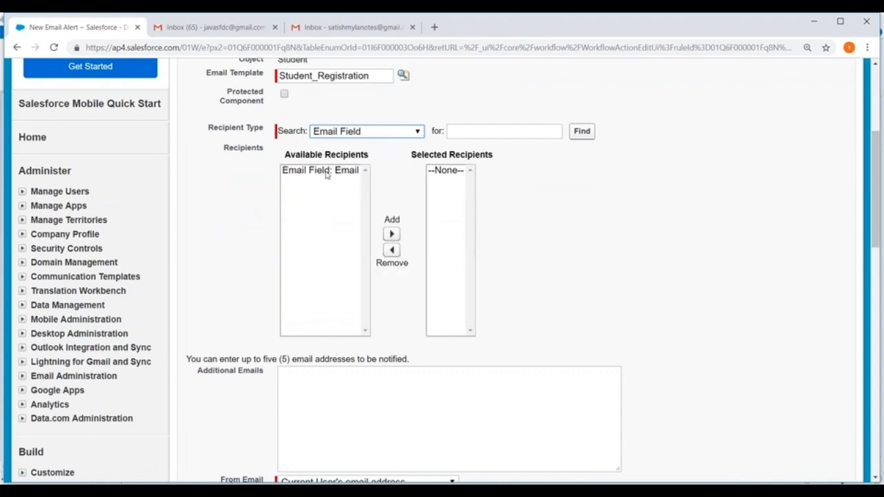
click(328, 172)
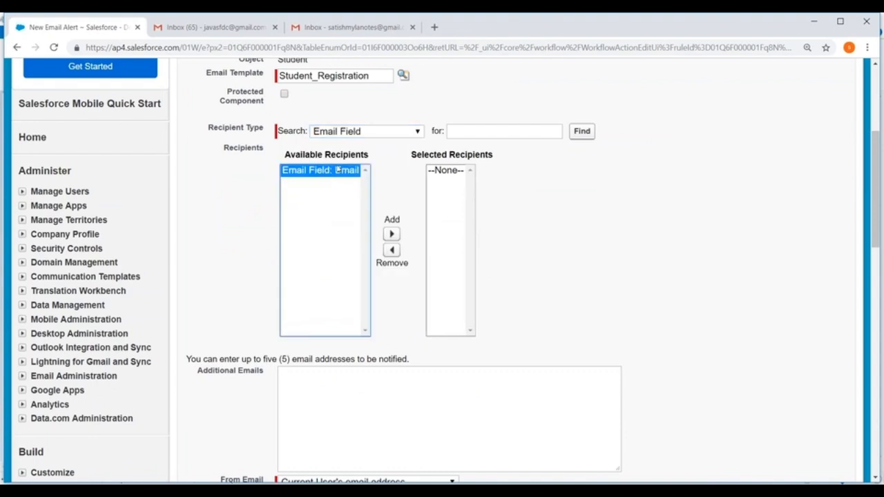
click(391, 235)
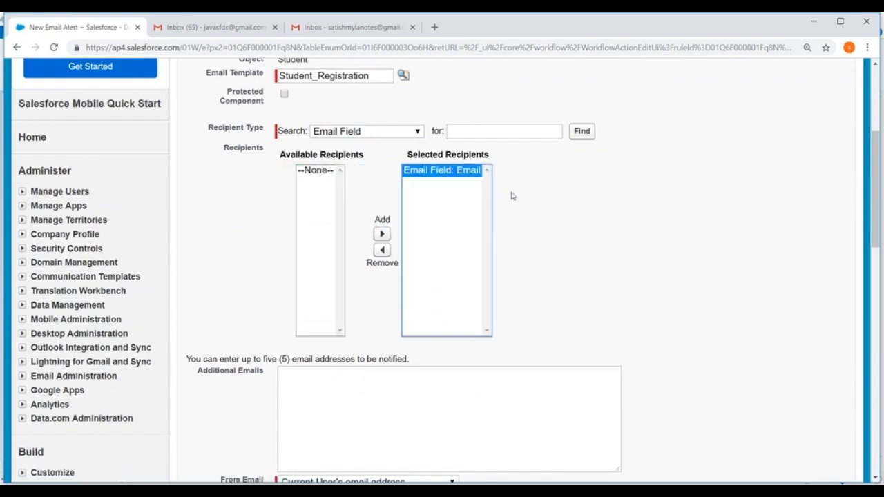
Save the email alert, then finish and activate the Student_Registration workflow rule
scroll(511, 198, down, 3)
click(395, 310)
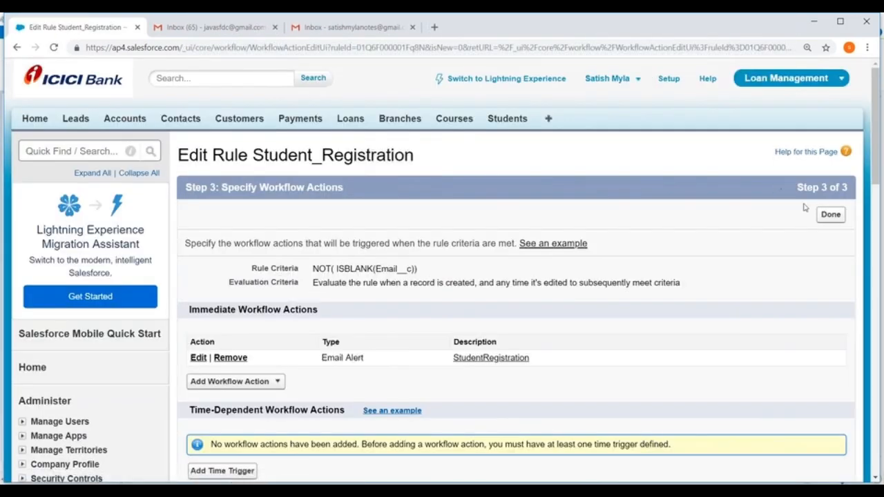
click(837, 218)
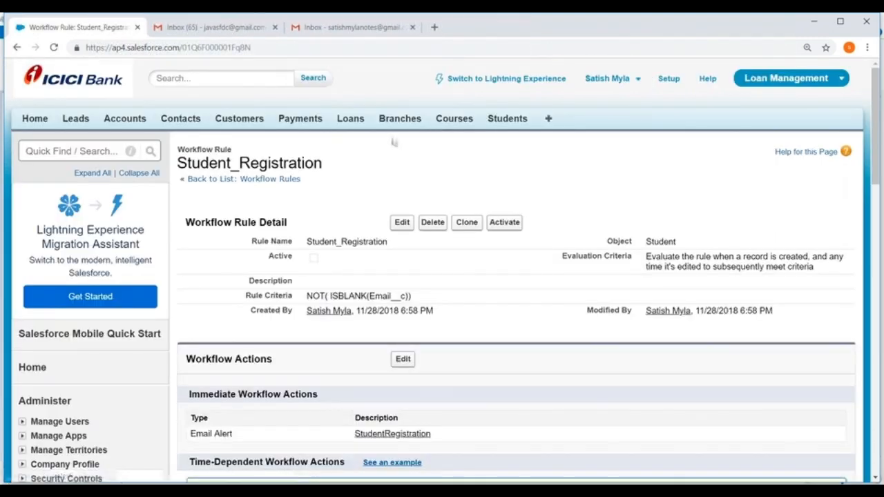
click(505, 222)
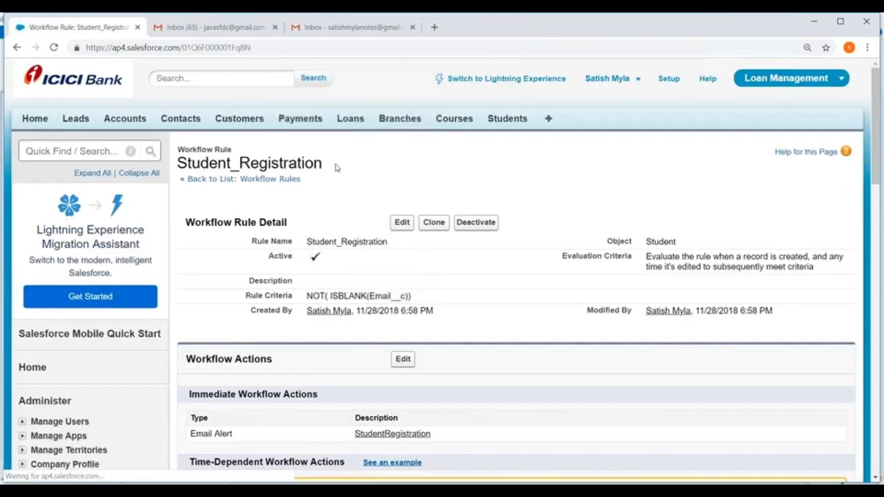
Create a new record in Students and enter the student's full name
click(504, 119)
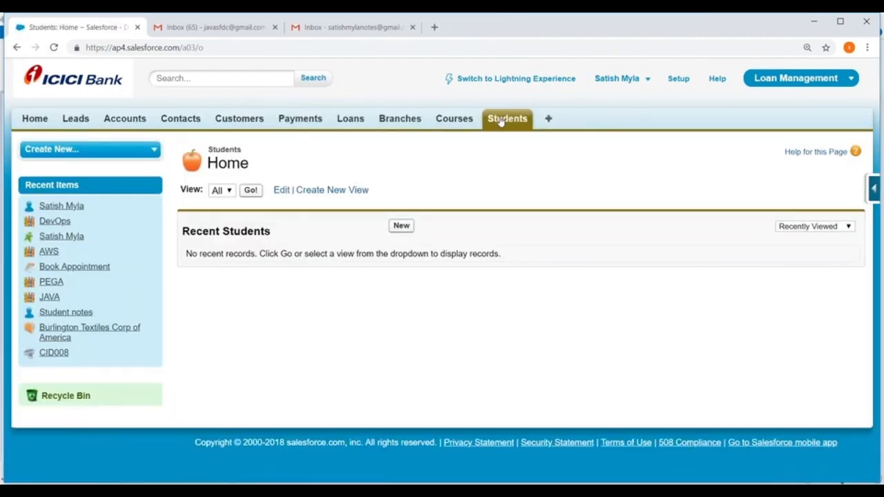
click(401, 226)
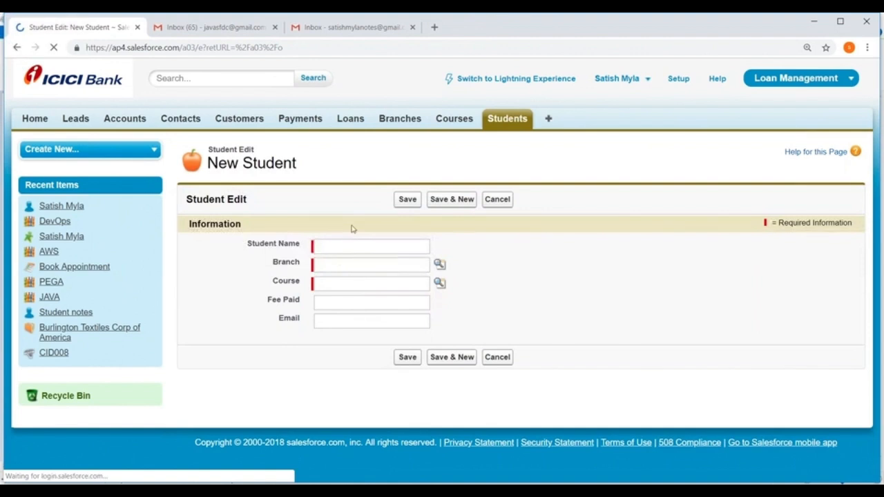
click(332, 247)
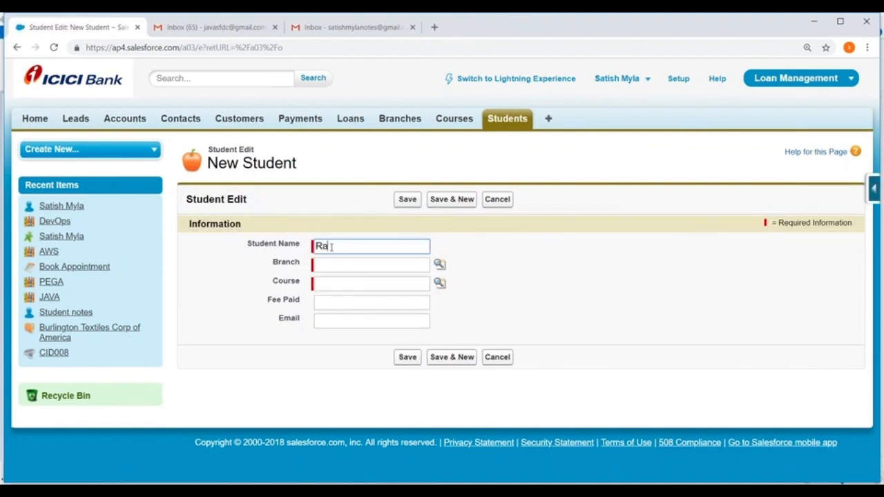
Assign the SRNagar branch and the DevOps course to the new student through their lookups
click(439, 264)
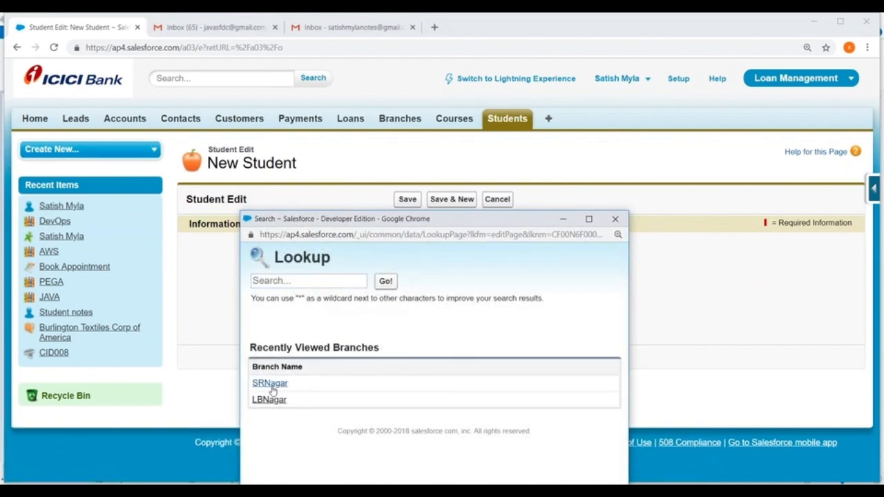
click(270, 384)
click(440, 282)
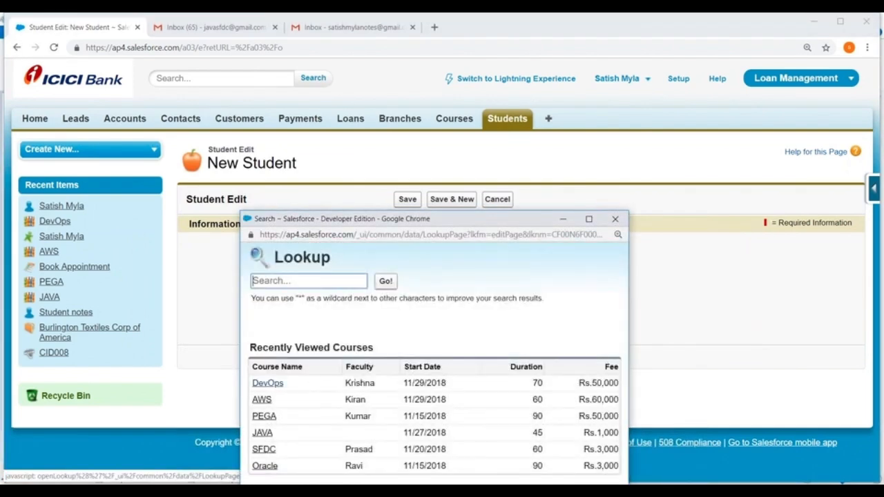
click(267, 384)
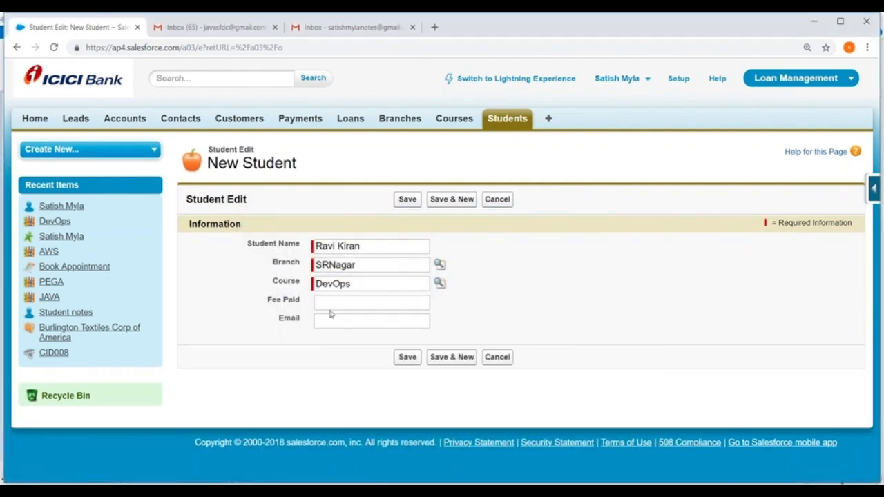
Set Fee Paid to 60000, enter the student's email address, and save the student record
click(330, 304)
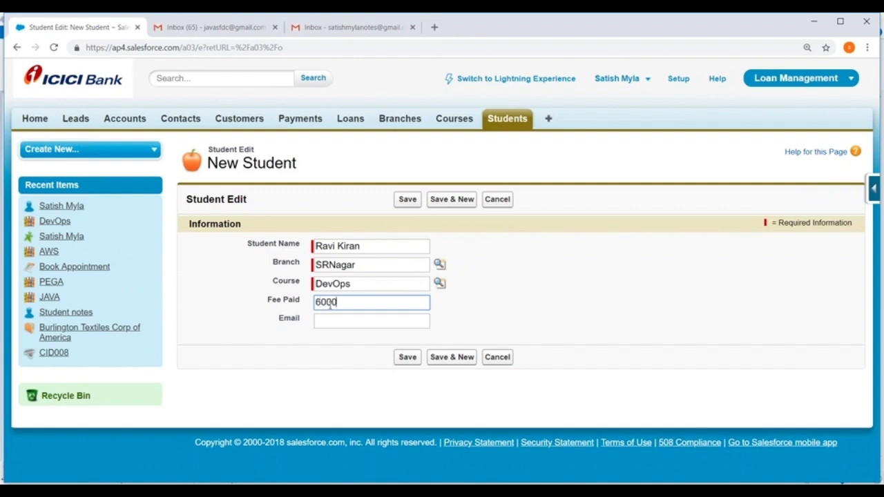
click(326, 322)
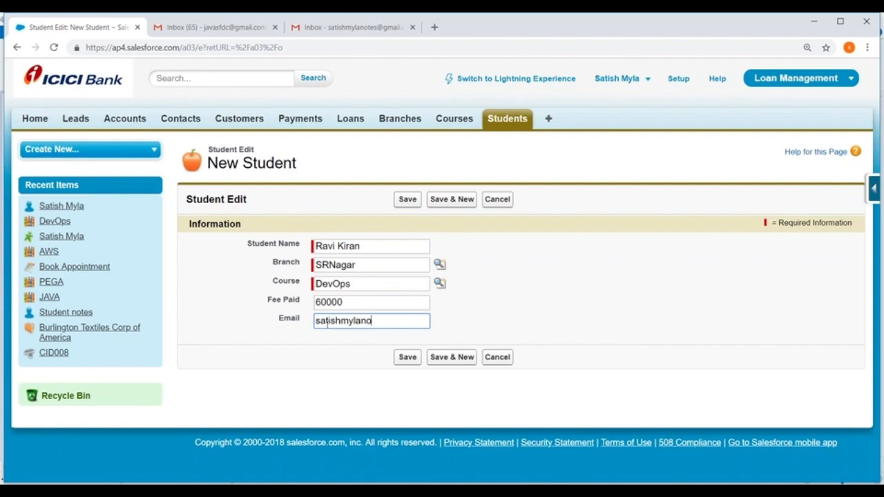
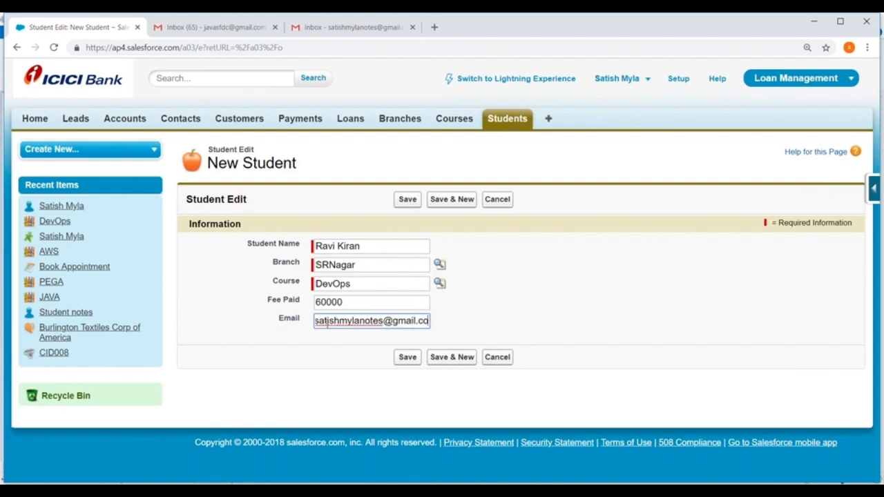
click(408, 357)
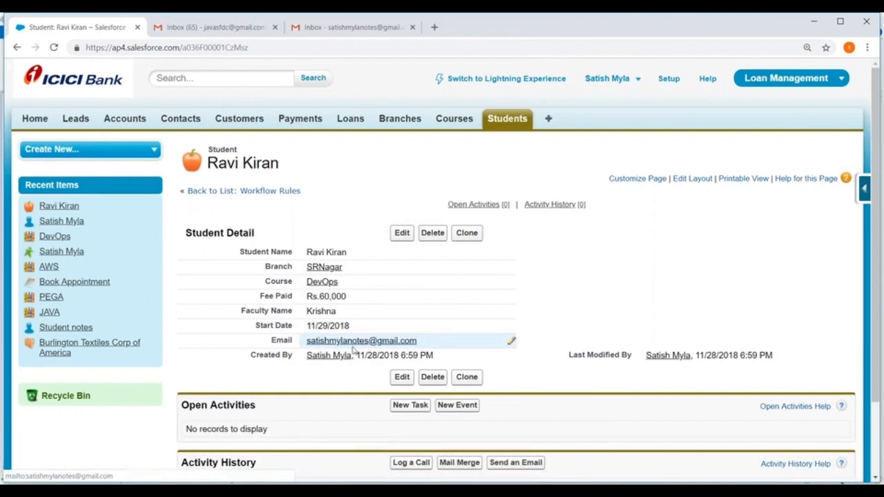
Switch to the recipient's Gmail inbox, read the Student Registration email's course and fee details, and close that inbox
click(332, 26)
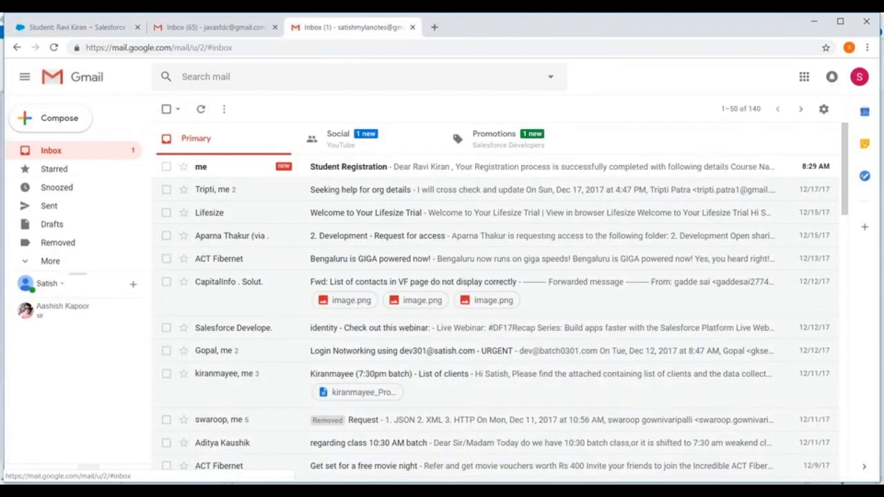
click(348, 169)
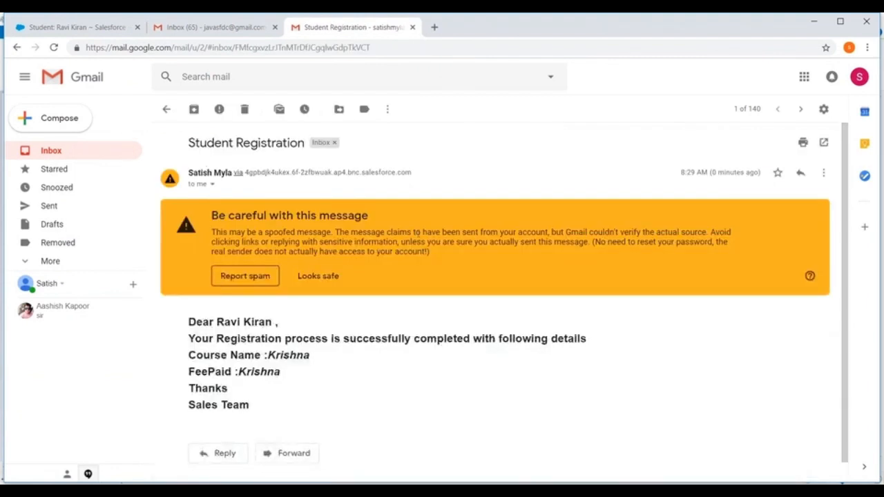
scroll(424, 312, down, 1)
drag(252, 384, 281, 368)
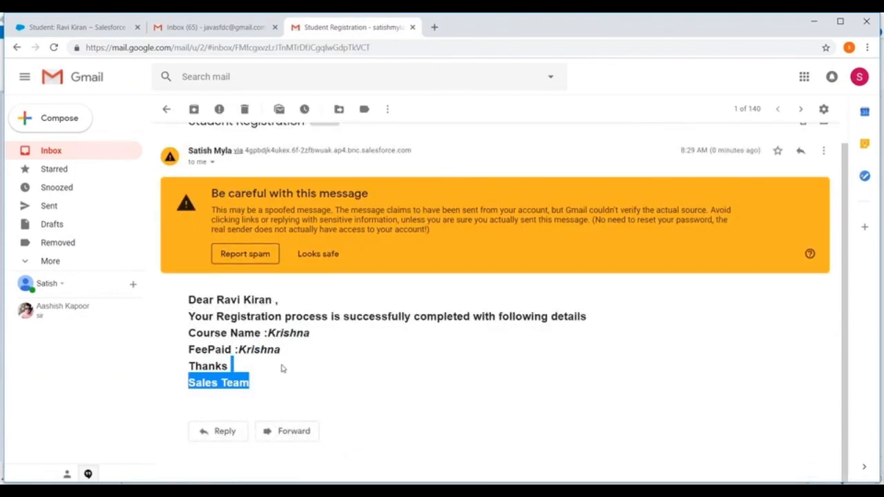
drag(189, 332, 332, 337)
click(285, 350)
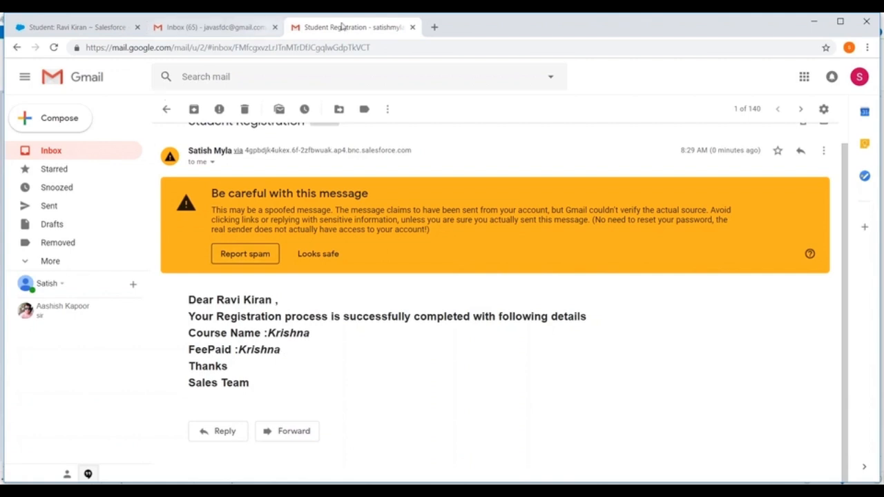
click(412, 28)
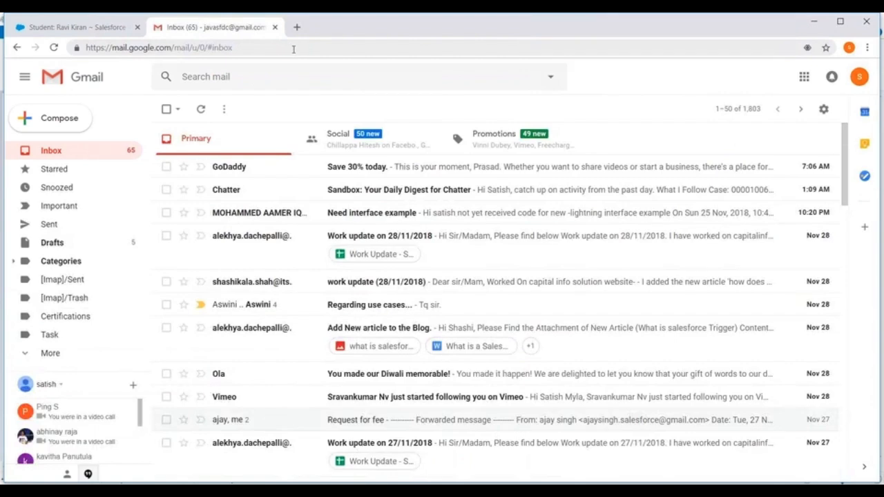
Return to Salesforce, open the list of workflow rules in Setup, and deactivate the Student_Registration rule
key(ctrl+shift+Tab)
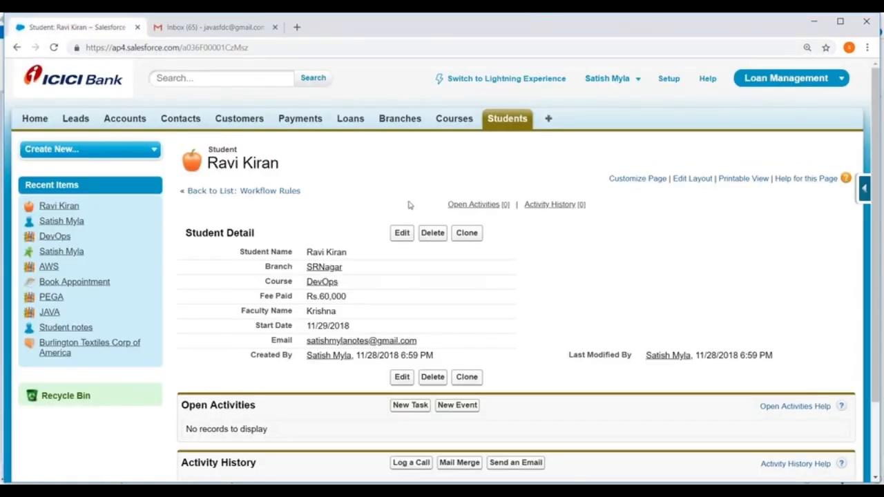
scroll(409, 205, down, 1)
scroll(415, 208, up, 1)
click(669, 78)
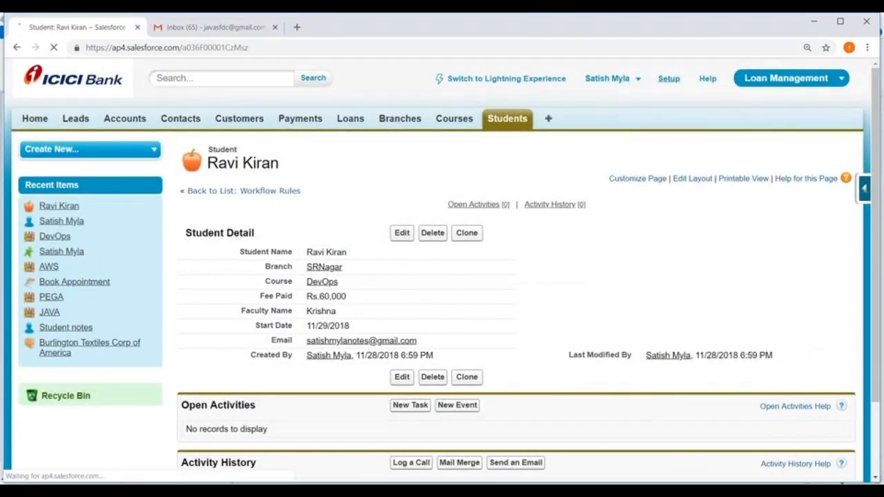
scroll(141, 198, down, 2)
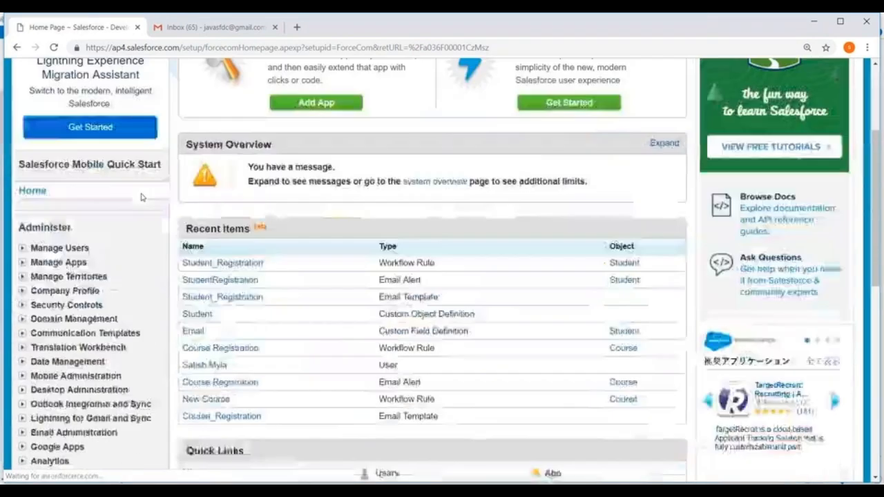
scroll(141, 198, down, 2)
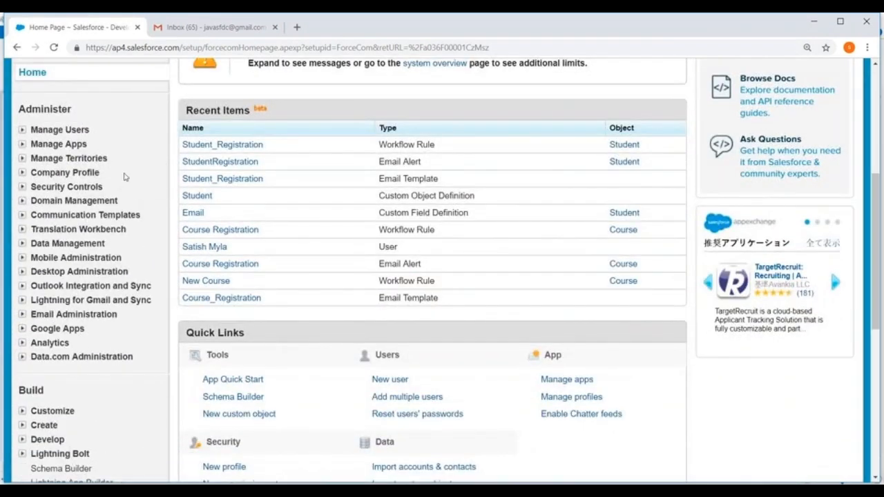
scroll(124, 177, down, 3)
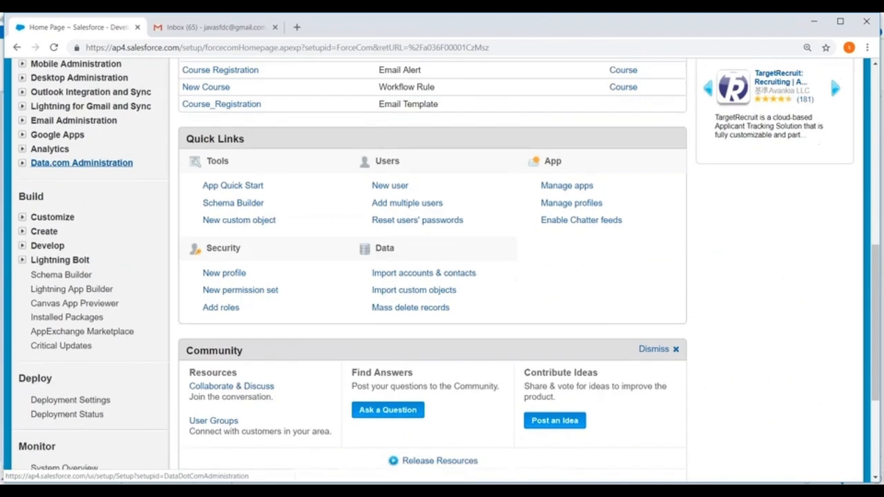
scroll(83, 163, down, 2)
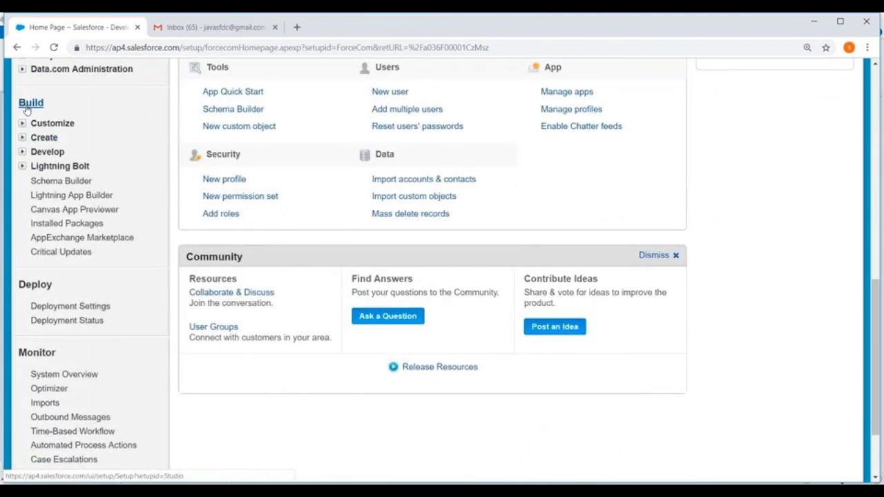
click(22, 137)
scroll(27, 159, down, 2)
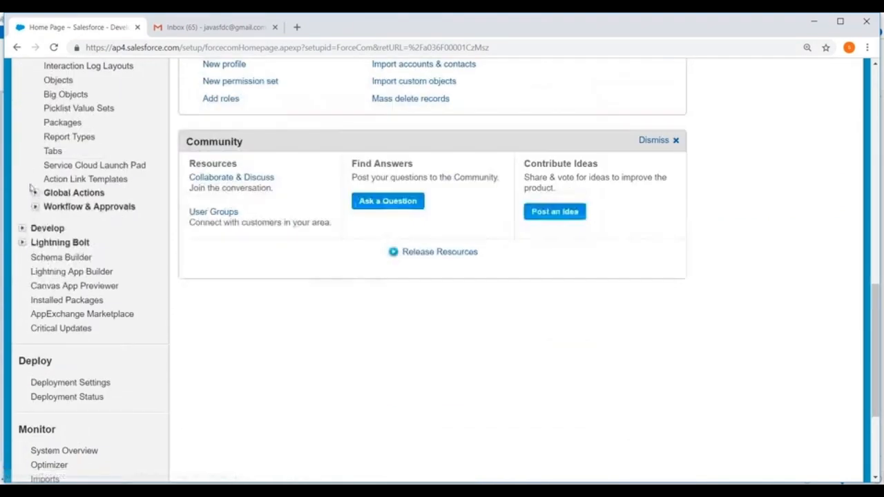
click(34, 207)
scroll(83, 152, down, 2)
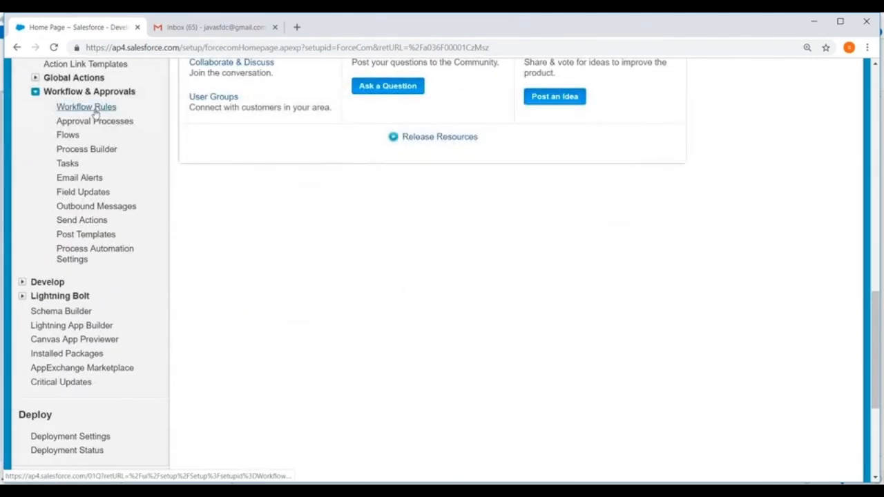
click(93, 108)
scroll(96, 114, down, 2)
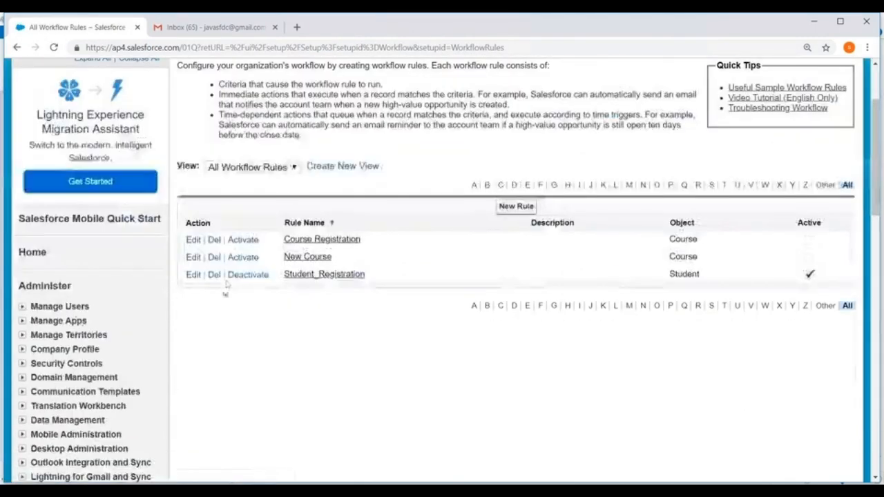
click(245, 275)
Start a new workflow rule on the Account object and proceed to its configuration
scroll(522, 206, down, 2)
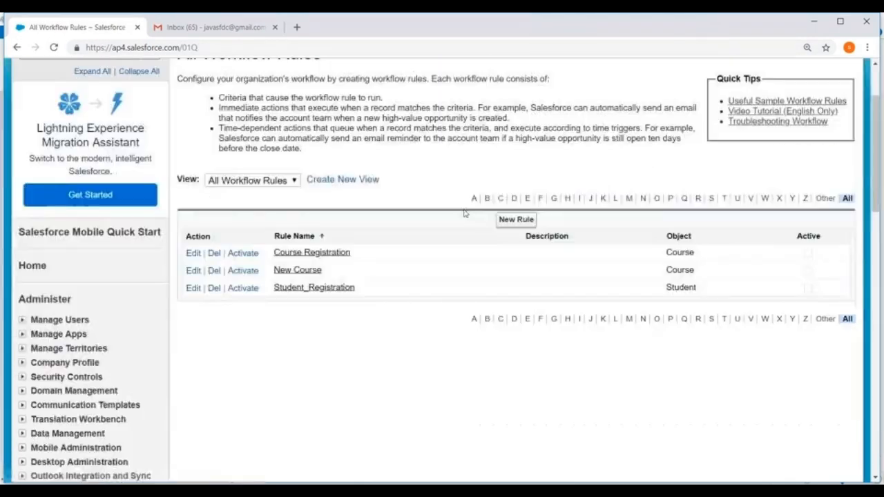
click(521, 205)
scroll(404, 211, down, 2)
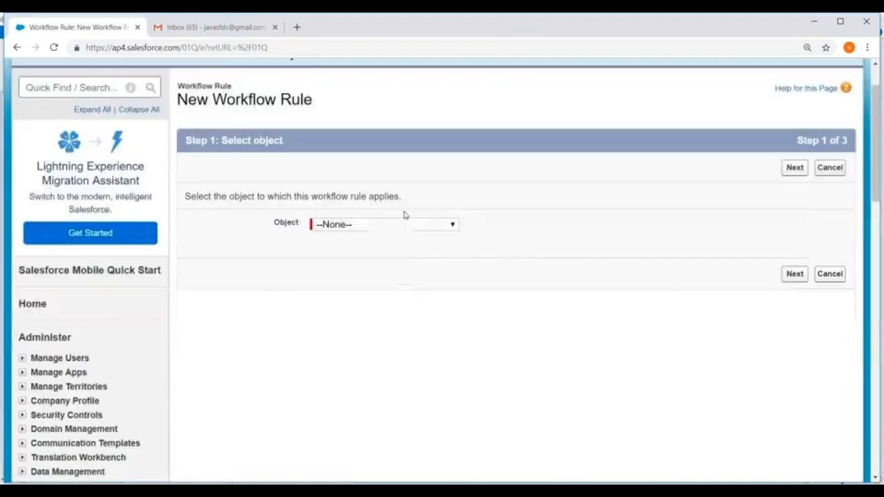
click(367, 177)
click(360, 196)
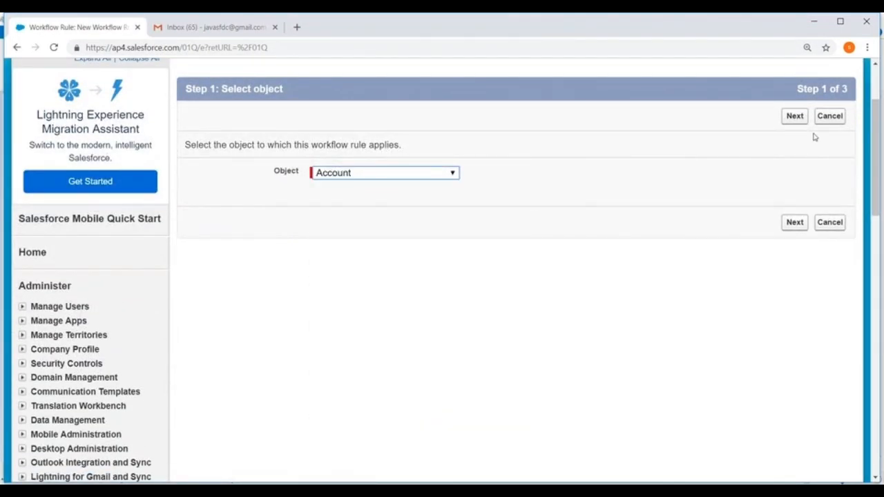
click(795, 117)
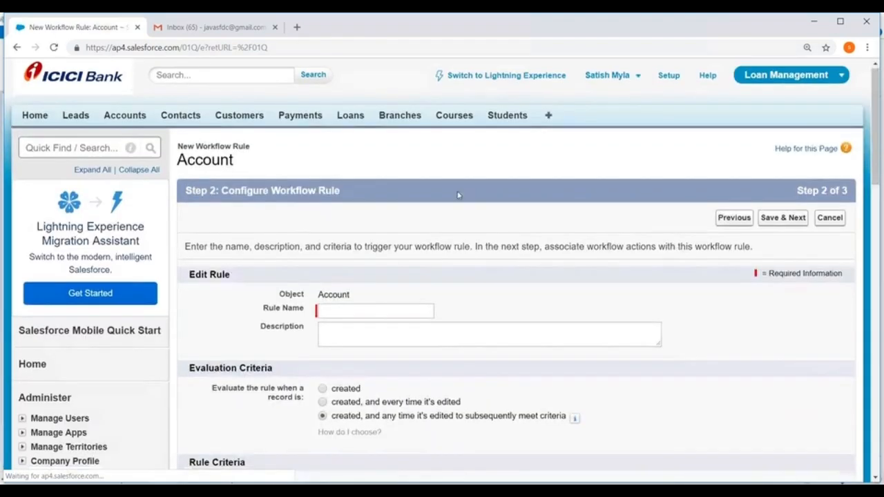
Name the new Account workflow rule Test
scroll(367, 256, down, 2)
scroll(367, 257, down, 2)
click(333, 86)
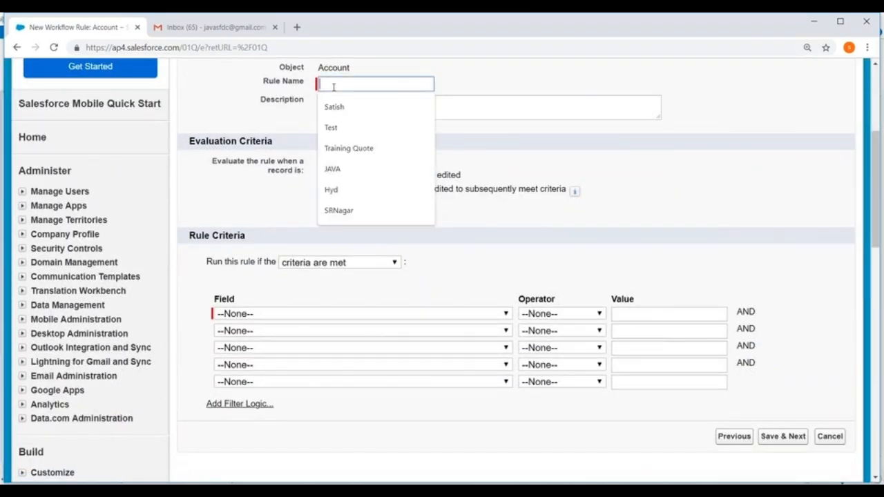
text(Test)
click(588, 93)
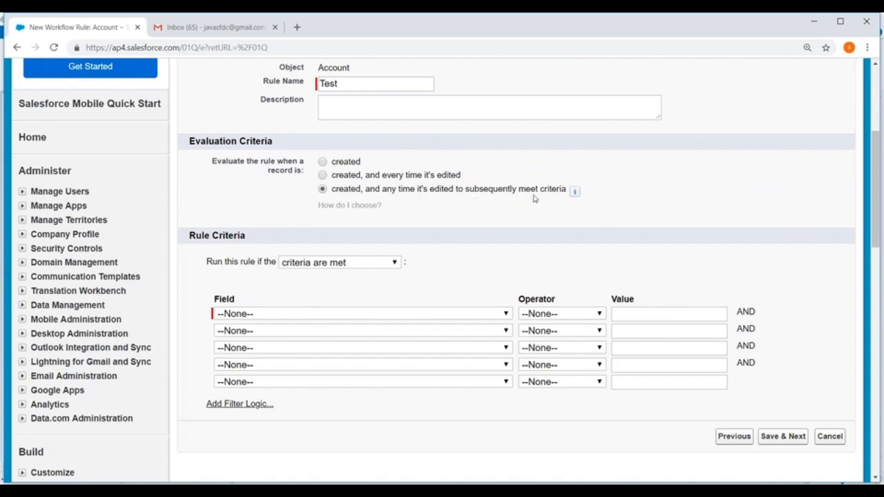
Keep the rule running if criteria are met and add the condition Account: Active equals Yes
scroll(415, 196, down, 1)
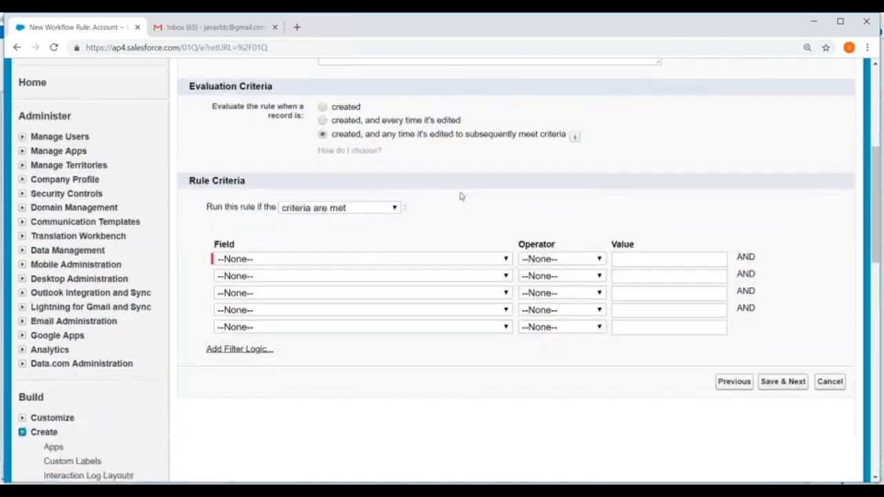
click(349, 207)
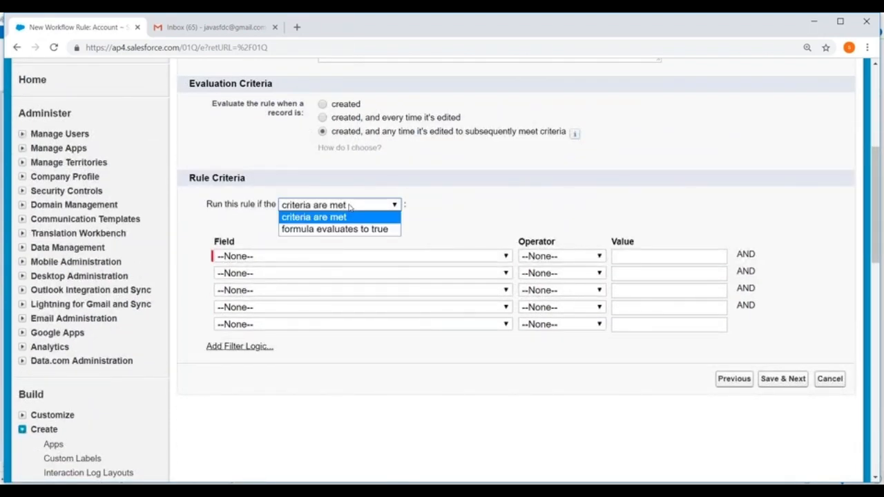
click(348, 208)
click(345, 210)
click(460, 204)
click(309, 257)
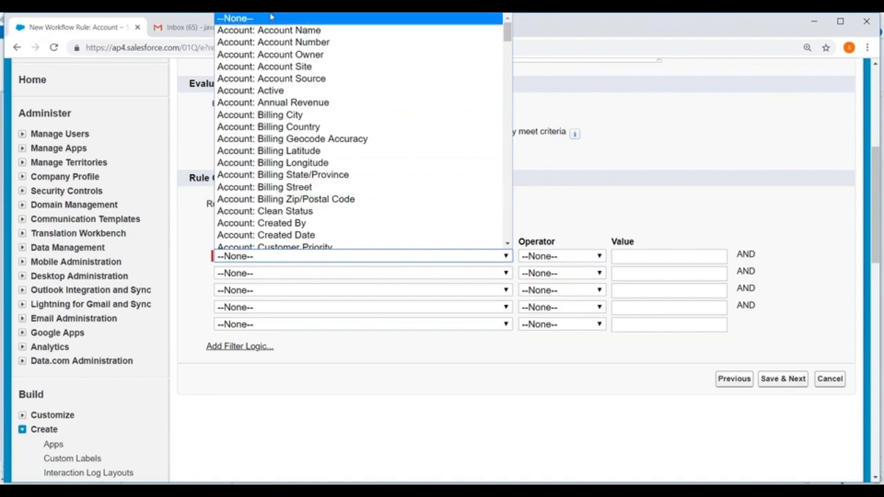
click(283, 90)
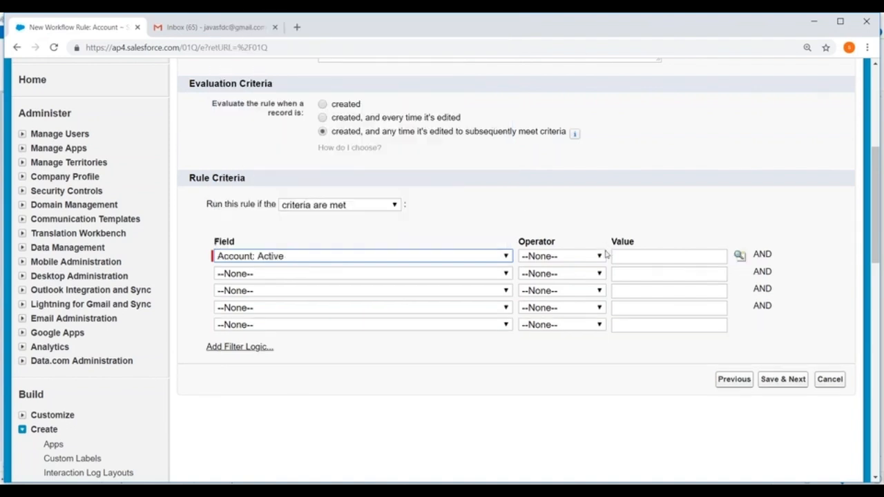
click(570, 260)
click(552, 279)
click(739, 255)
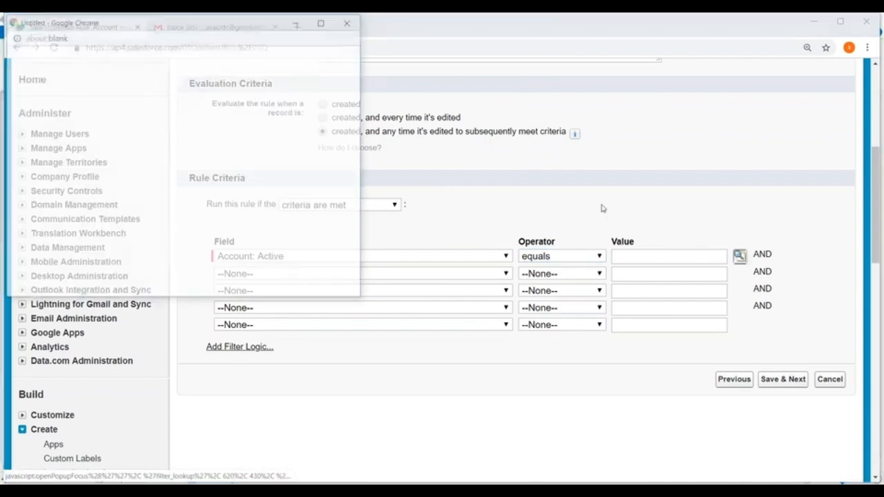
click(22, 156)
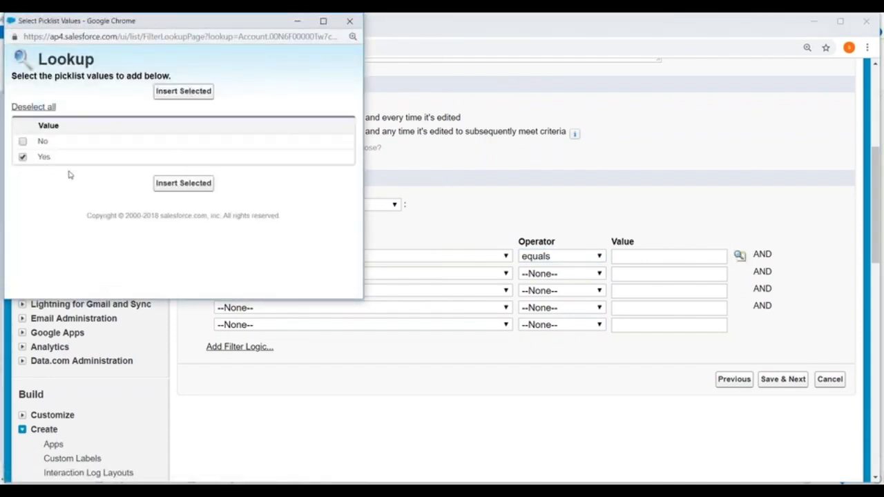
click(169, 183)
Enable filter logic for the rule criteria and add a sixth condition row
scroll(361, 215, down, 3)
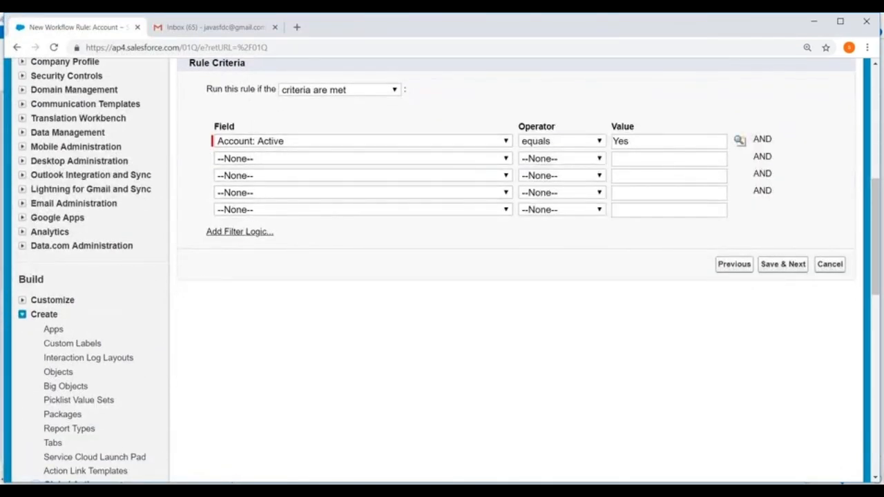
click(238, 232)
click(215, 228)
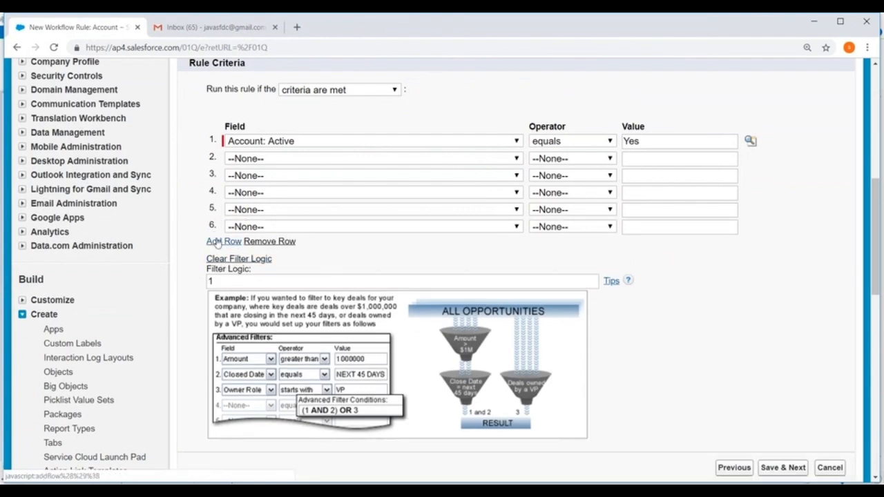
Add four more blank condition rows to the rule criteria, for ten rows
click(215, 245)
click(216, 263)
click(214, 278)
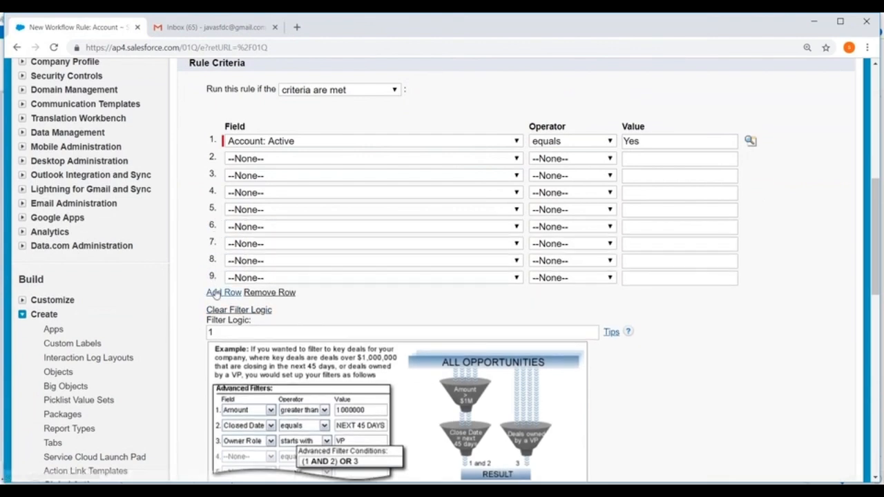
click(215, 292)
Remove the extra blank condition rows until five rows remain in the rule criteria
click(270, 310)
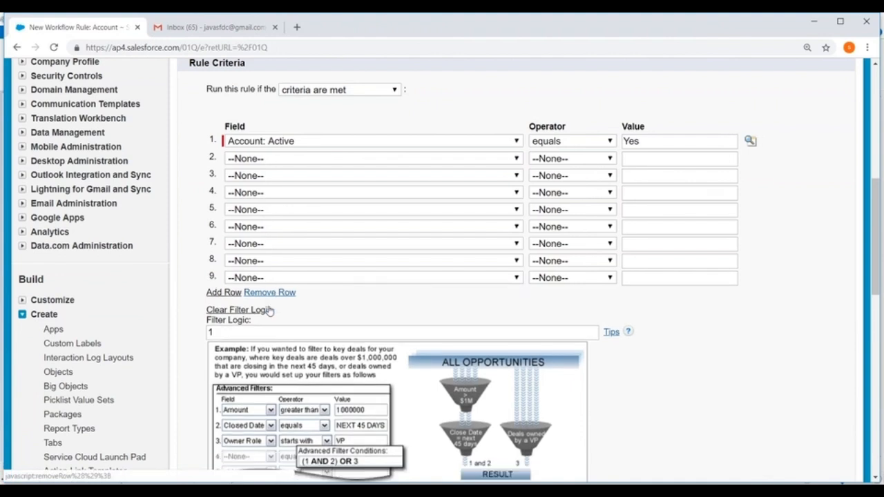
click(270, 293)
click(271, 276)
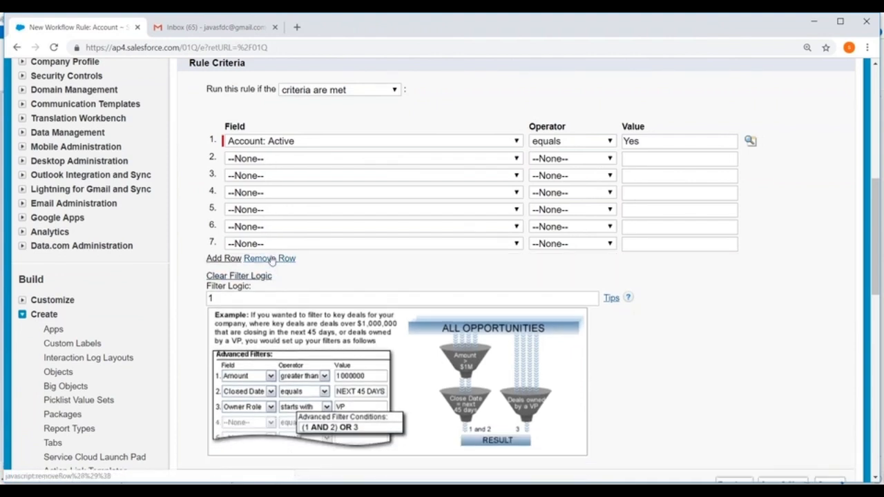
click(271, 258)
click(271, 241)
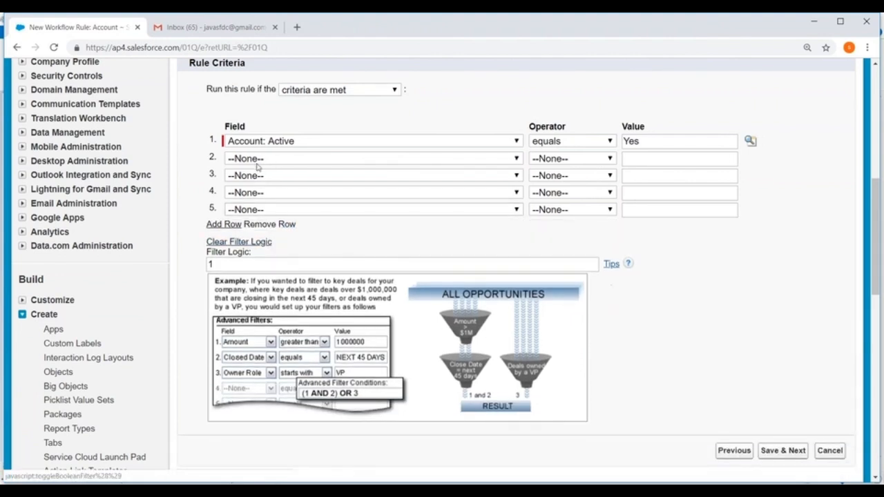
Save the rule criteria, proceed to the workflow actions step and review its immediate and time-dependent action sections
scroll(569, 256, down, 2)
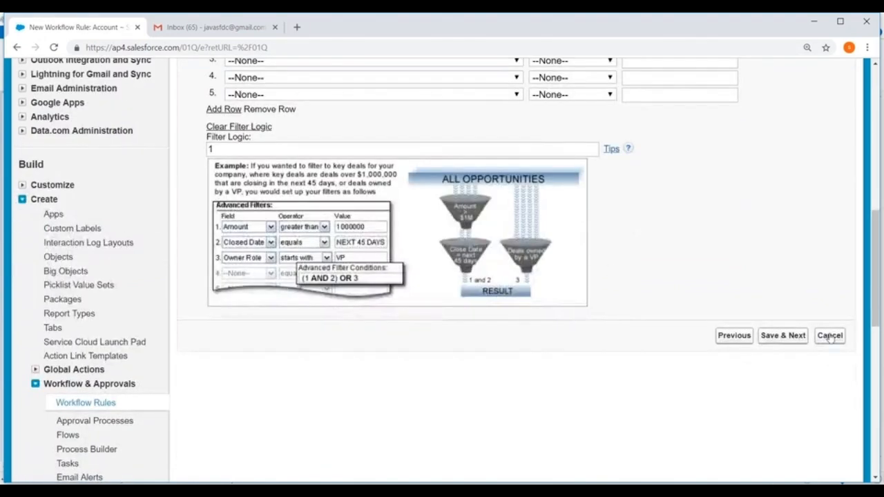
click(783, 335)
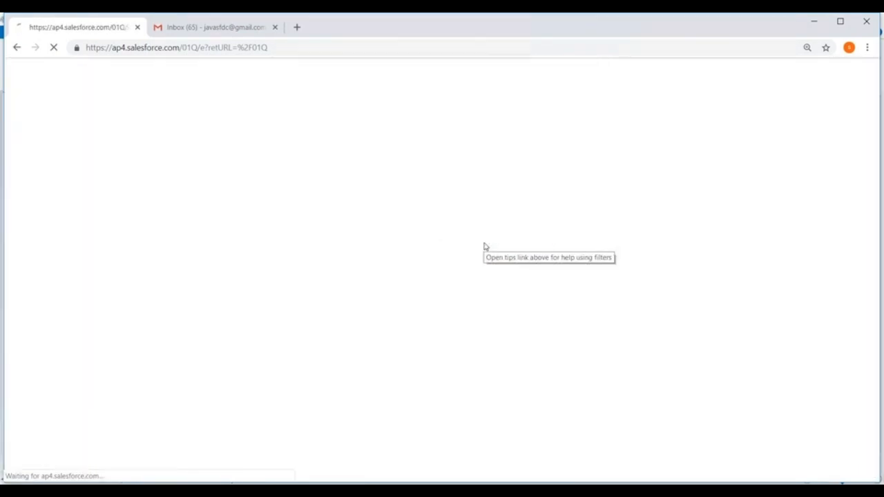
scroll(369, 182, down, 1)
scroll(359, 202, down, 1)
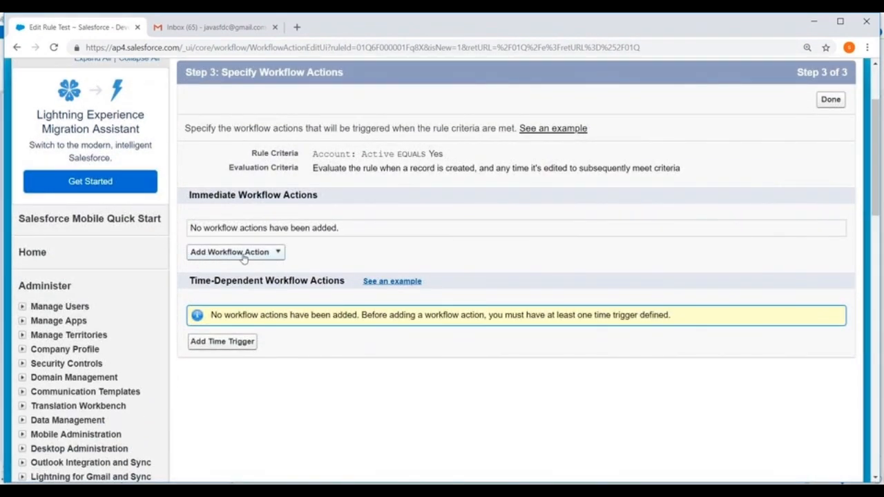
drag(191, 193, 356, 199)
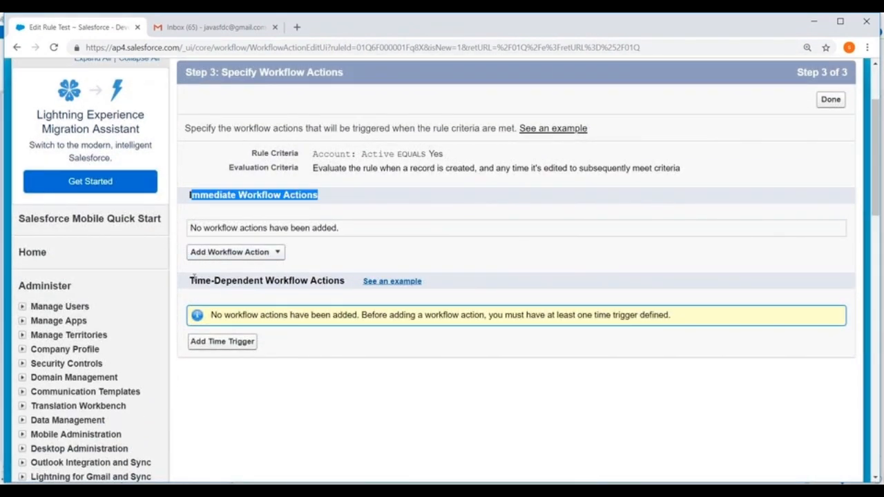
drag(190, 280, 355, 289)
click(279, 254)
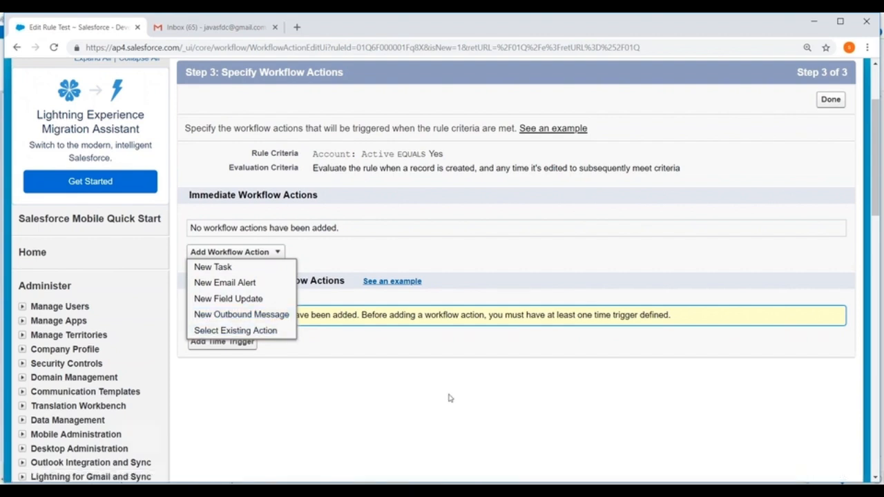
Finish the Test workflow rule without adding any actions and delete the rule
click(832, 100)
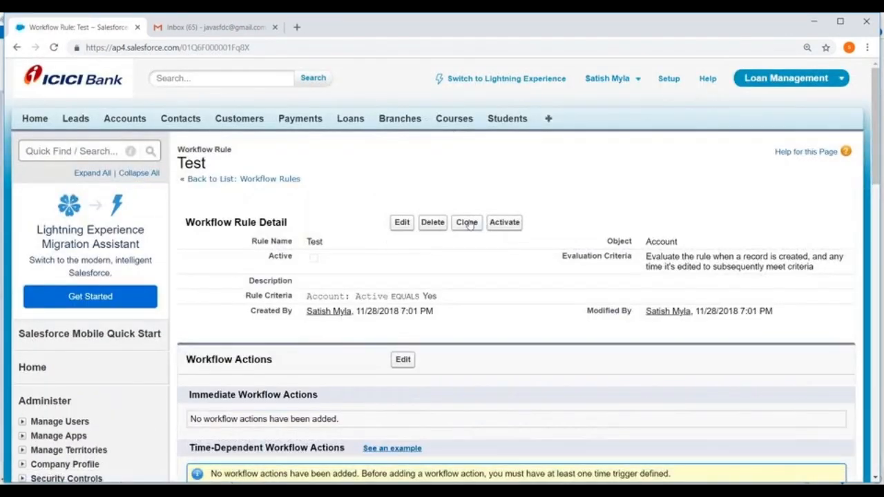
click(433, 222)
click(497, 112)
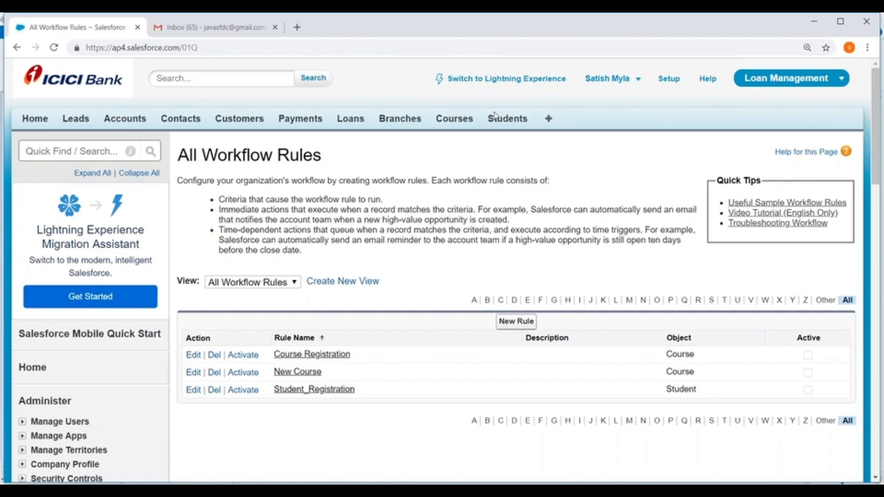
Open the Student_Registration template from the Classic Email Templates under Communication Templates
scroll(495, 115, down, 7)
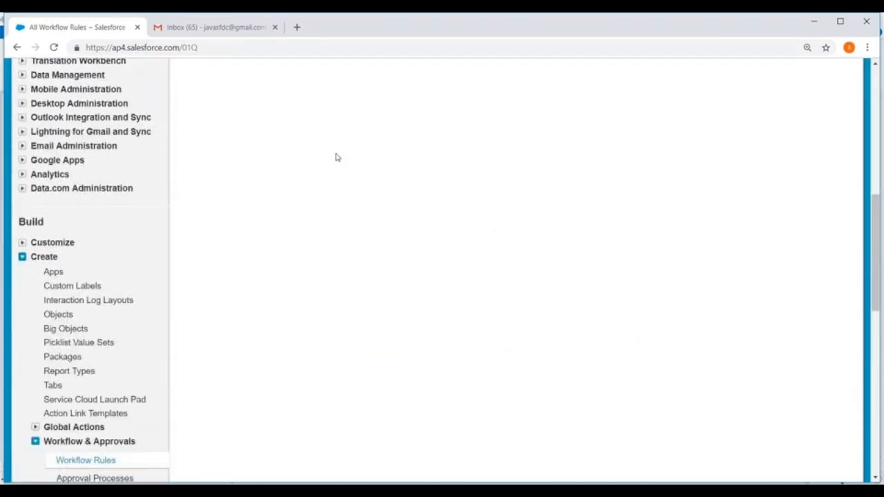
scroll(213, 182, up, 4)
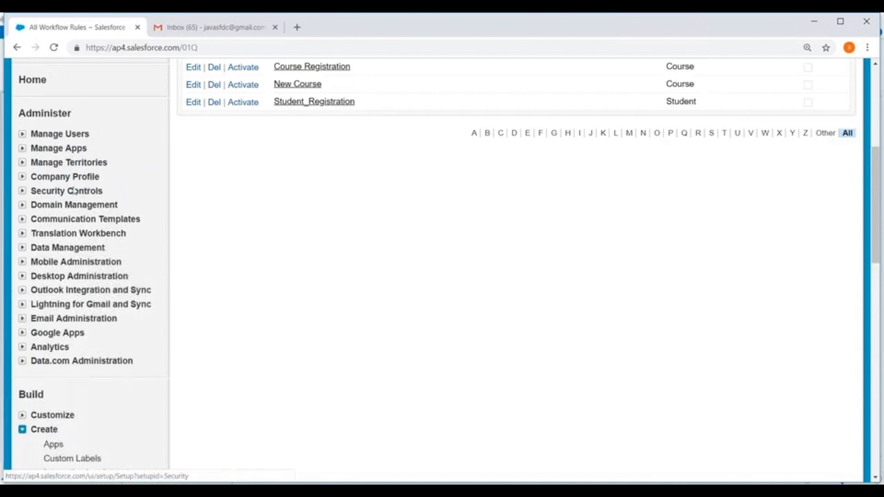
scroll(74, 191, down, 1)
click(22, 162)
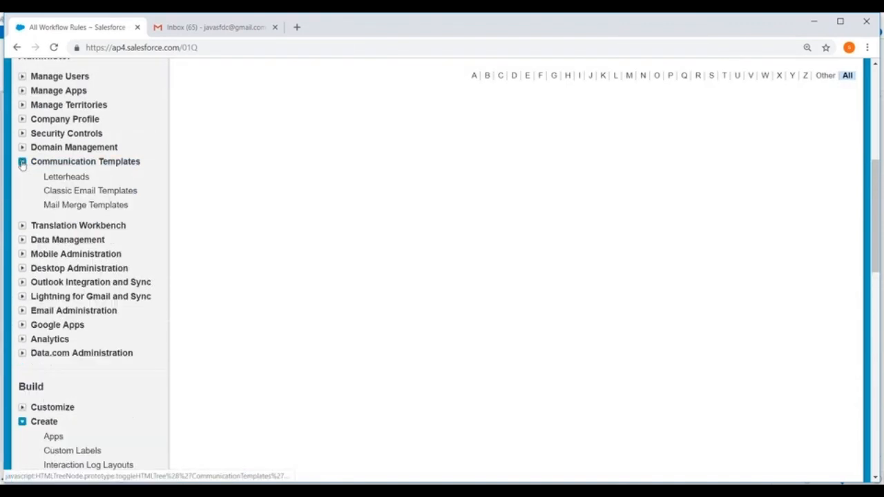
click(96, 191)
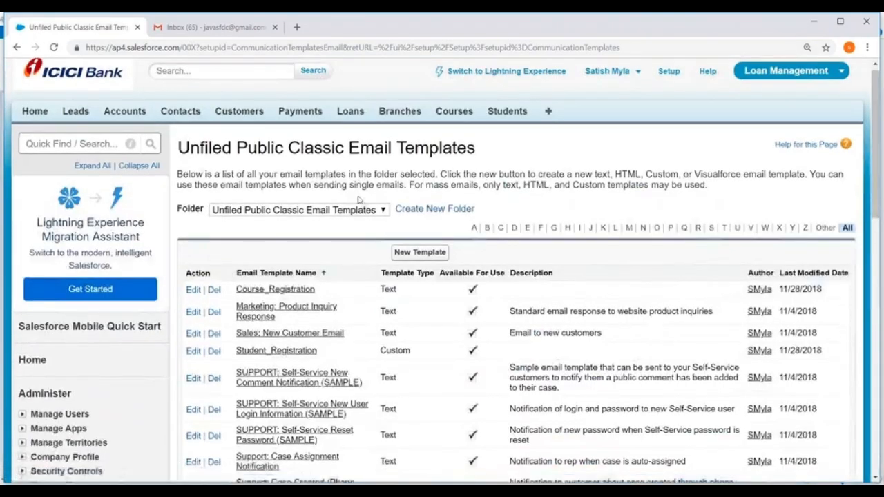
scroll(358, 199, down, 2)
click(276, 242)
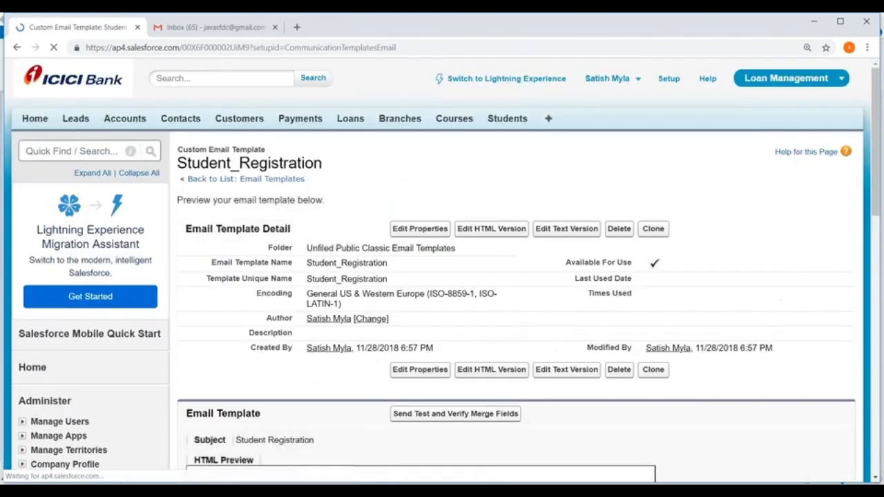
Review the Student_Registration template's details, HTML preview and attachments section
scroll(430, 300, down, 12)
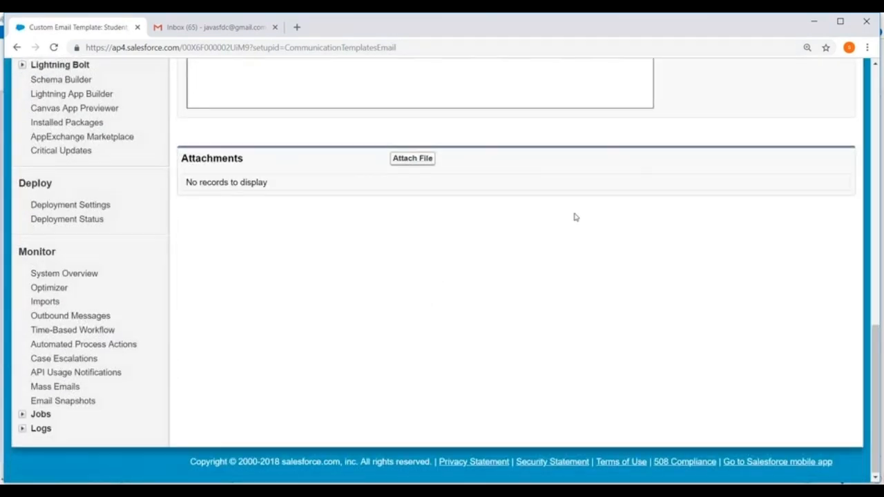
scroll(574, 216, up, 12)
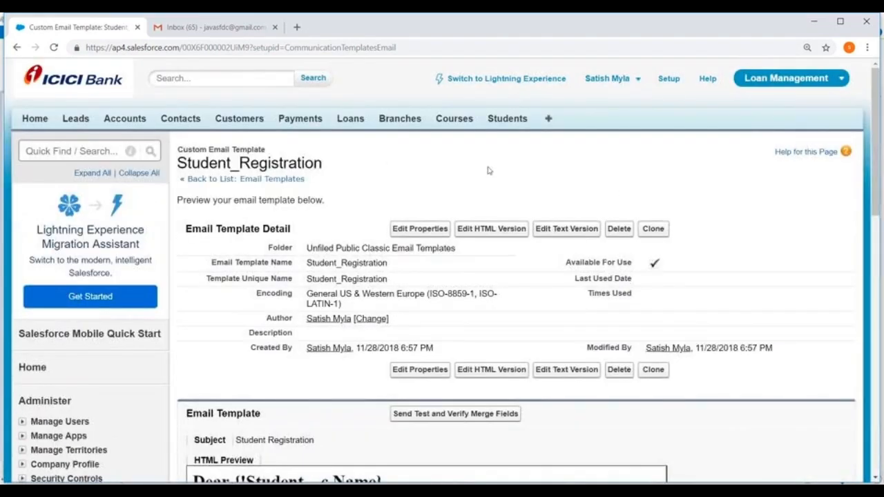
scroll(488, 170, down, 1)
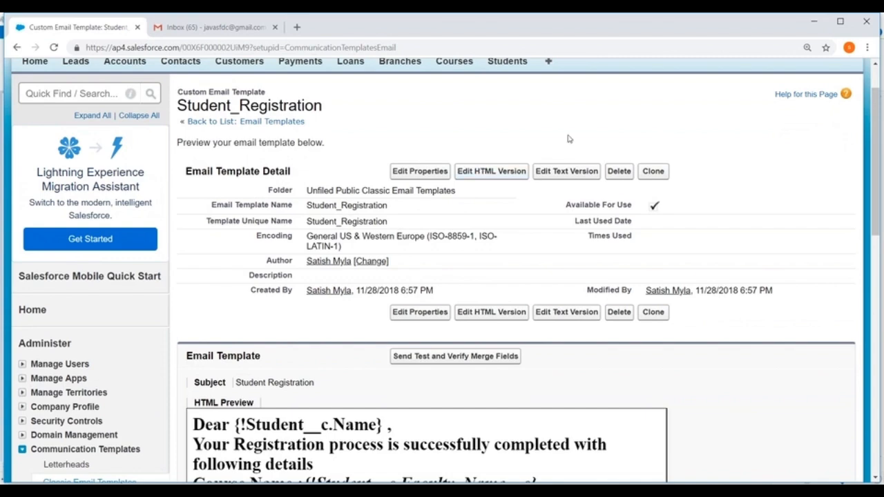
scroll(550, 134, up, 1)
Return to the Setup home page and consult December 2018 in the system calendar
click(665, 80)
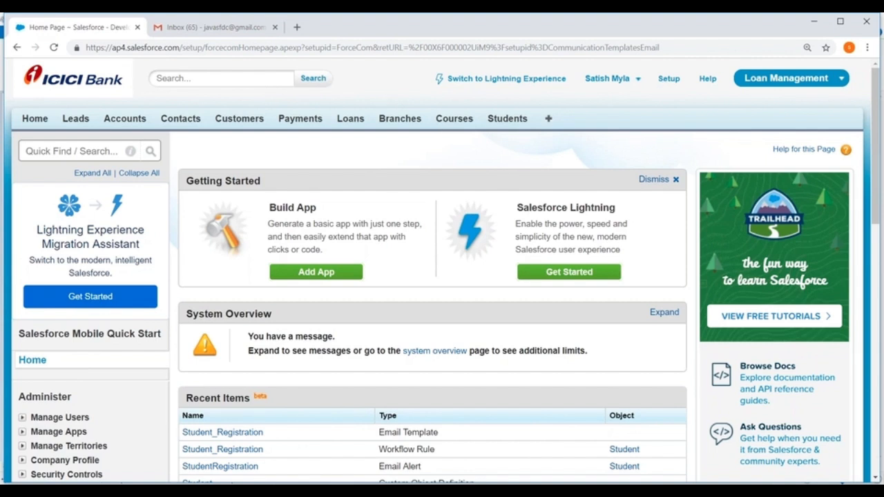
click(834, 492)
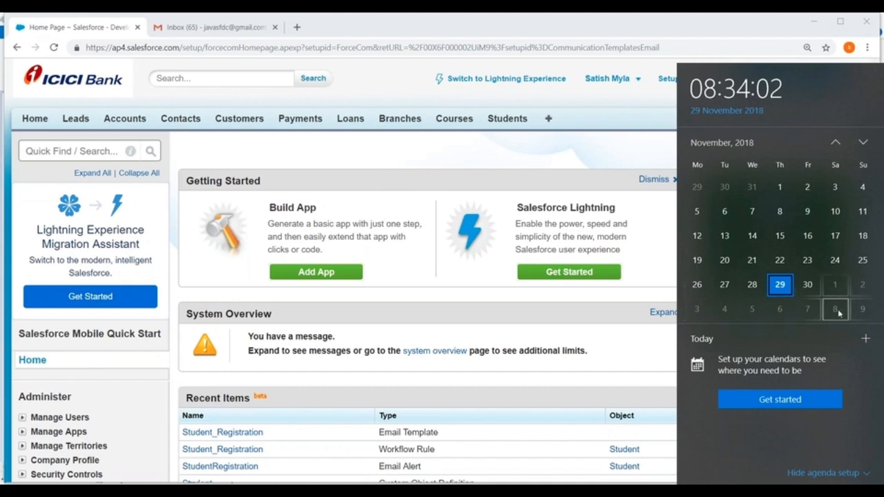
click(863, 141)
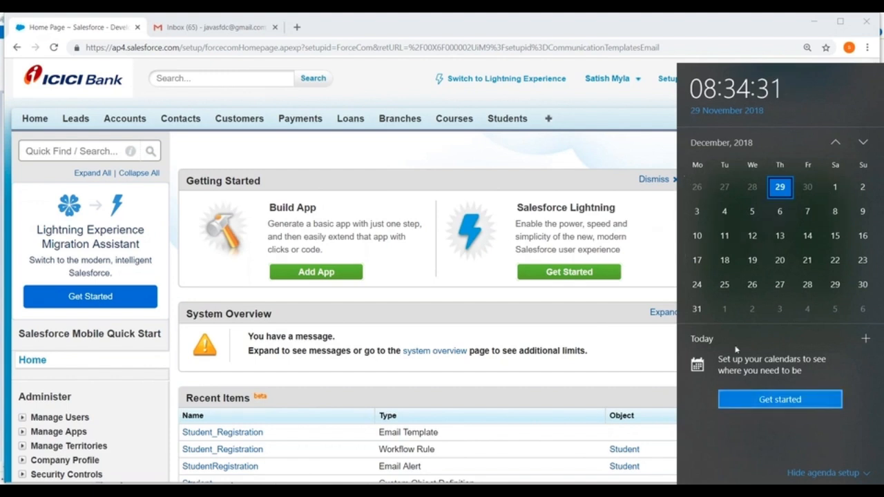
click(383, 88)
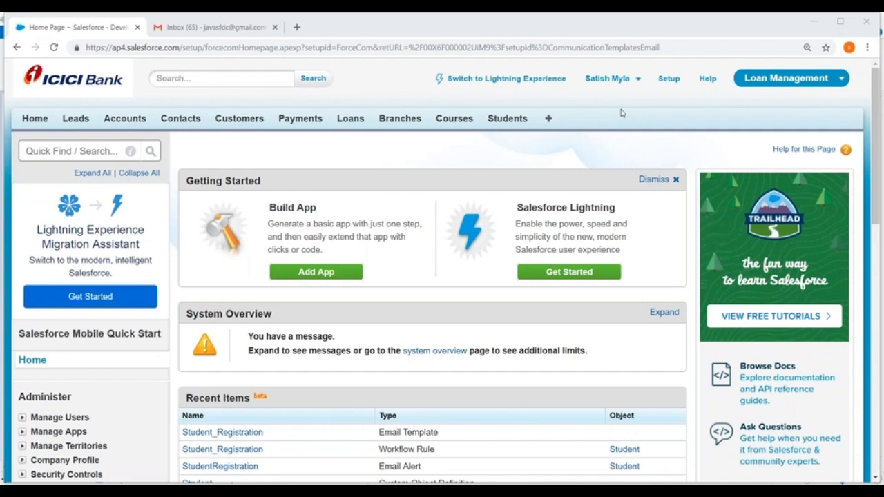
Open the list of all users in Setup and review their roles and profiles
scroll(567, 119, down, 4)
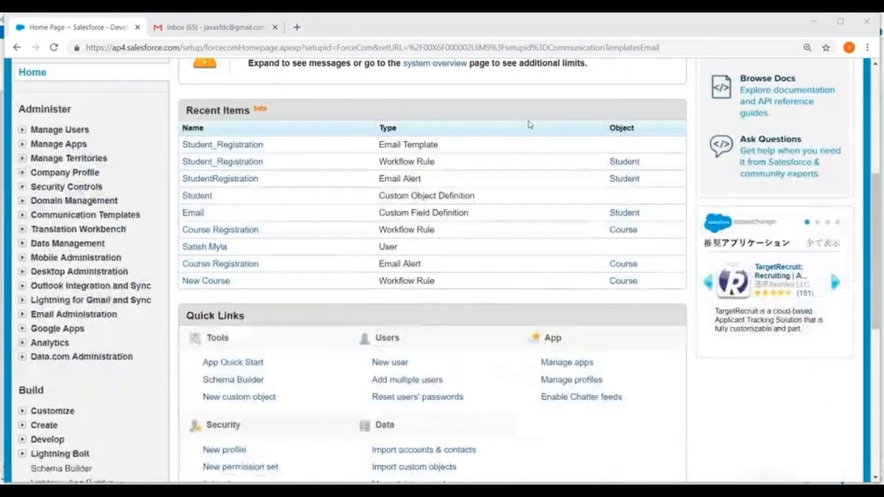
click(23, 132)
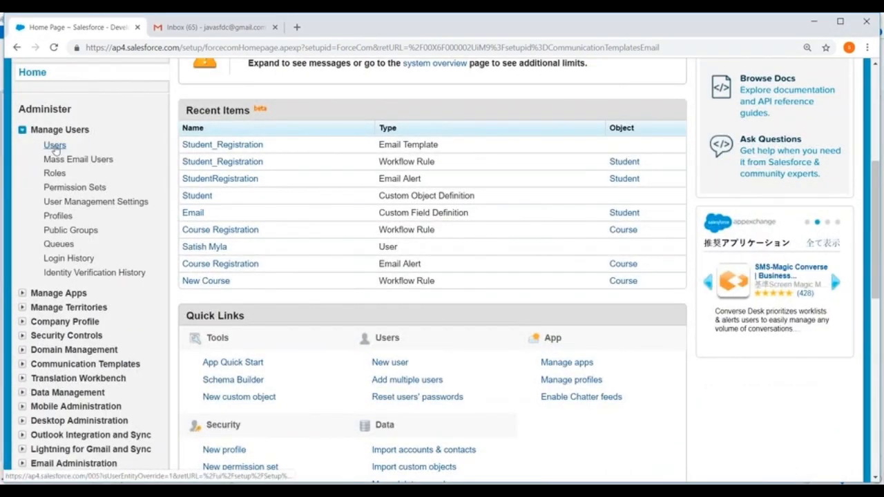
click(54, 145)
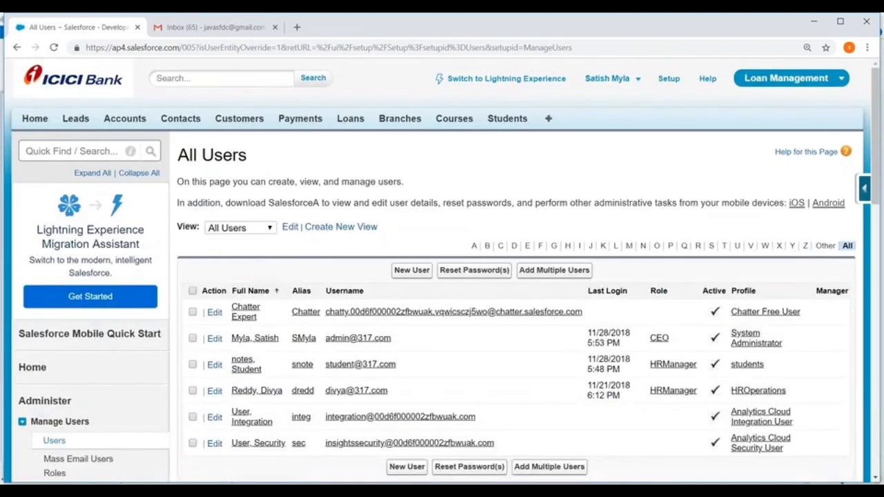
scroll(194, 178, down, 2)
scroll(195, 178, up, 2)
scroll(464, 163, down, 3)
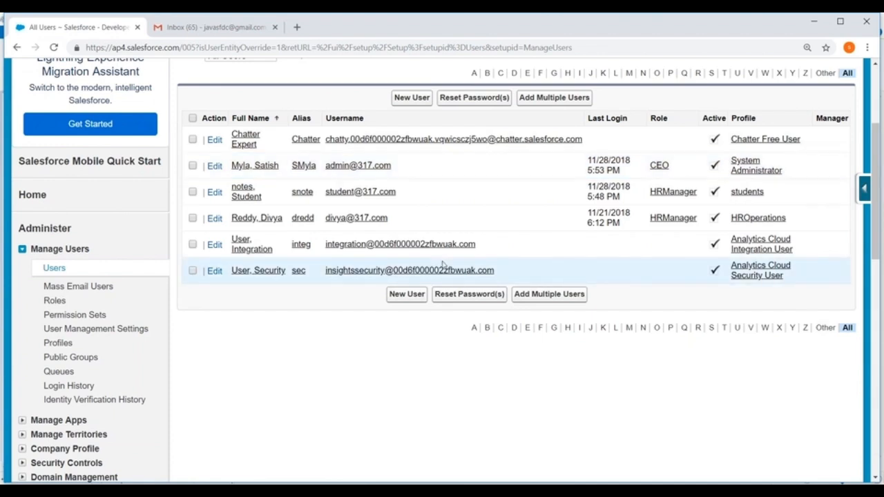
scroll(112, 134, up, 2)
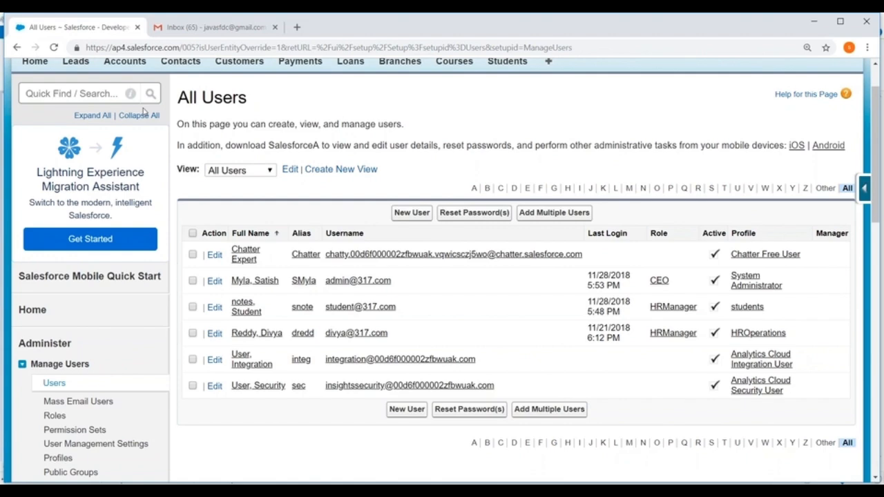
scroll(298, 66, up, 1)
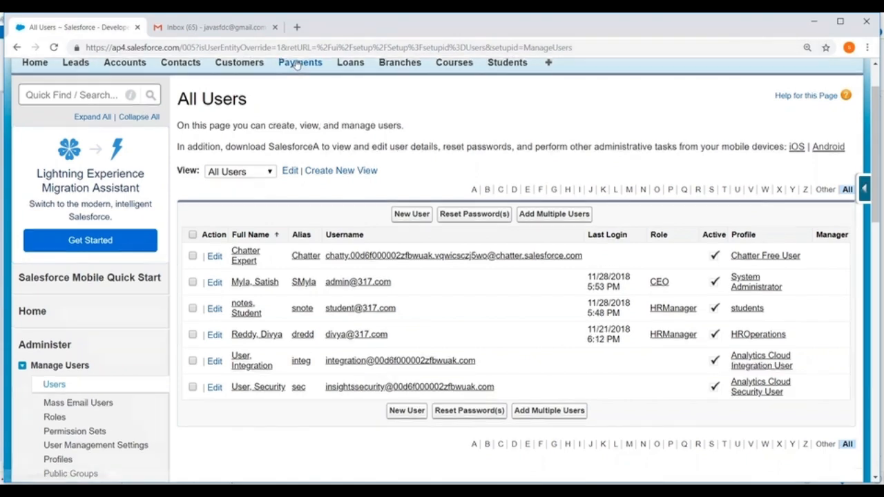
Switch to Gmail, delete the GoDaddy and Chatter messages from the inbox, and close the mailbox
click(221, 28)
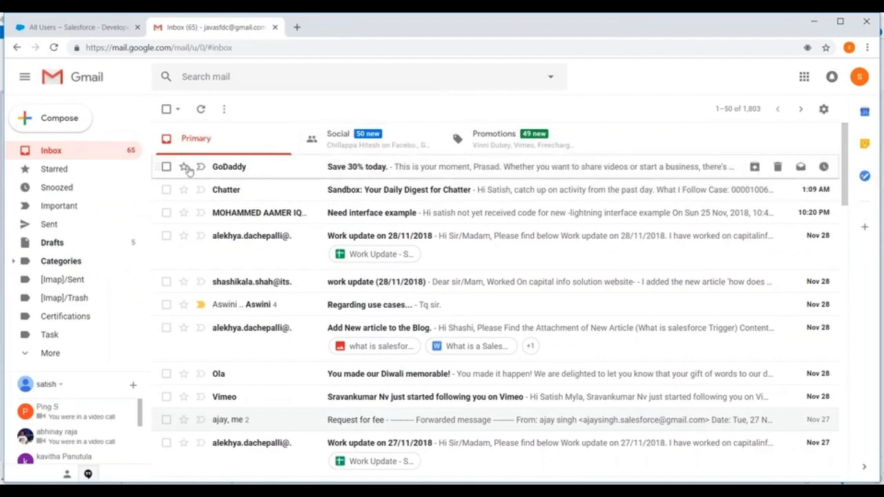
click(166, 167)
click(166, 189)
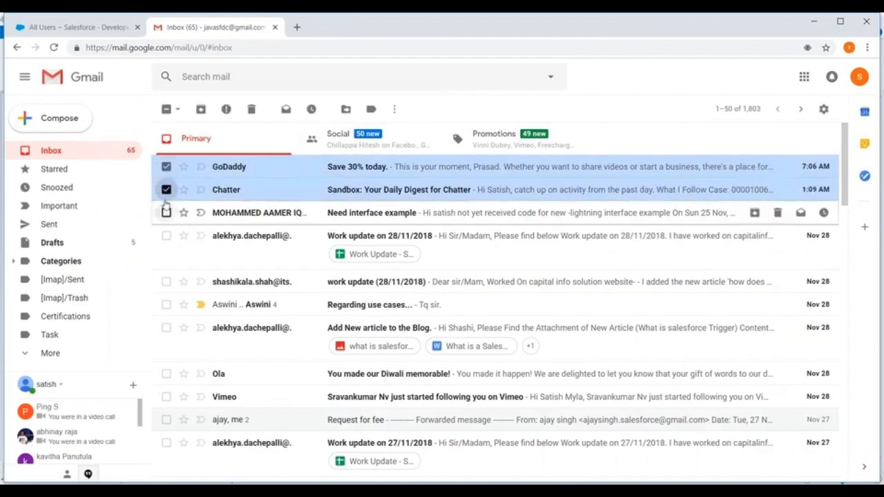
click(252, 110)
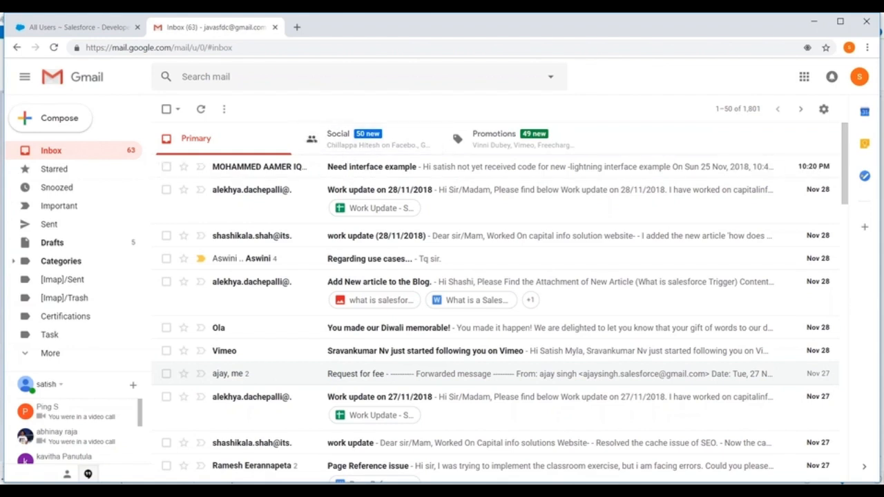
click(274, 28)
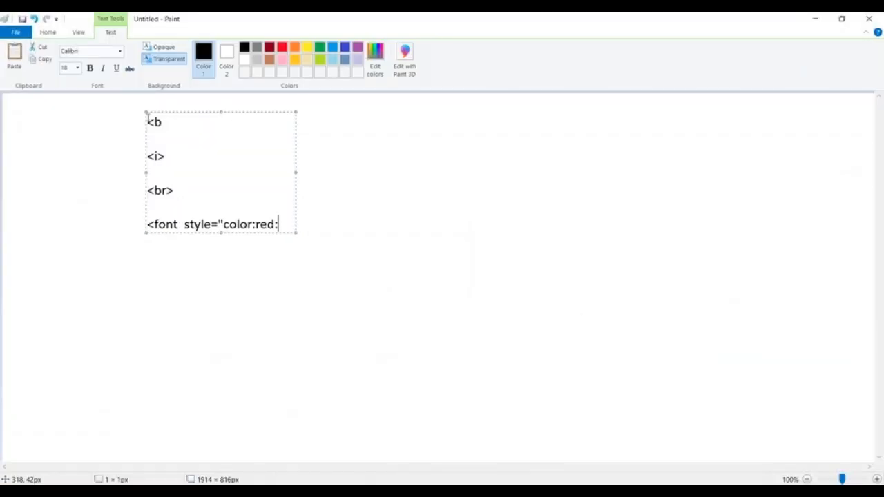
In Paint, clear the HTML tag notes and place a new text box reading 9000 near the canvas's upper edge
drag(149, 118, 276, 226)
key(Delete)
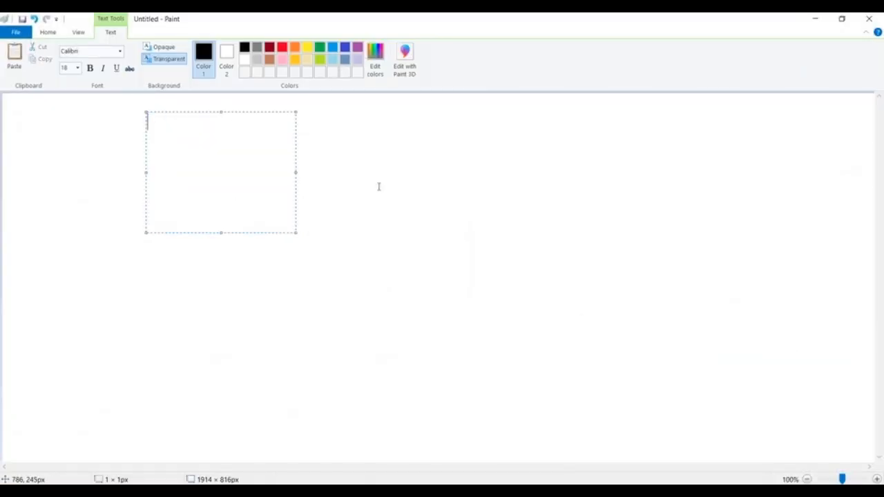
click(325, 122)
text(9000)
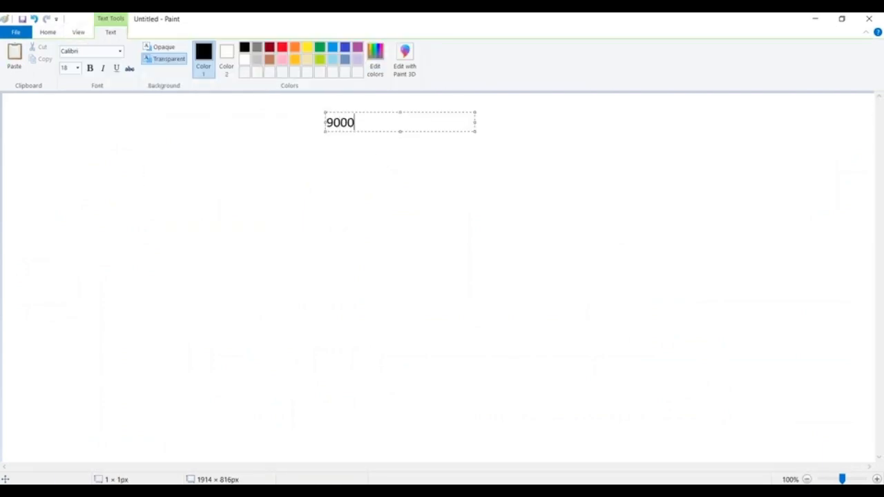
text(-)
Complete the text box's first line as 90000 and add 3000 three lines below it
key(BackSpace)
text(0)
key(Return)
key(Return)
key(Return)
text(30)
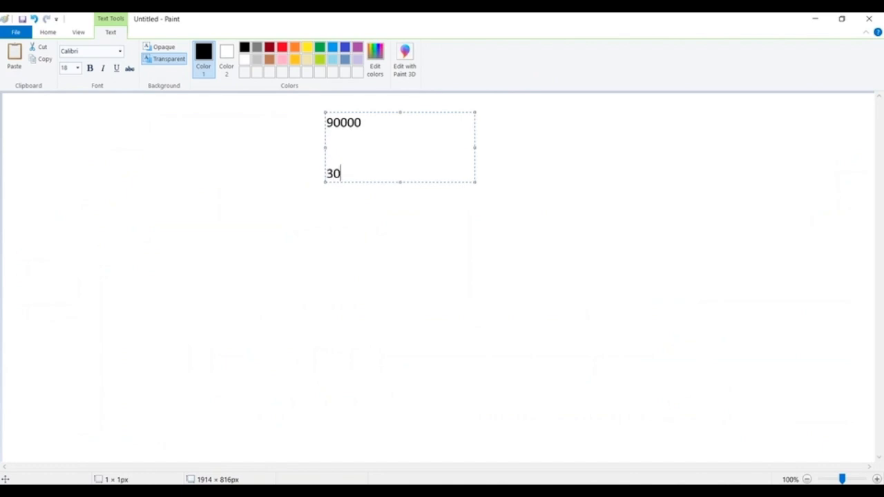
text(00)
Highlight the 90000 and 3000 amounts in turn, and finish the text box
click(327, 122)
drag(327, 122, 363, 124)
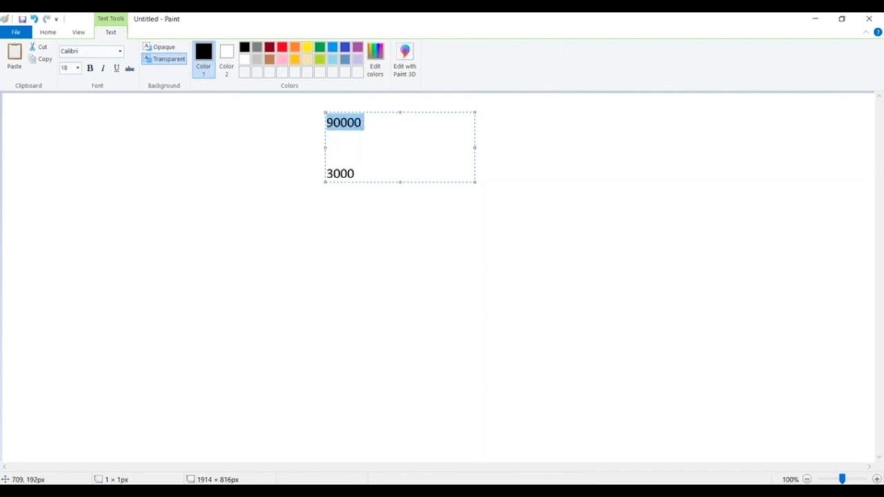
double_click(357, 171)
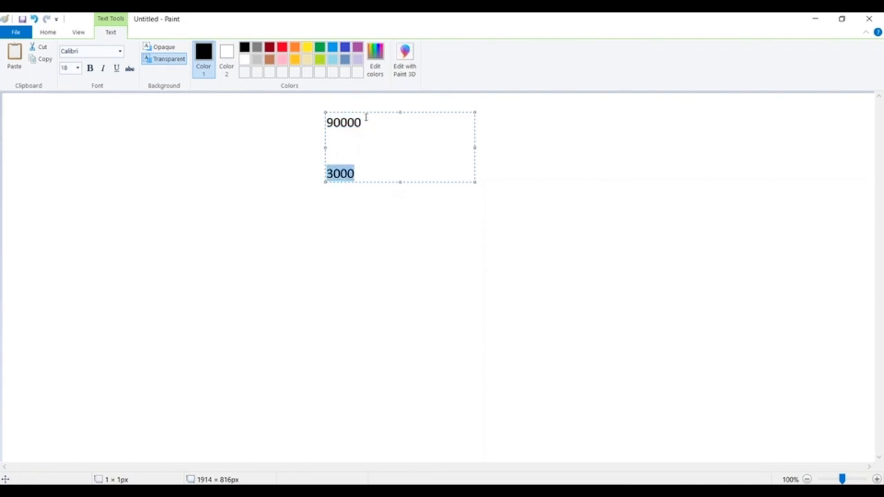
drag(363, 123, 299, 118)
drag(367, 171, 291, 169)
click(354, 241)
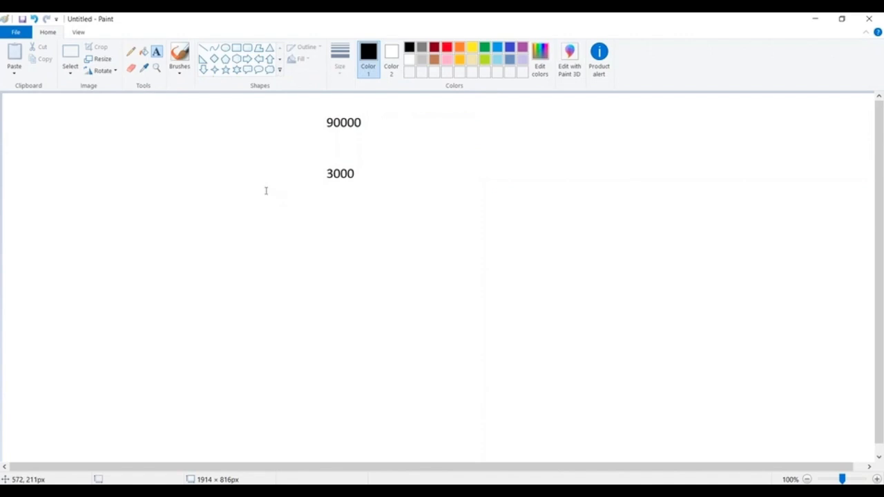
Add a text box reading 90000: just below the 3000 amount
click(274, 200)
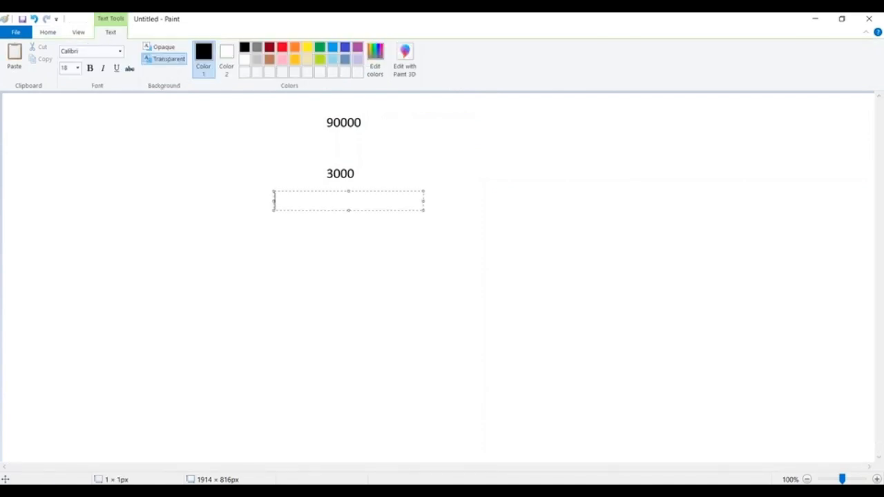
text(90000:)
Select all the amounts on the canvas and delete them
click(48, 32)
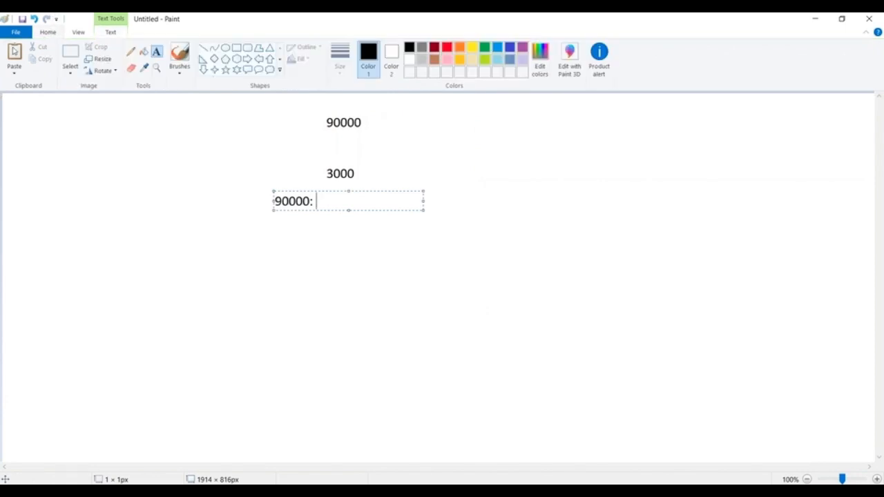
click(70, 55)
drag(276, 107, 409, 214)
key(Delete)
Add a text reading 50000 : near the canvas's upper edge and another reading >10000 well to its right
click(157, 51)
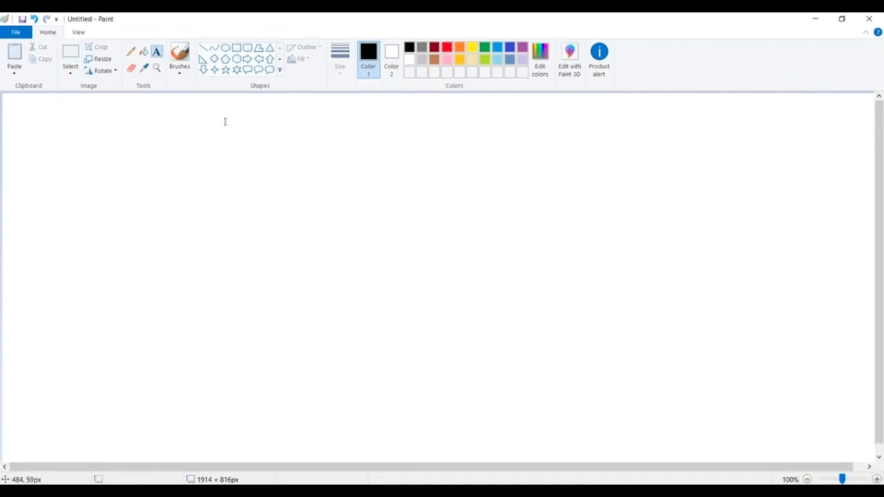
click(224, 122)
text(50000)
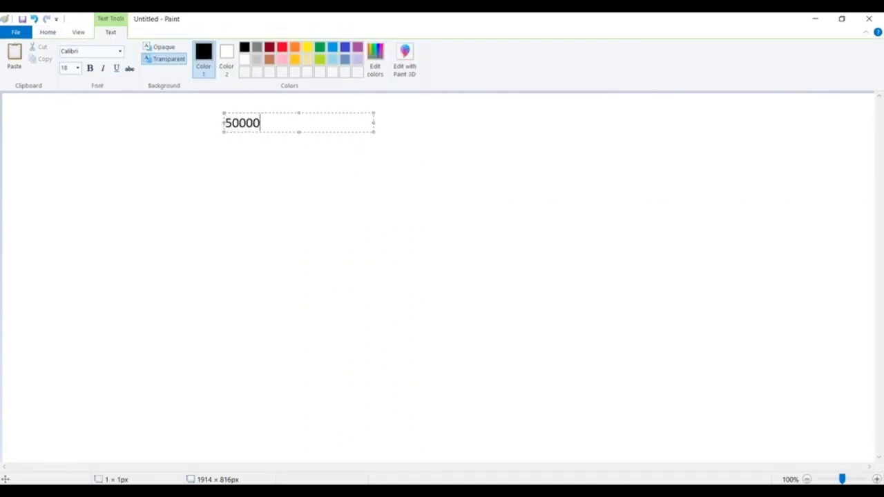
text( :)
click(580, 139)
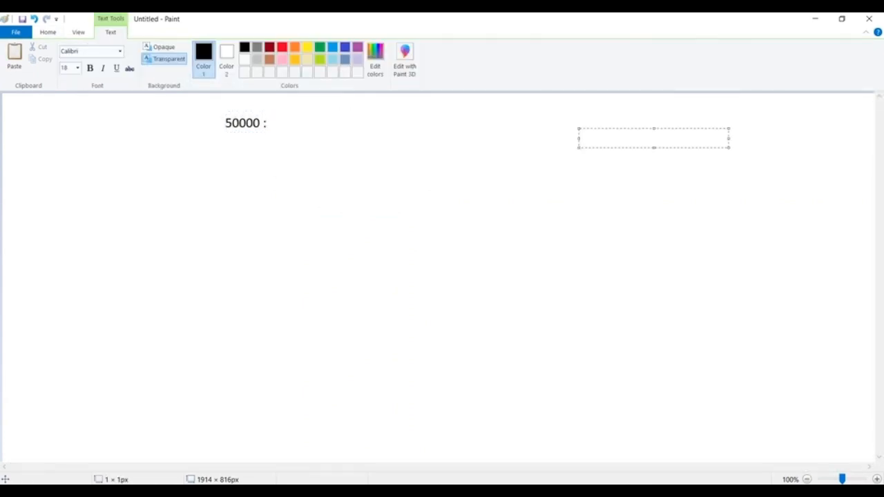
text(>10000)
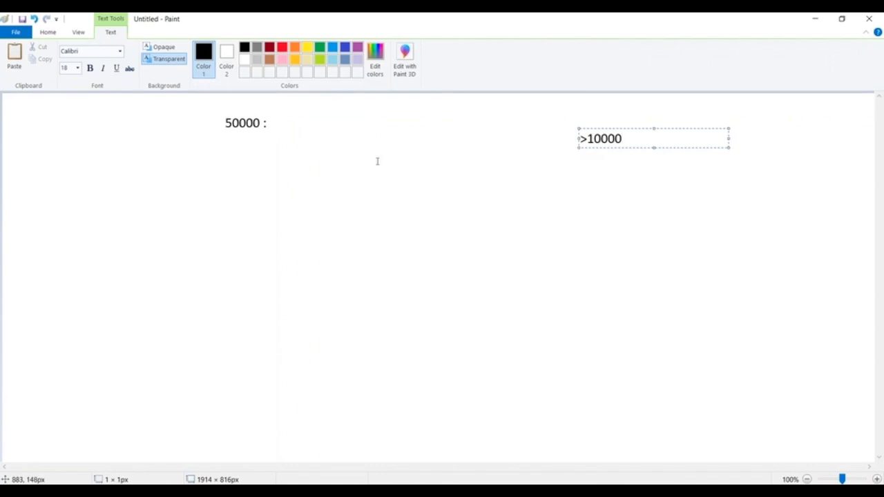
Add a | connector with 90000 under it below the 50000 note, and place an extra colon beside 50000
click(351, 154)
click(226, 151)
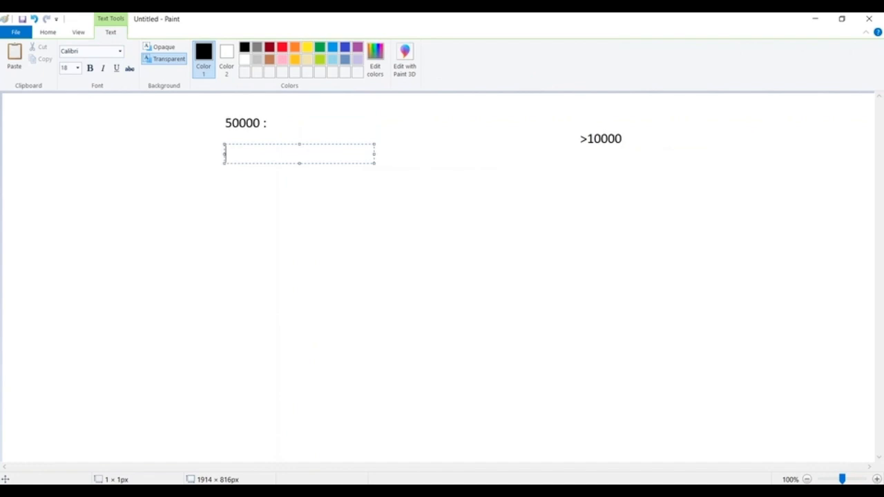
text(|)
key(Return)
key(Return)
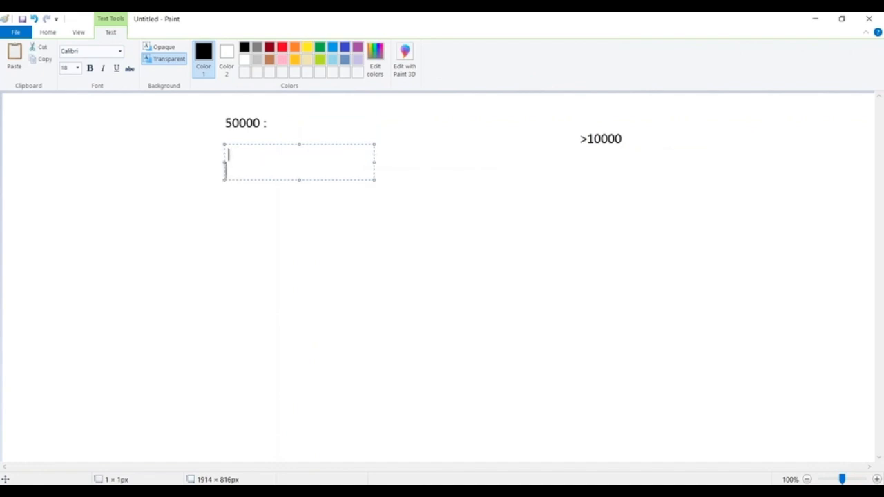
text(90000)
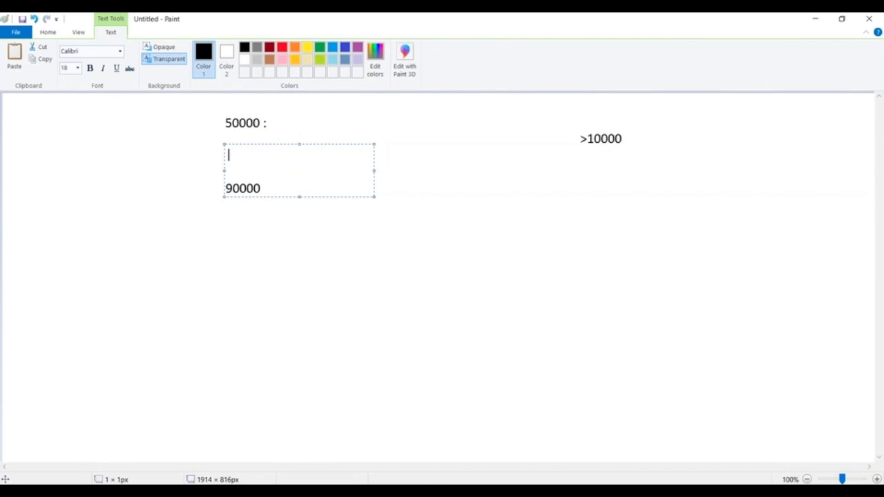
click(276, 123)
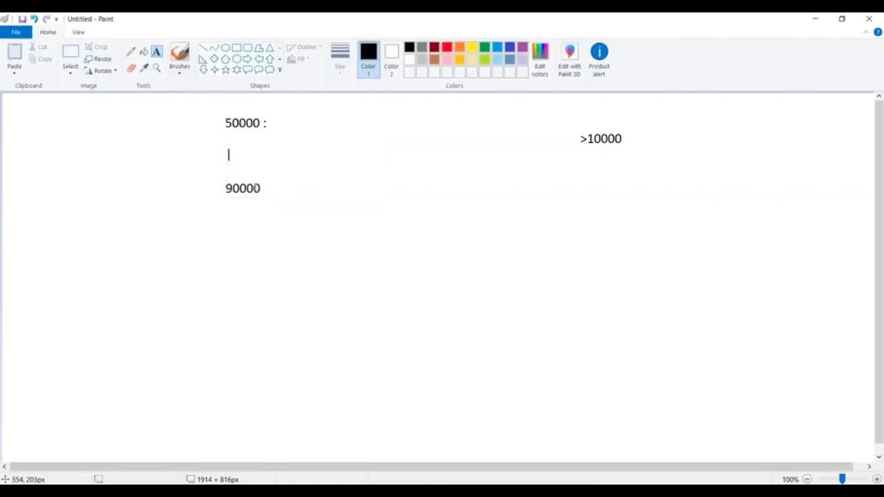
click(276, 123)
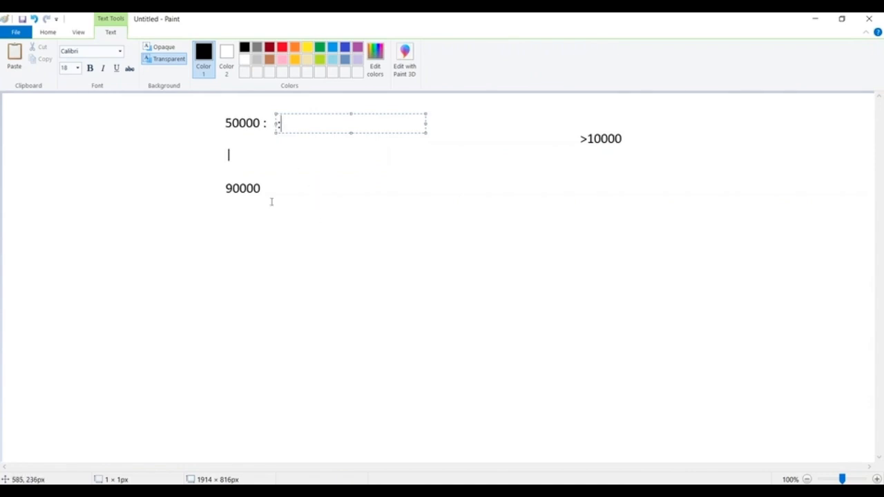
Add a second | connector below 90000 with the amount 3000 under it
click(229, 201)
click(228, 202)
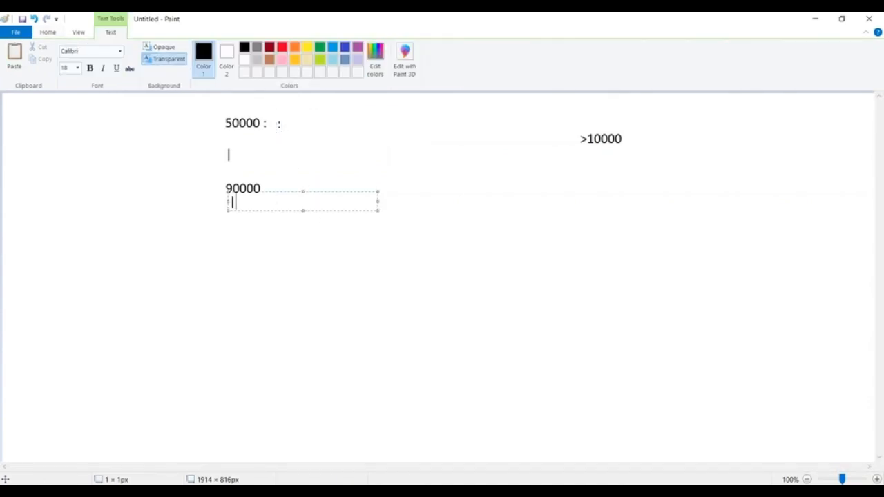
key(Return)
key(Return)
text(3000)
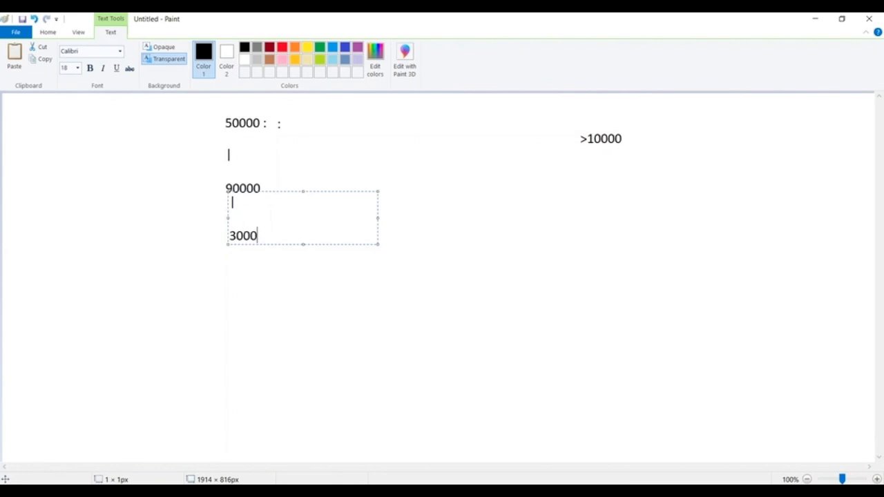
Place a colon beside the 90000 amount and another beside 3000
click(414, 147)
click(270, 183)
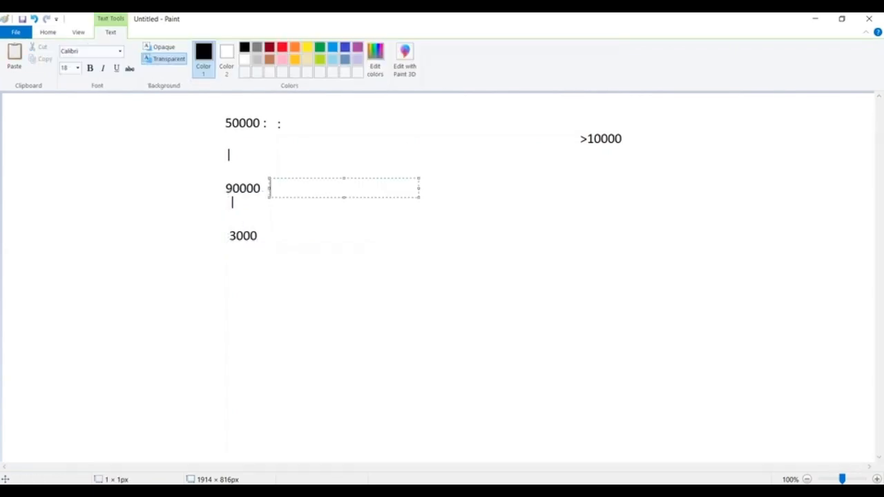
text(:)
click(266, 224)
text(:)
key(Return)
key(Return)
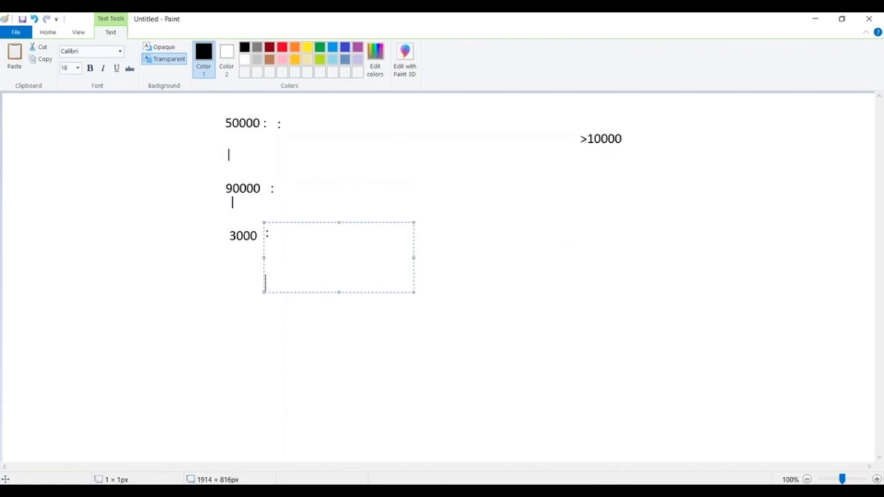
Add the amount 6000 in a new text box below 3000
click(233, 286)
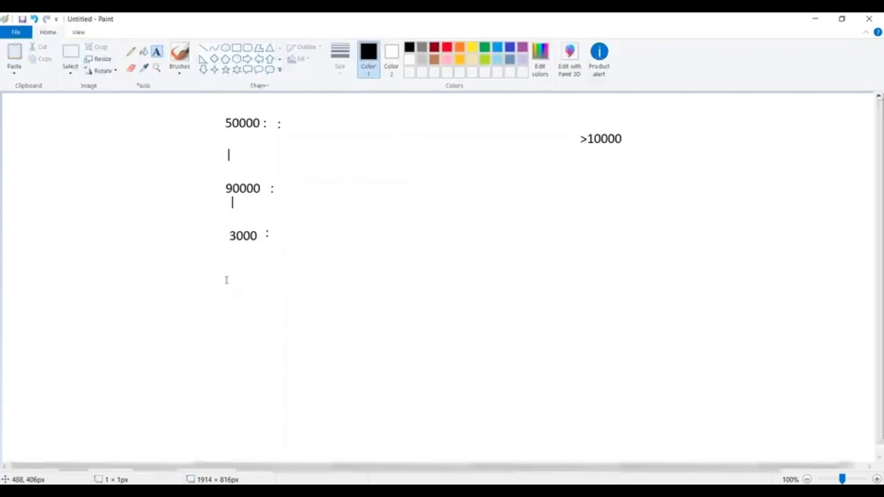
click(226, 270)
text(6000)
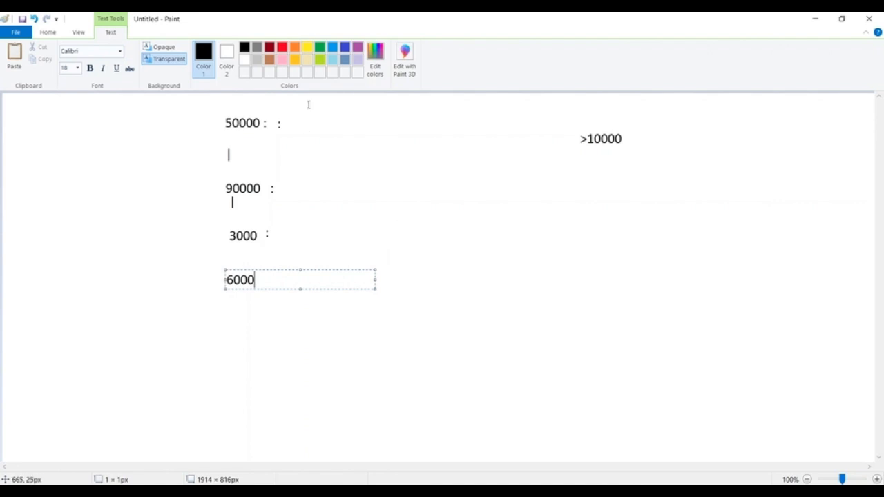
Select the whole block of amount notes, including >10000, and delete it from the canvas
click(45, 34)
click(70, 57)
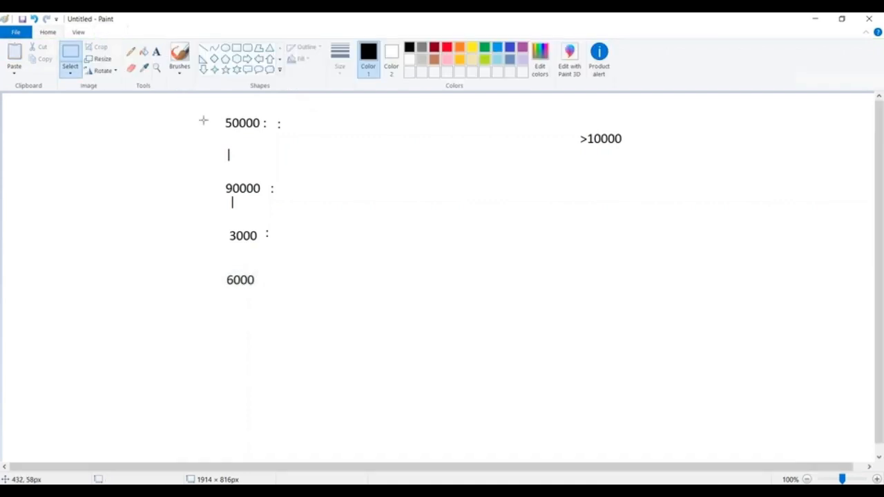
mouse_move(209, 105)
mouse_down()
mouse_move(739, 210)
mouse_move(635, 290)
mouse_move(646, 298)
mouse_up()
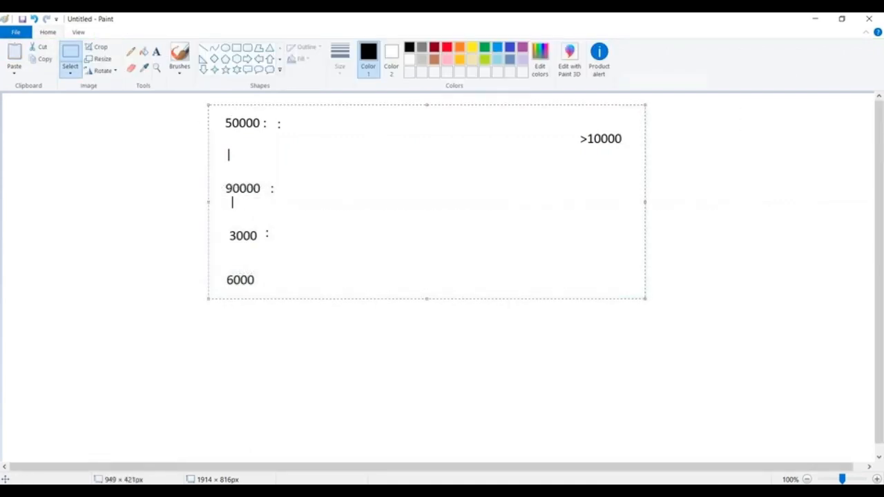
key(Delete)
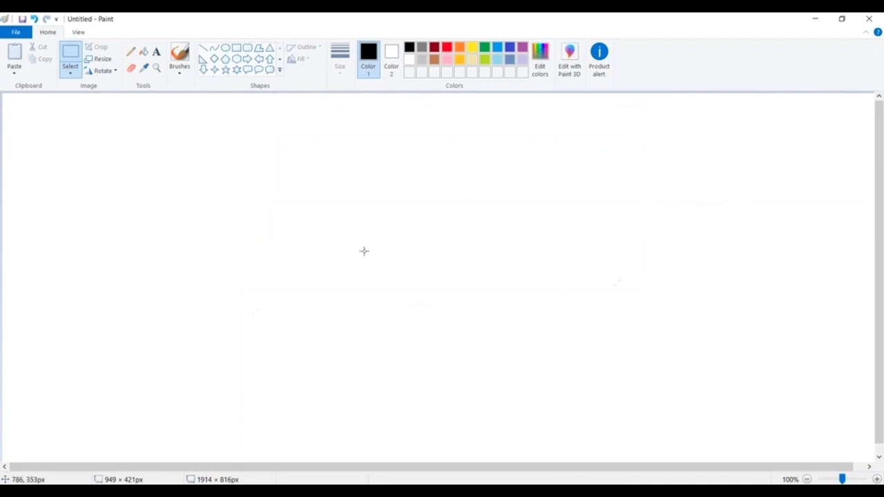
Close Paint without saving the untitled drawing
click(870, 19)
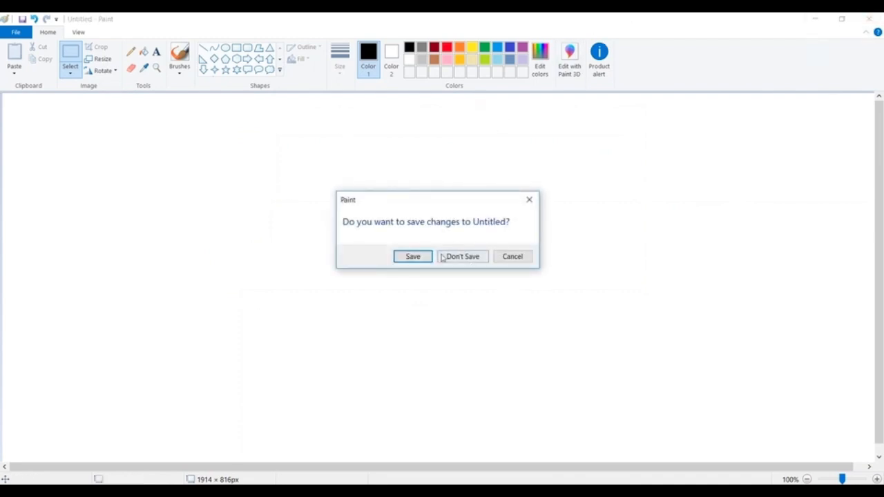
click(413, 257)
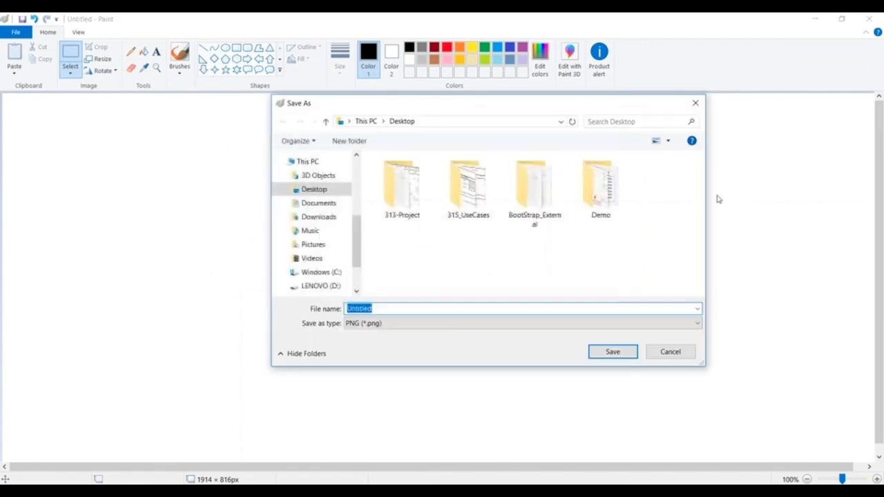
click(694, 103)
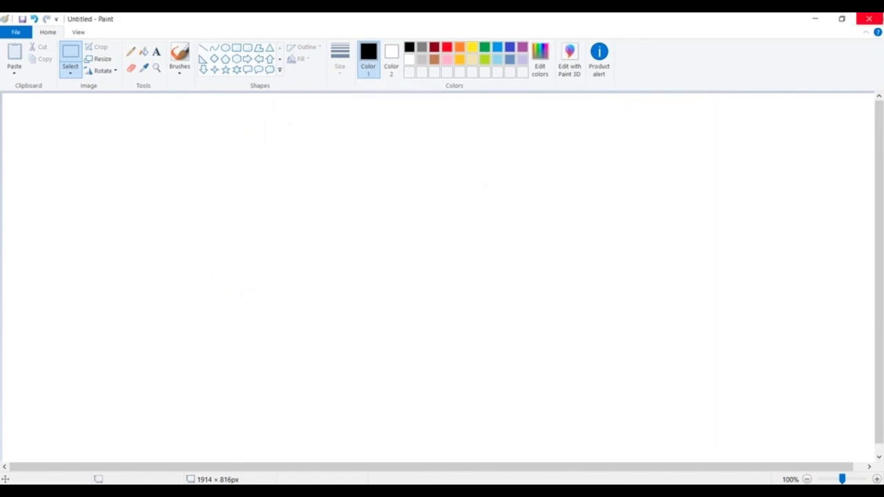
click(869, 18)
click(462, 257)
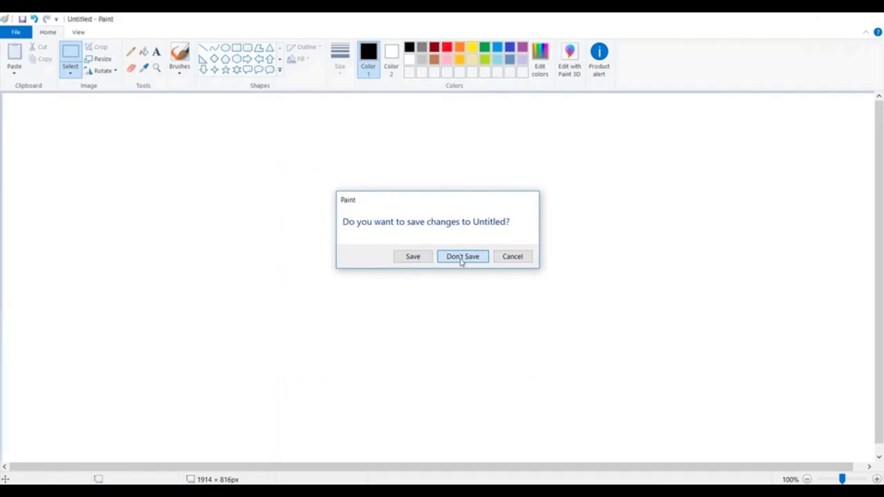
scroll(512, 192, down, 3)
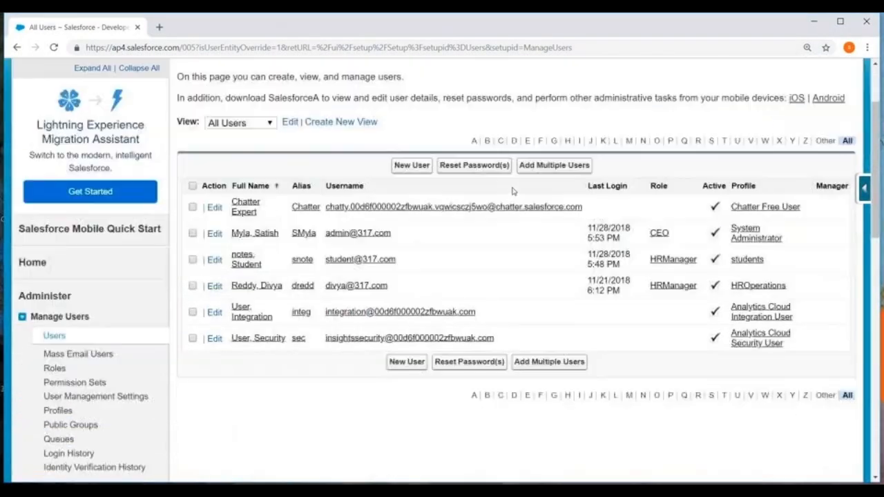
scroll(512, 191, up, 3)
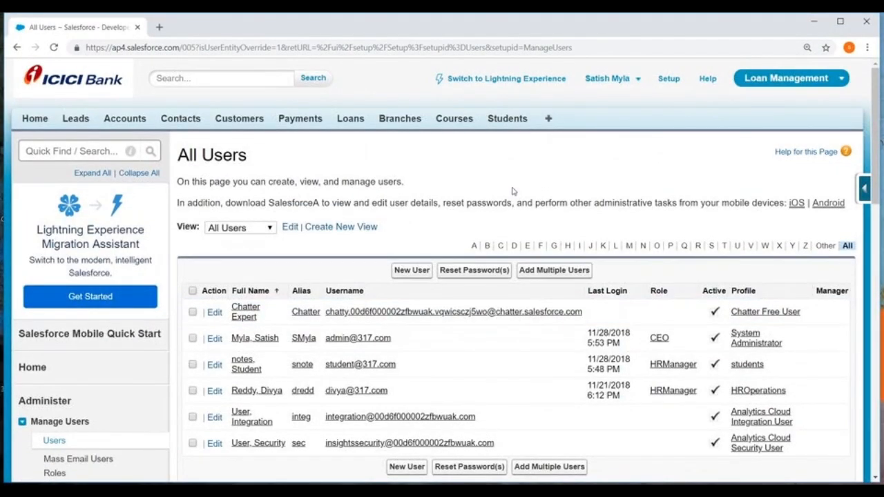